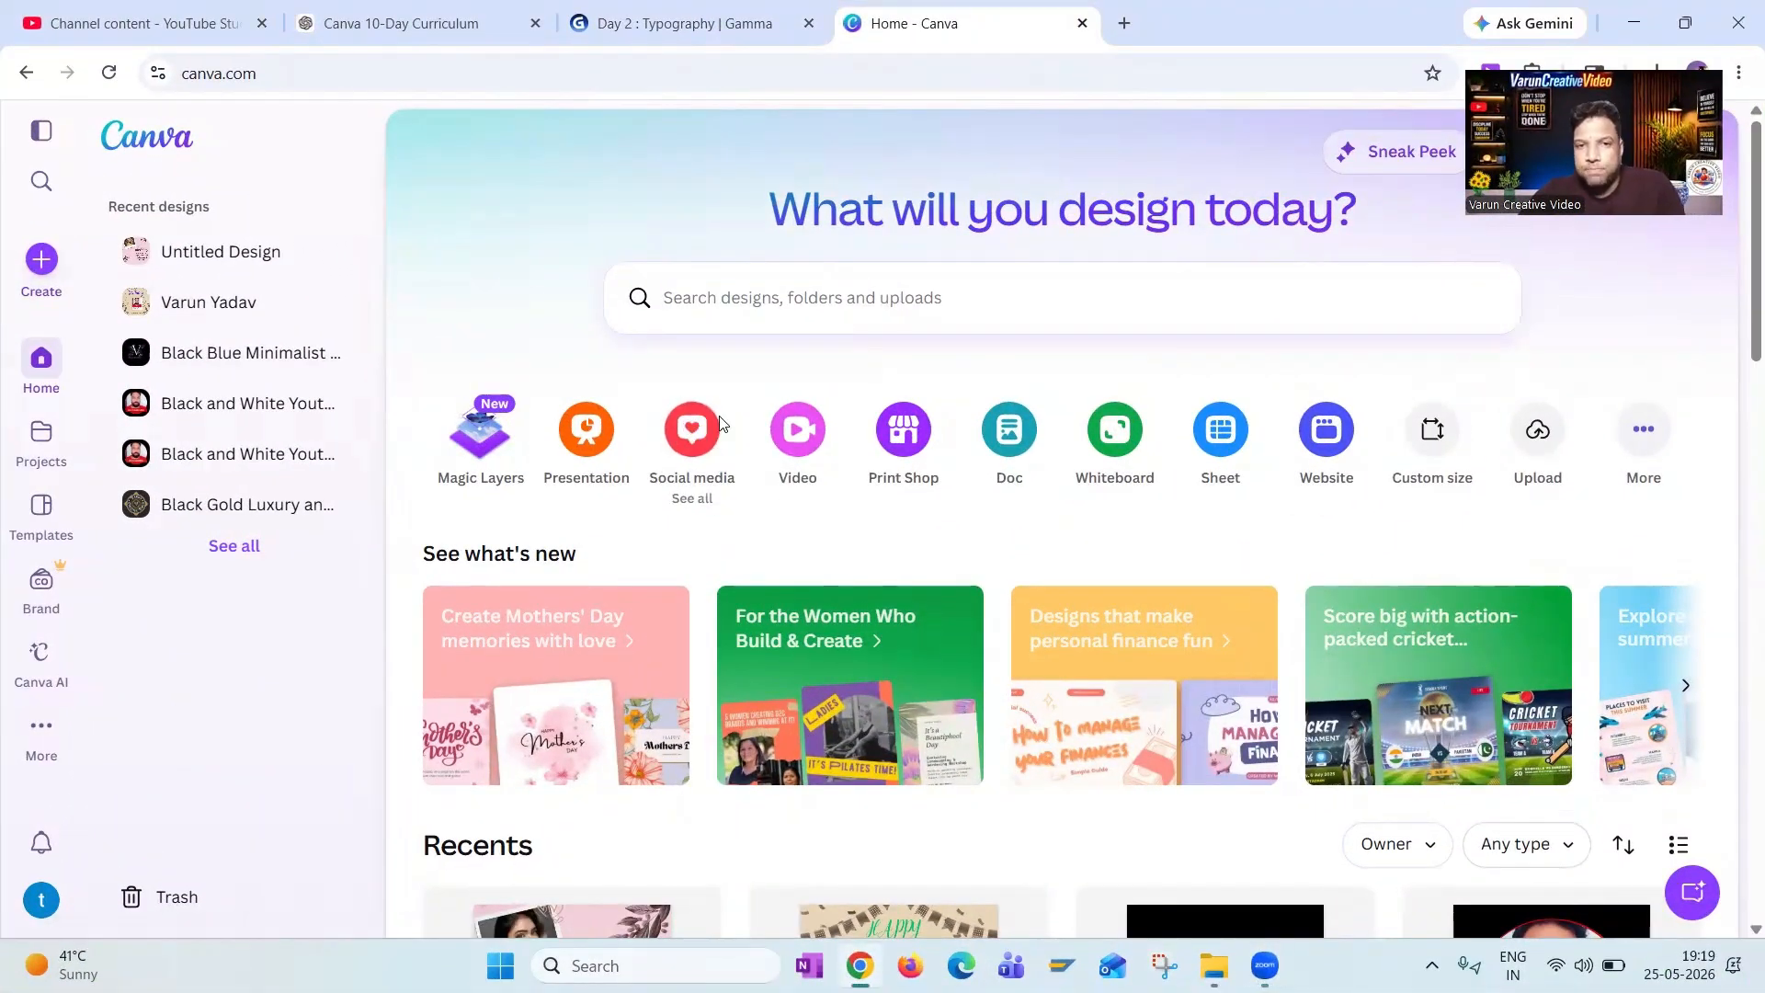
Create a new Instagram Post (4:5) design and check the practice activity brief in the Day 2 Typography Gamma presentation.
click(718, 424)
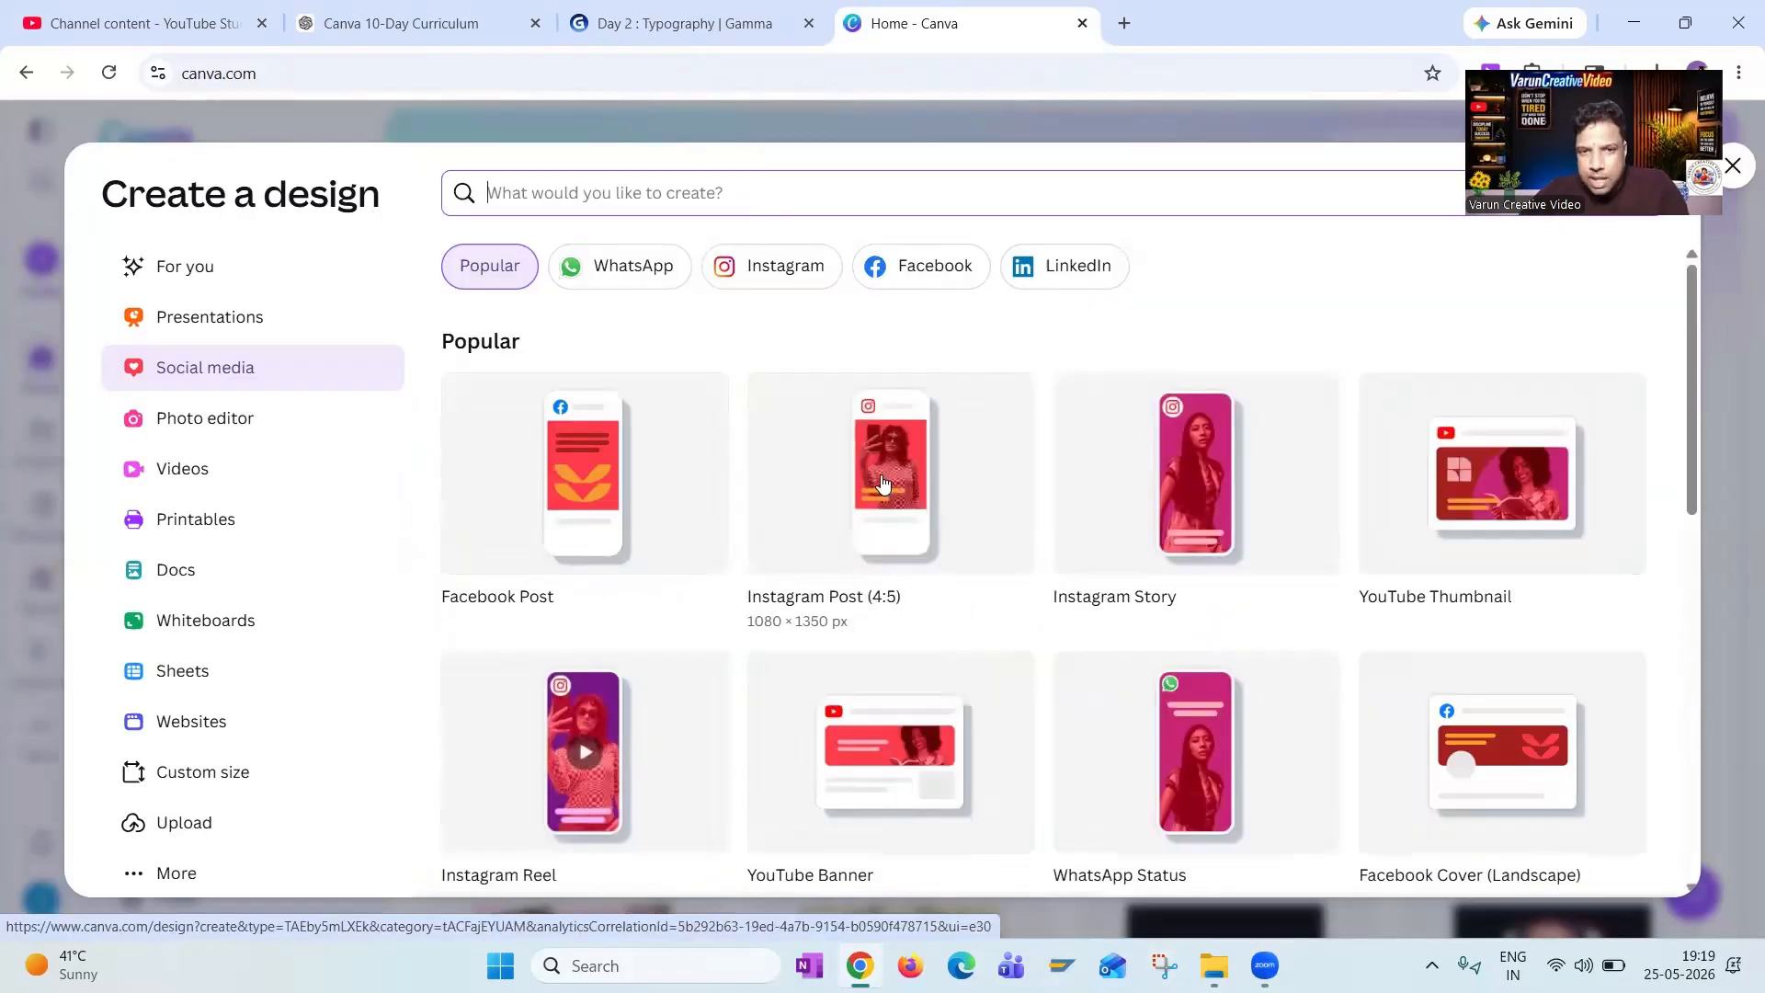
click(881, 476)
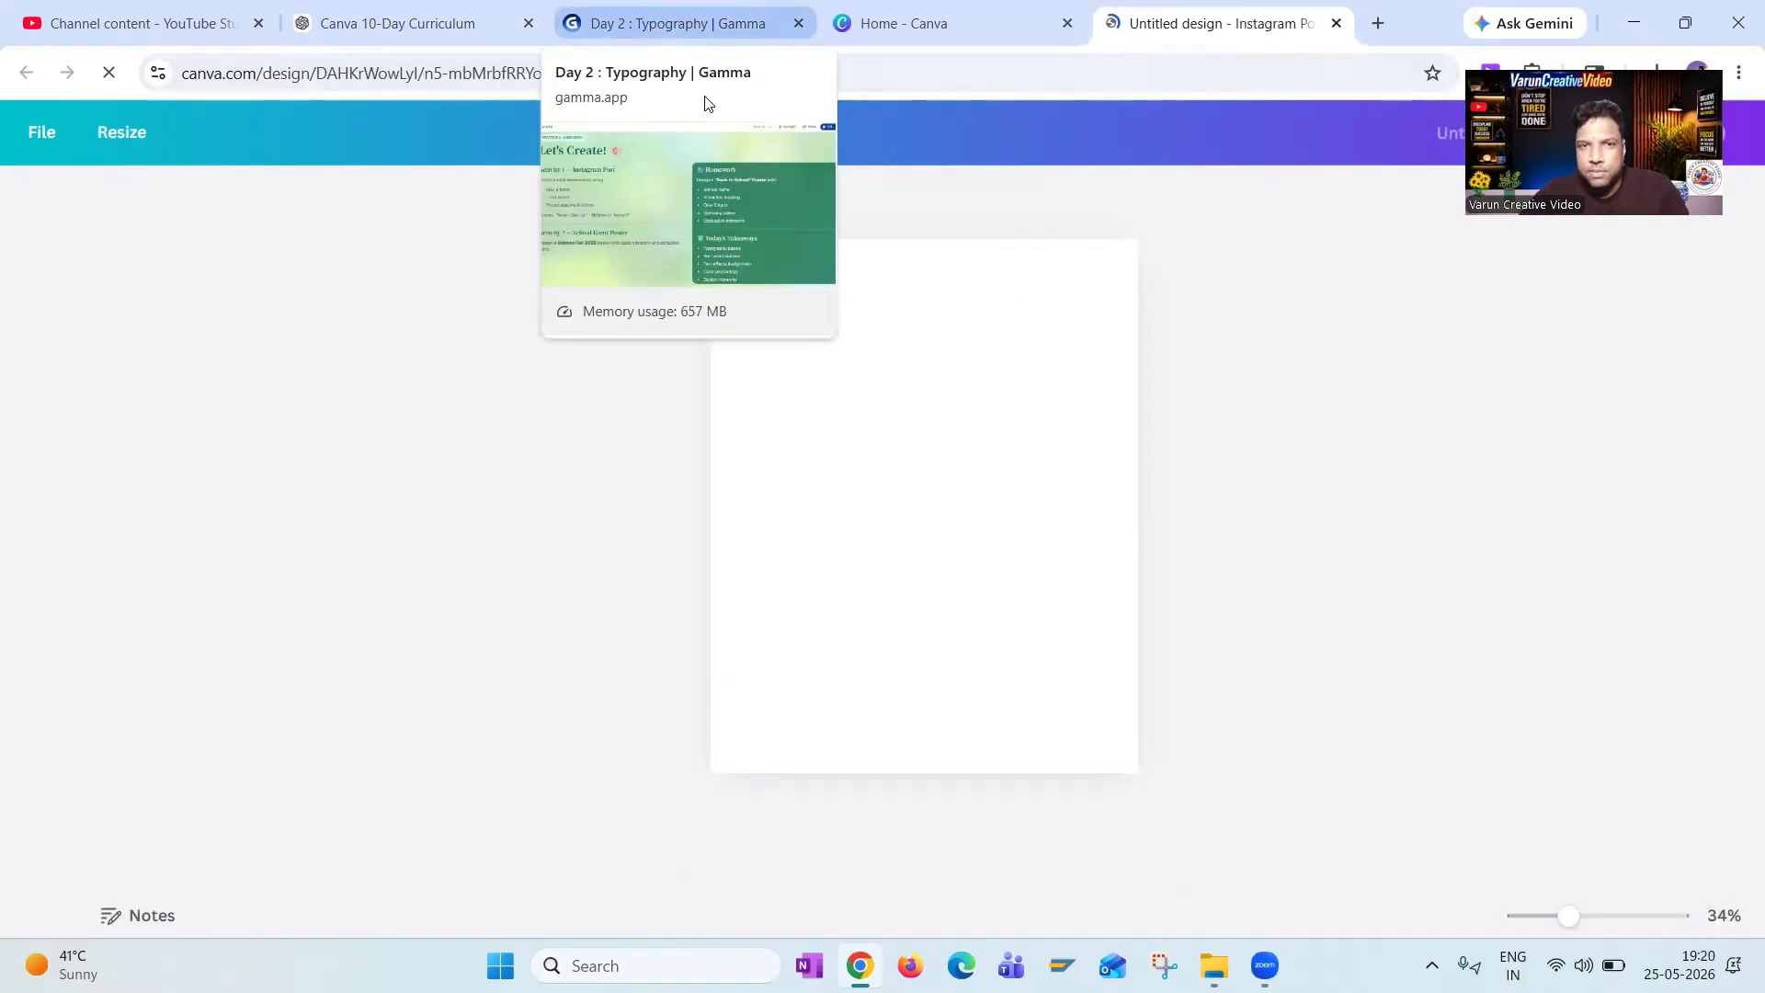
click(696, 23)
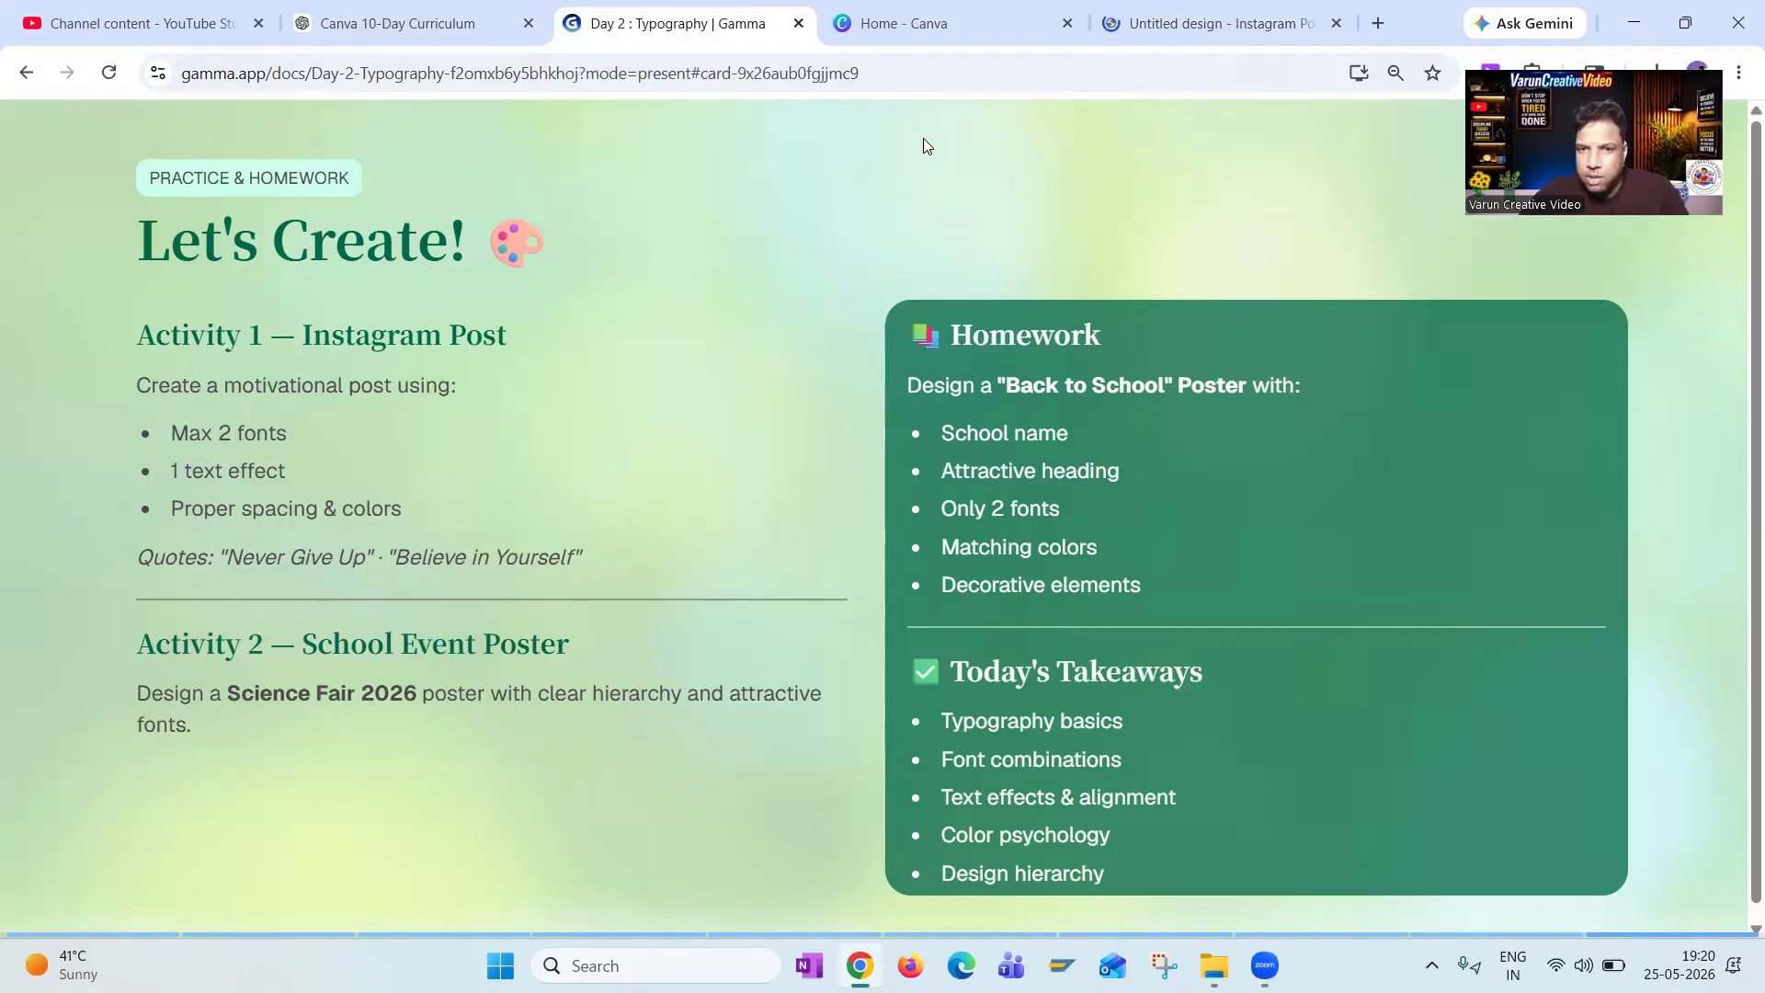
click(1173, 27)
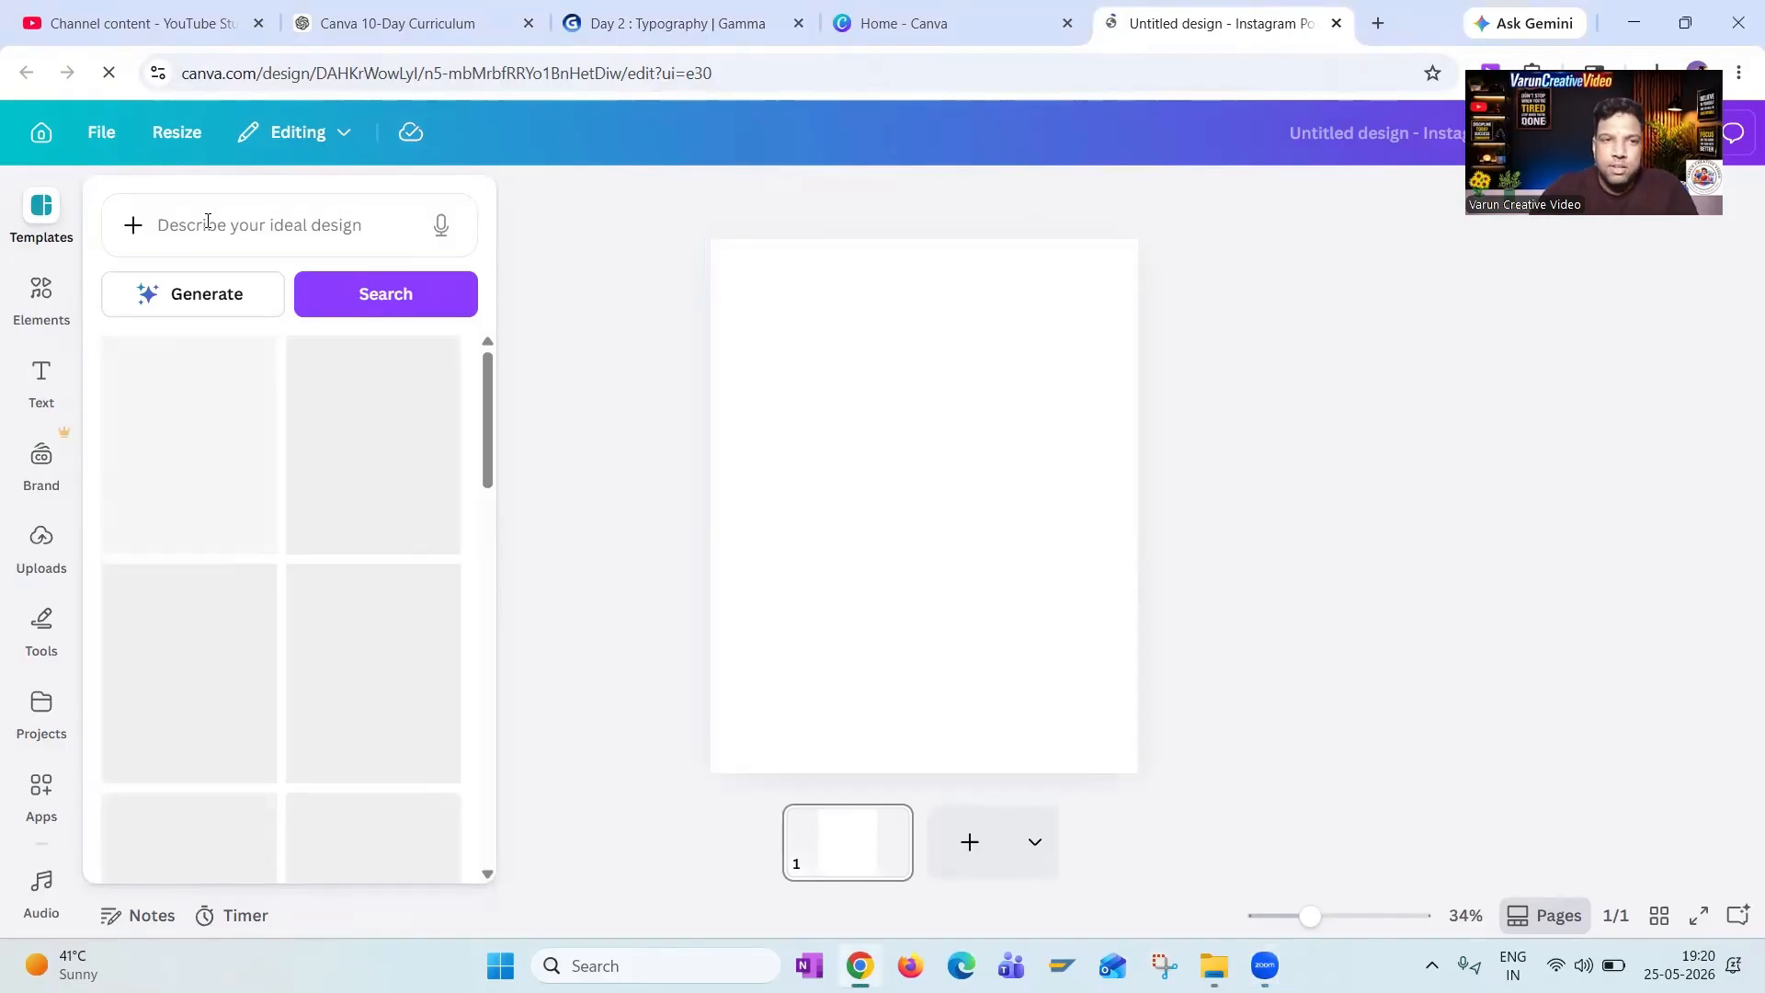
Search the templates for "motivational quotes instagram reel video".
click(209, 223)
text(Mo)
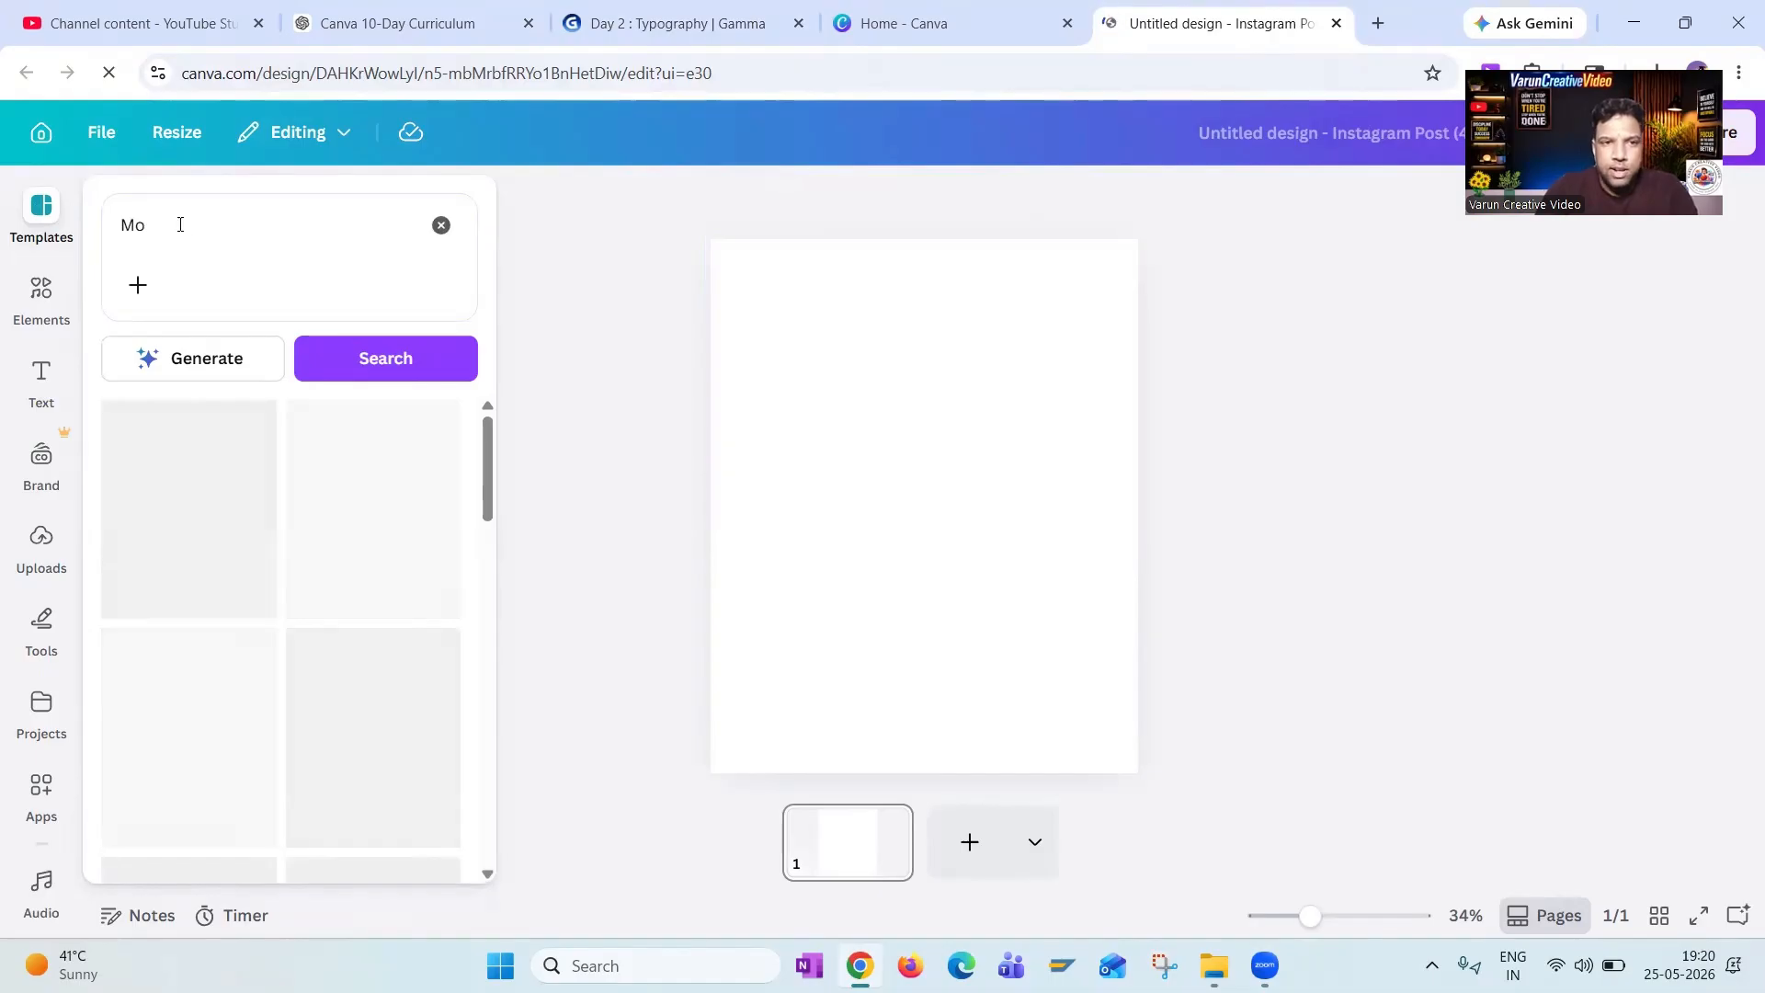
click(180, 225)
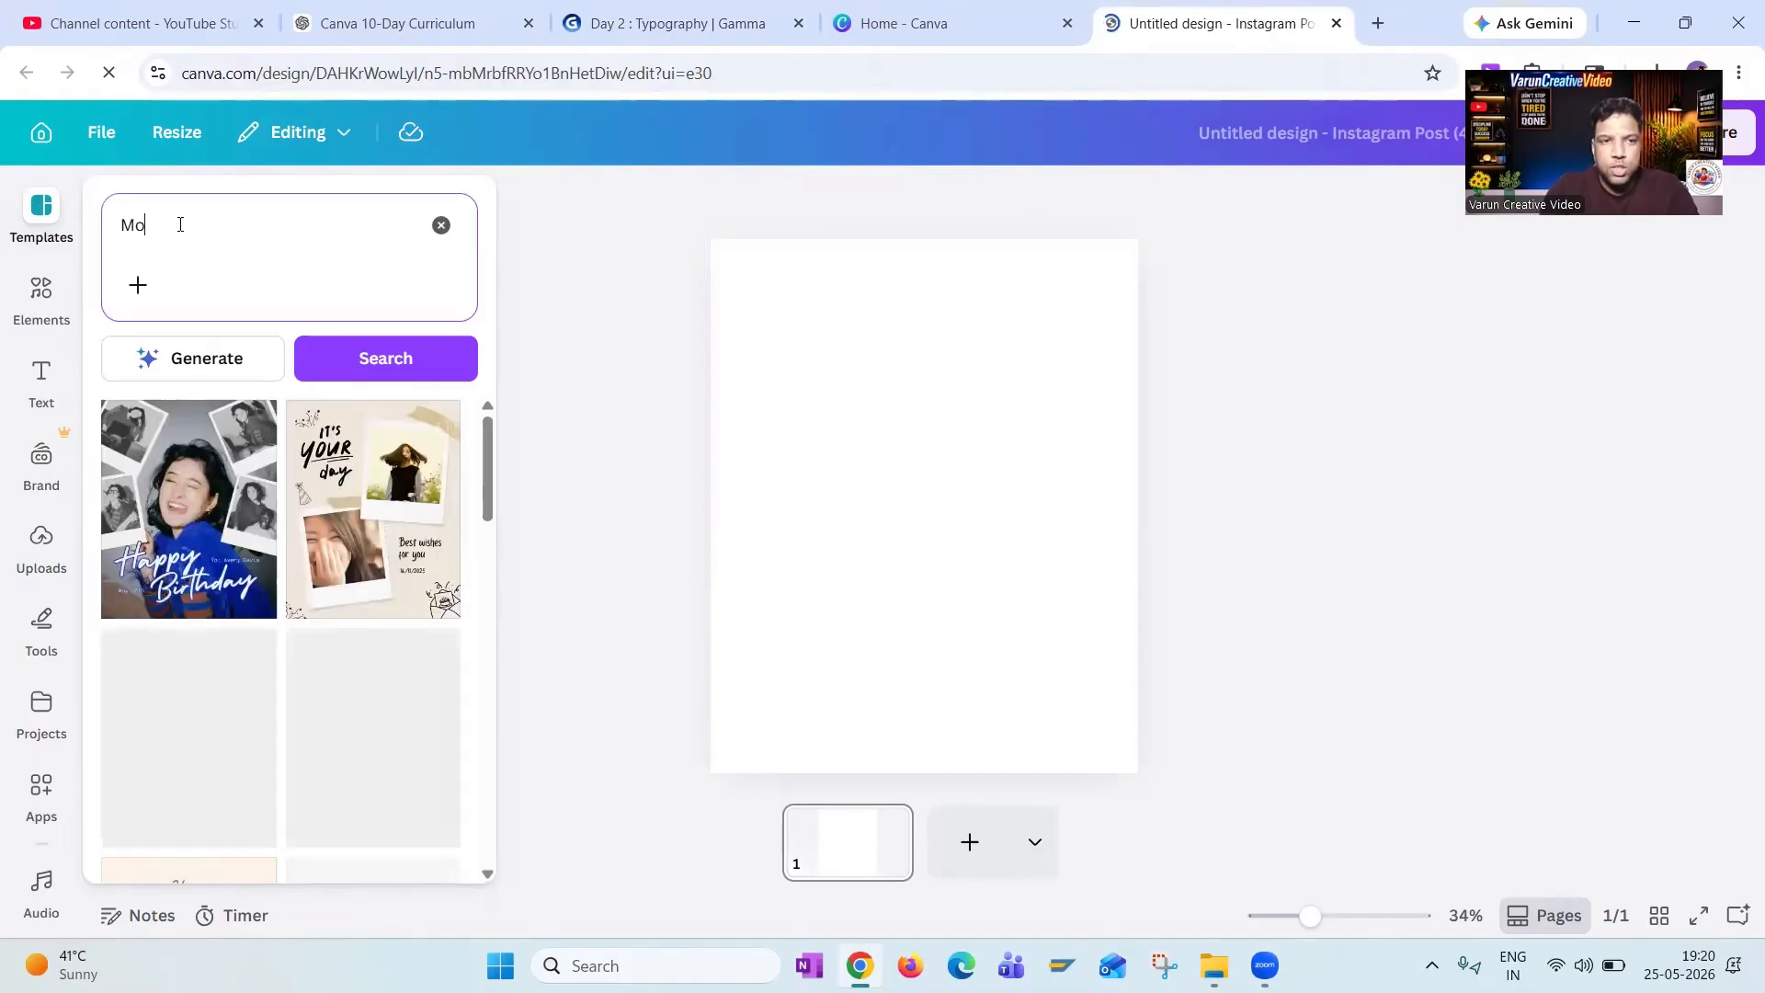
text(tivation)
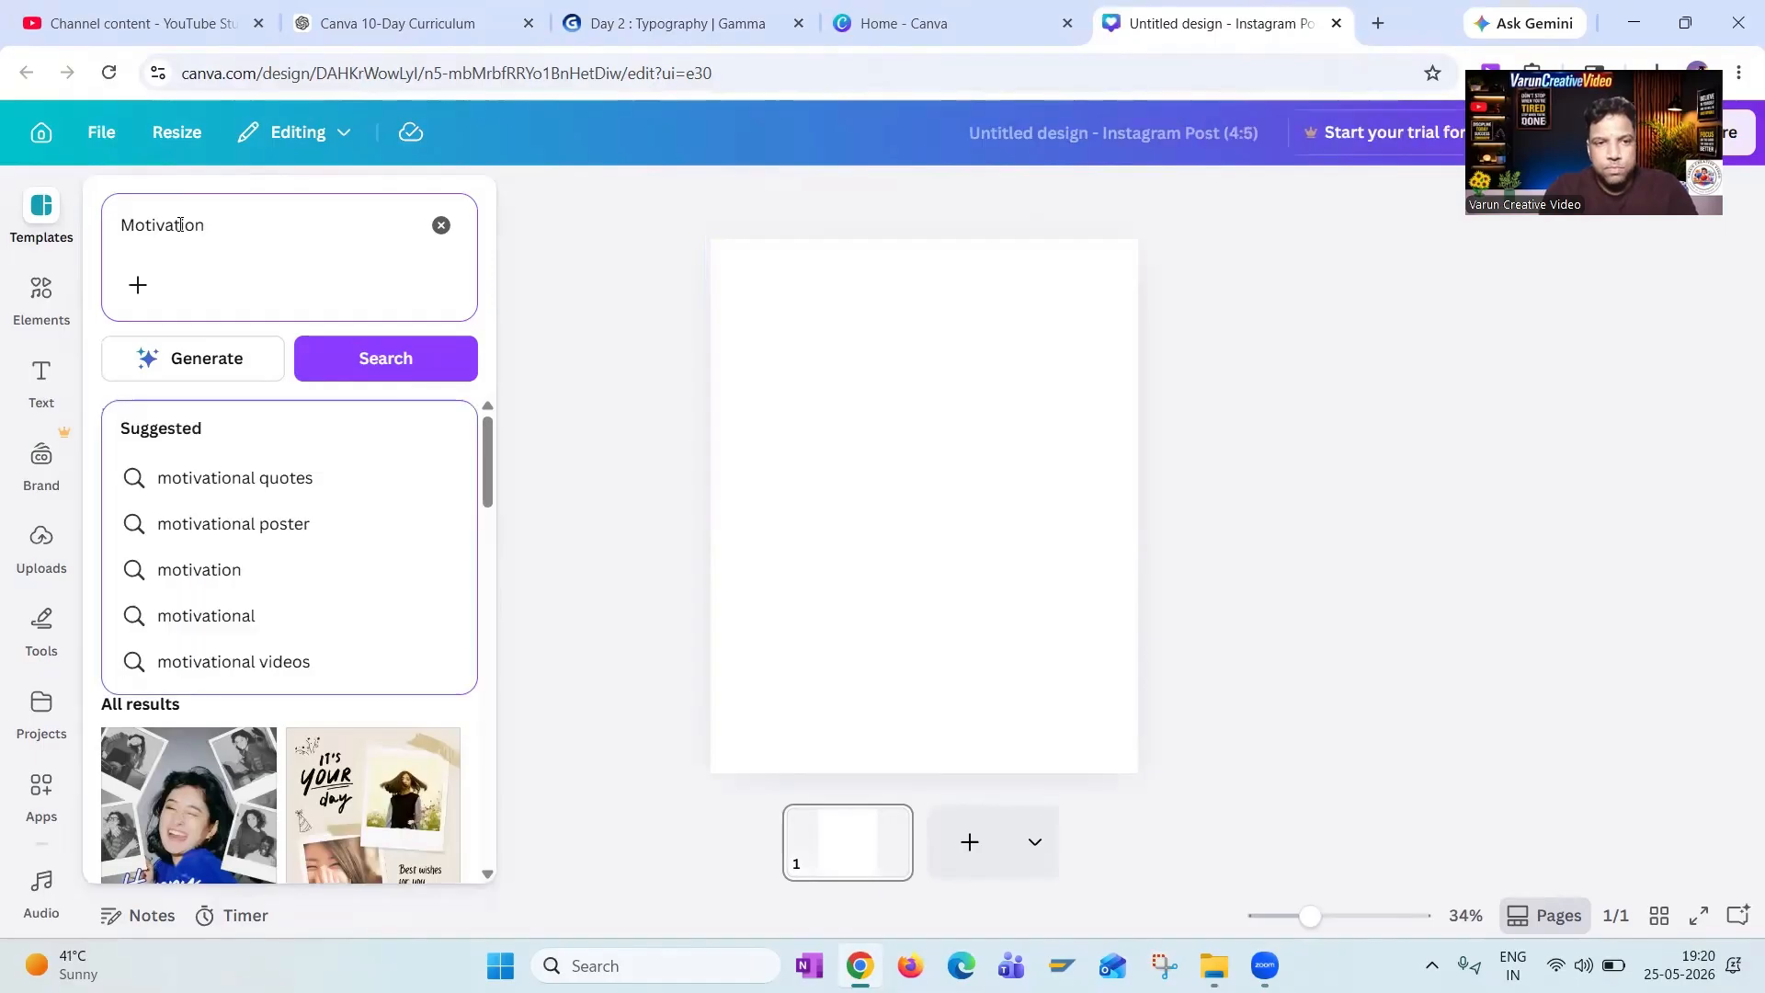
text( quo)
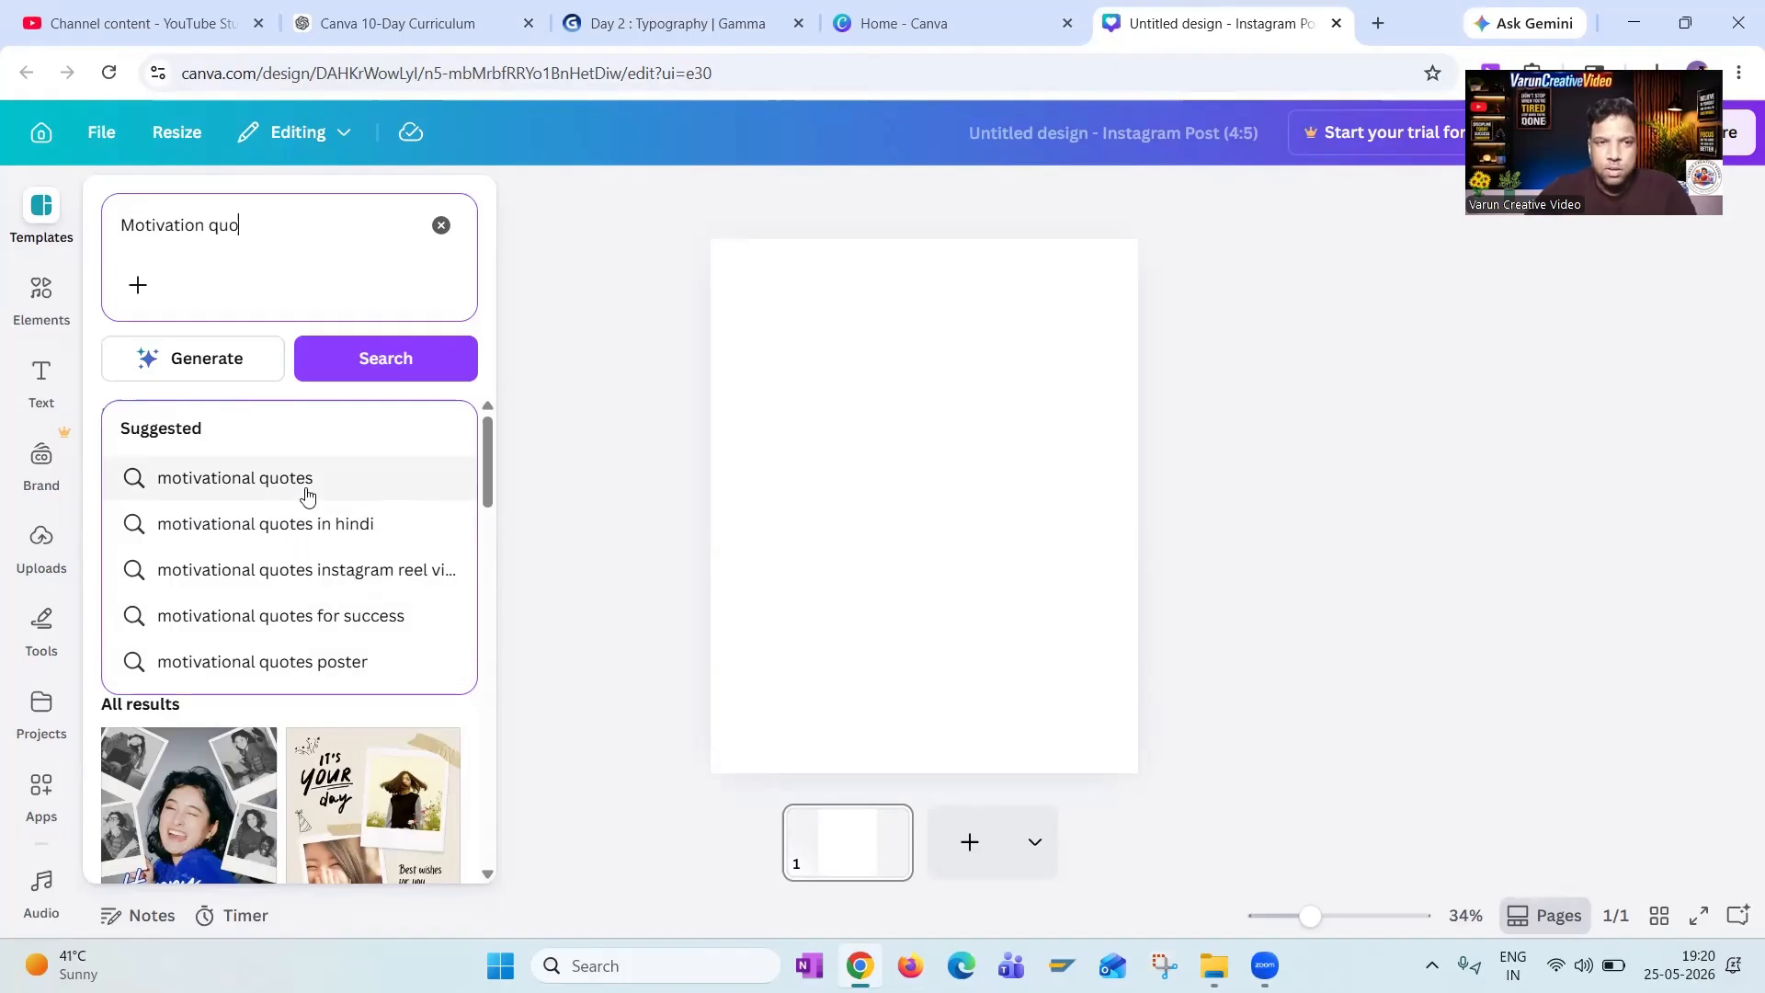
text(test)
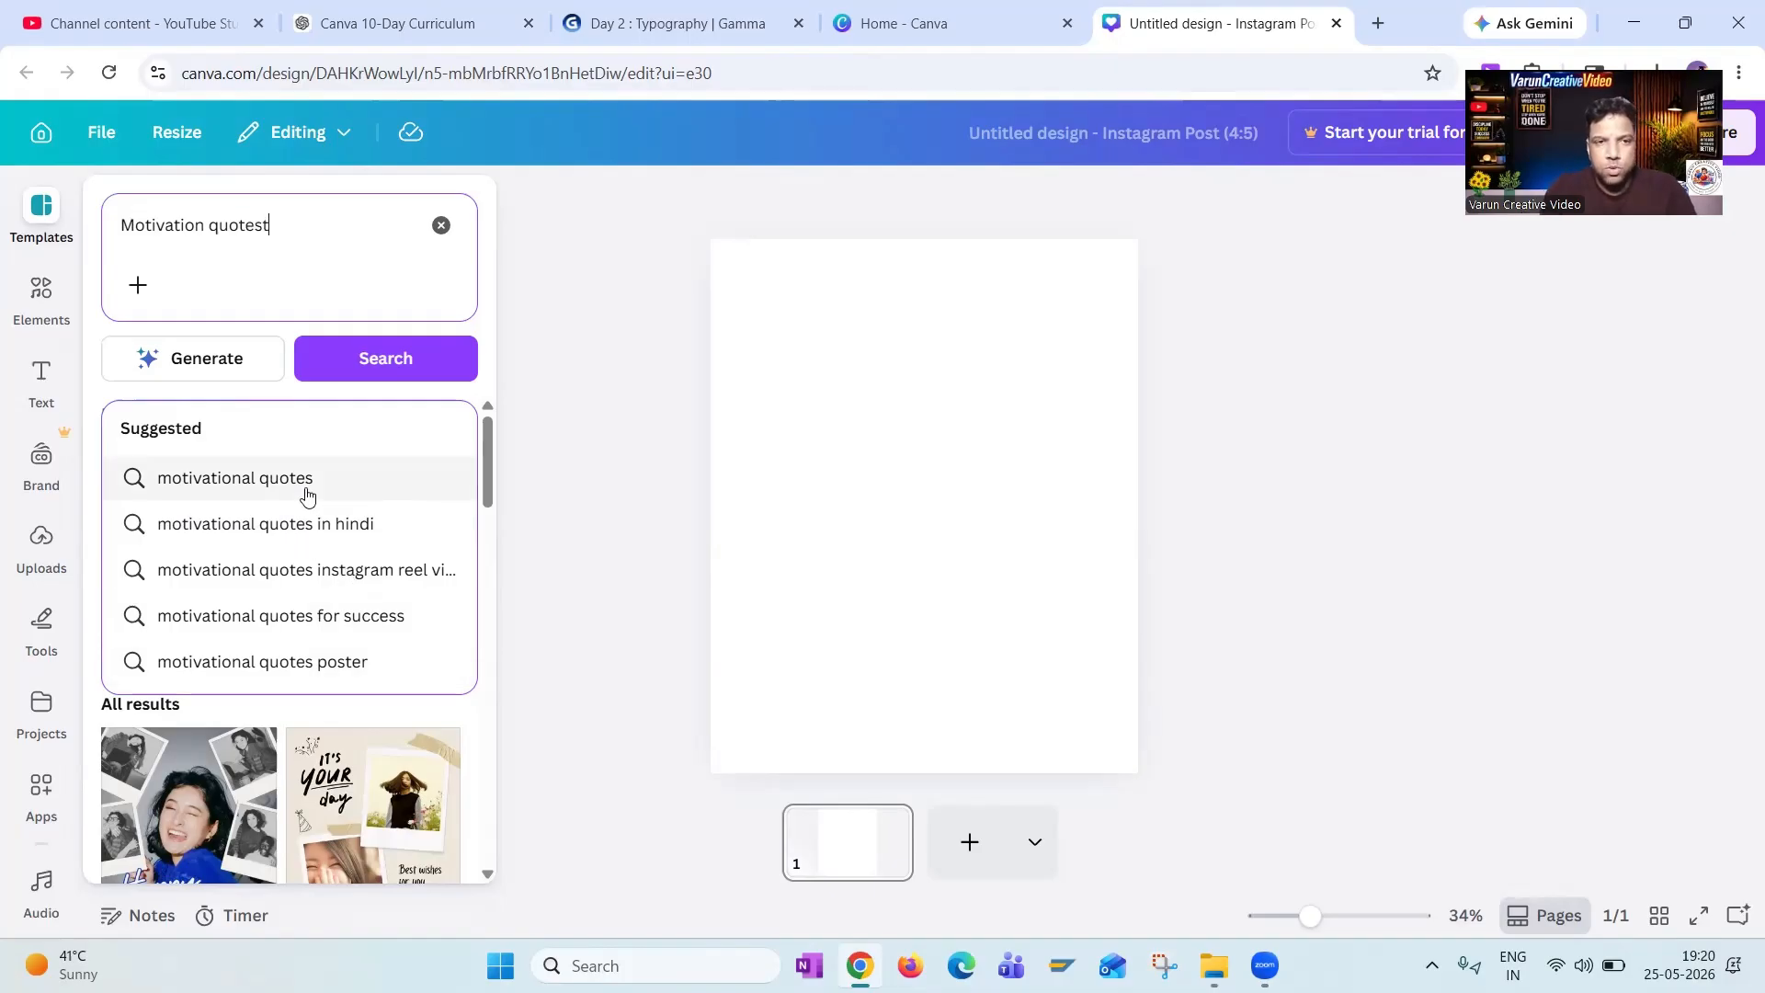
key(BackSpace)
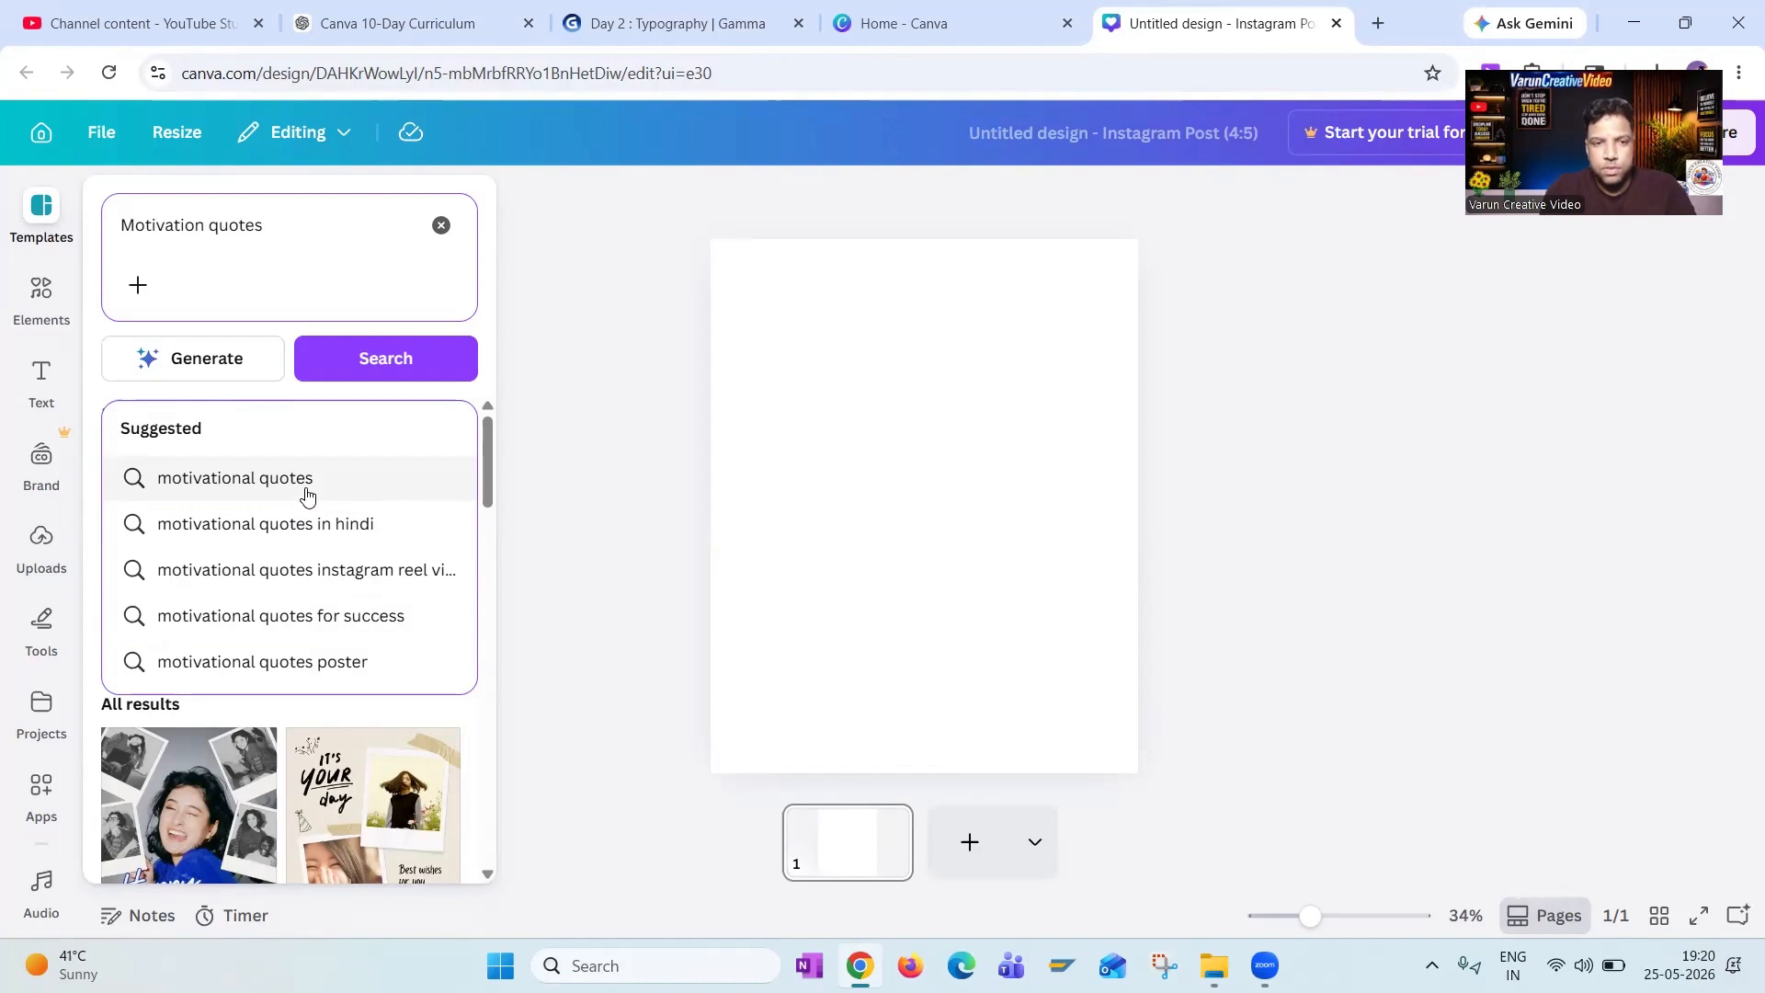
click(316, 571)
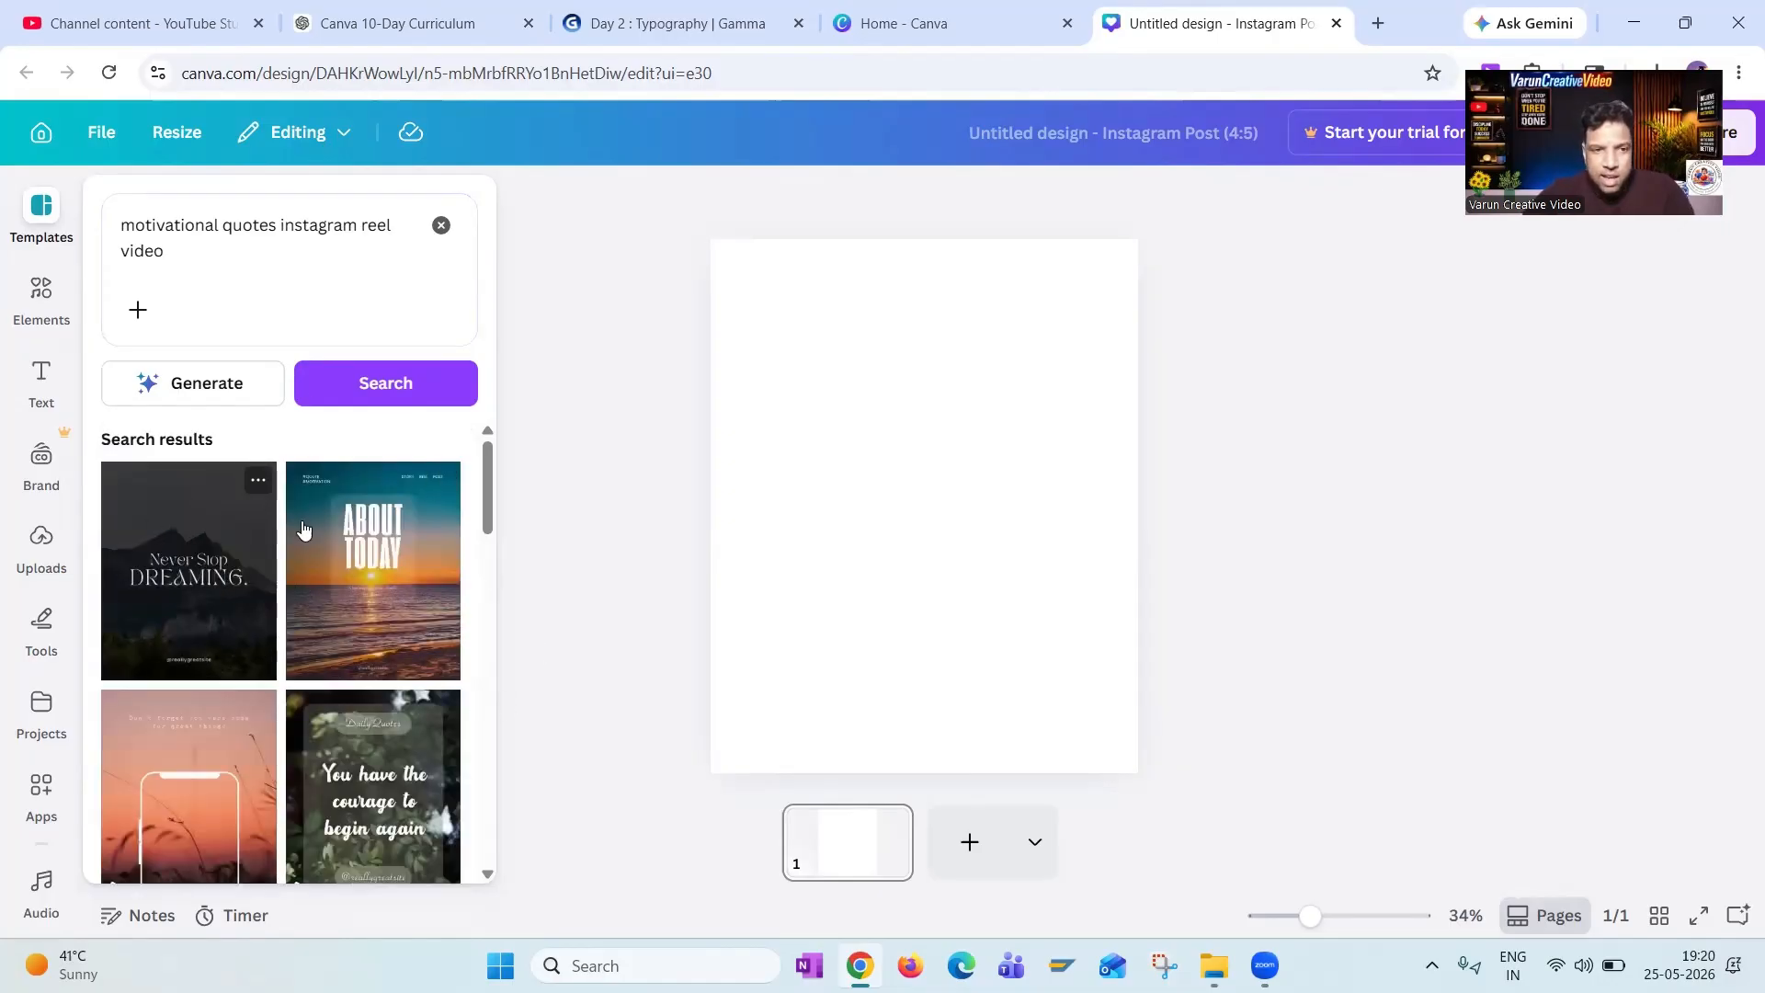
Browse the template results and apply the white and yellow "Work hard, level up." quote template to the page.
scroll(303, 609, down, 3)
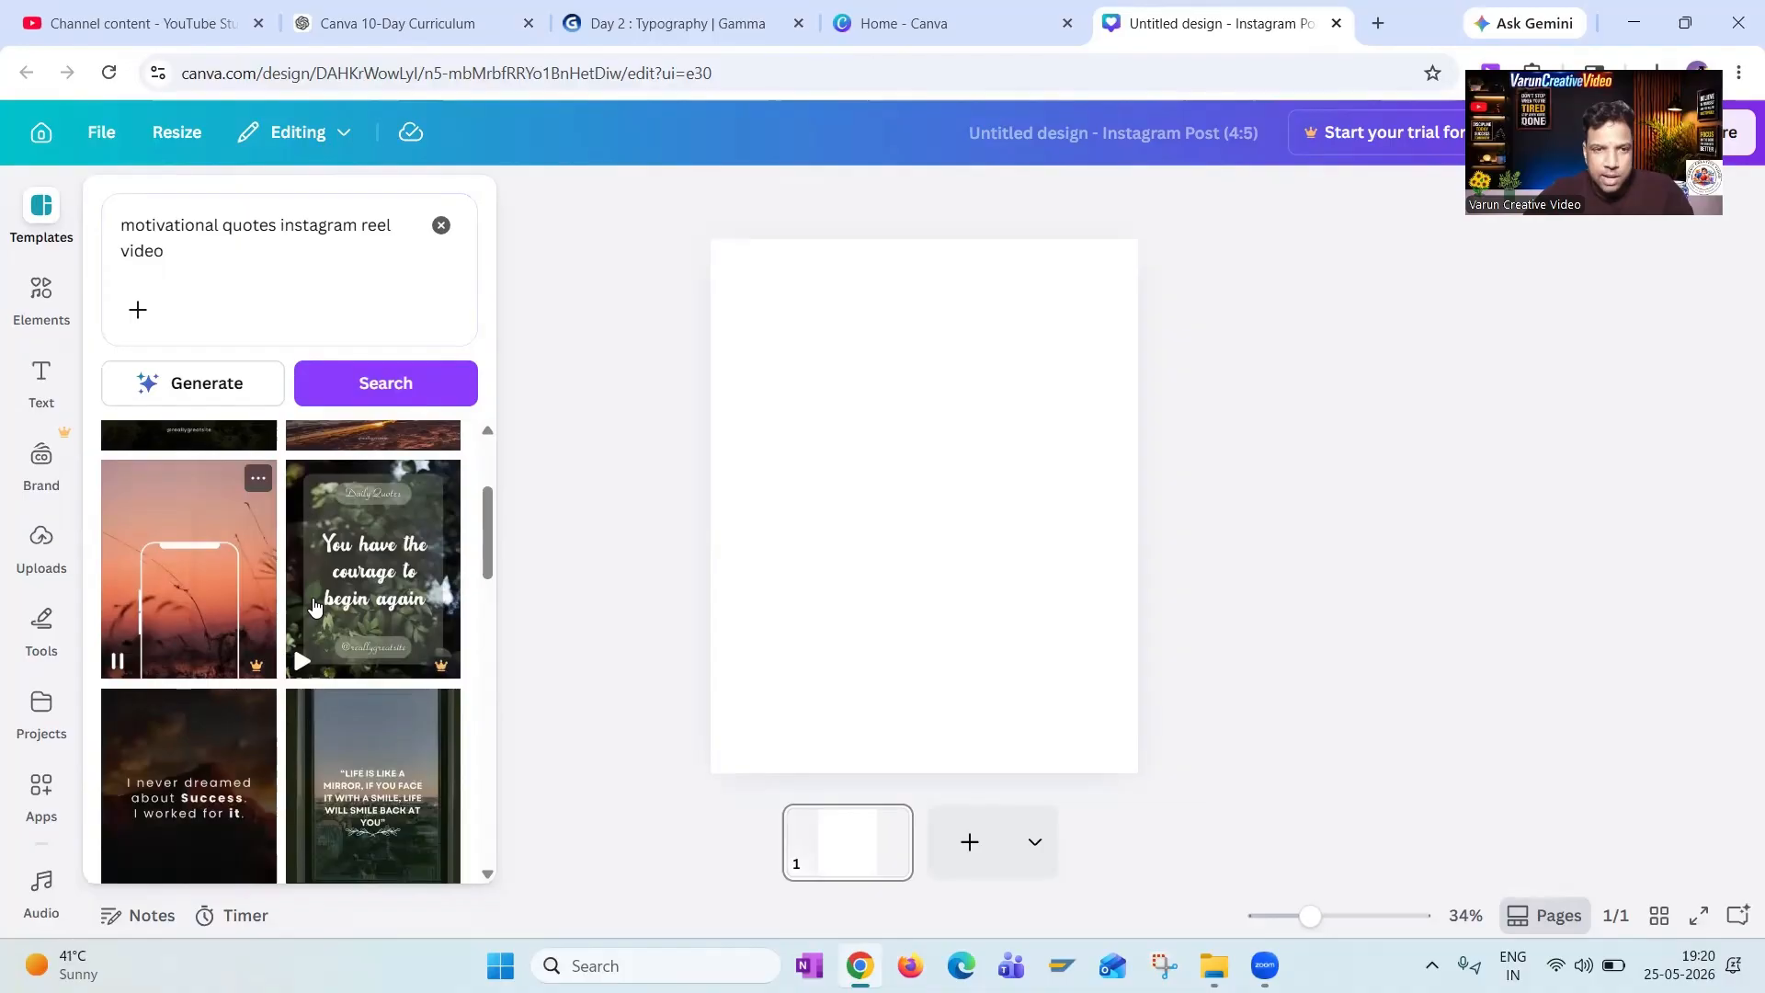
scroll(303, 644, down, 2)
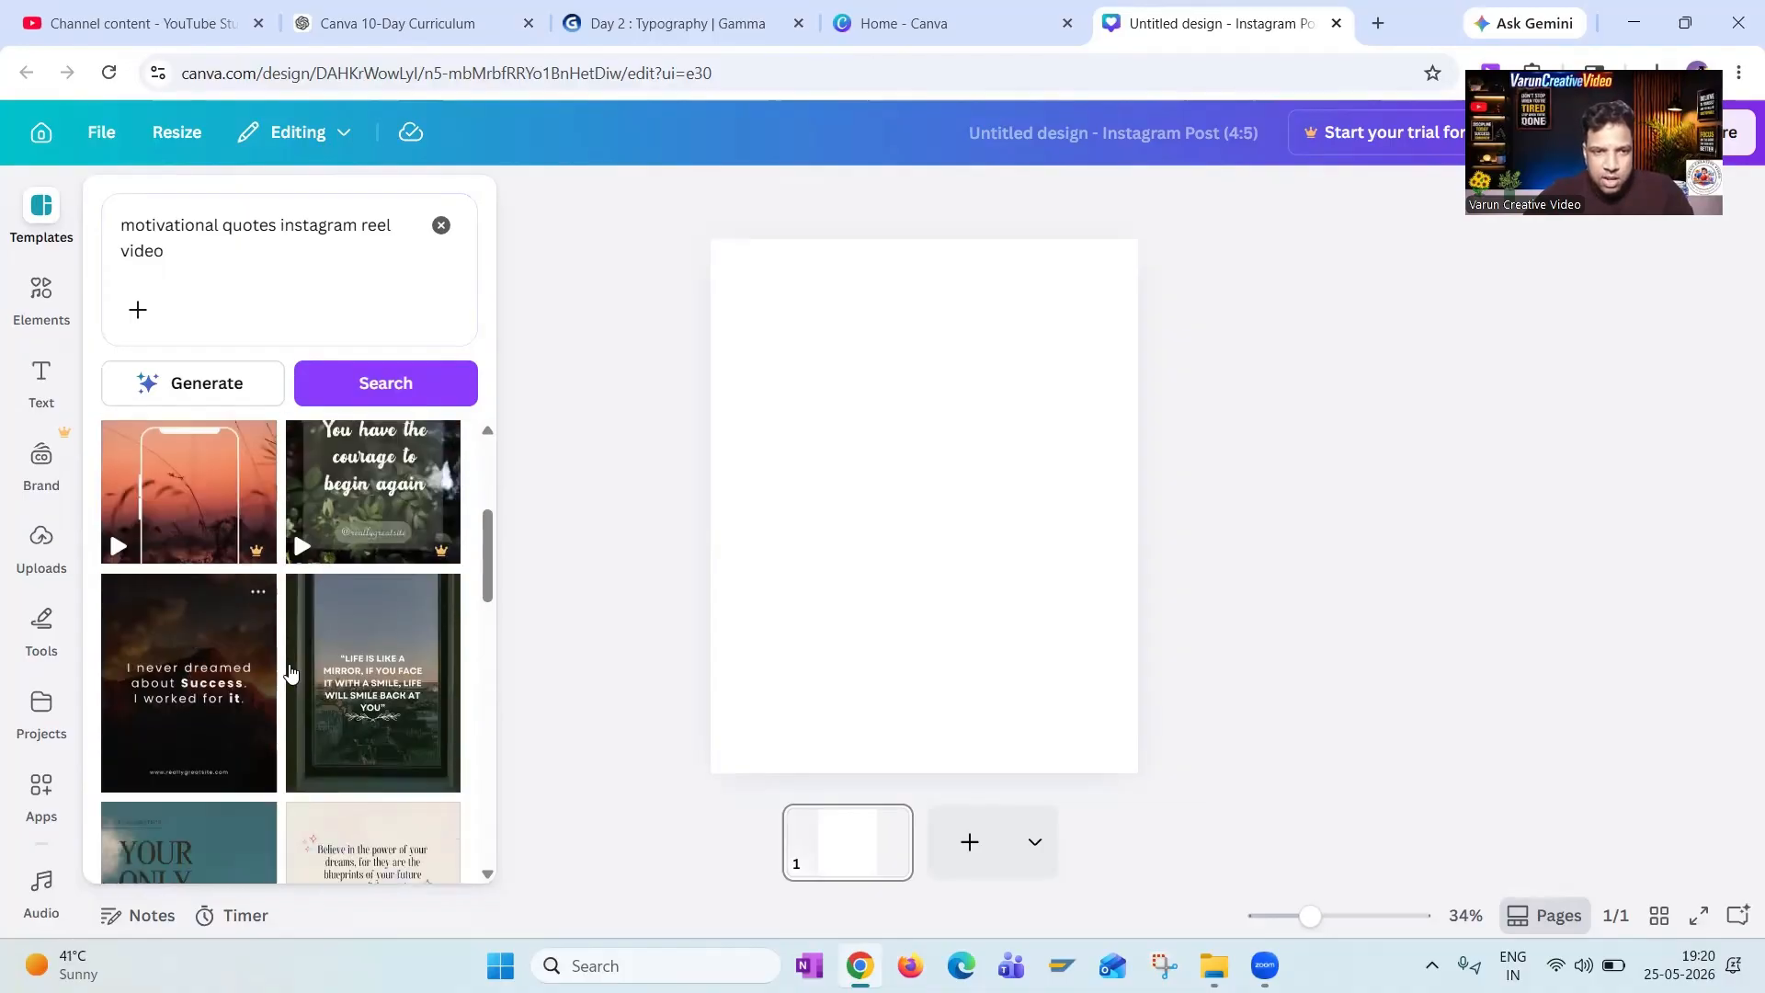
scroll(290, 672, down, 3)
scroll(328, 670, down, 1)
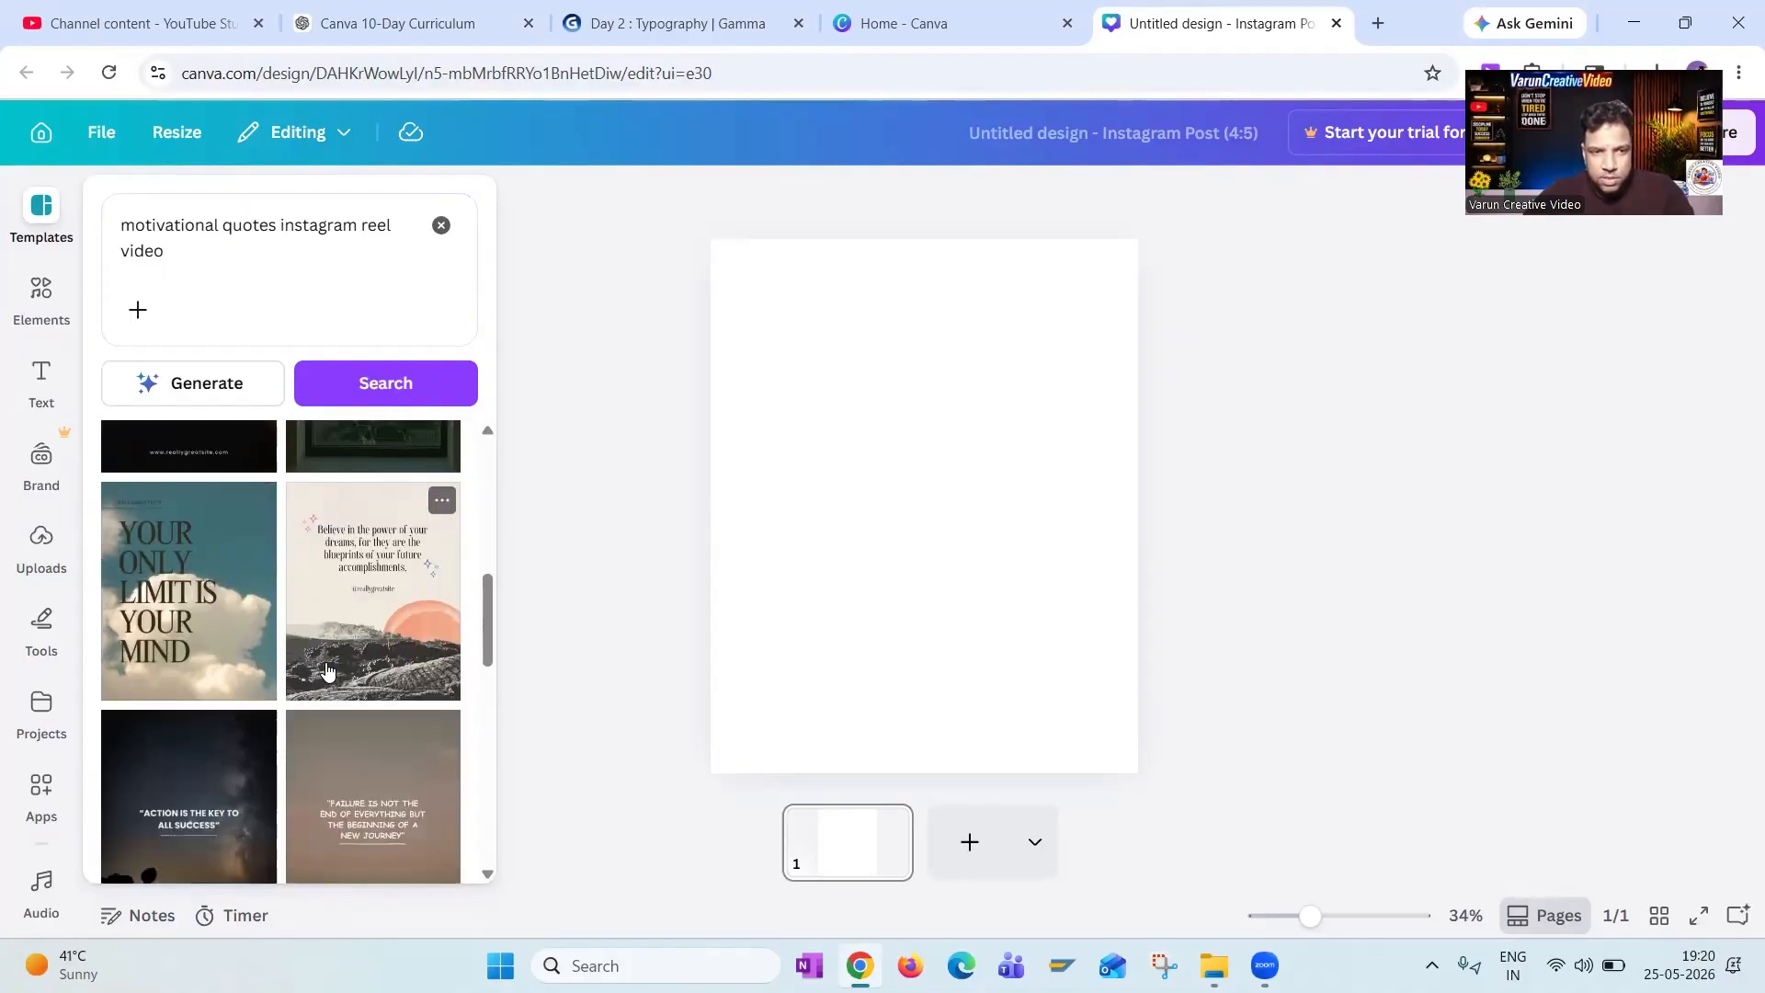
scroll(329, 670, down, 2)
scroll(307, 755, down, 2)
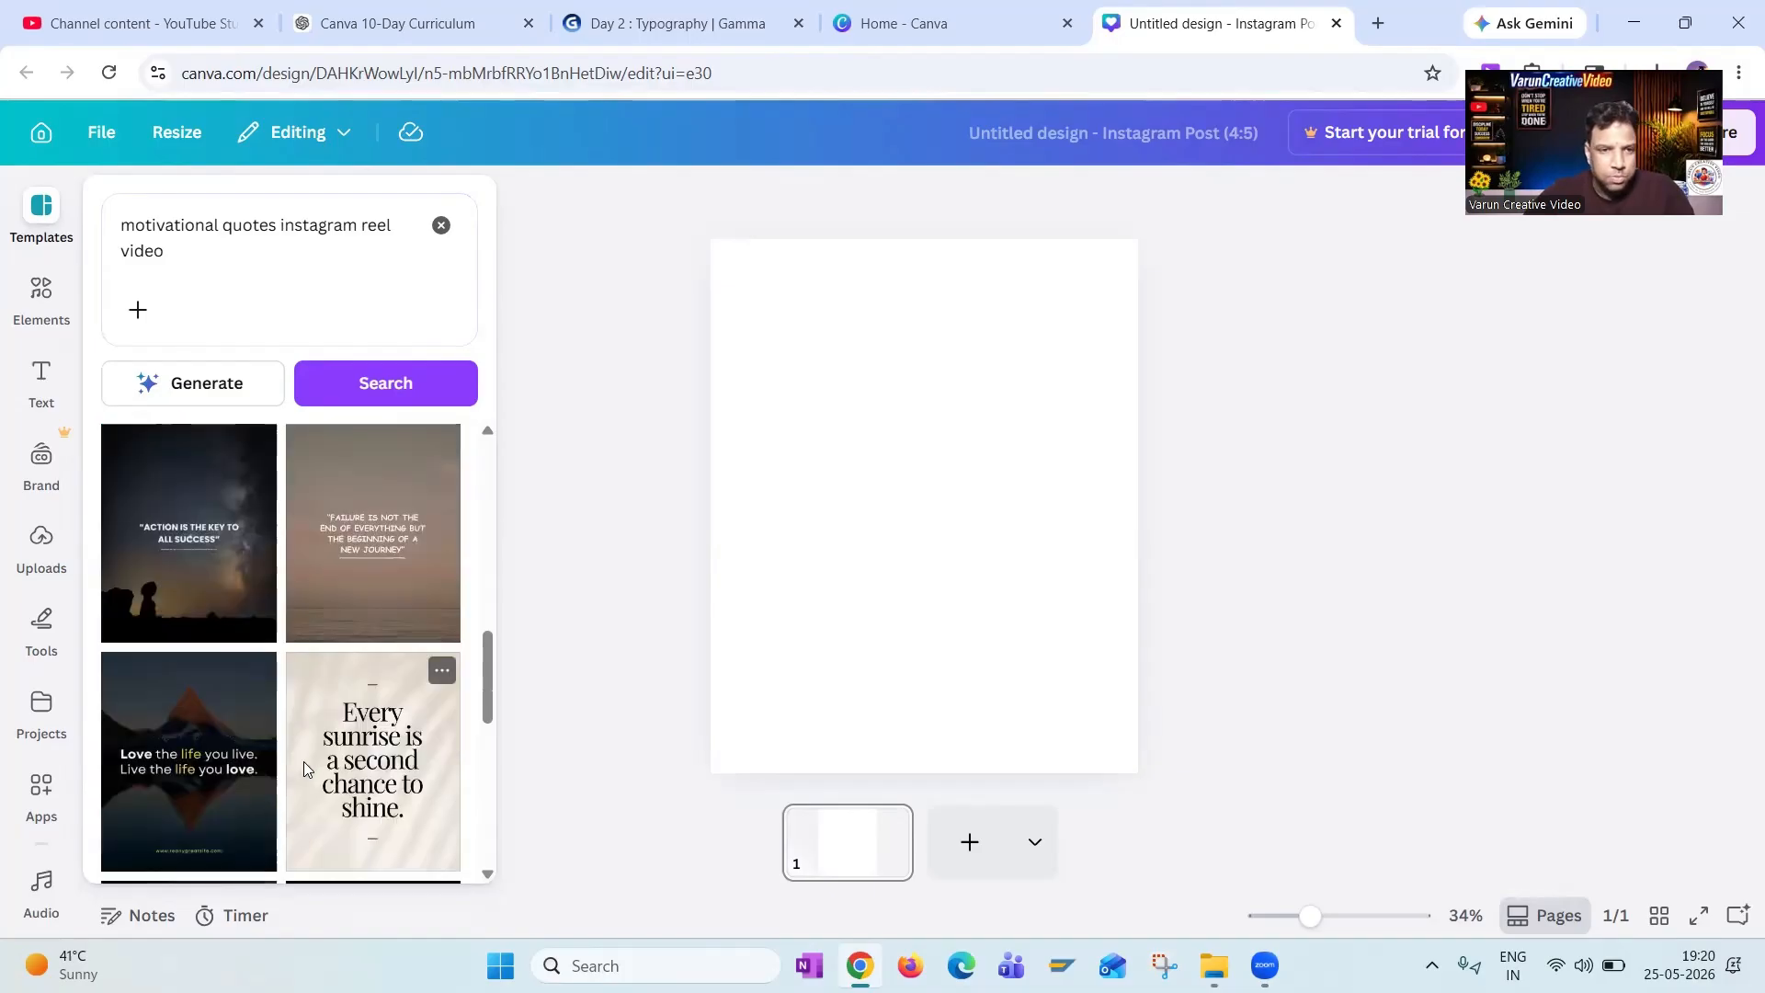
scroll(303, 761, down, 3)
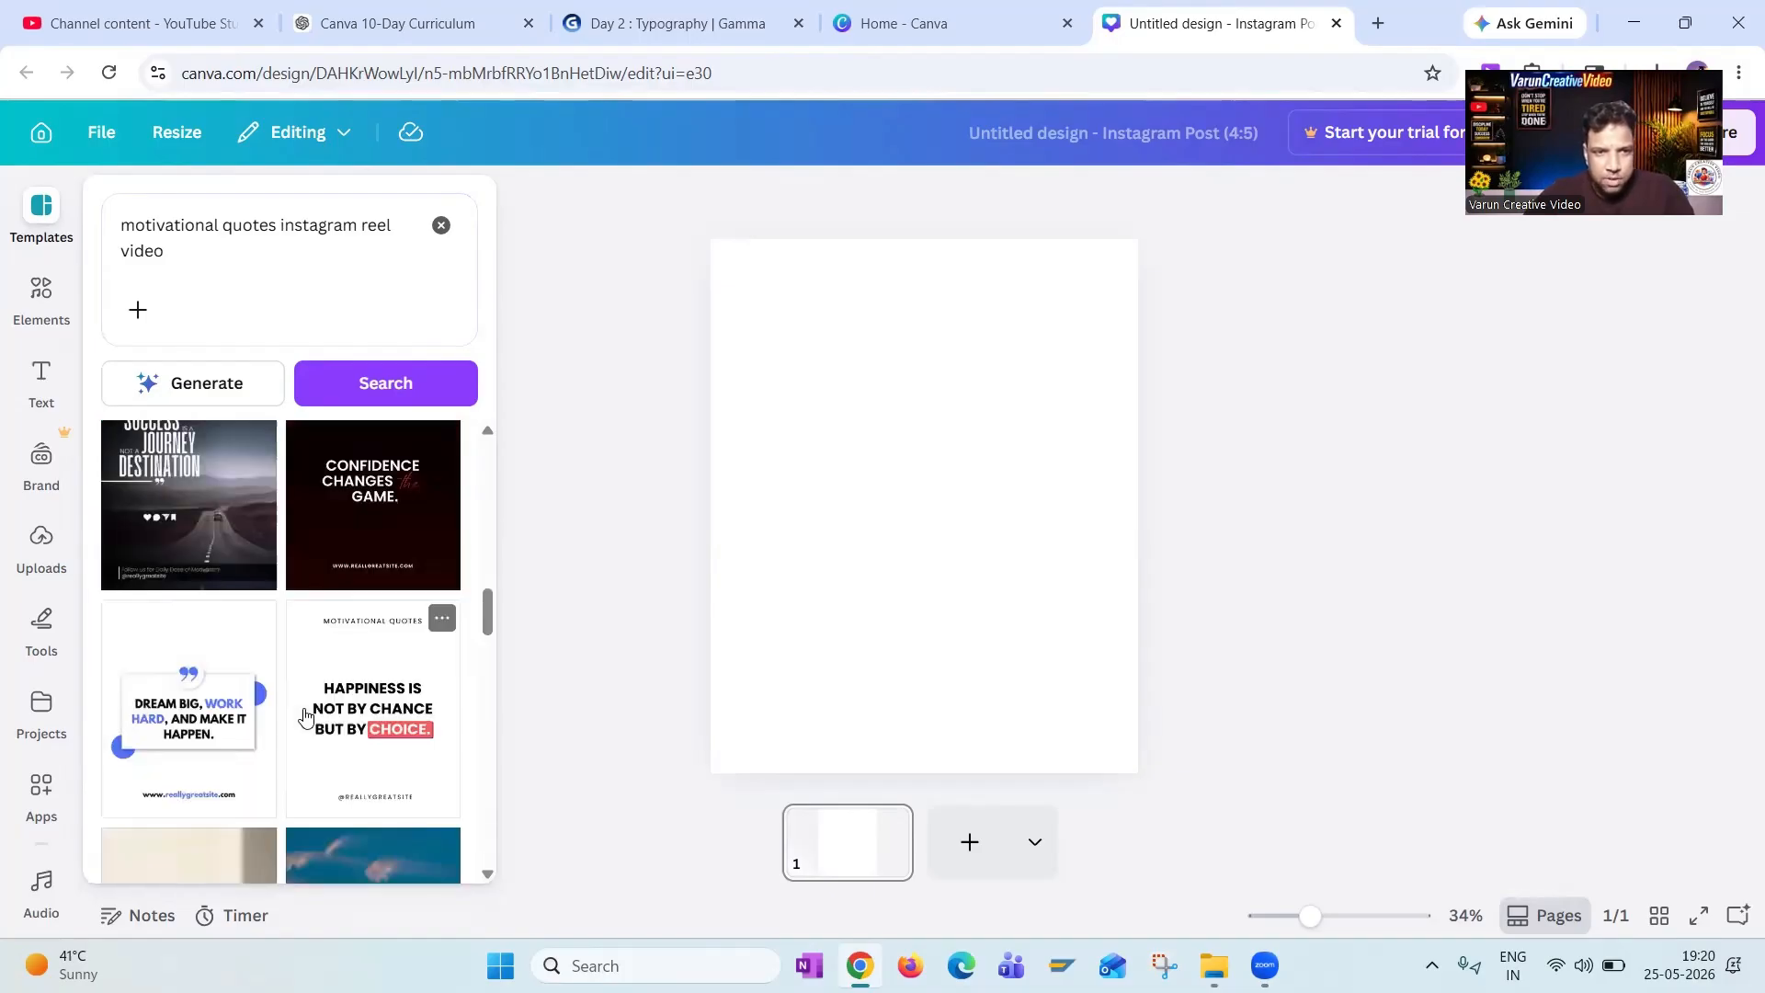
scroll(306, 716, down, 1)
scroll(307, 717, up, 1)
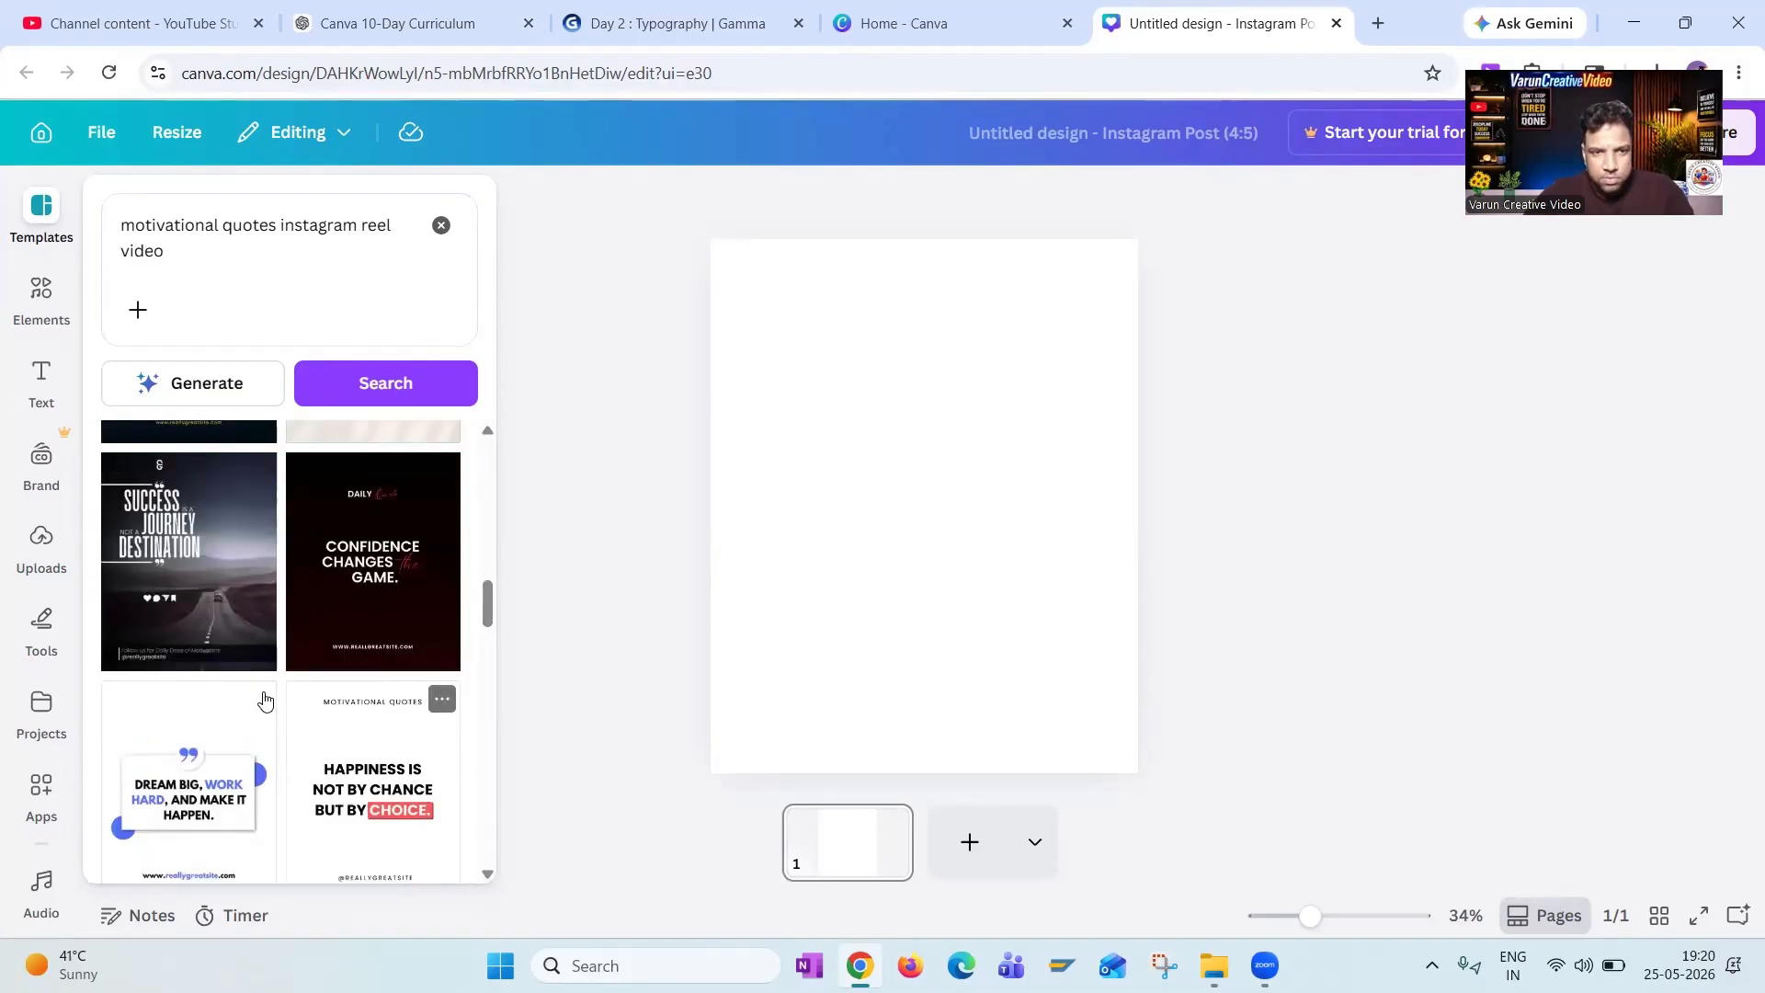
scroll(322, 717, up, 2)
scroll(324, 715, down, 2)
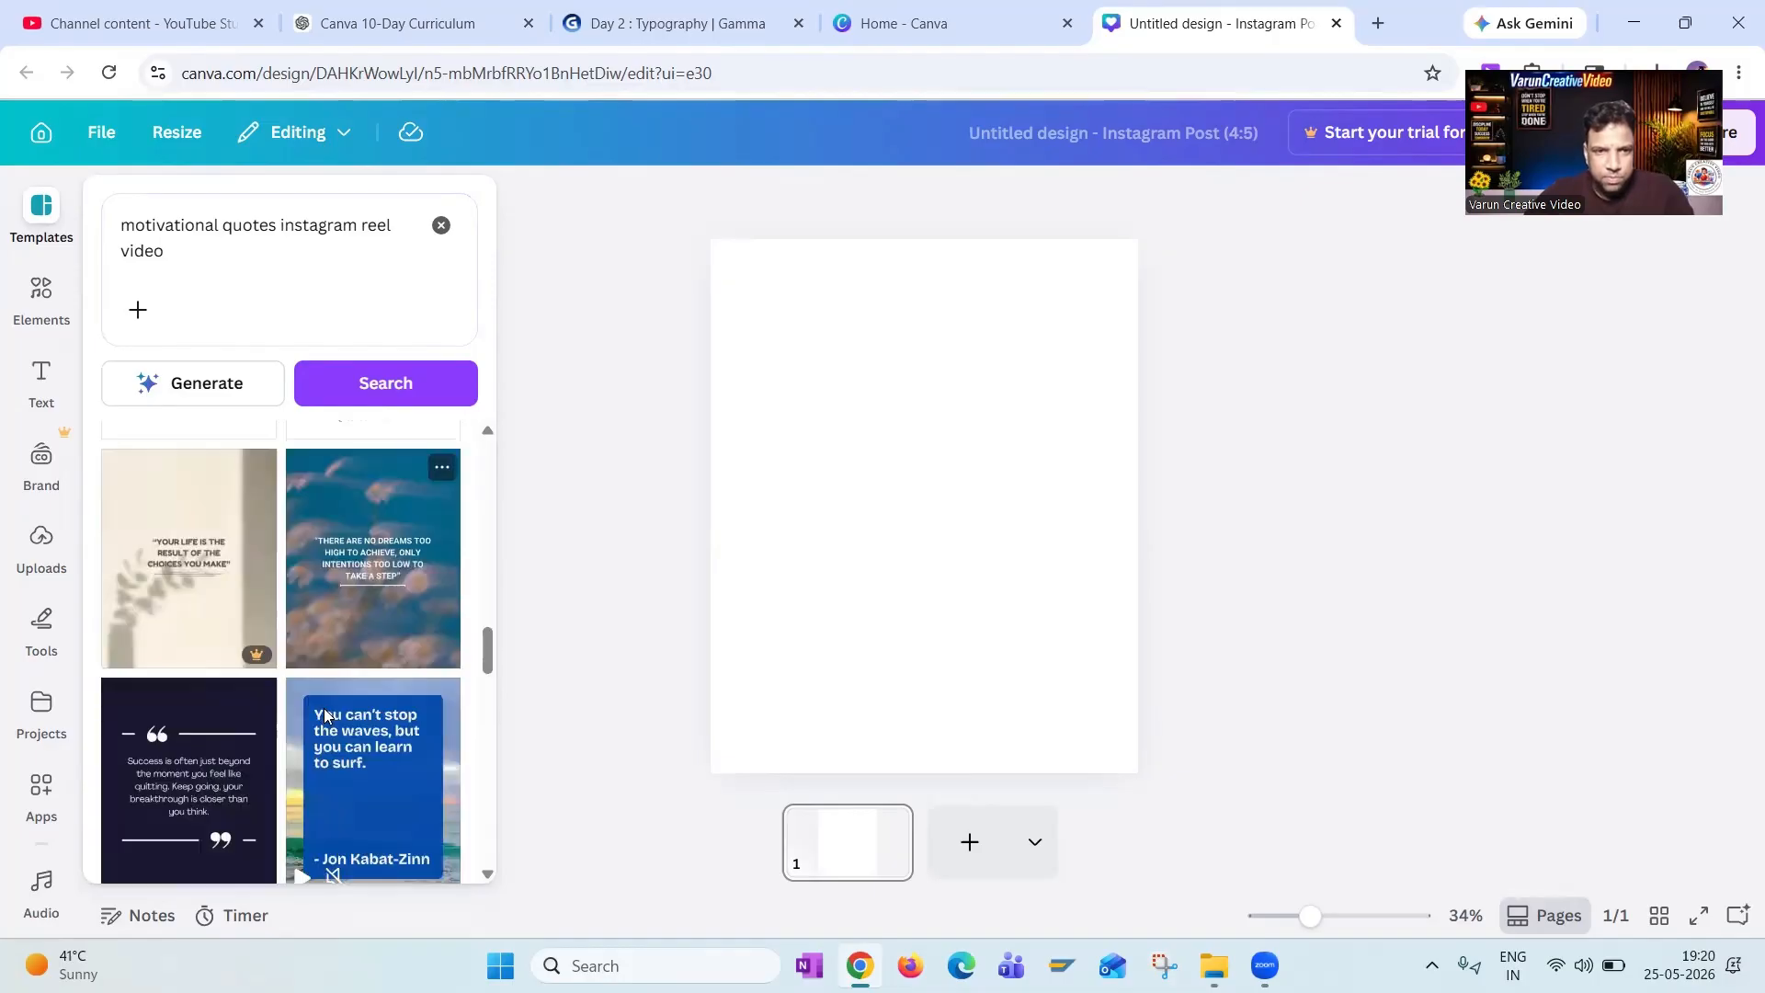
scroll(325, 715, down, 3)
scroll(326, 717, down, 3)
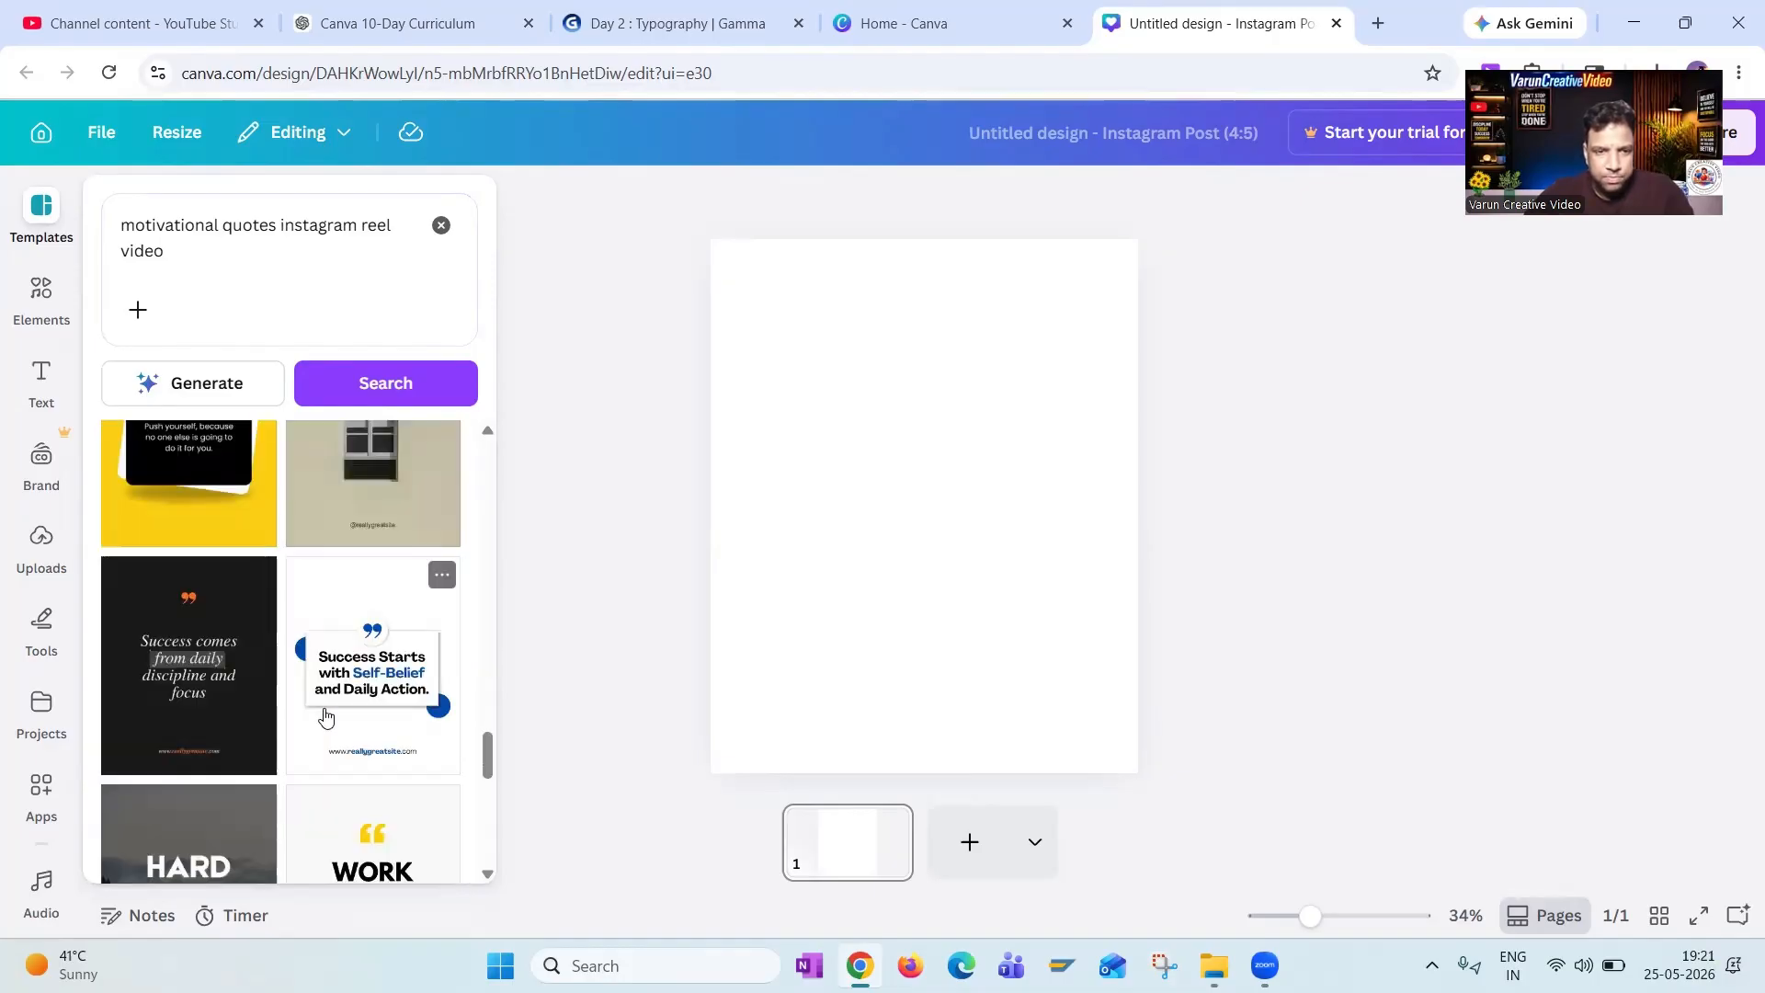
scroll(326, 717, down, 2)
scroll(361, 788, down, 2)
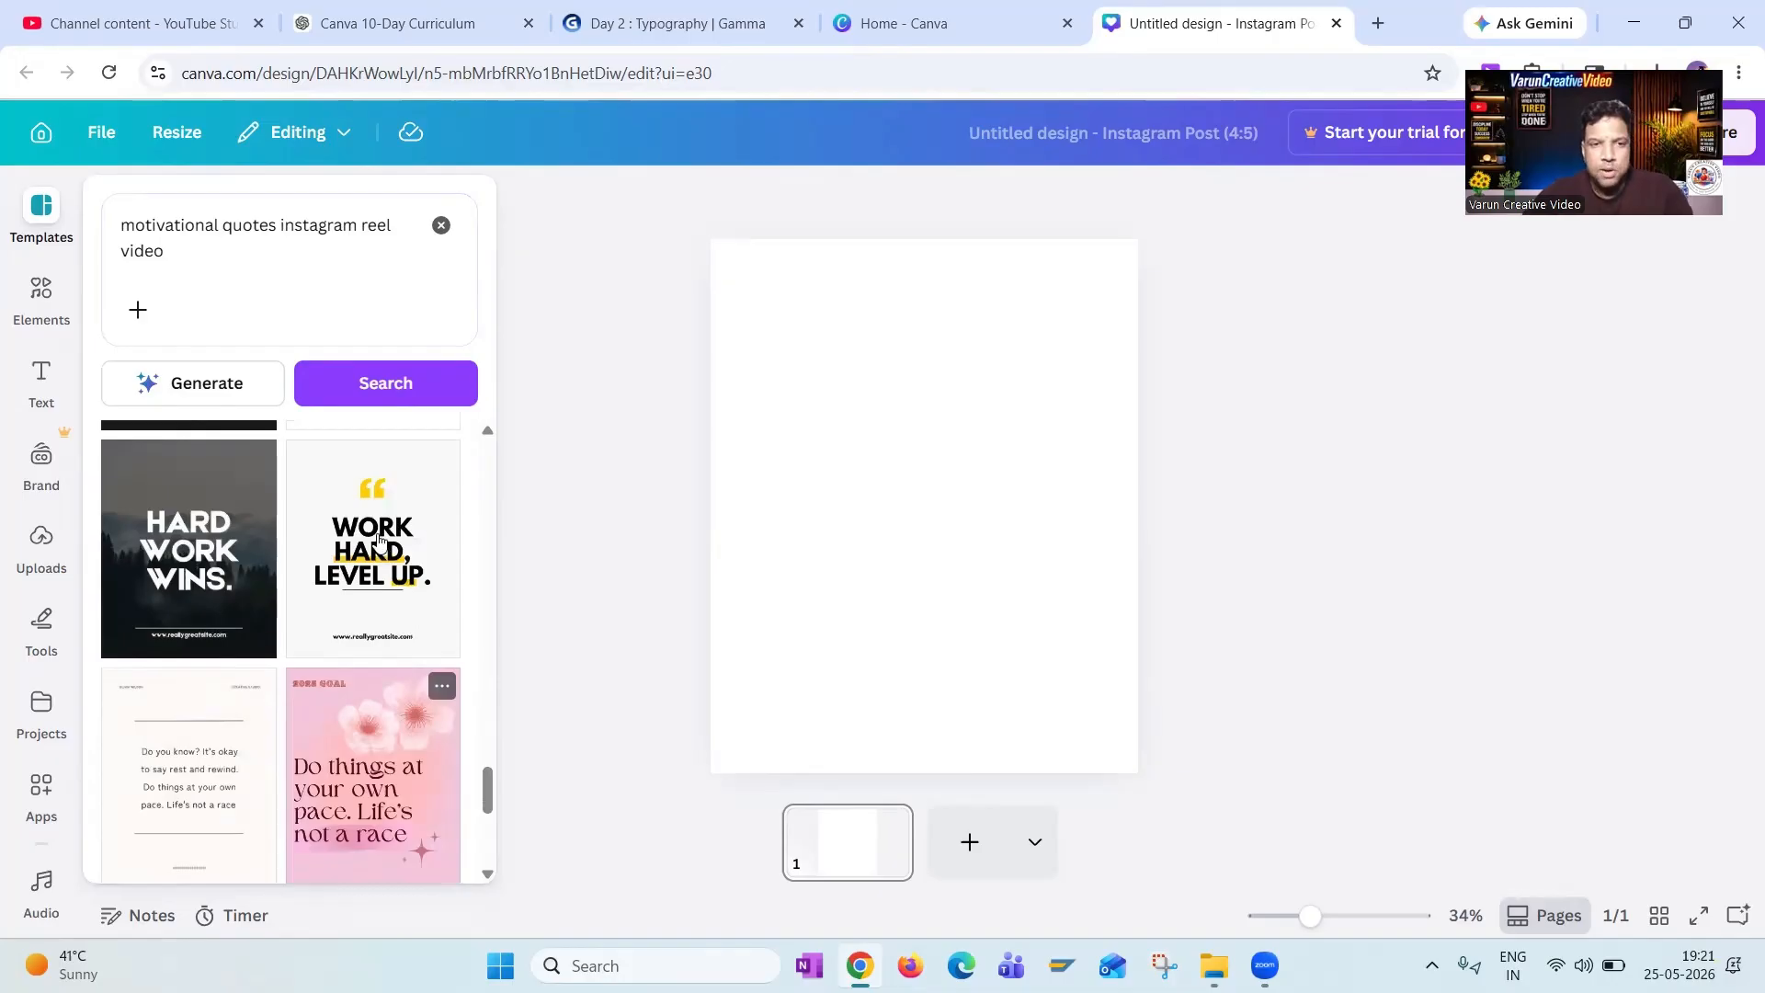
click(380, 541)
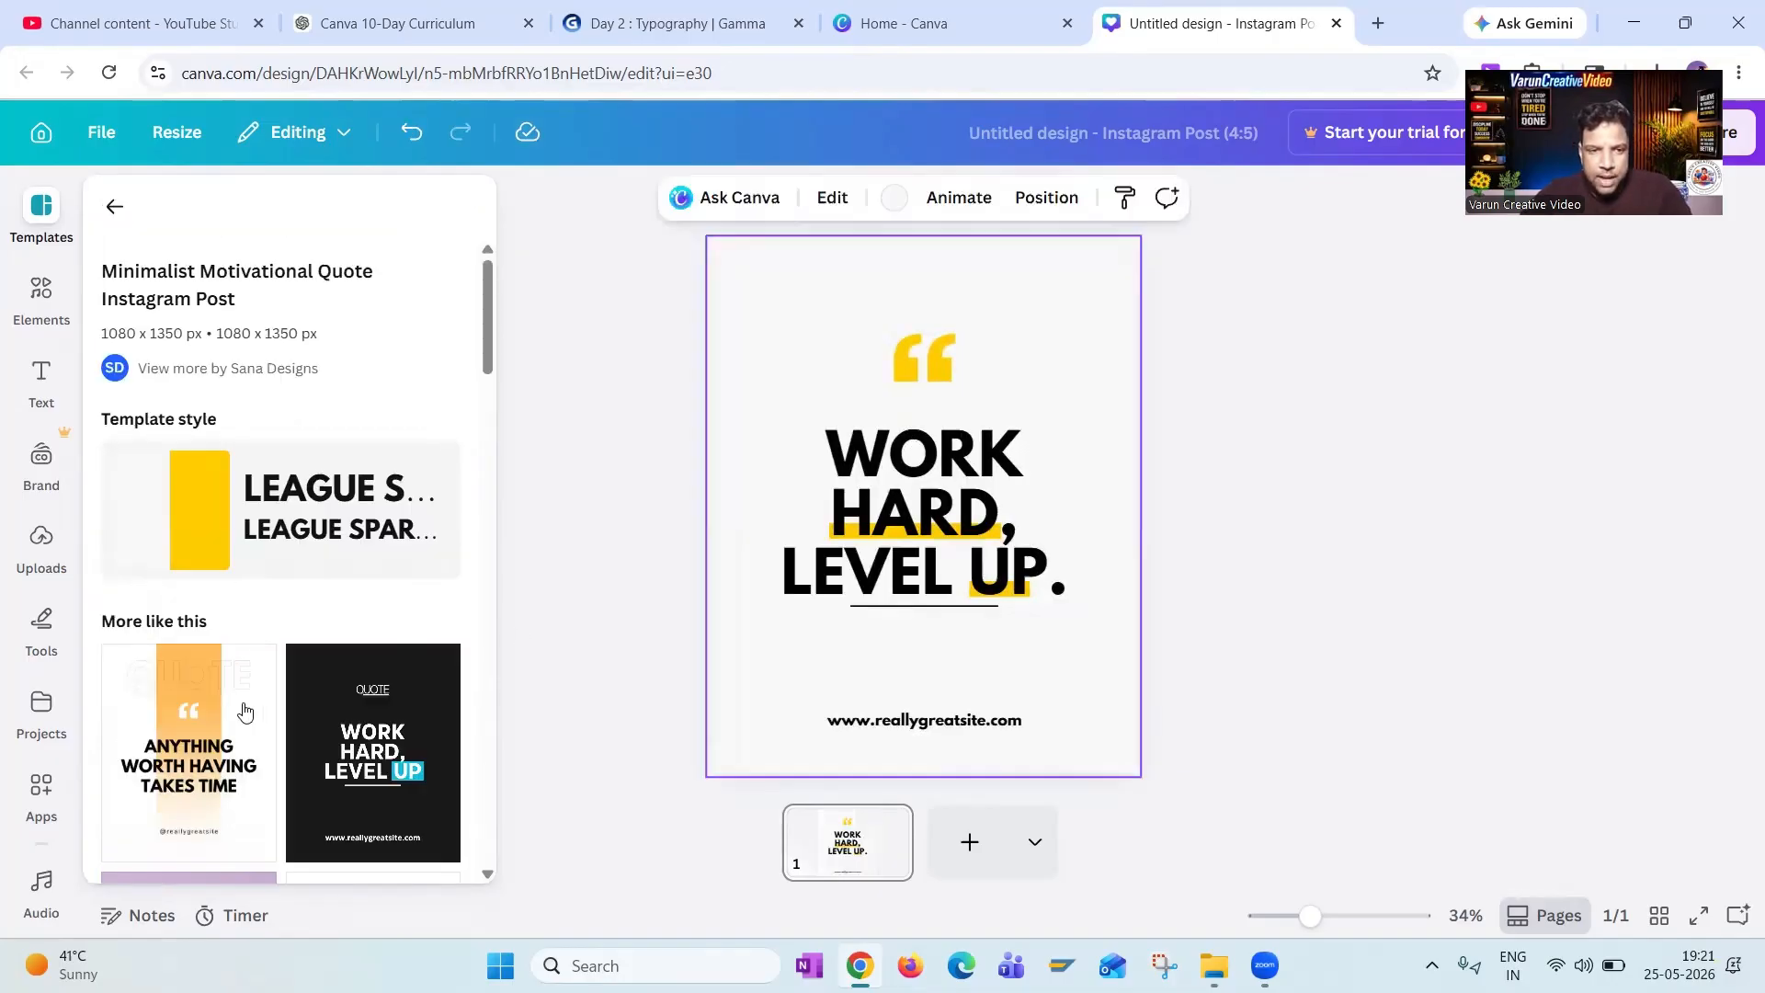
Look through similar quote templates and replace the design with the blue gradient "Never Stop Believing." template.
scroll(245, 710, down, 2)
scroll(180, 689, down, 2)
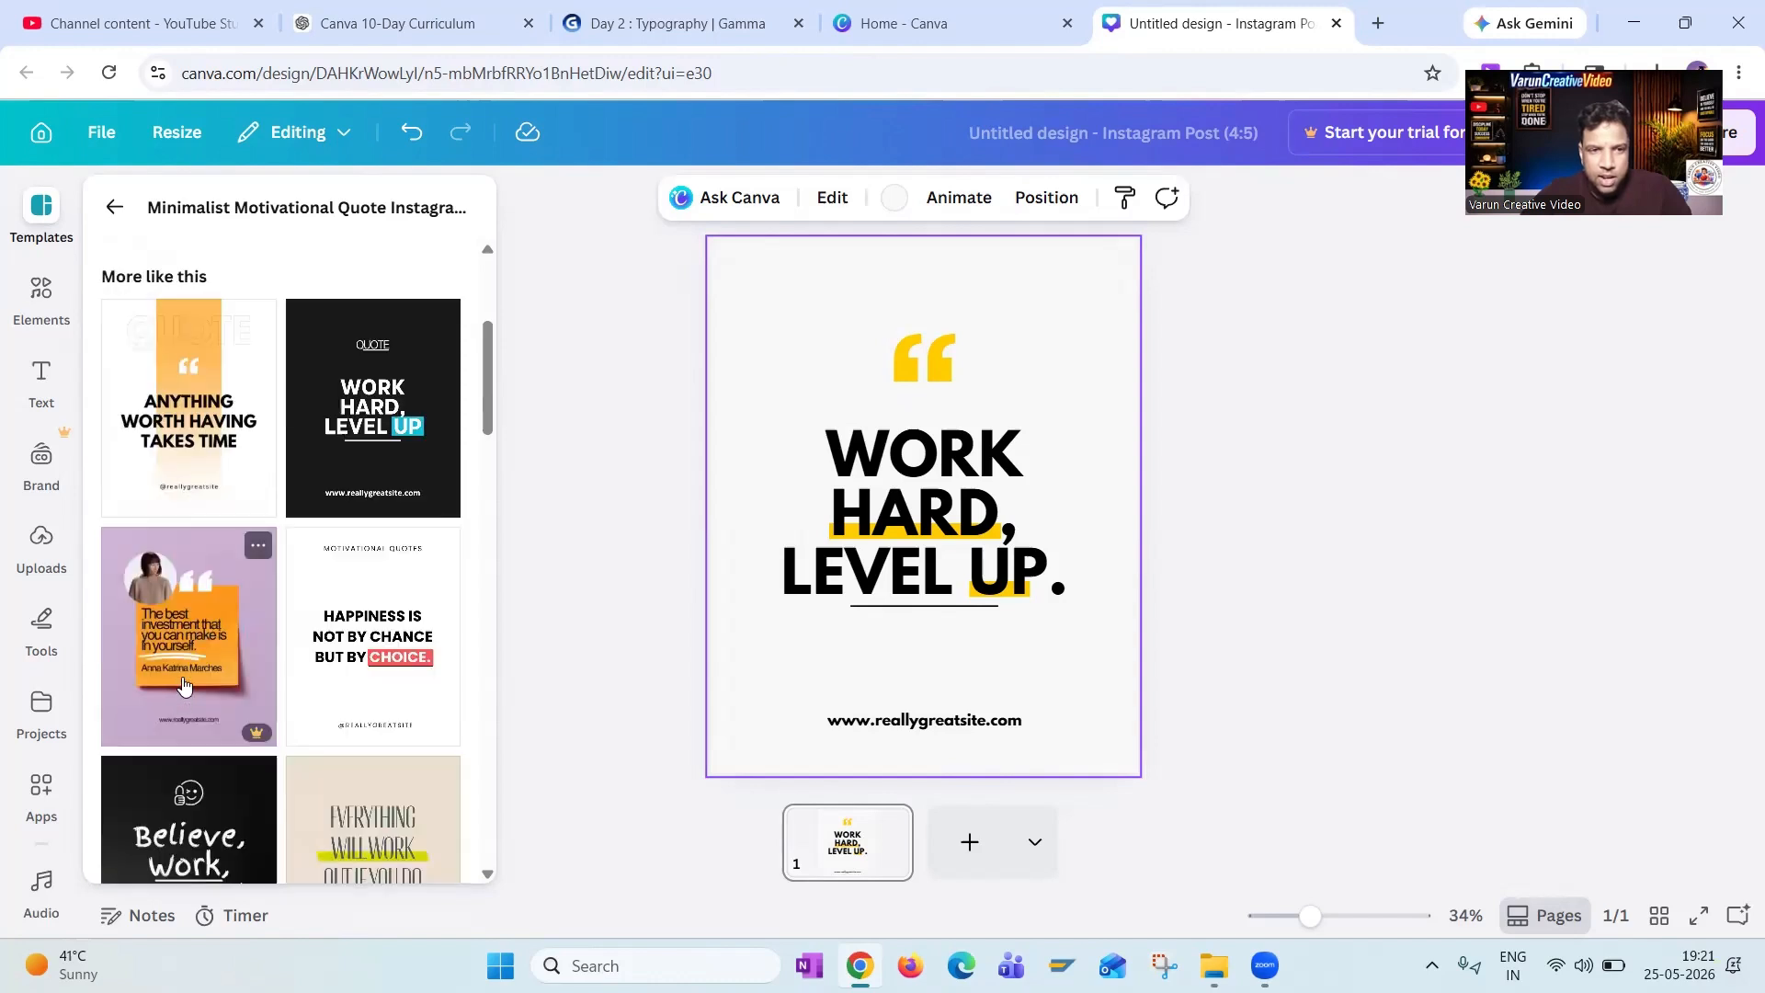
scroll(184, 685, down, 3)
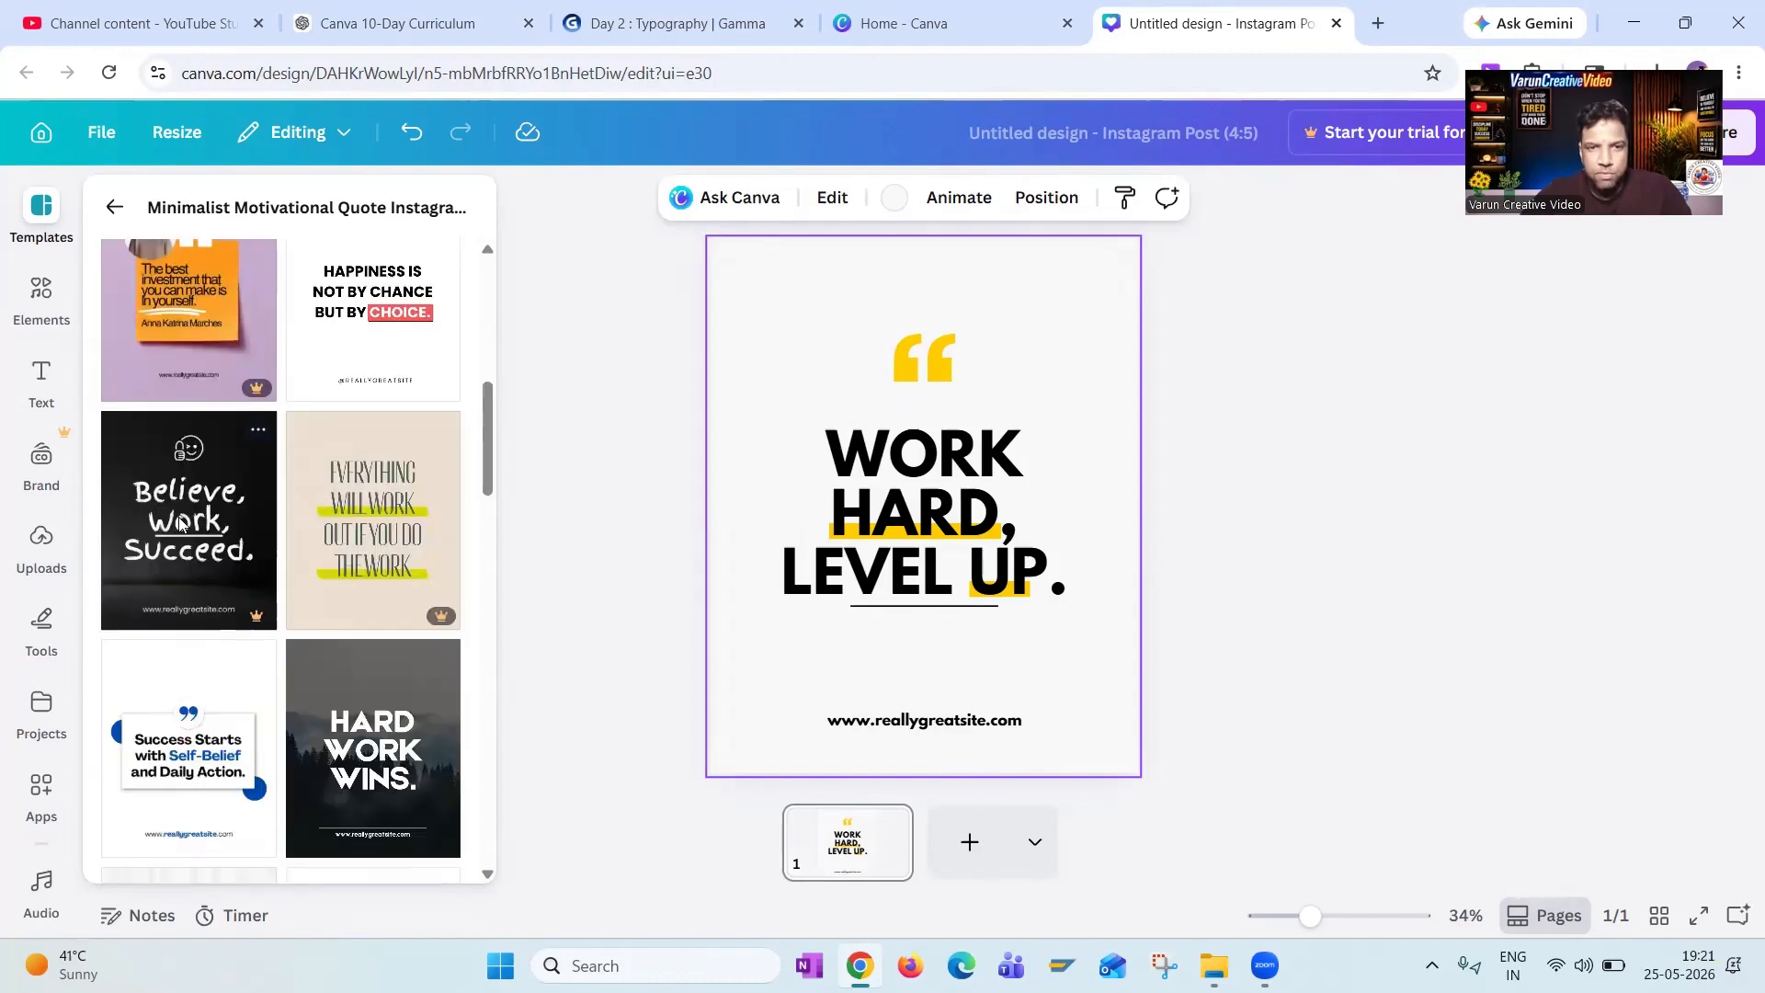
click(180, 524)
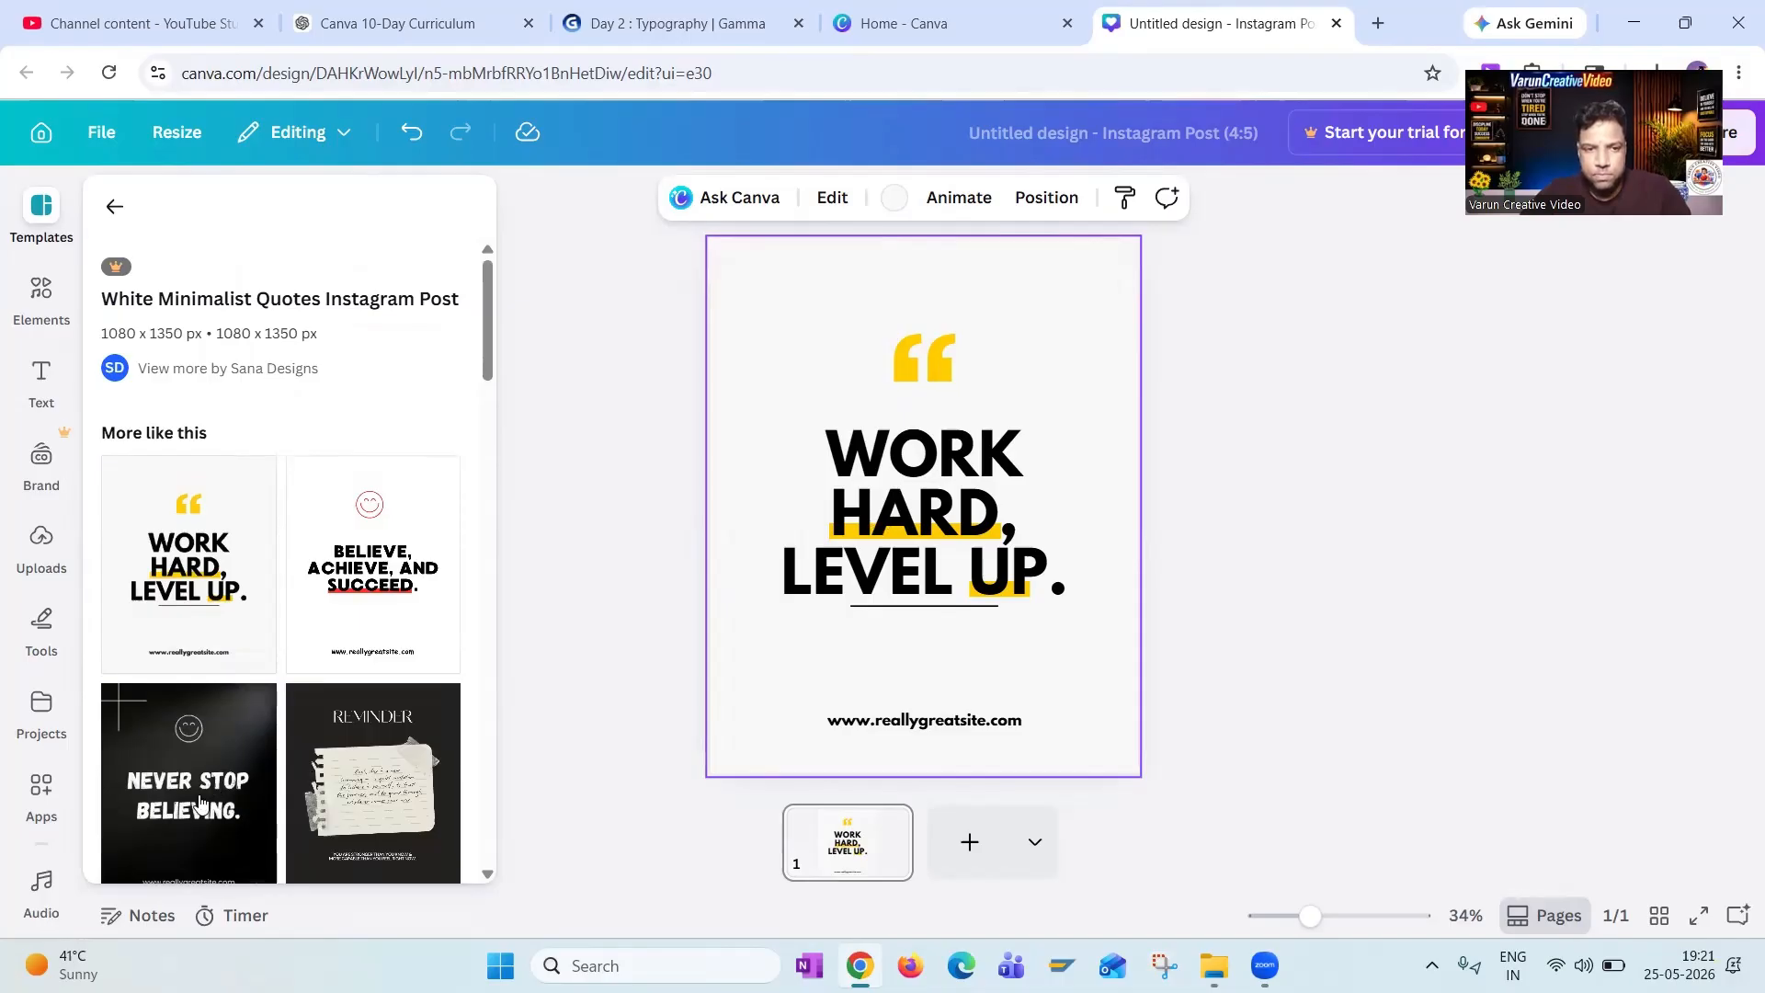
click(201, 800)
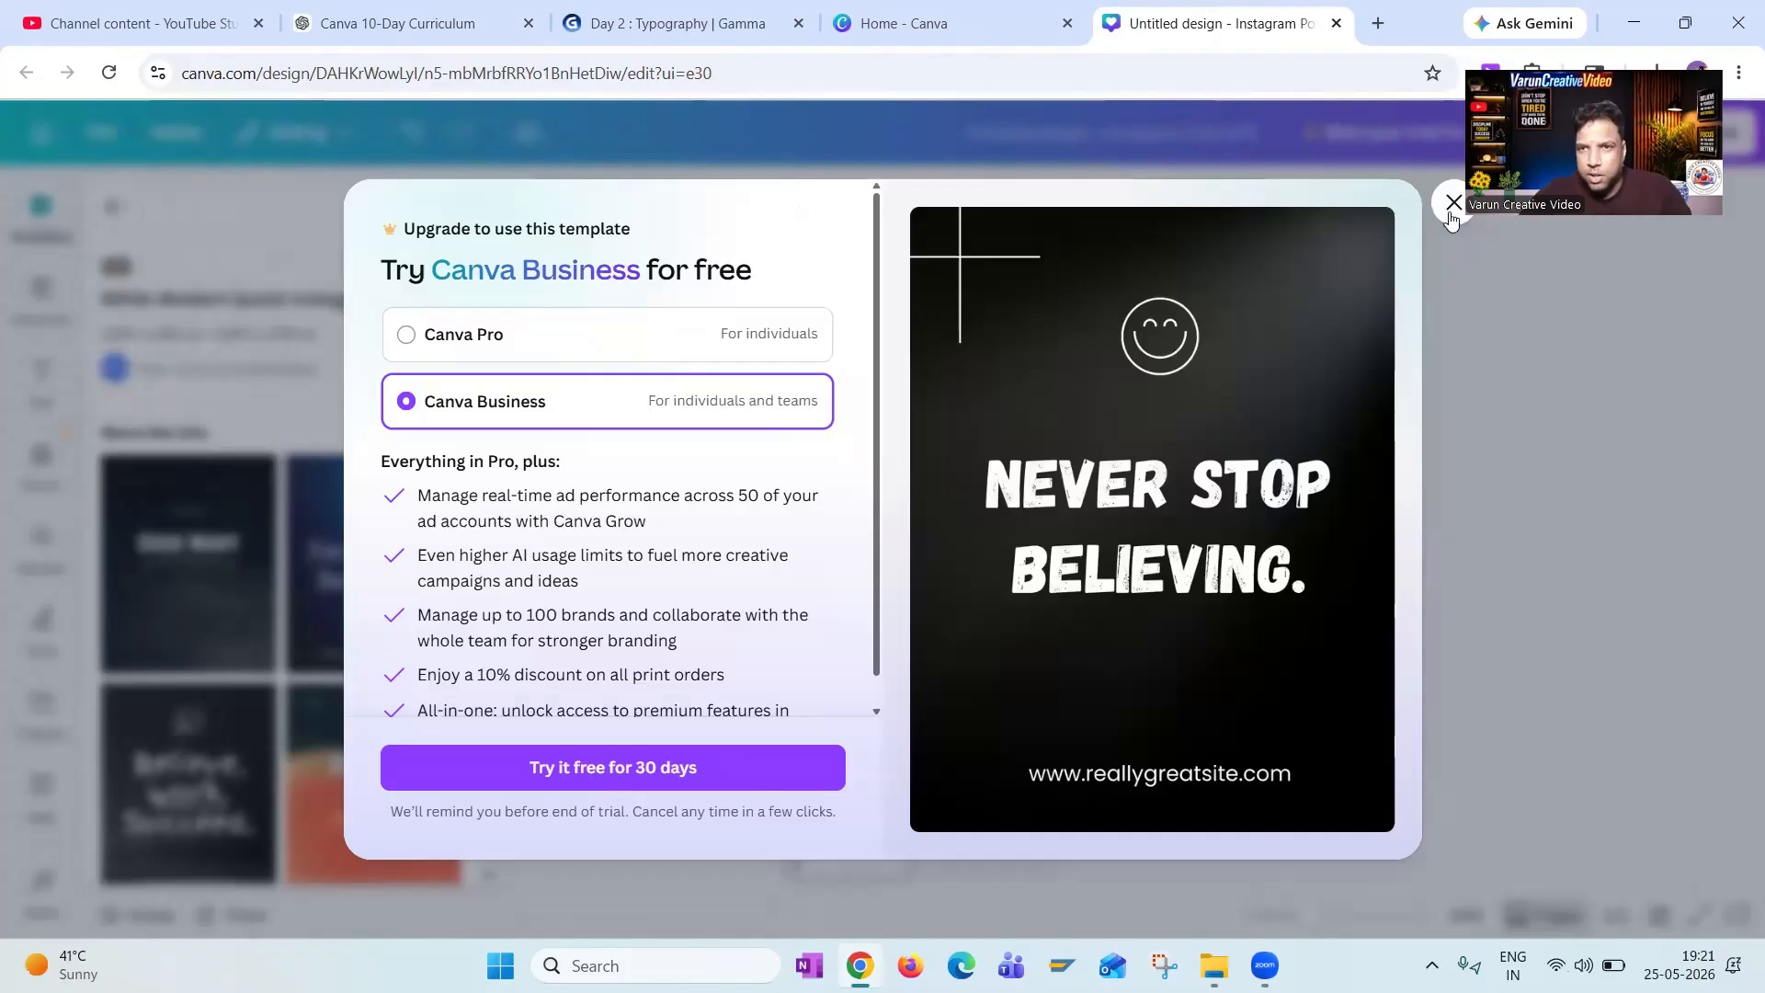
click(225, 598)
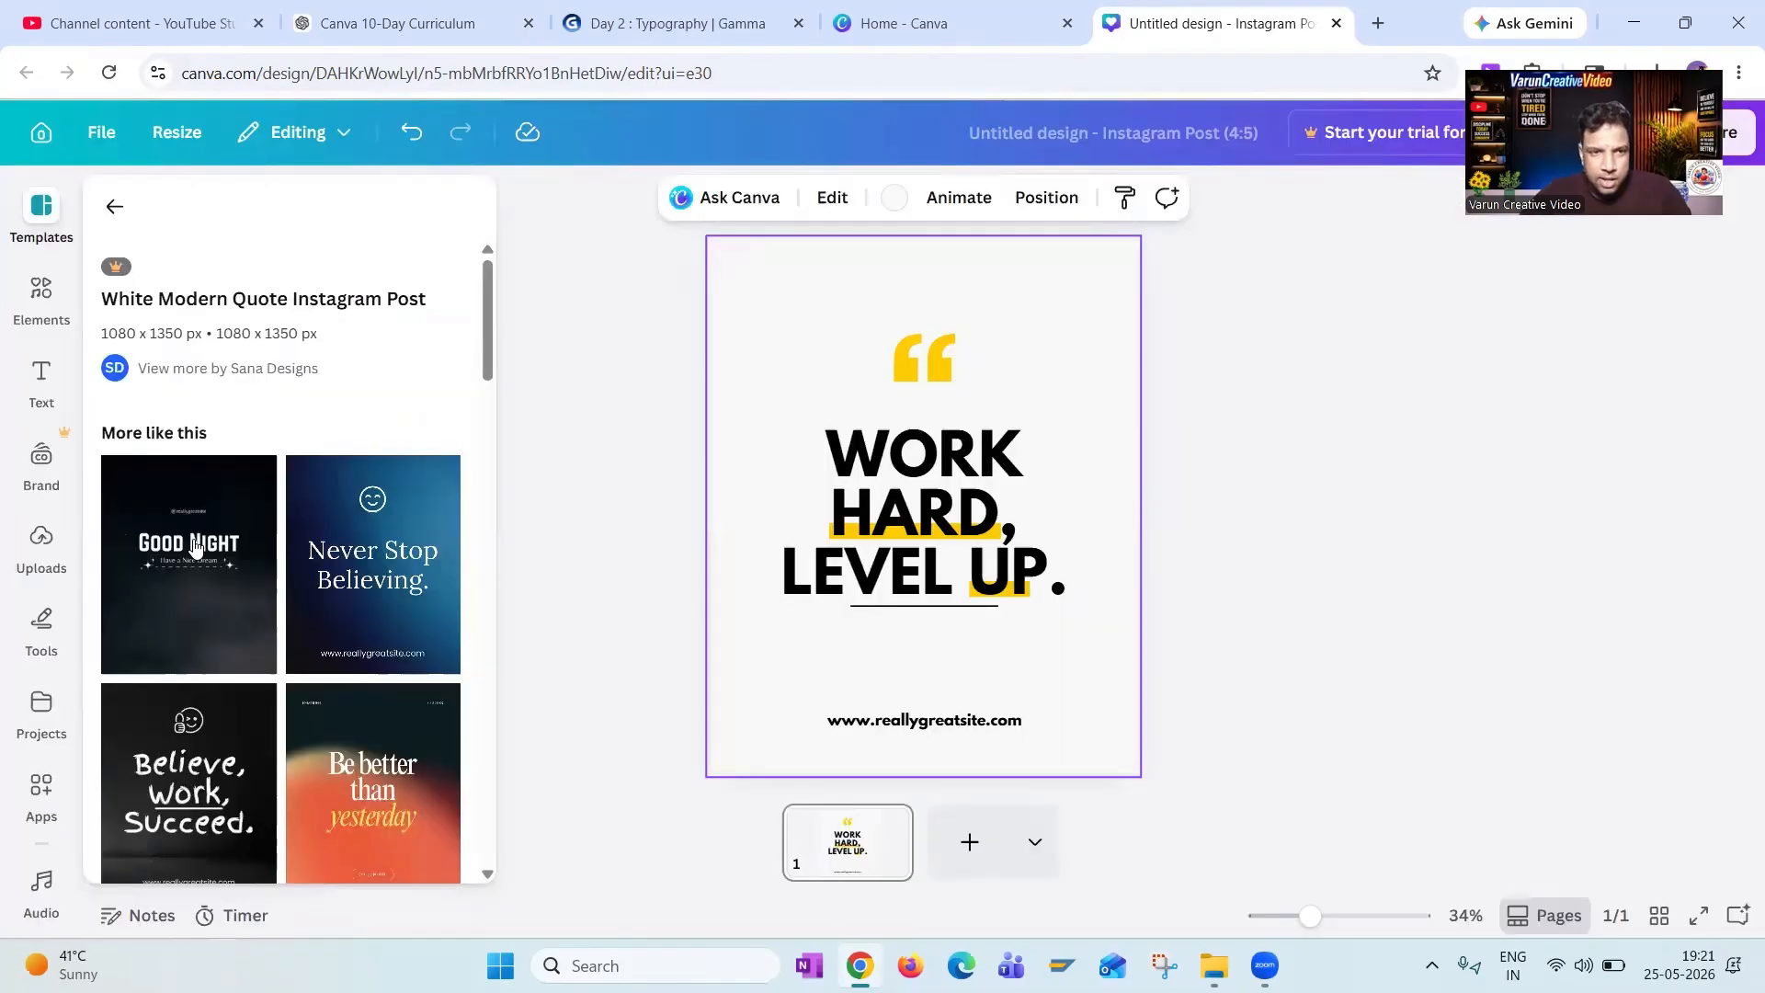
click(373, 550)
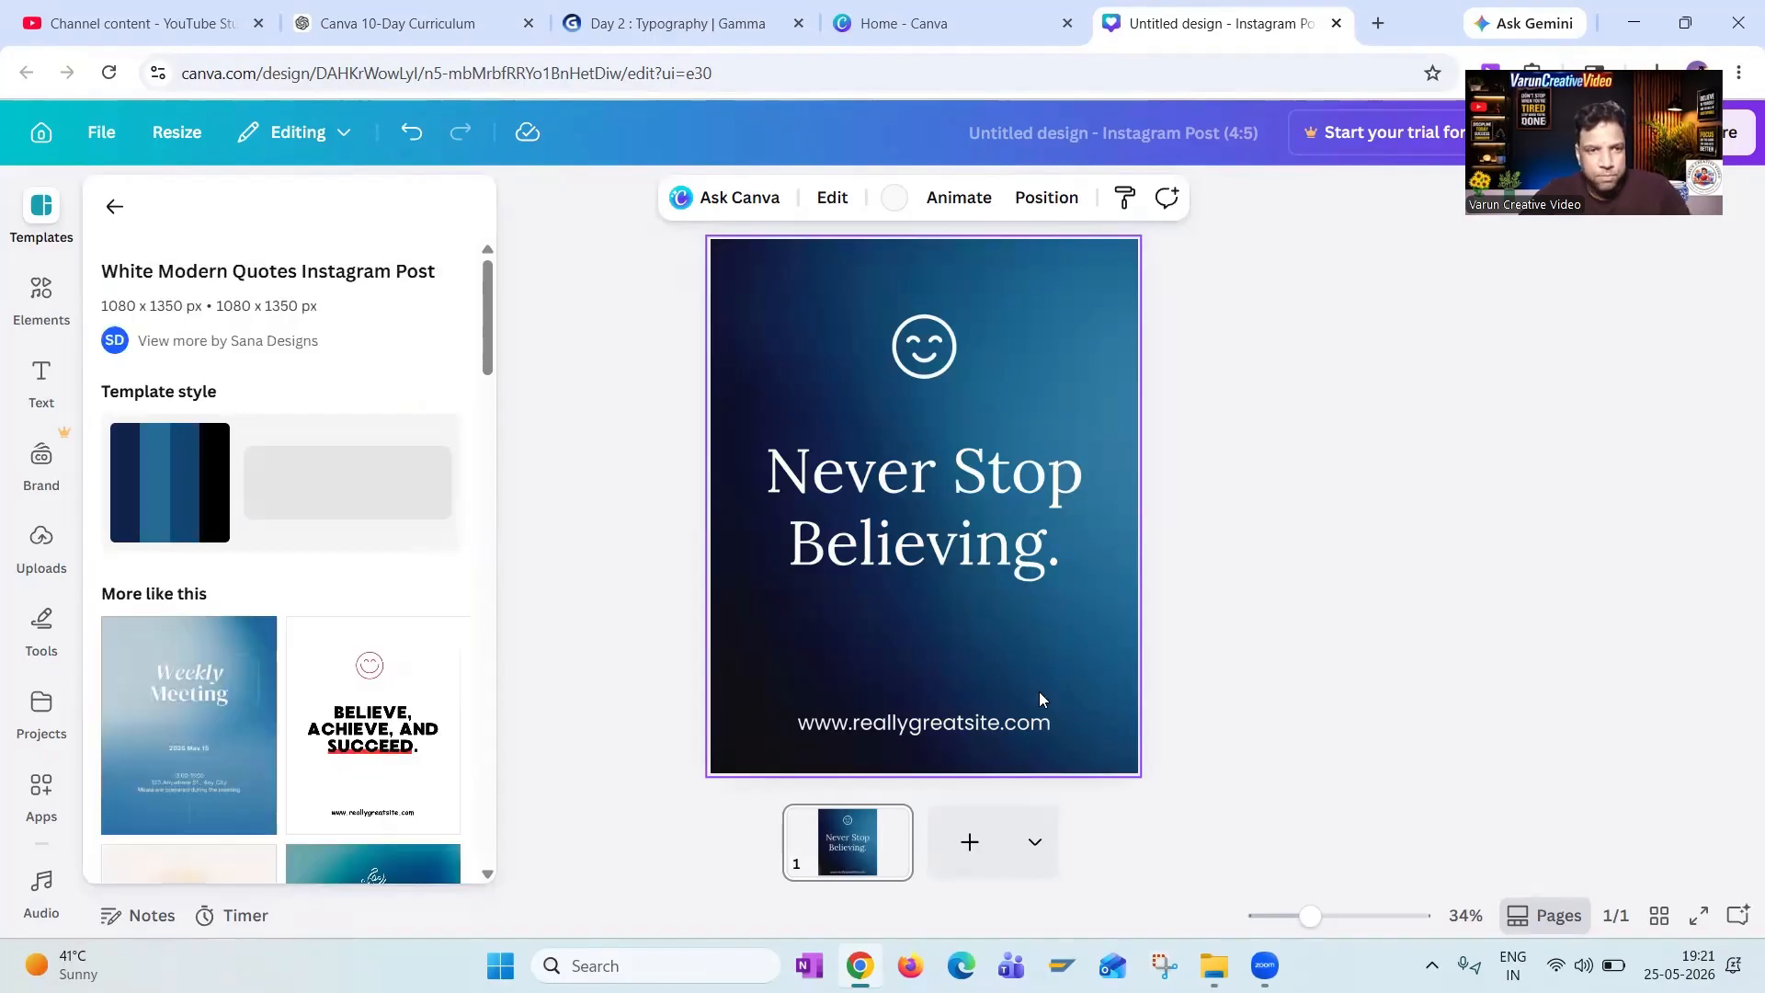
Replace the heading text of the post with "Never Give up".
click(910, 492)
click(972, 477)
click(1055, 547)
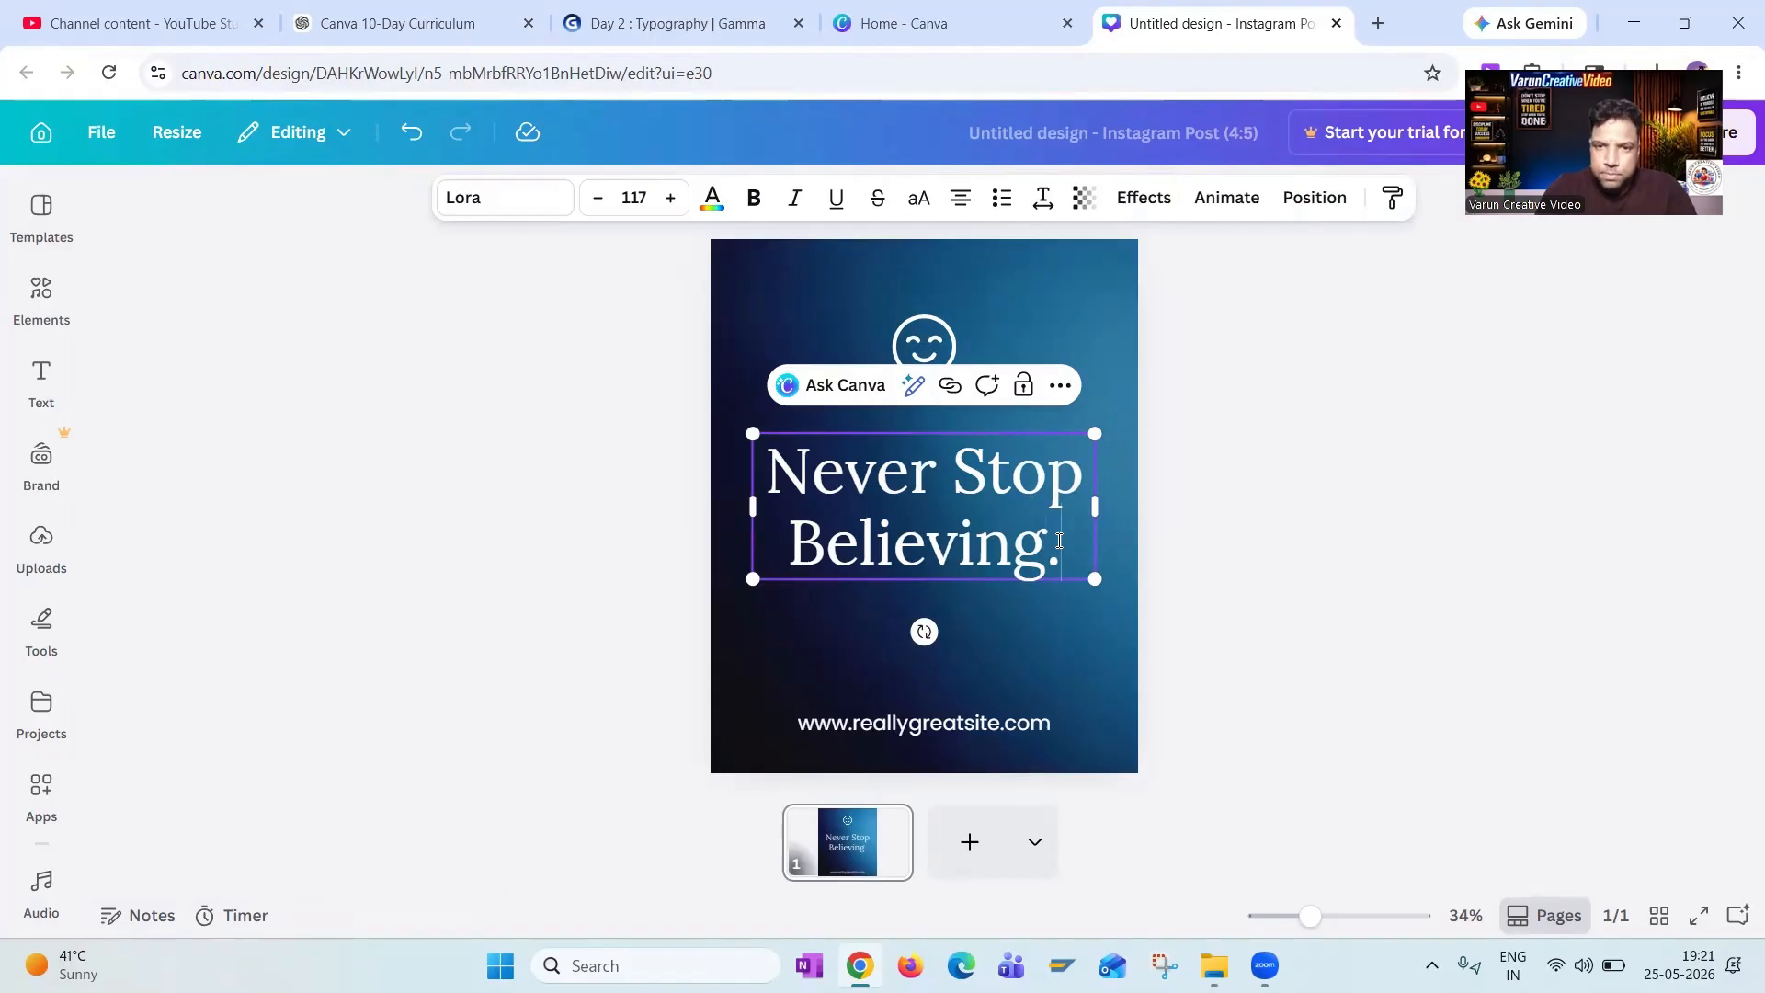
key(Delete)
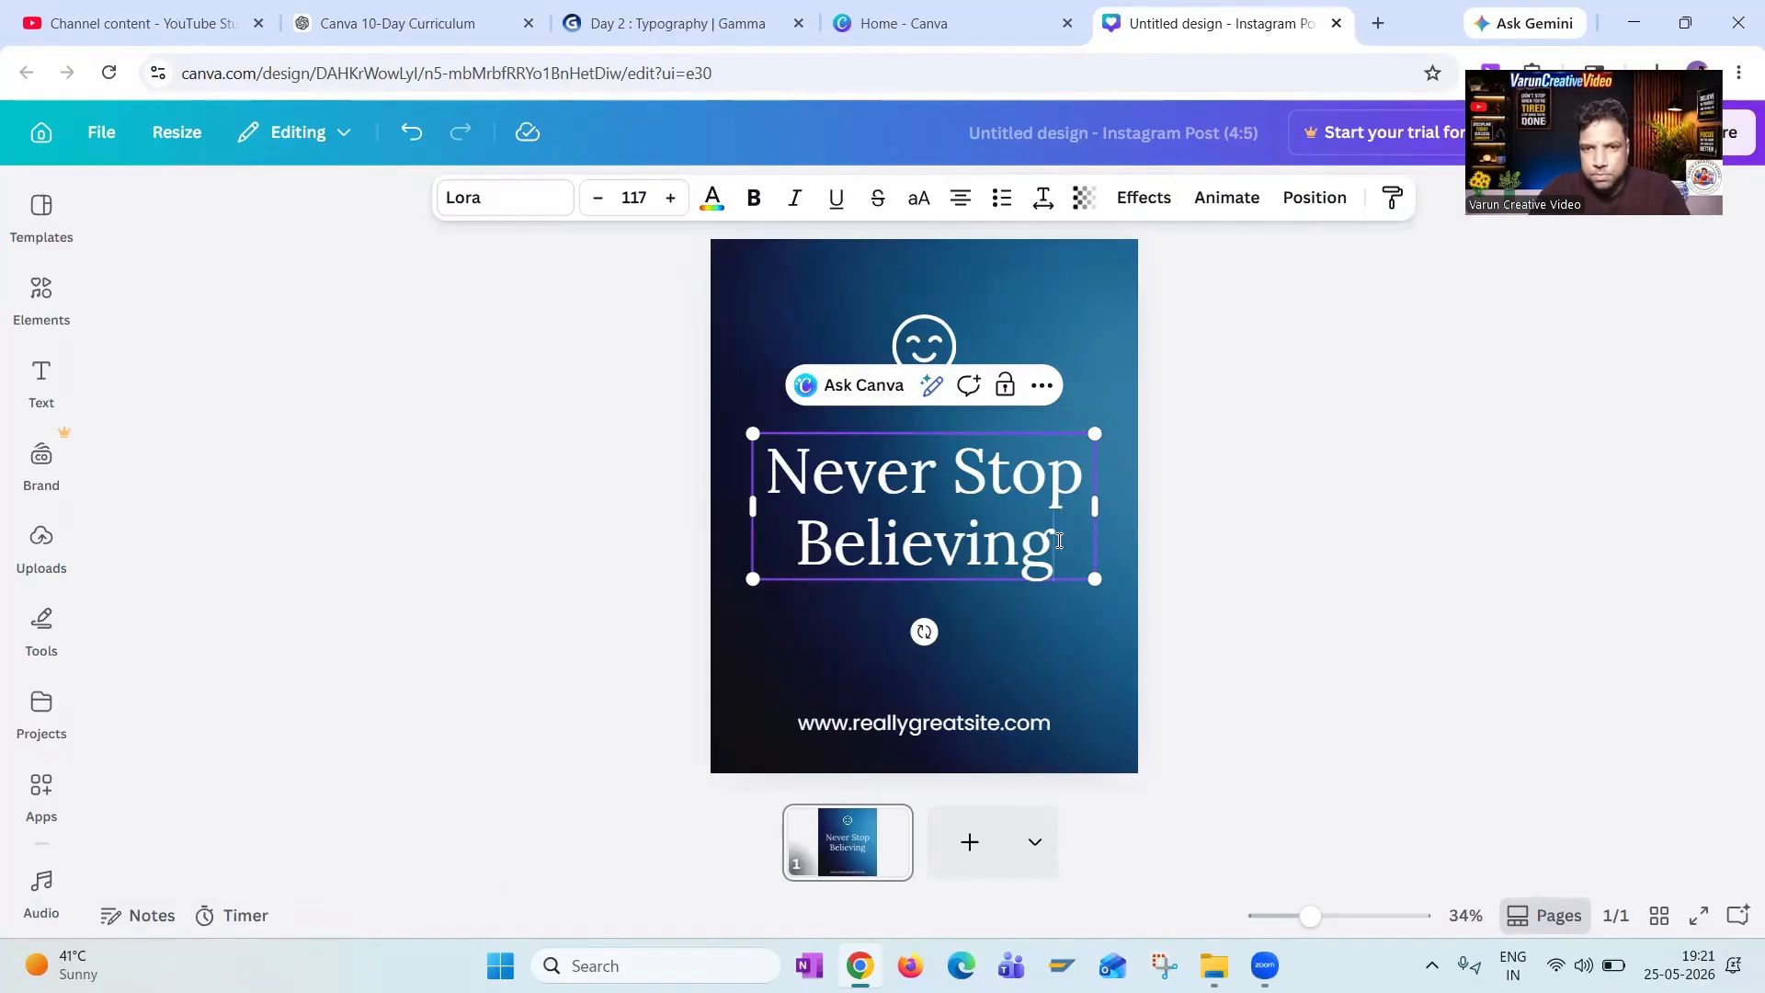
key(ctrl+a)
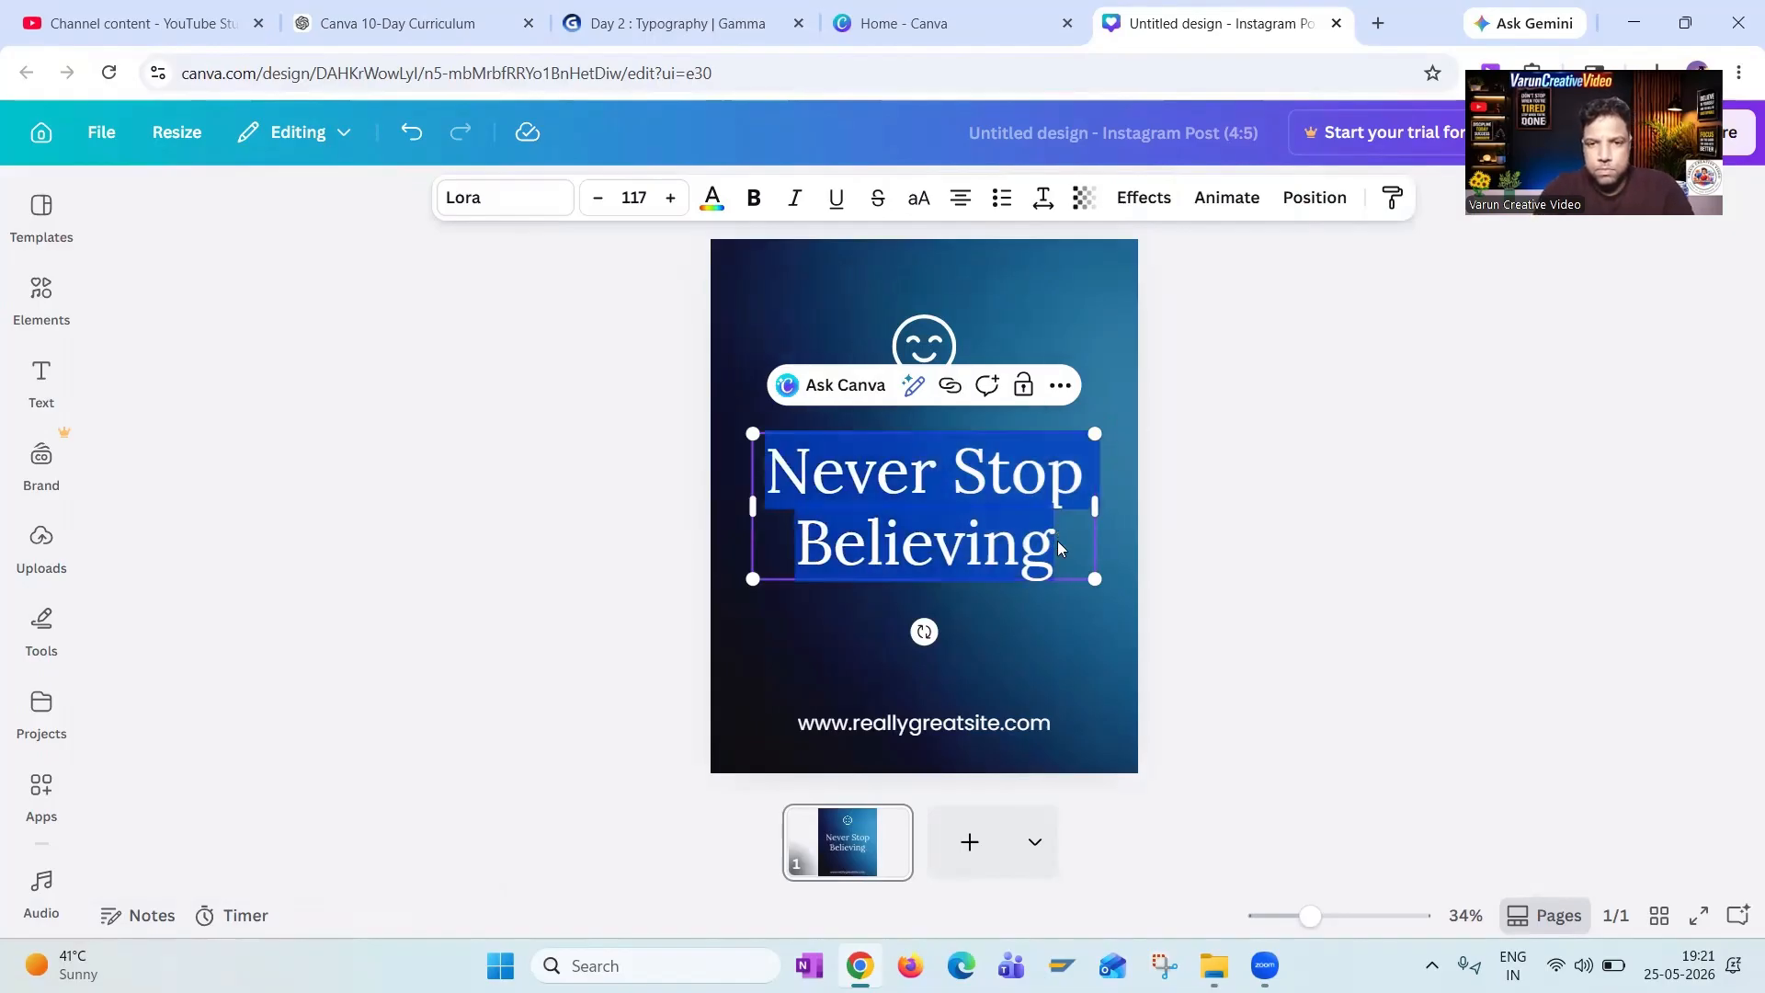
text(Never Gv)
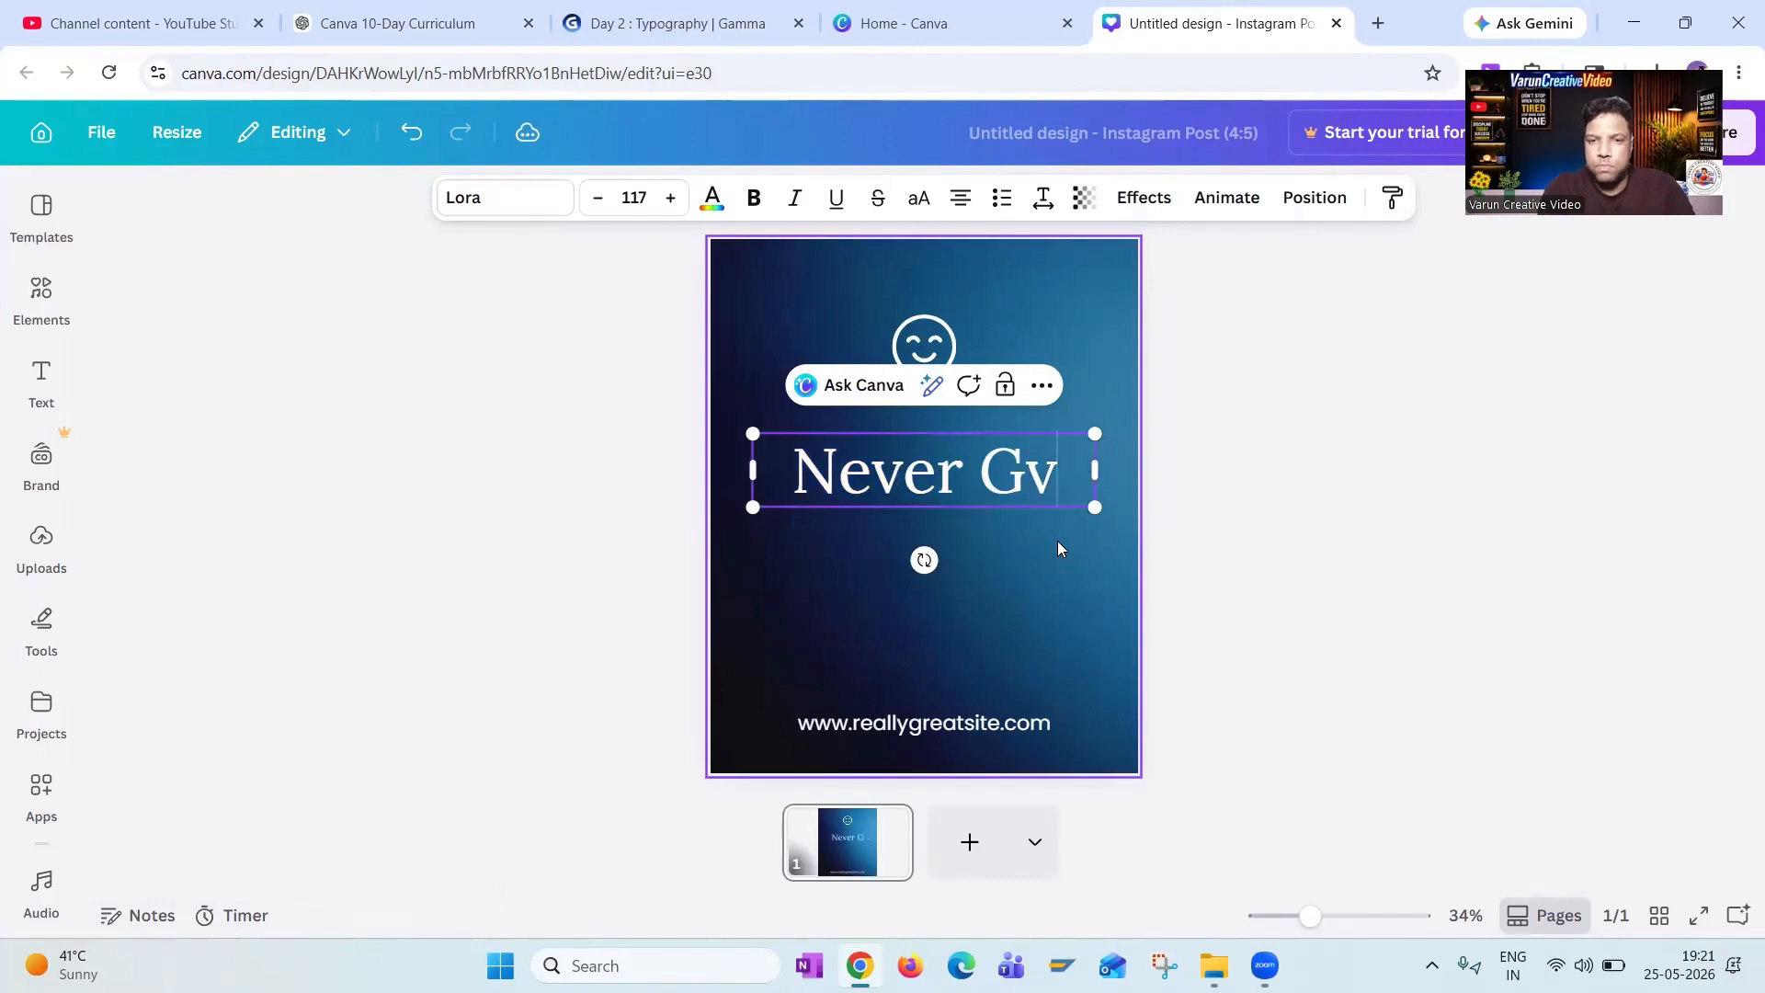
key(BackSpace)
text(ive )
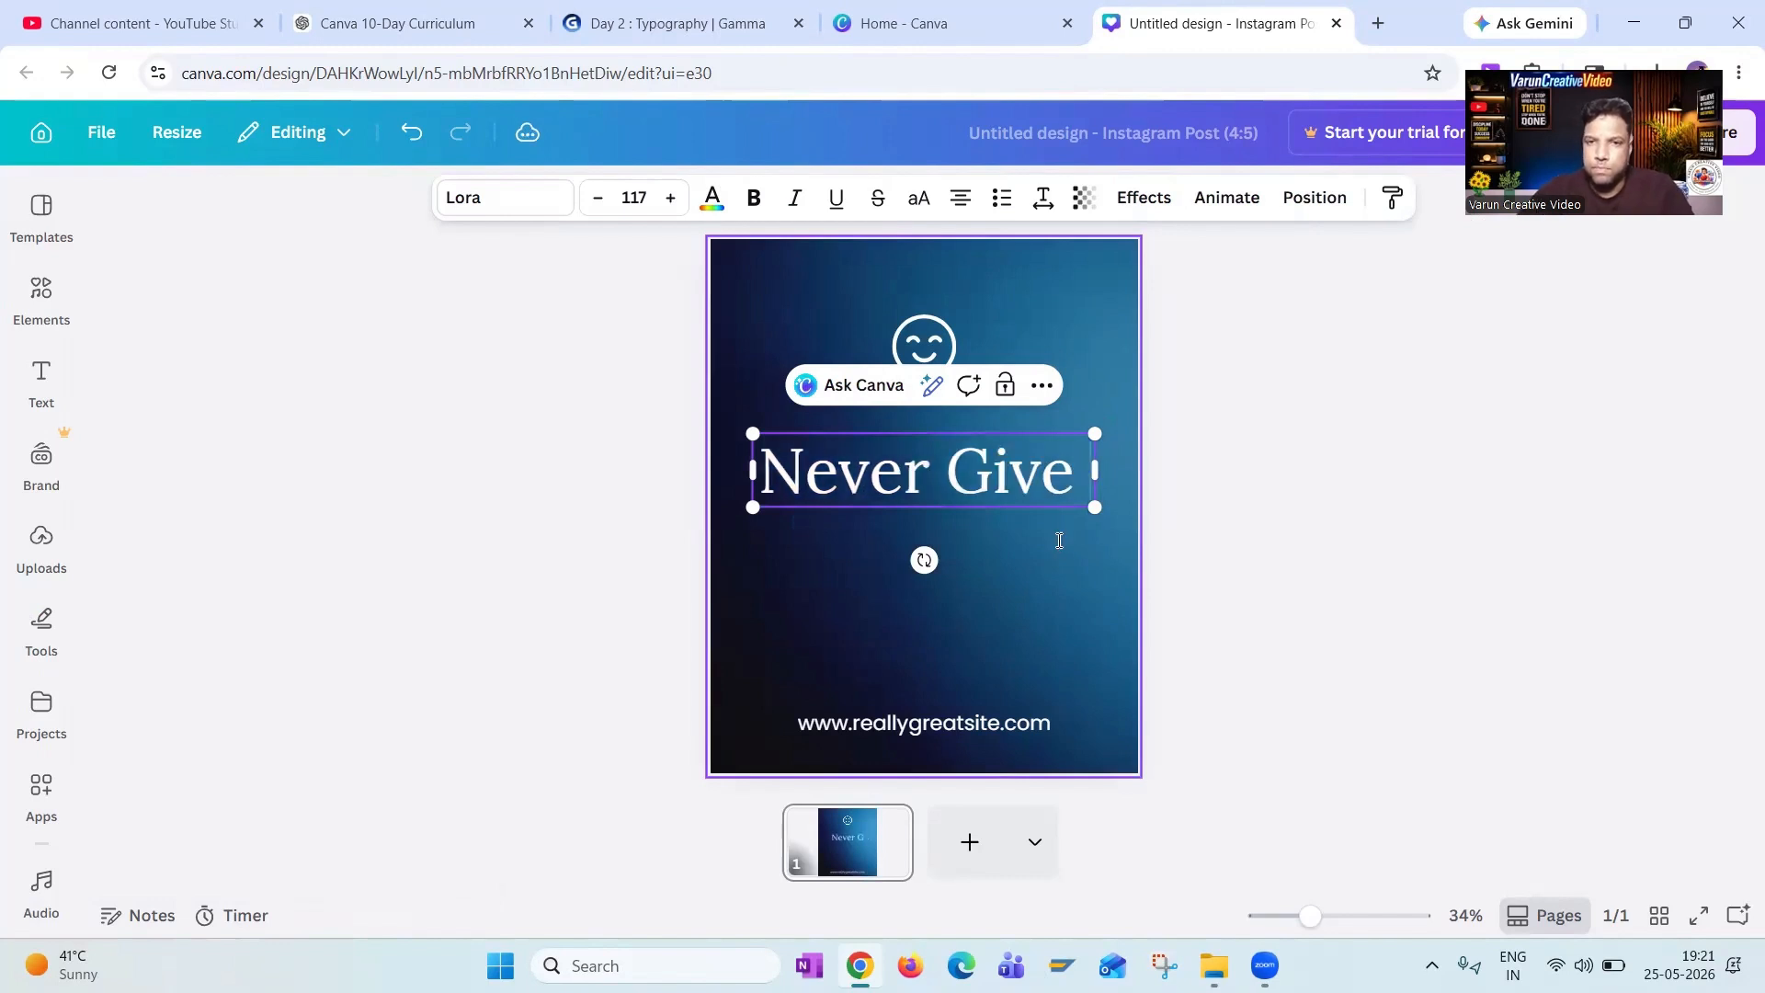
text(up)
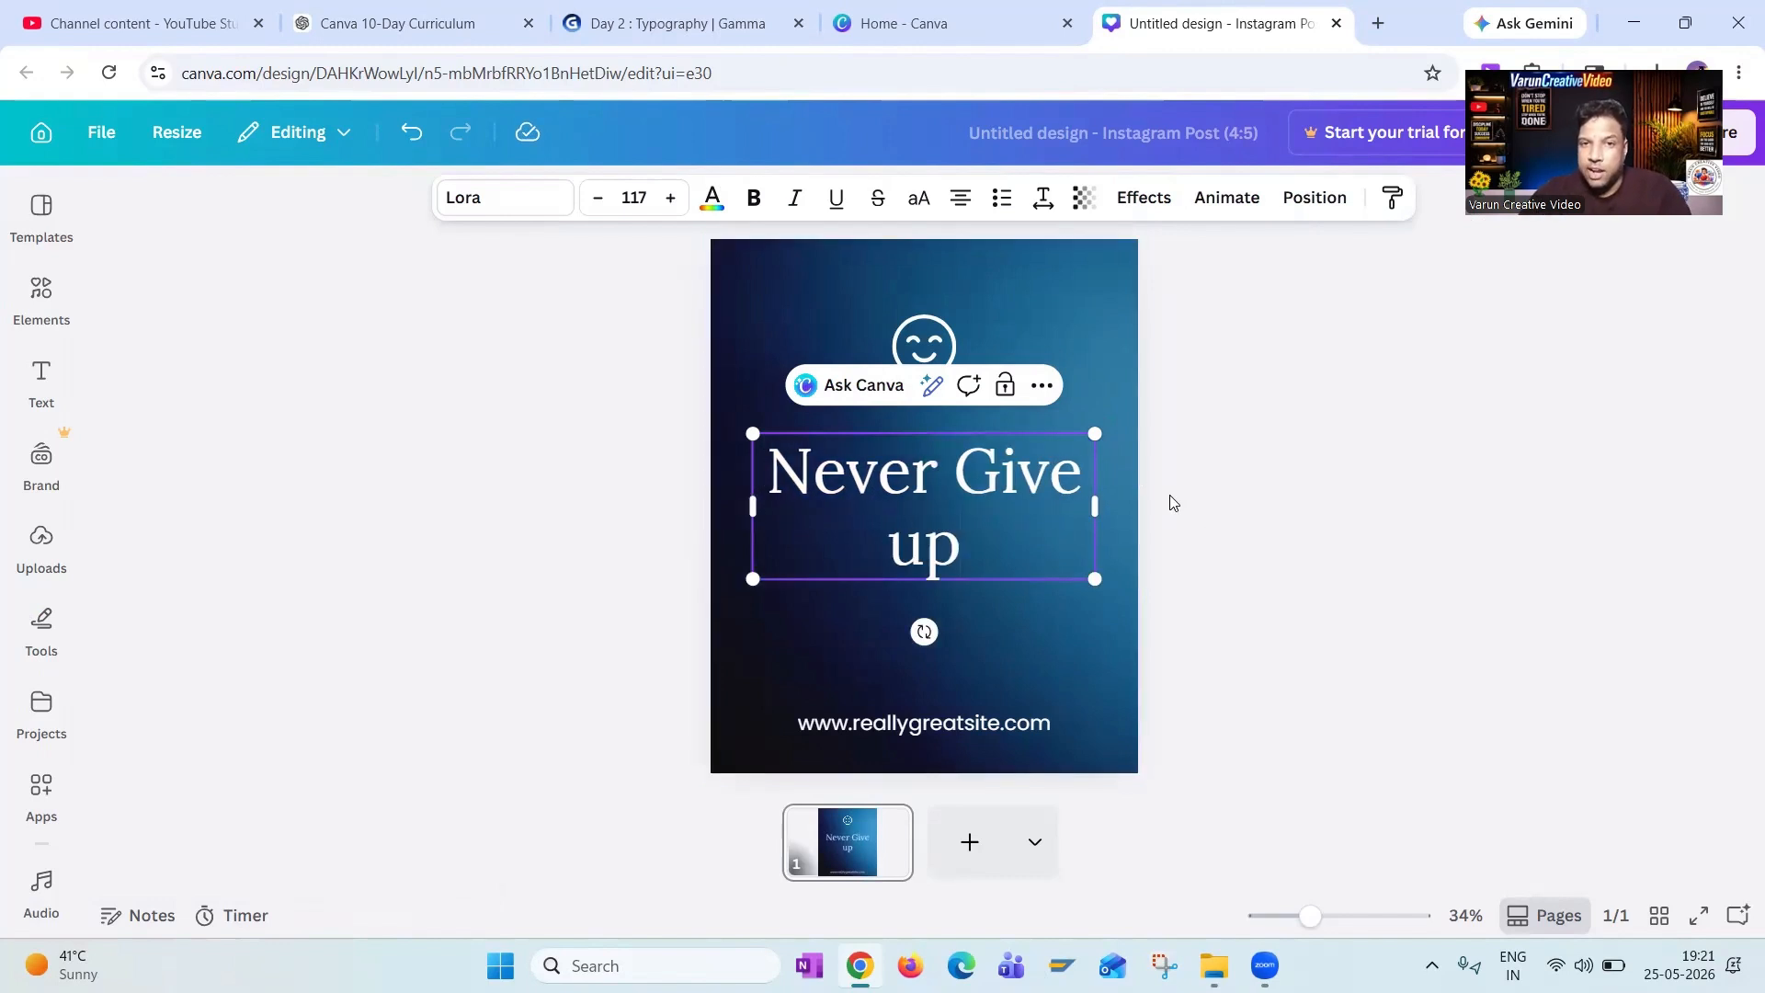
Left-align the "Never Give up" heading within its text box.
click(899, 478)
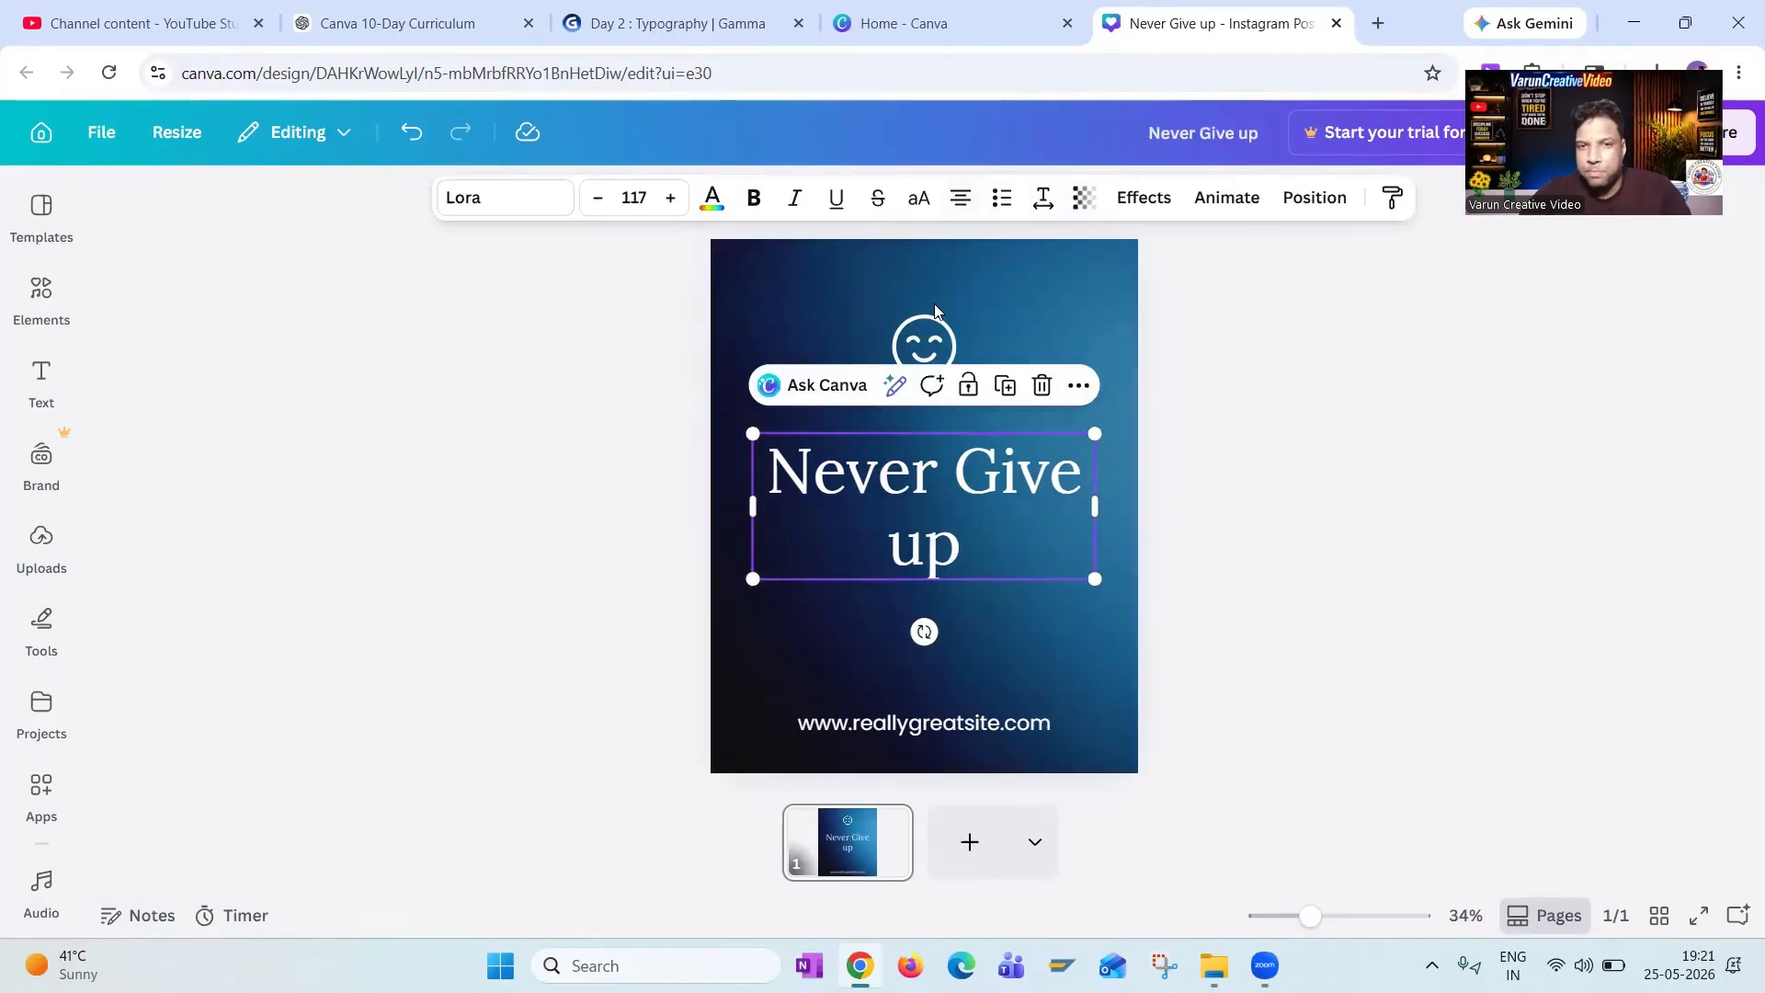
click(962, 201)
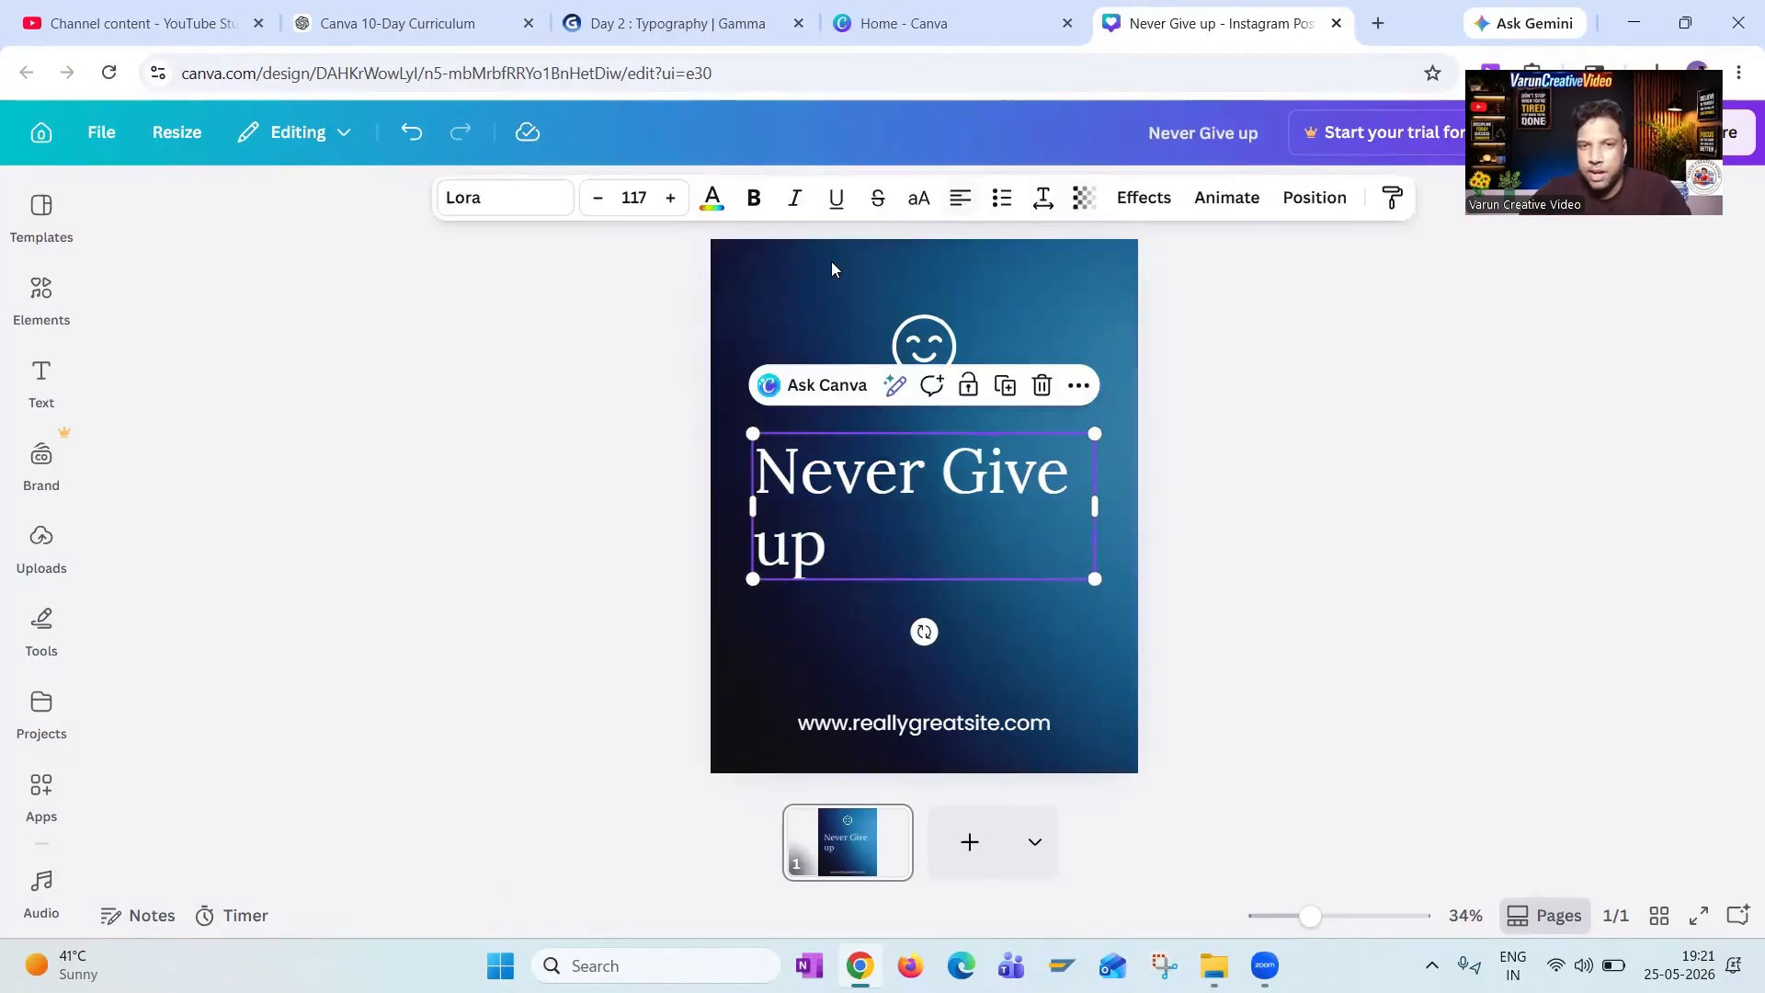
Cycle the "Never Give up" heading through the justified, left and right alignments and finish with it centred.
click(963, 200)
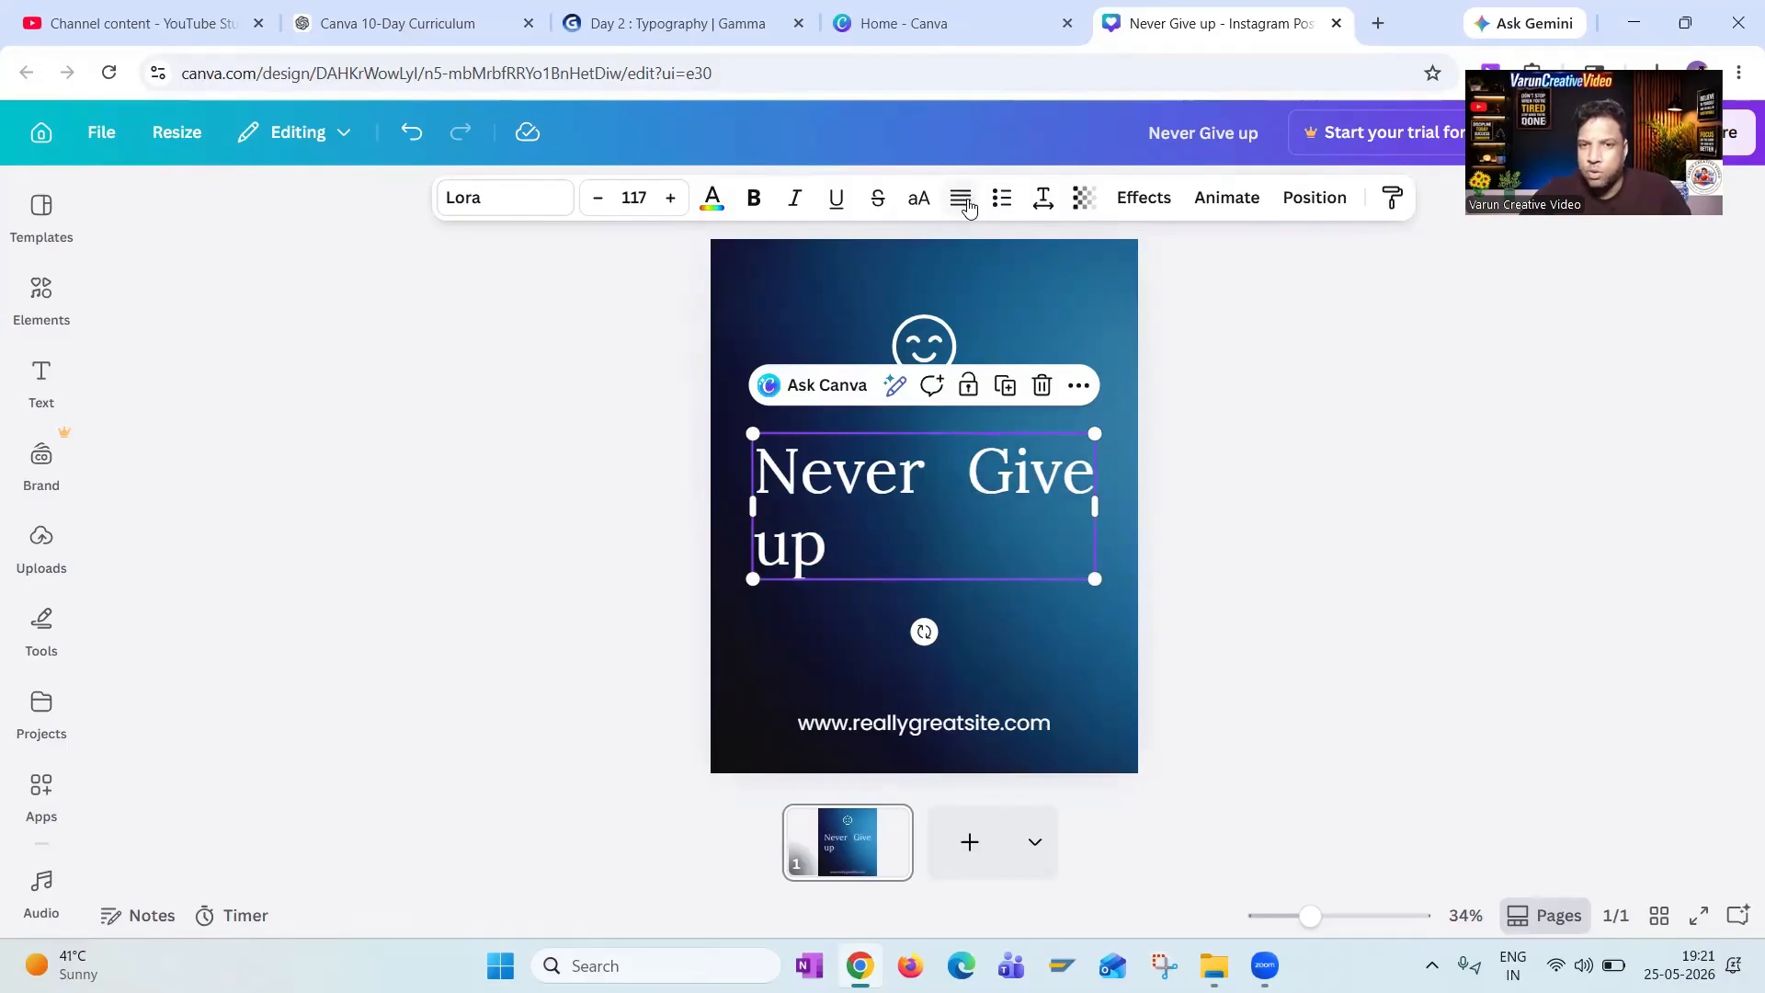
click(965, 202)
click(965, 200)
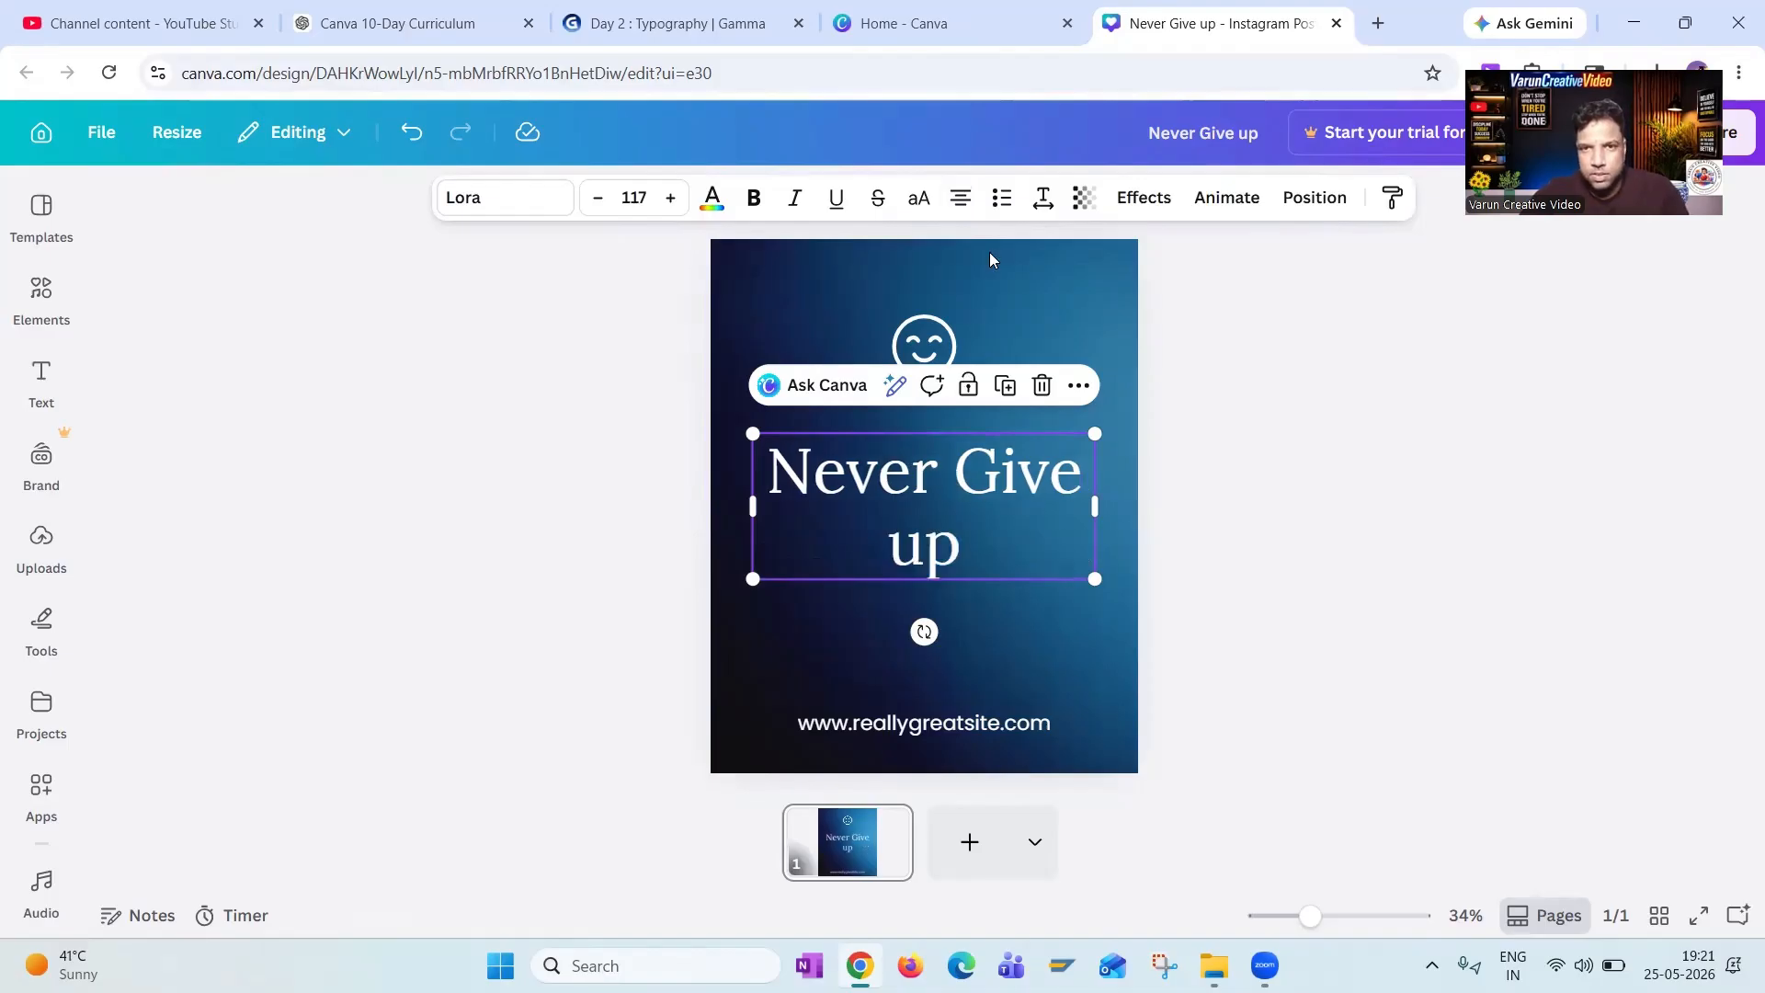
key(Return)
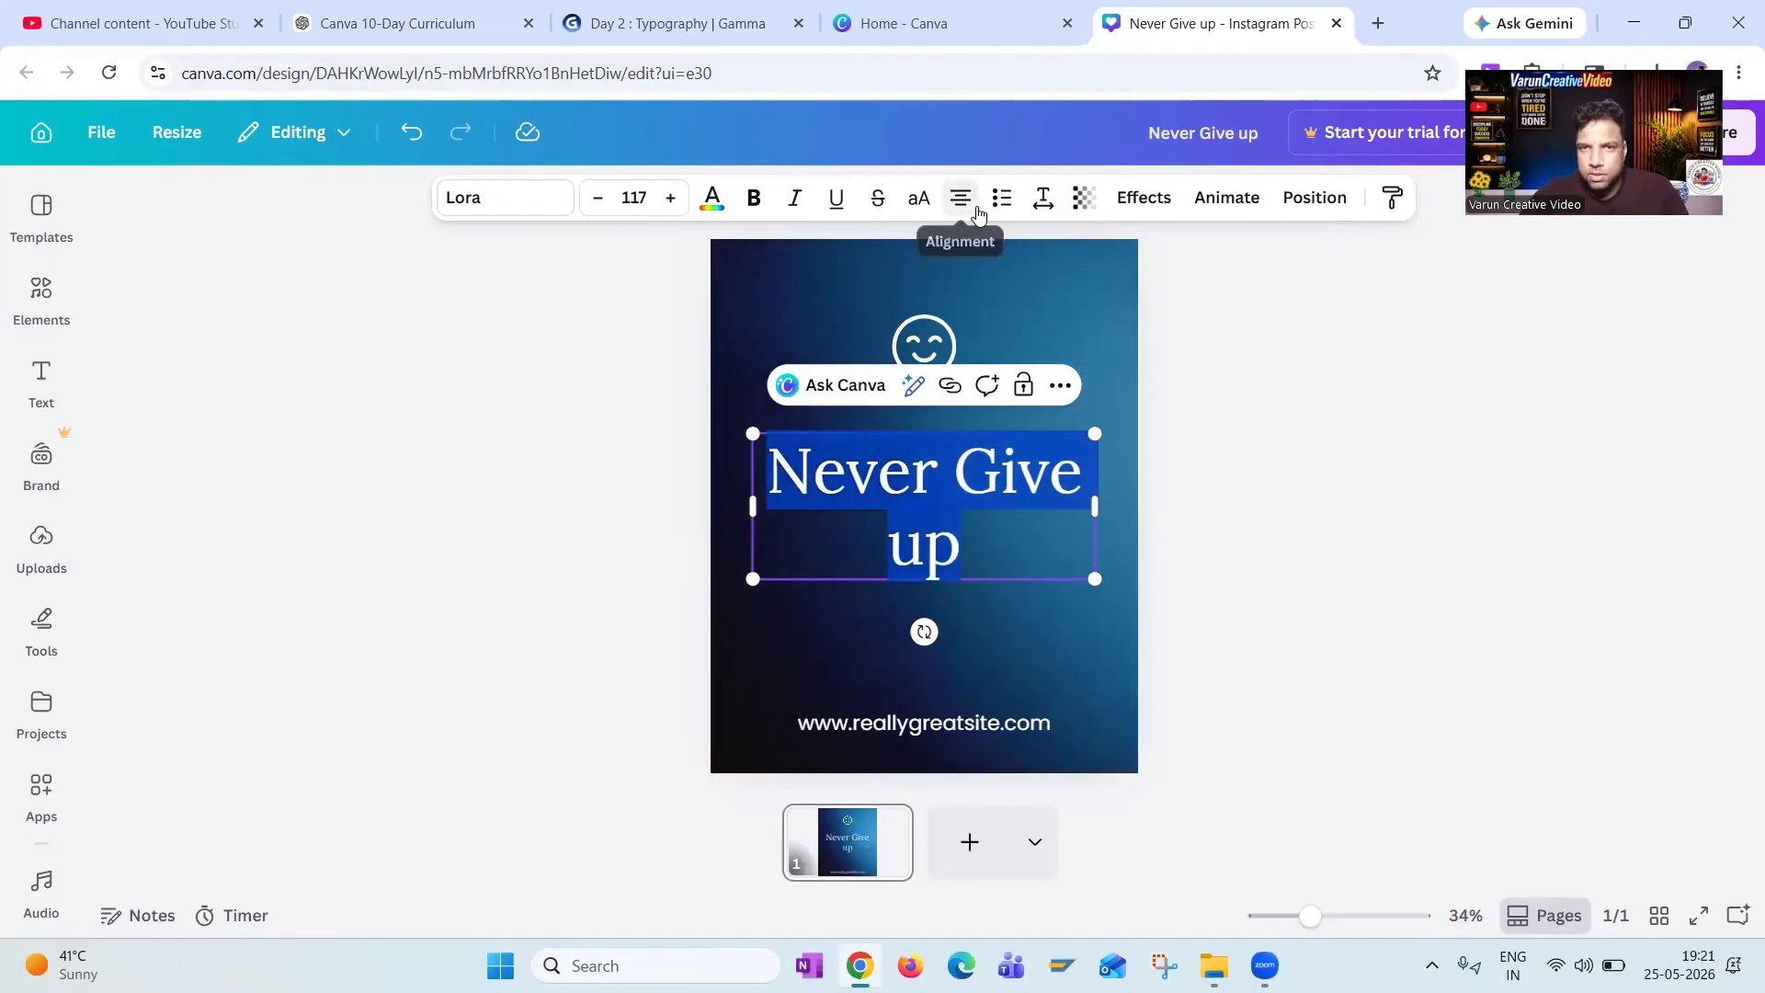
click(976, 210)
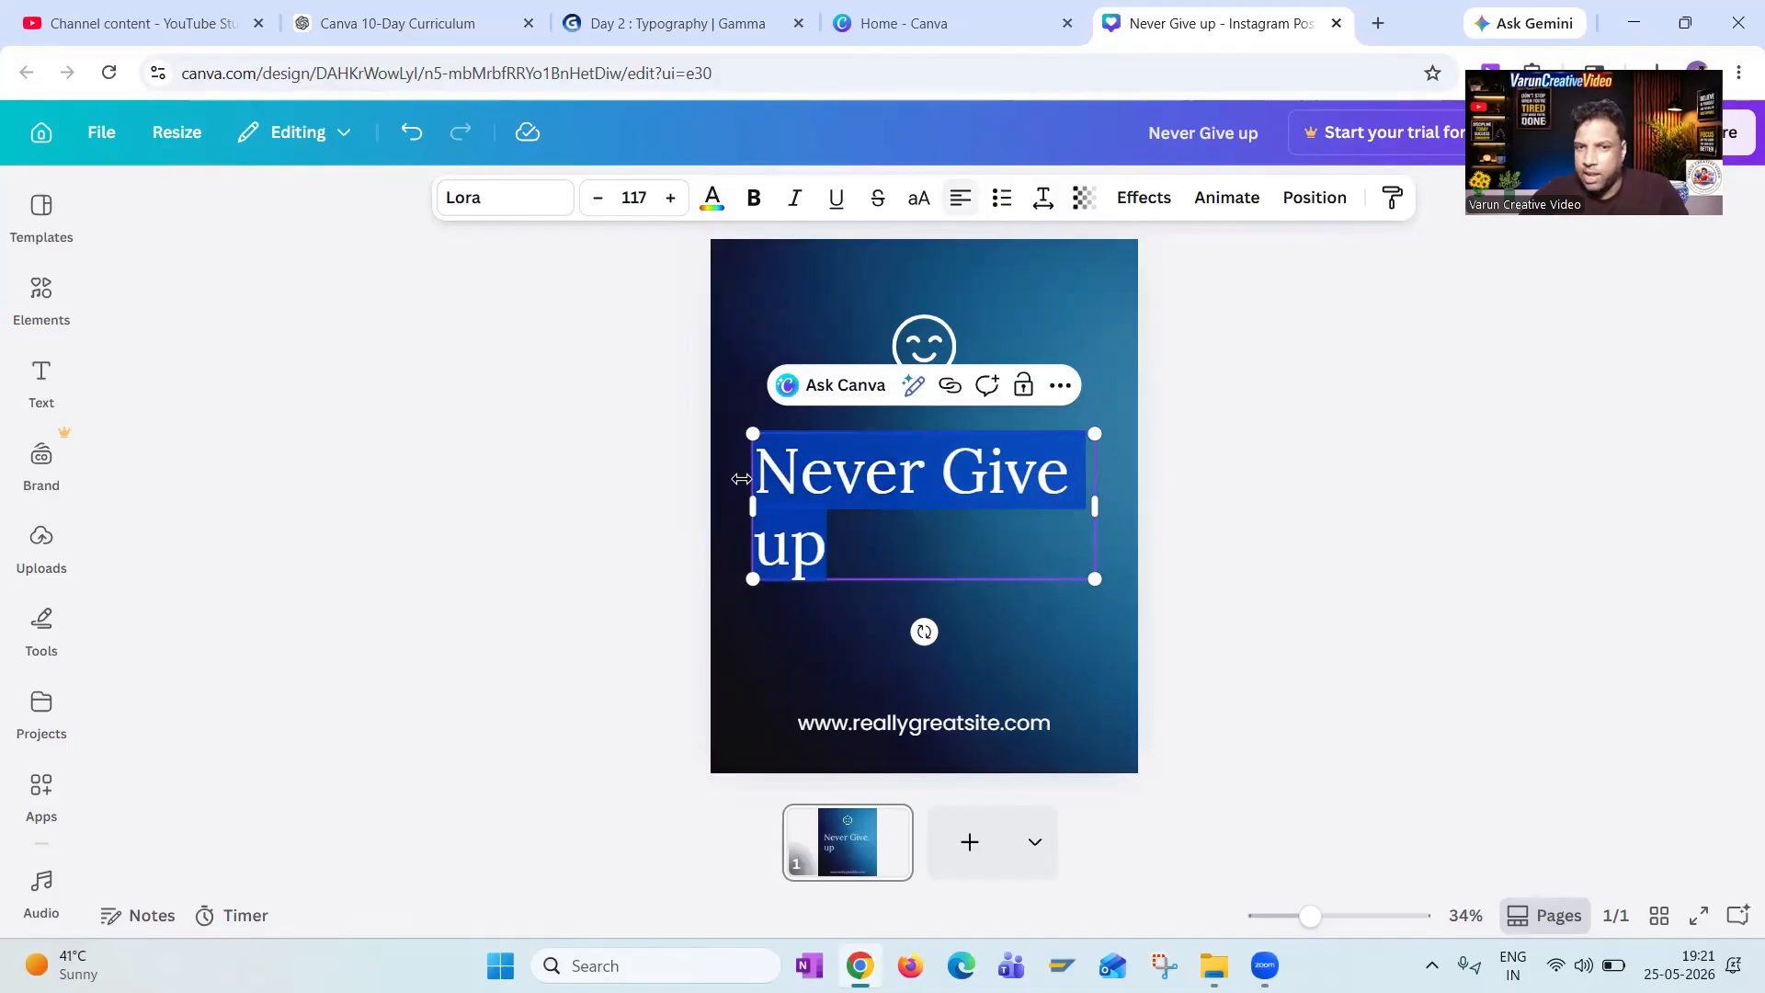
click(962, 195)
click(961, 196)
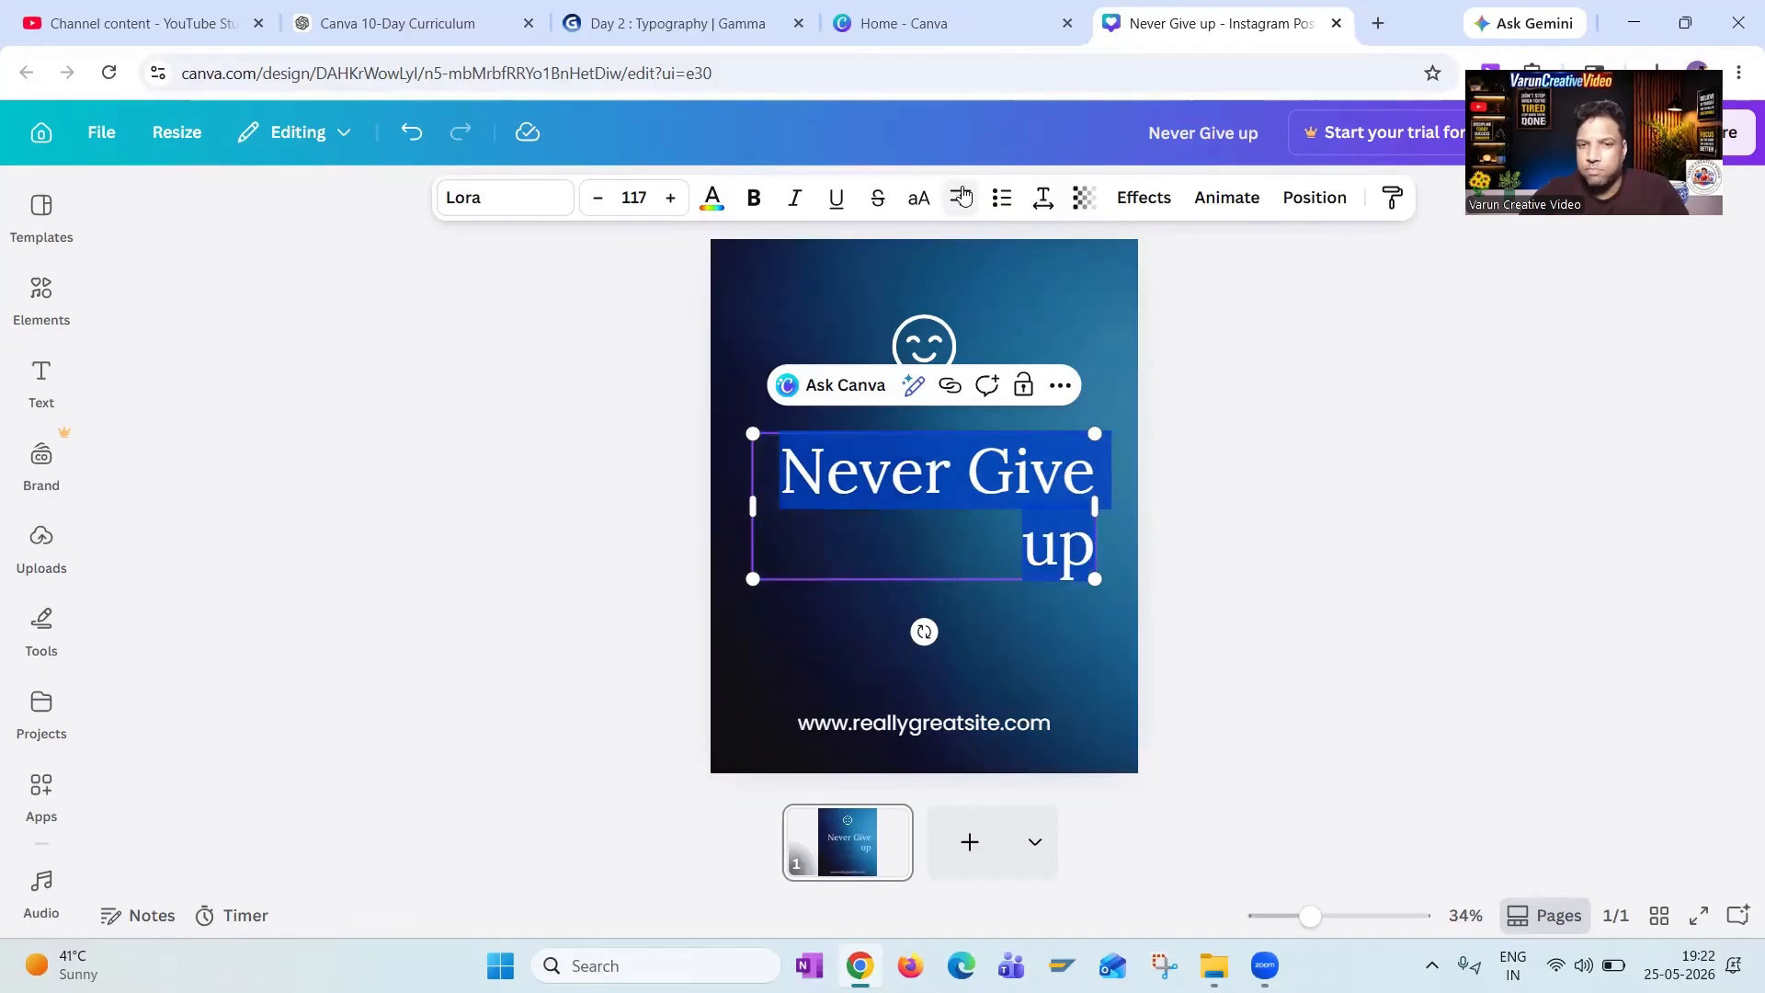
click(962, 196)
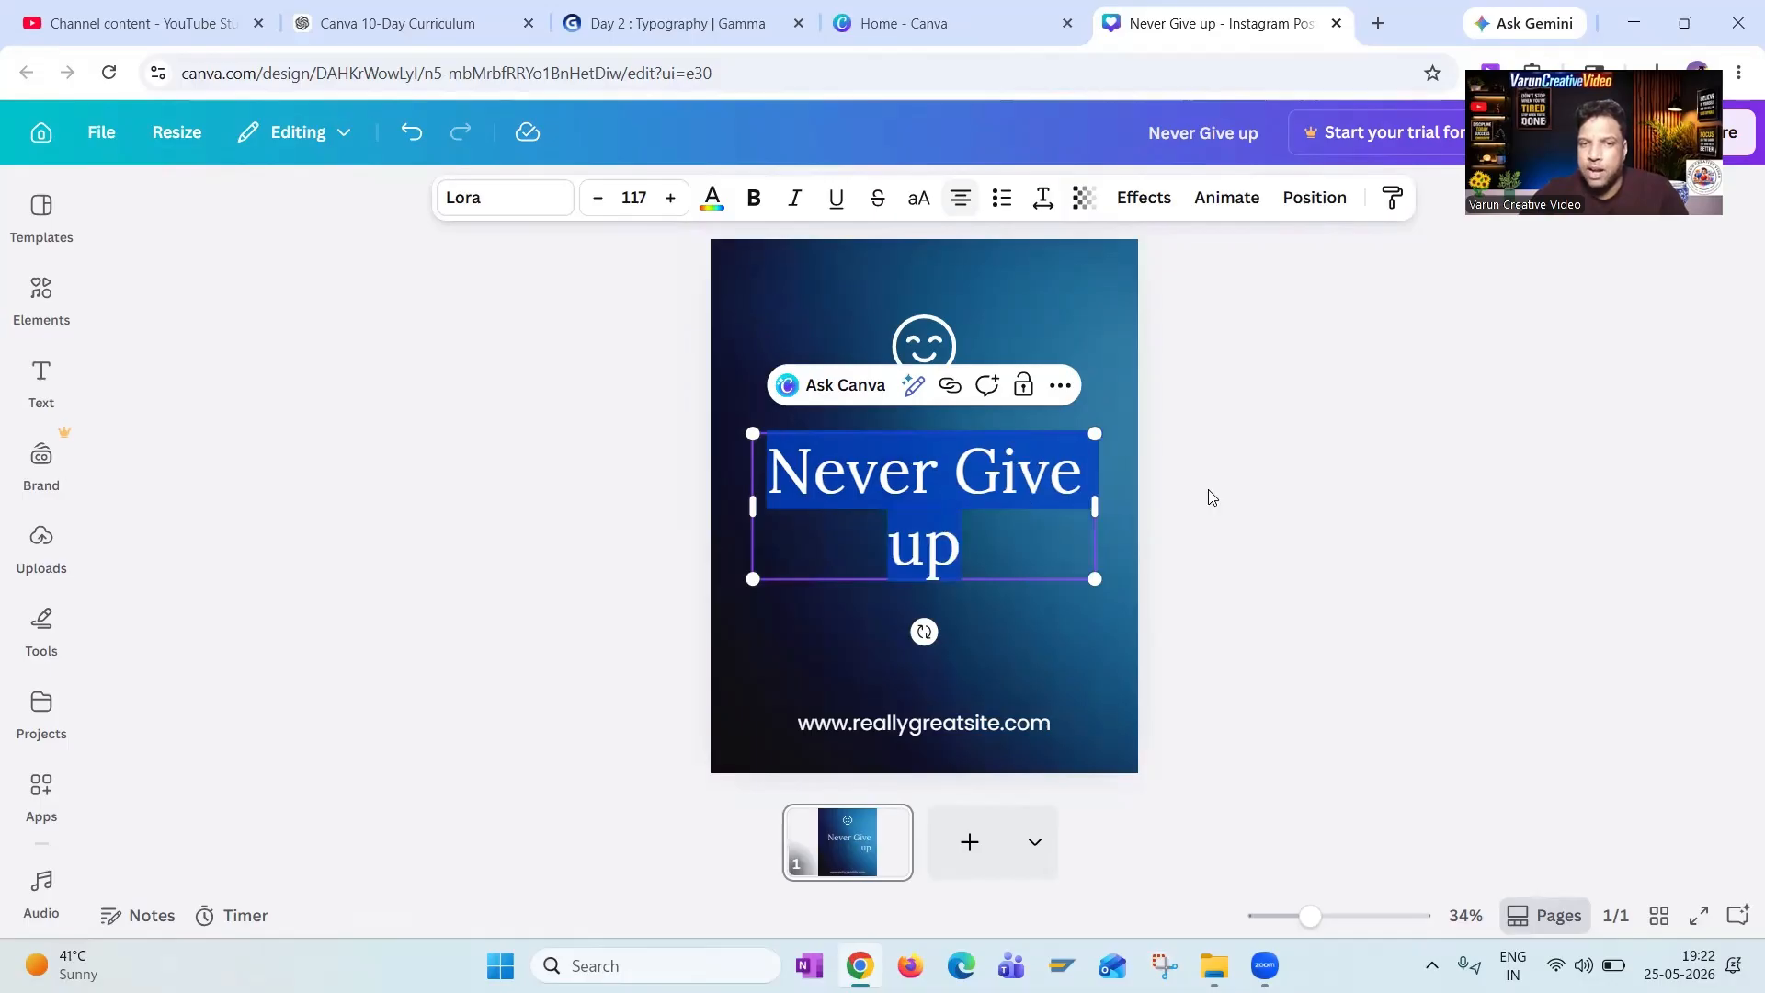
click(723, 207)
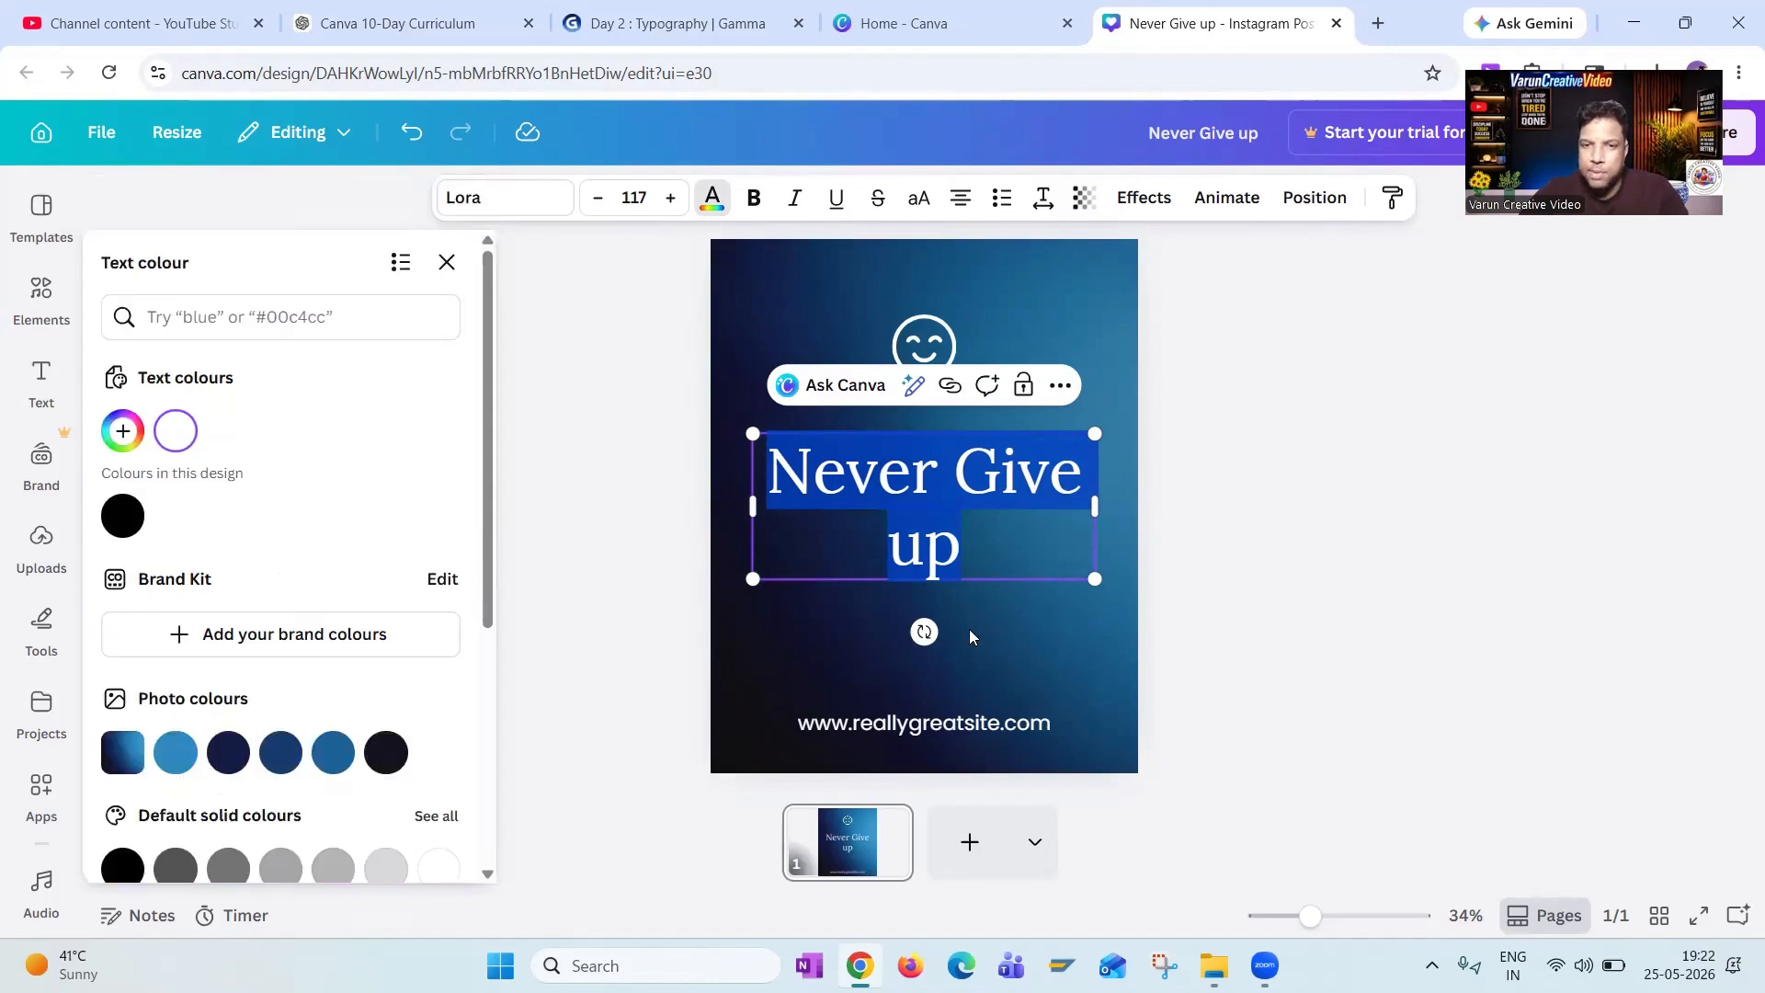
key(Escape)
Replace the placeholder website address beneath the heading with the creator's channel name.
click(936, 725)
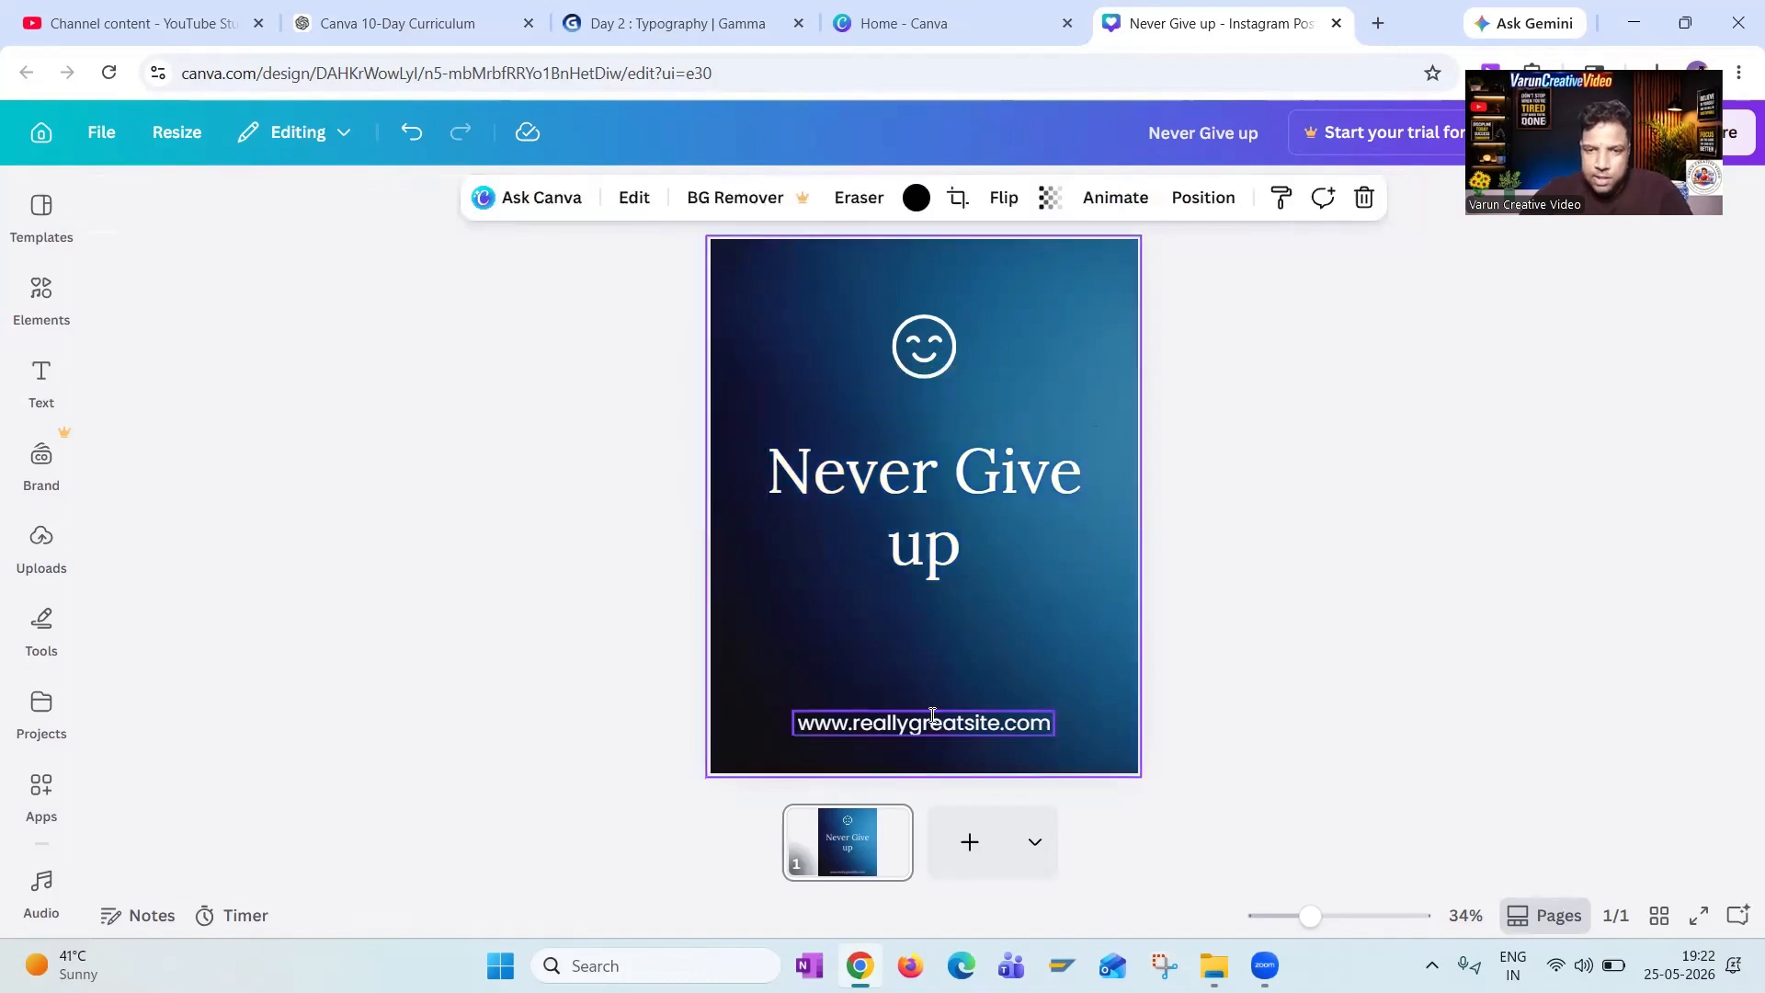
double_click(933, 720)
key(BackSpace)
text(varunc)
key(BackSpace)
key(BackSpace)
key(BackSpace)
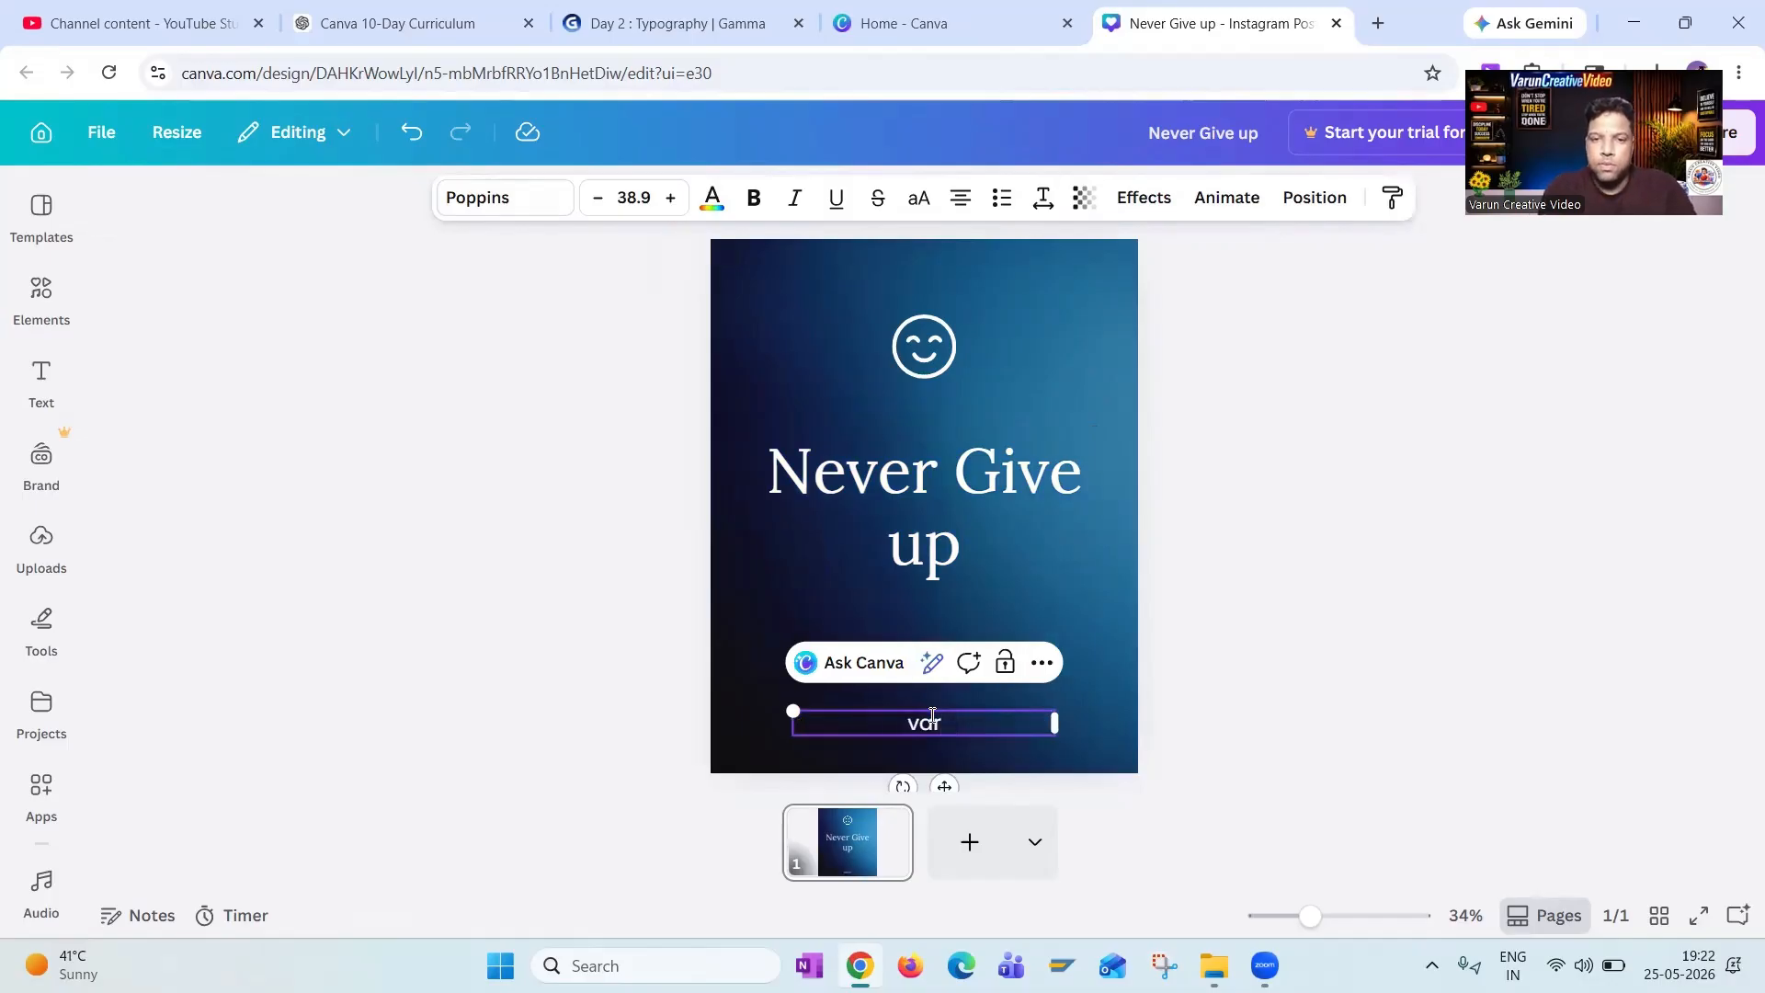
key(BackSpace)
key(BackSpace)
key(BackSpace)
text(Varun)
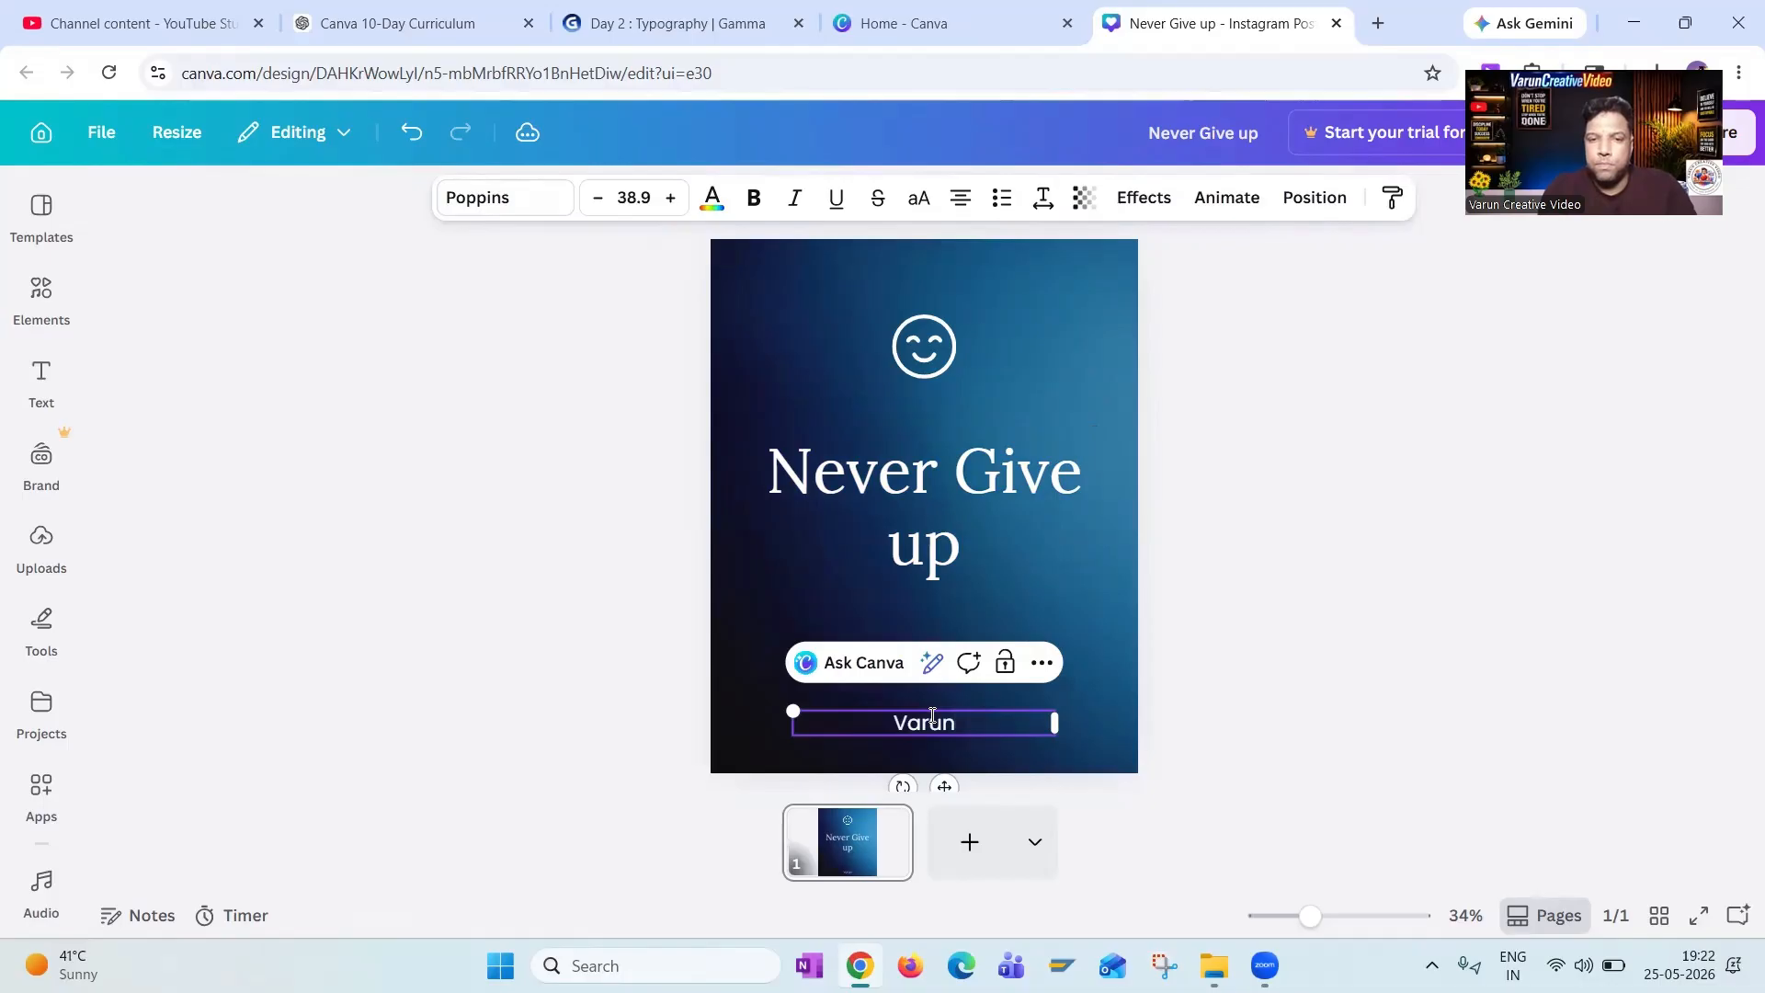
text(Creative)
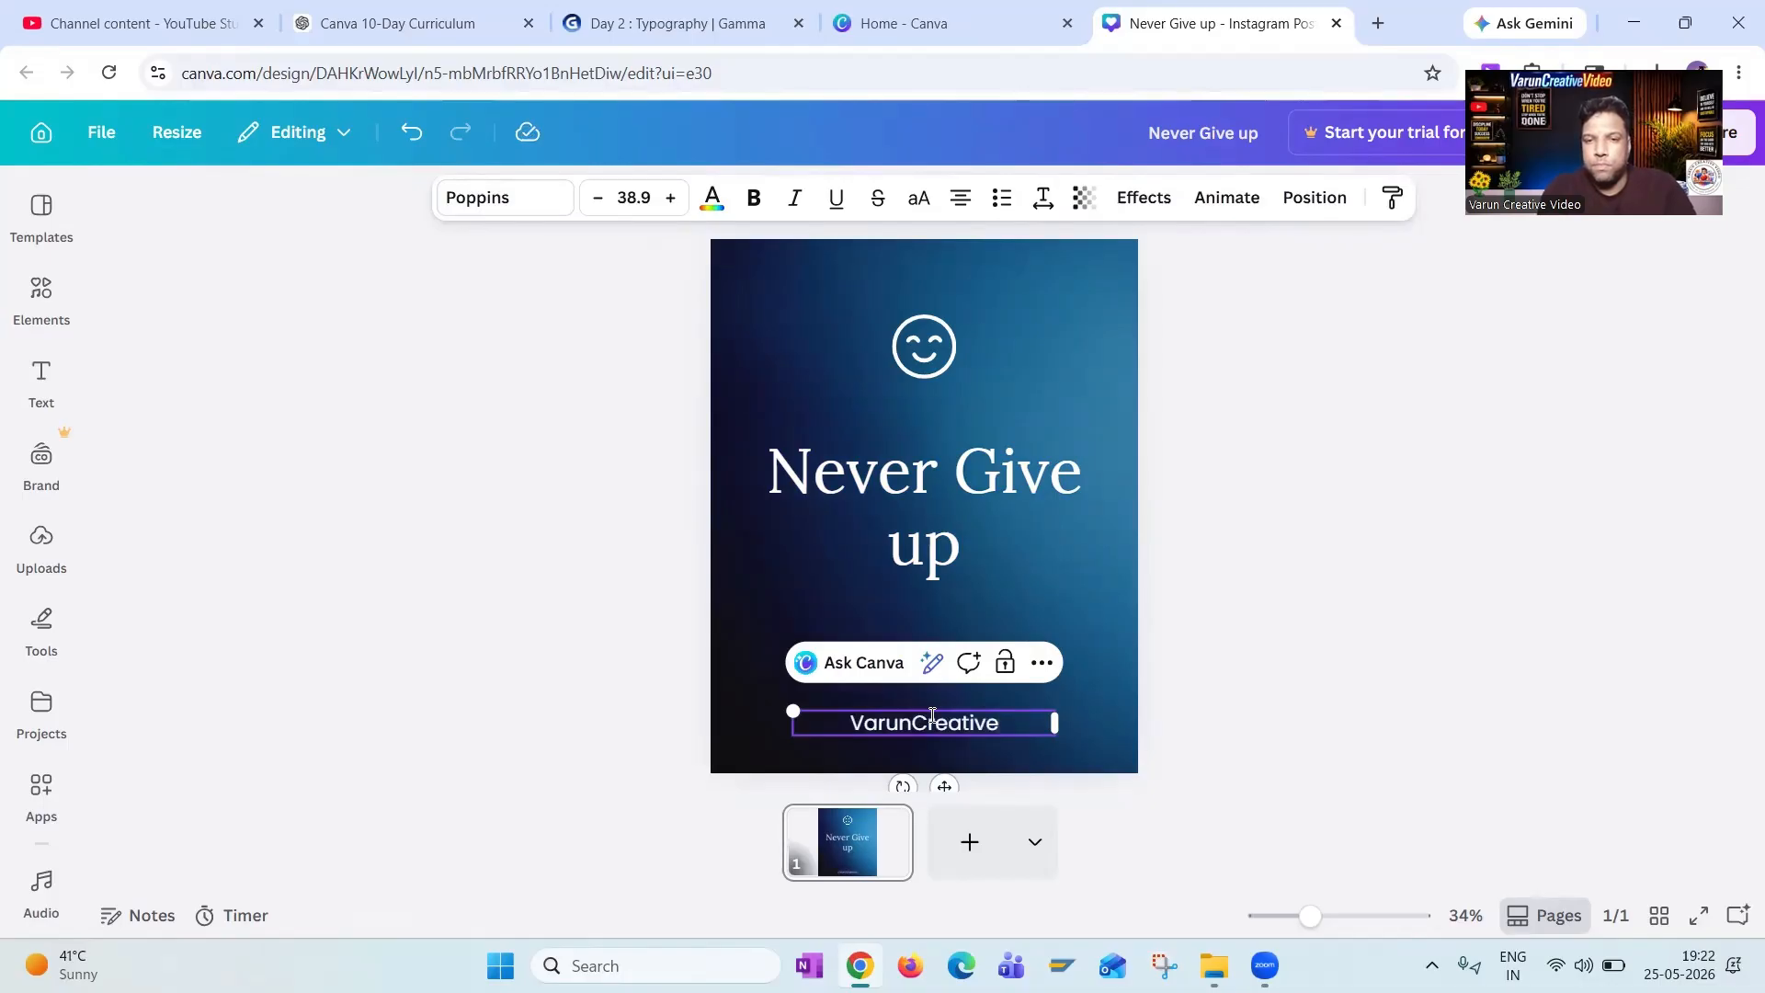
text(Video)
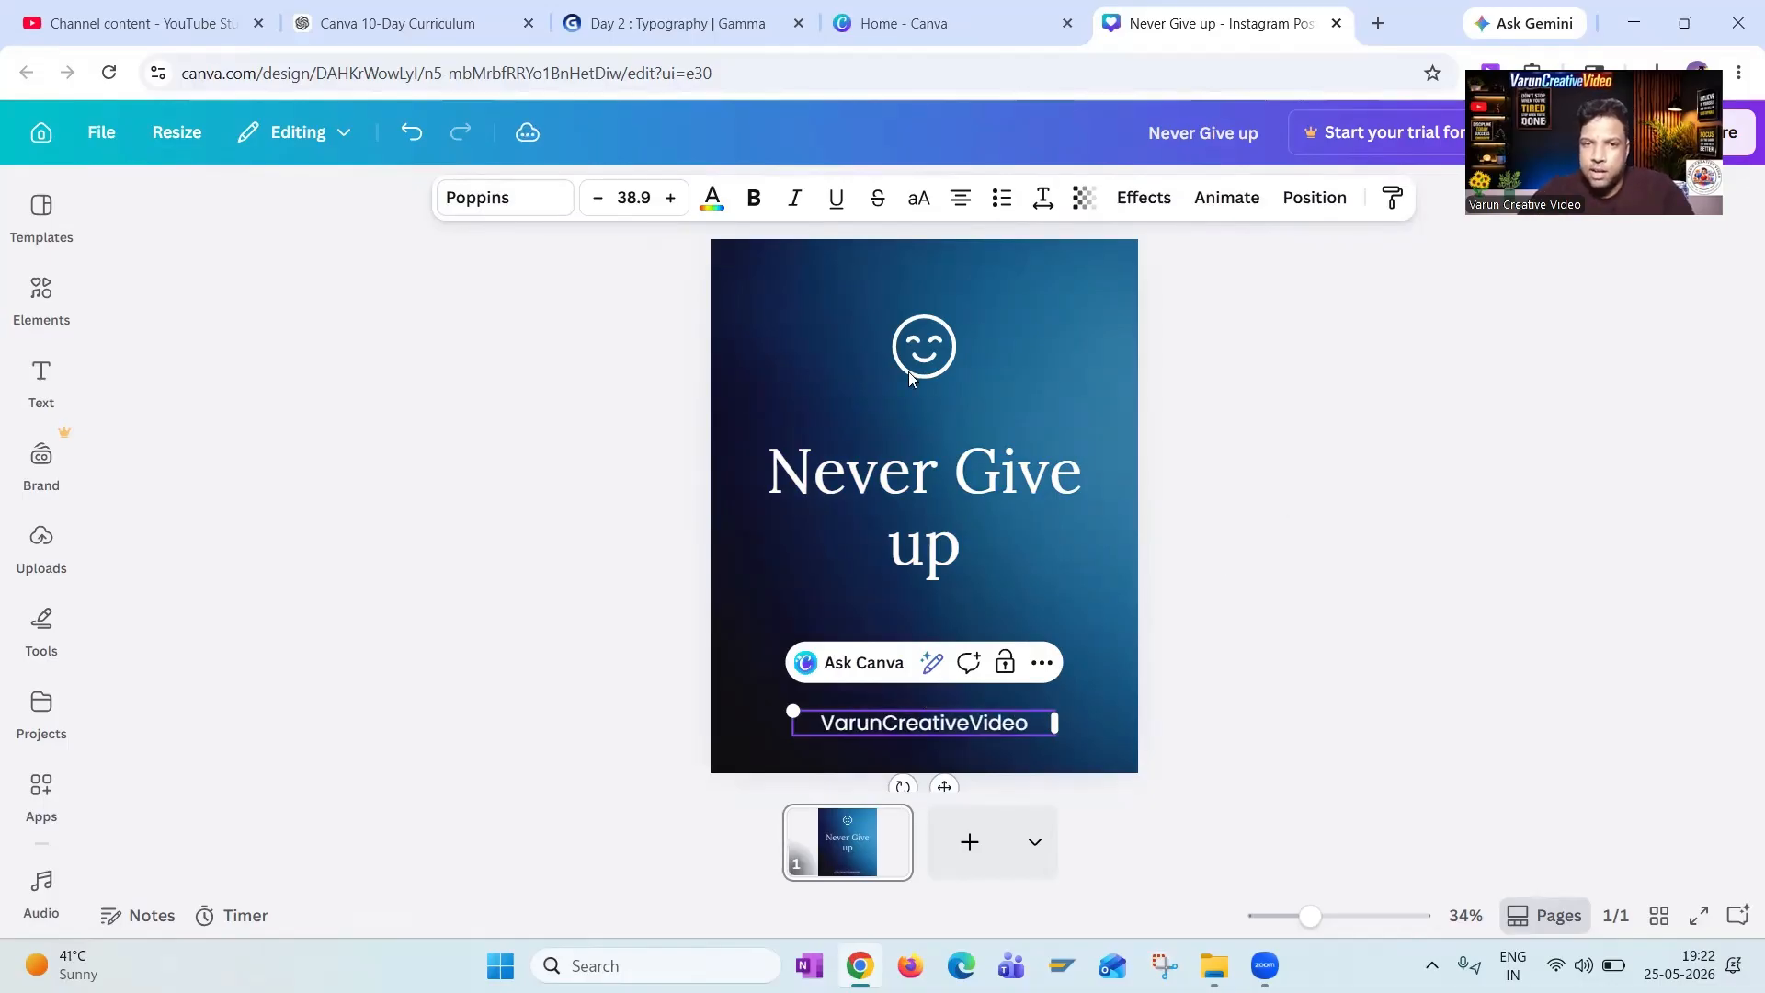
Recolour the smiley icon lime green from the default solid colours and enlarge it above the heading.
click(933, 352)
click(710, 199)
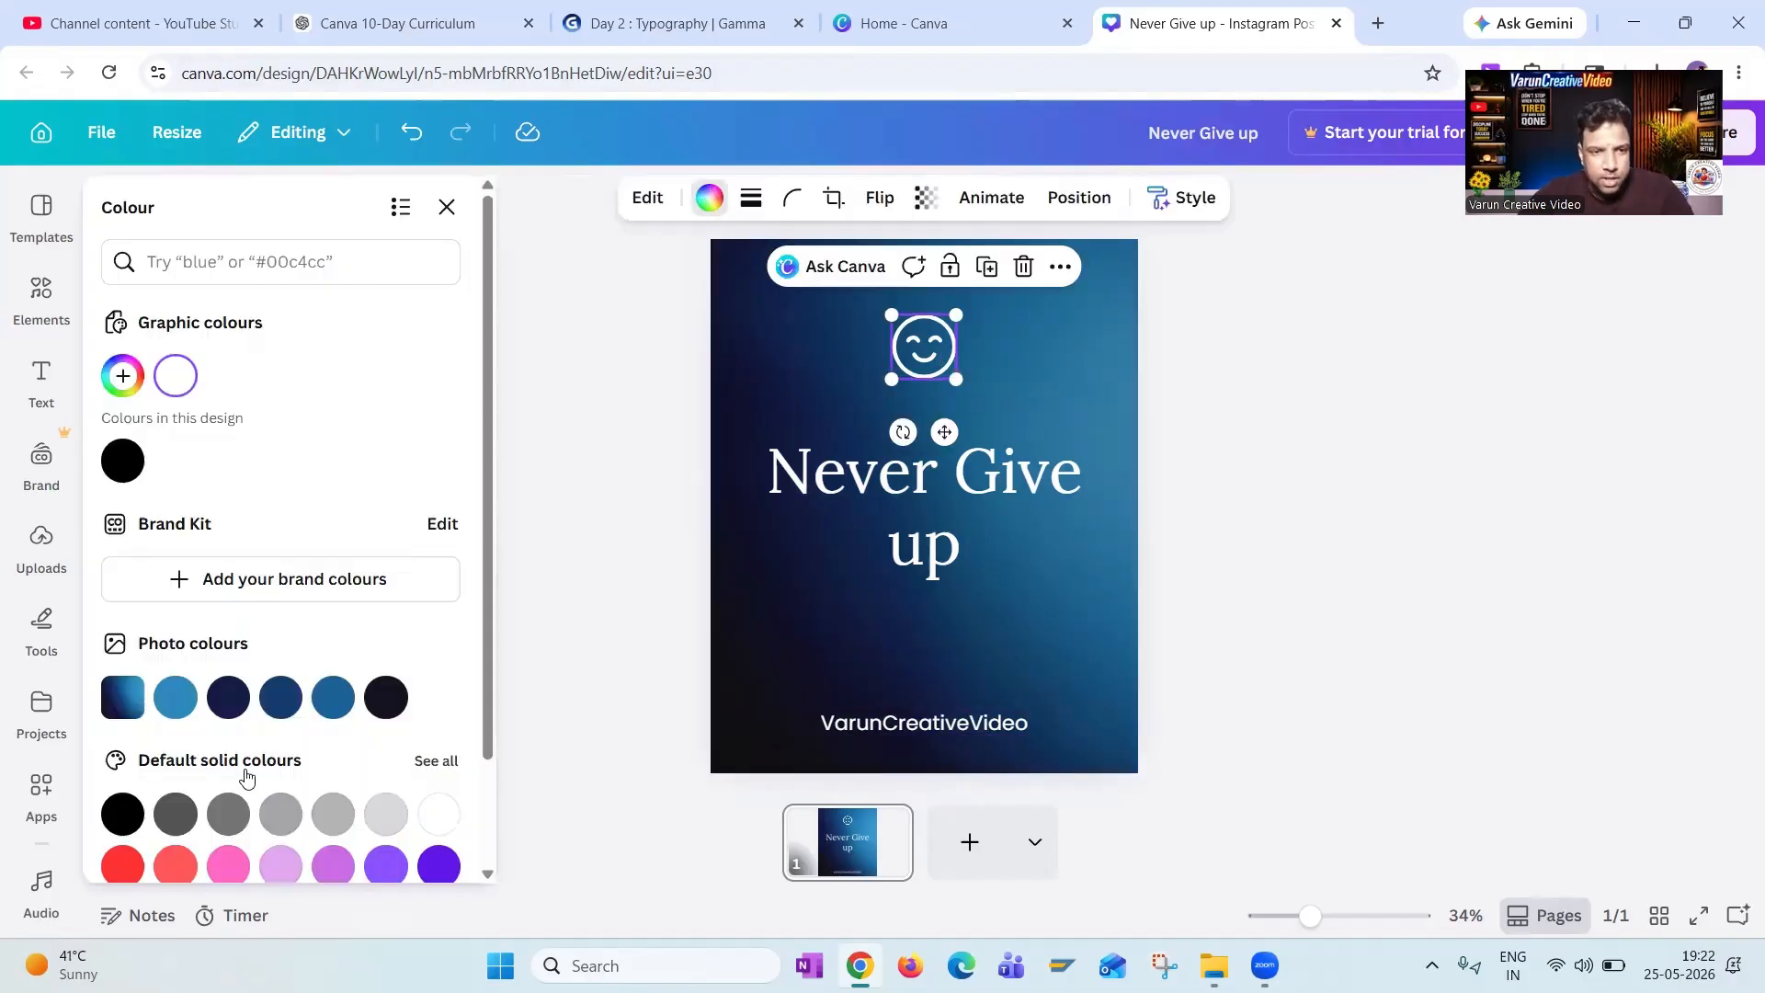
scroll(284, 811, down, 2)
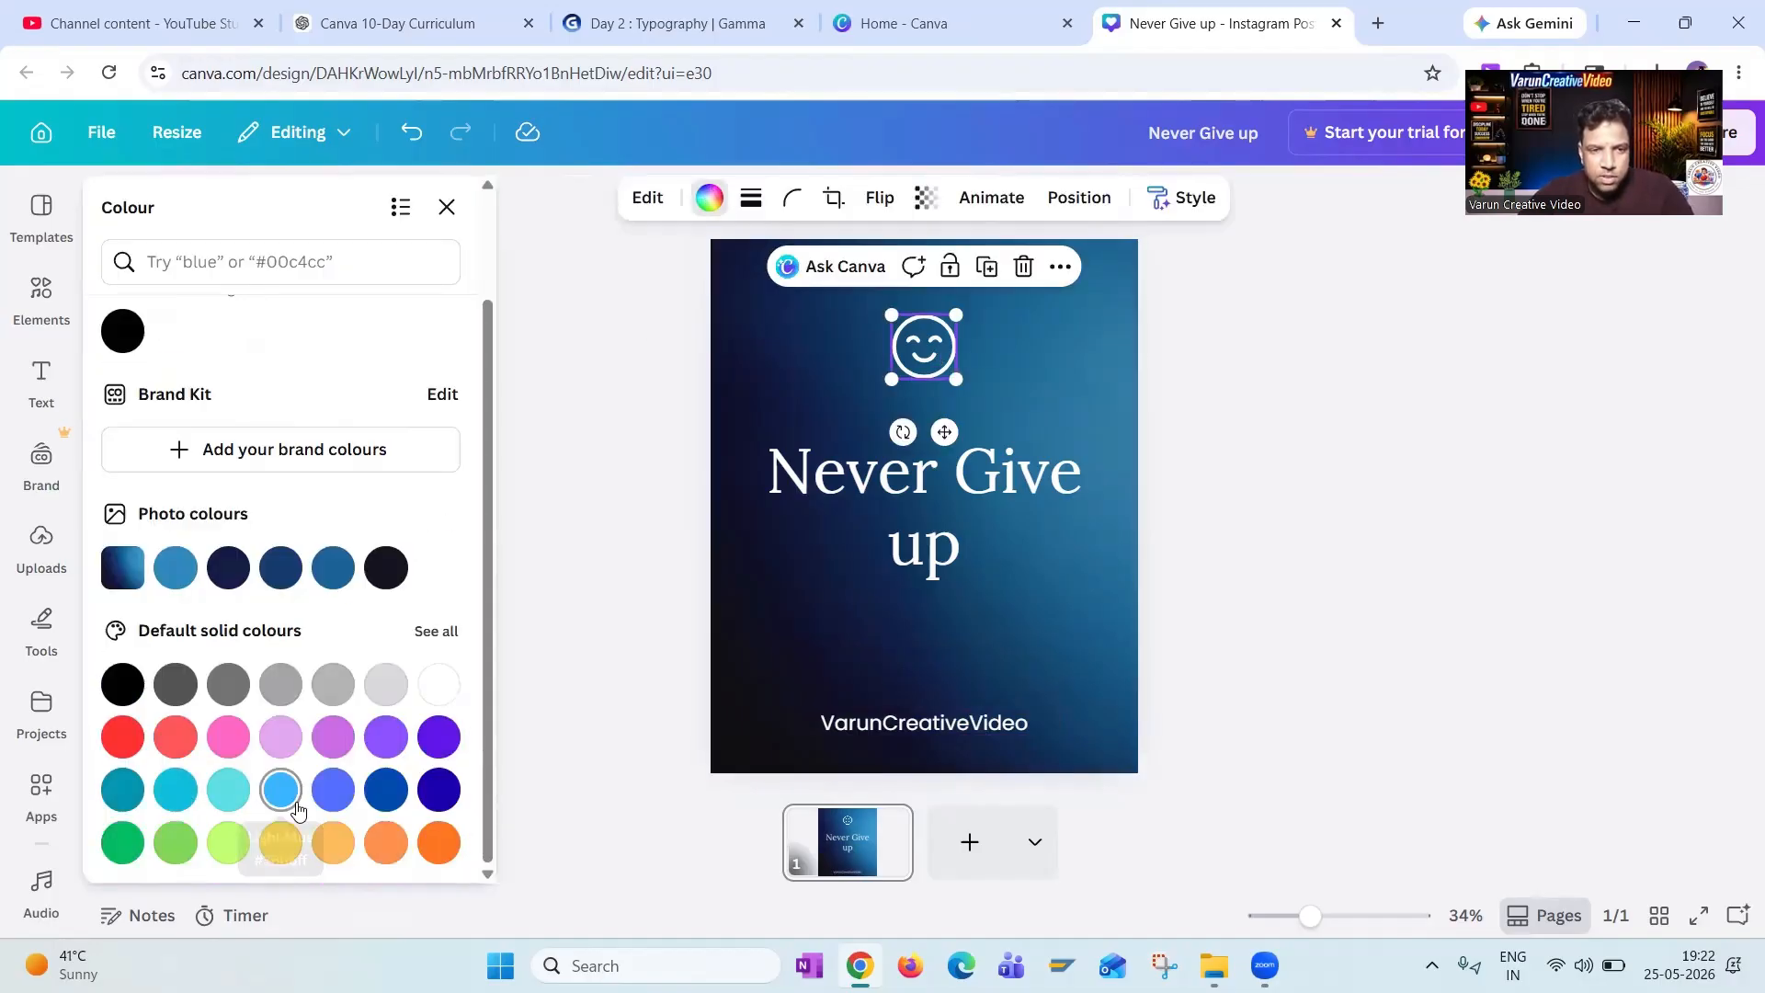
click(241, 837)
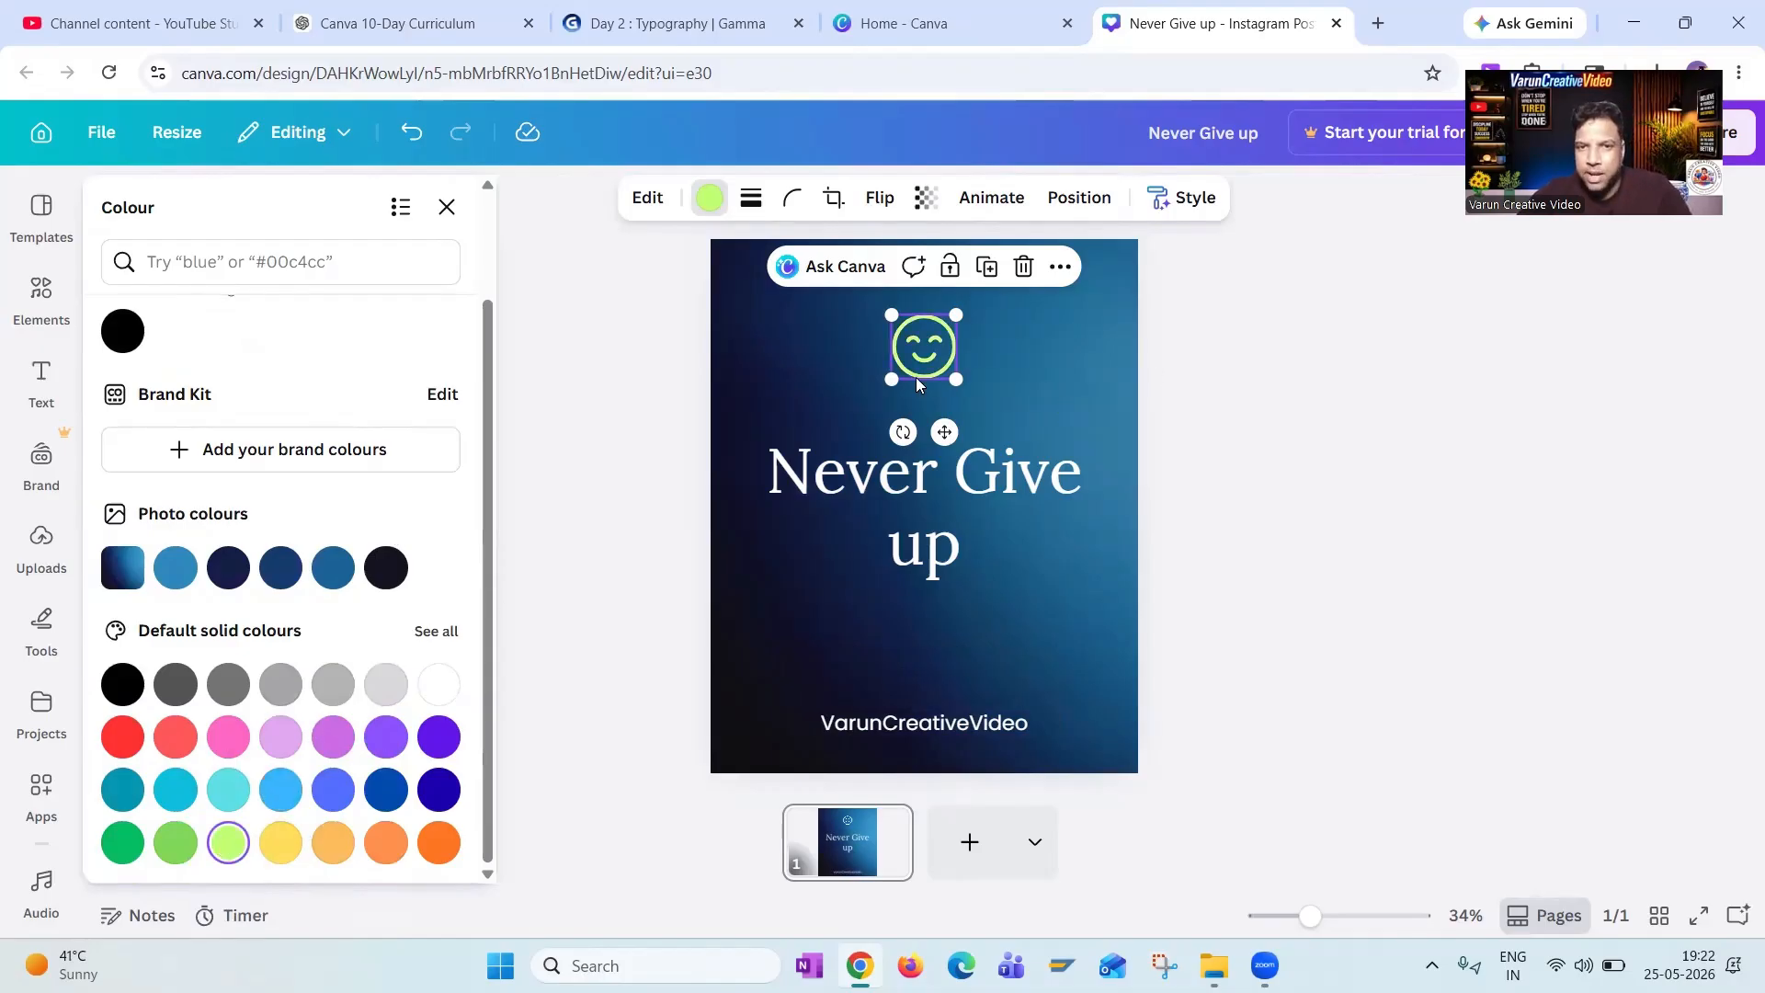
mouse_move(955, 380)
mouse_down()
mouse_move(990, 405)
mouse_move(946, 379)
mouse_up()
key(Escape)
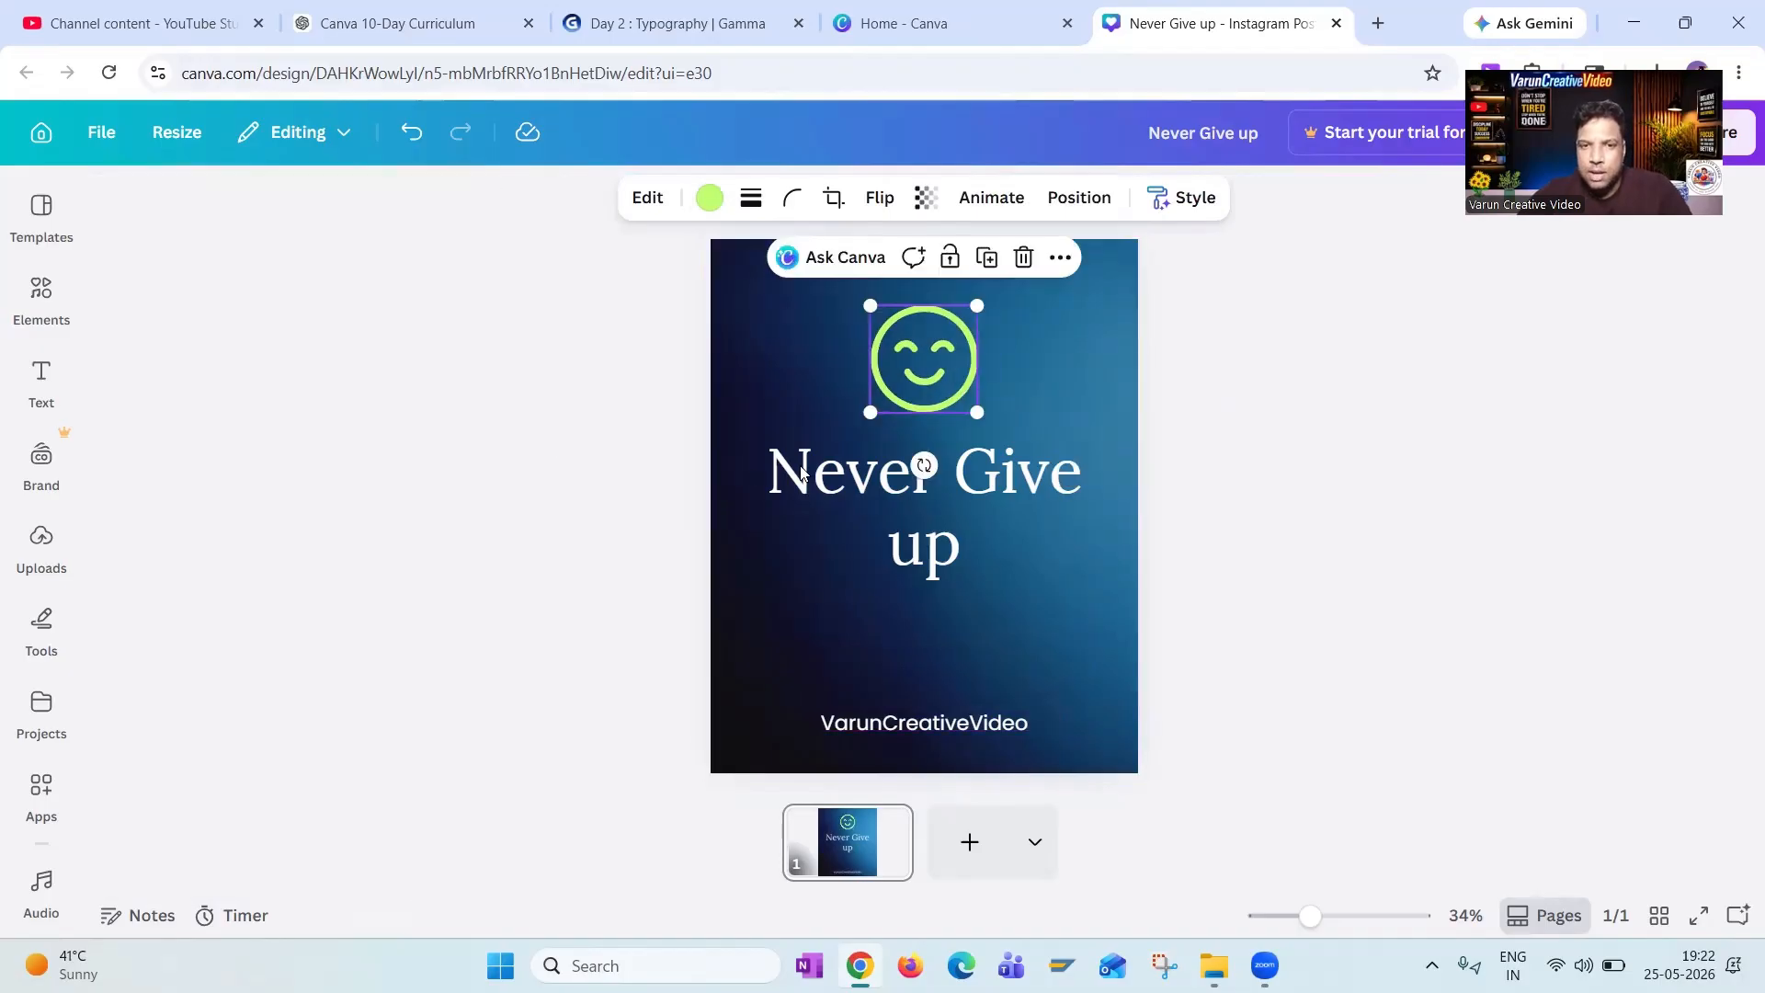
Apply the default 90° linear gradient from #a6a6a6 to #ffffff to the "Never Give up" heading.
click(884, 511)
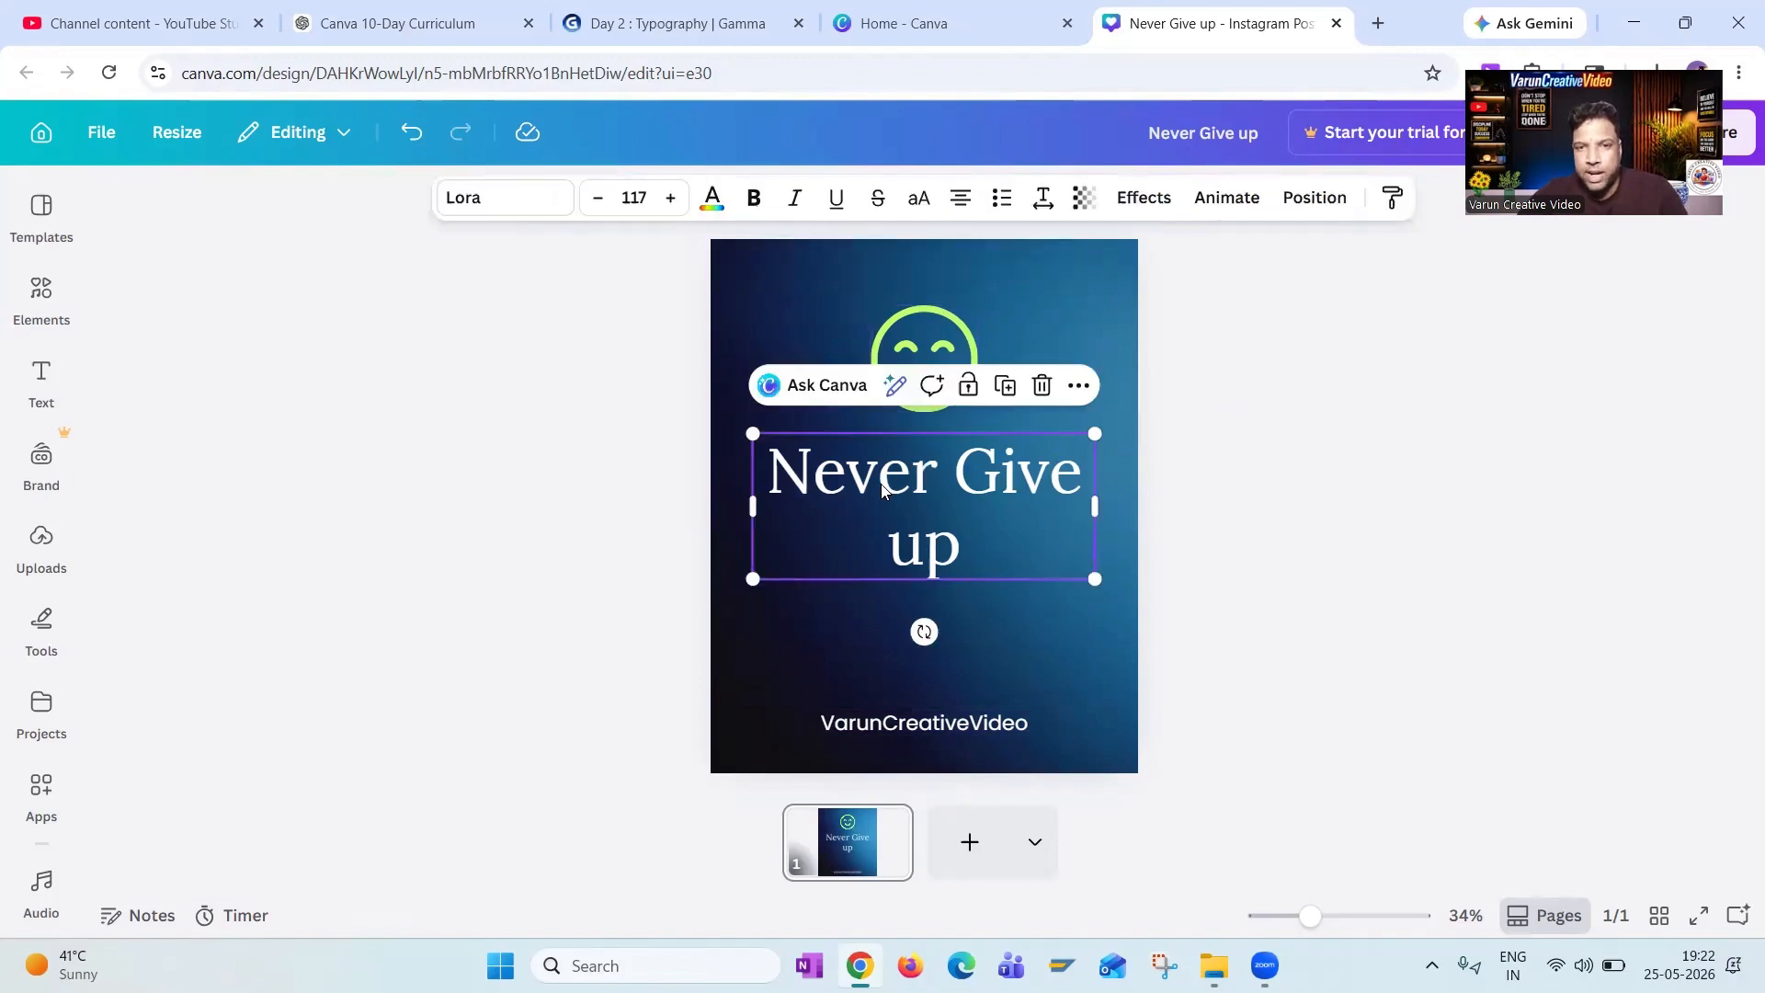
key(ctrl+a)
click(870, 487)
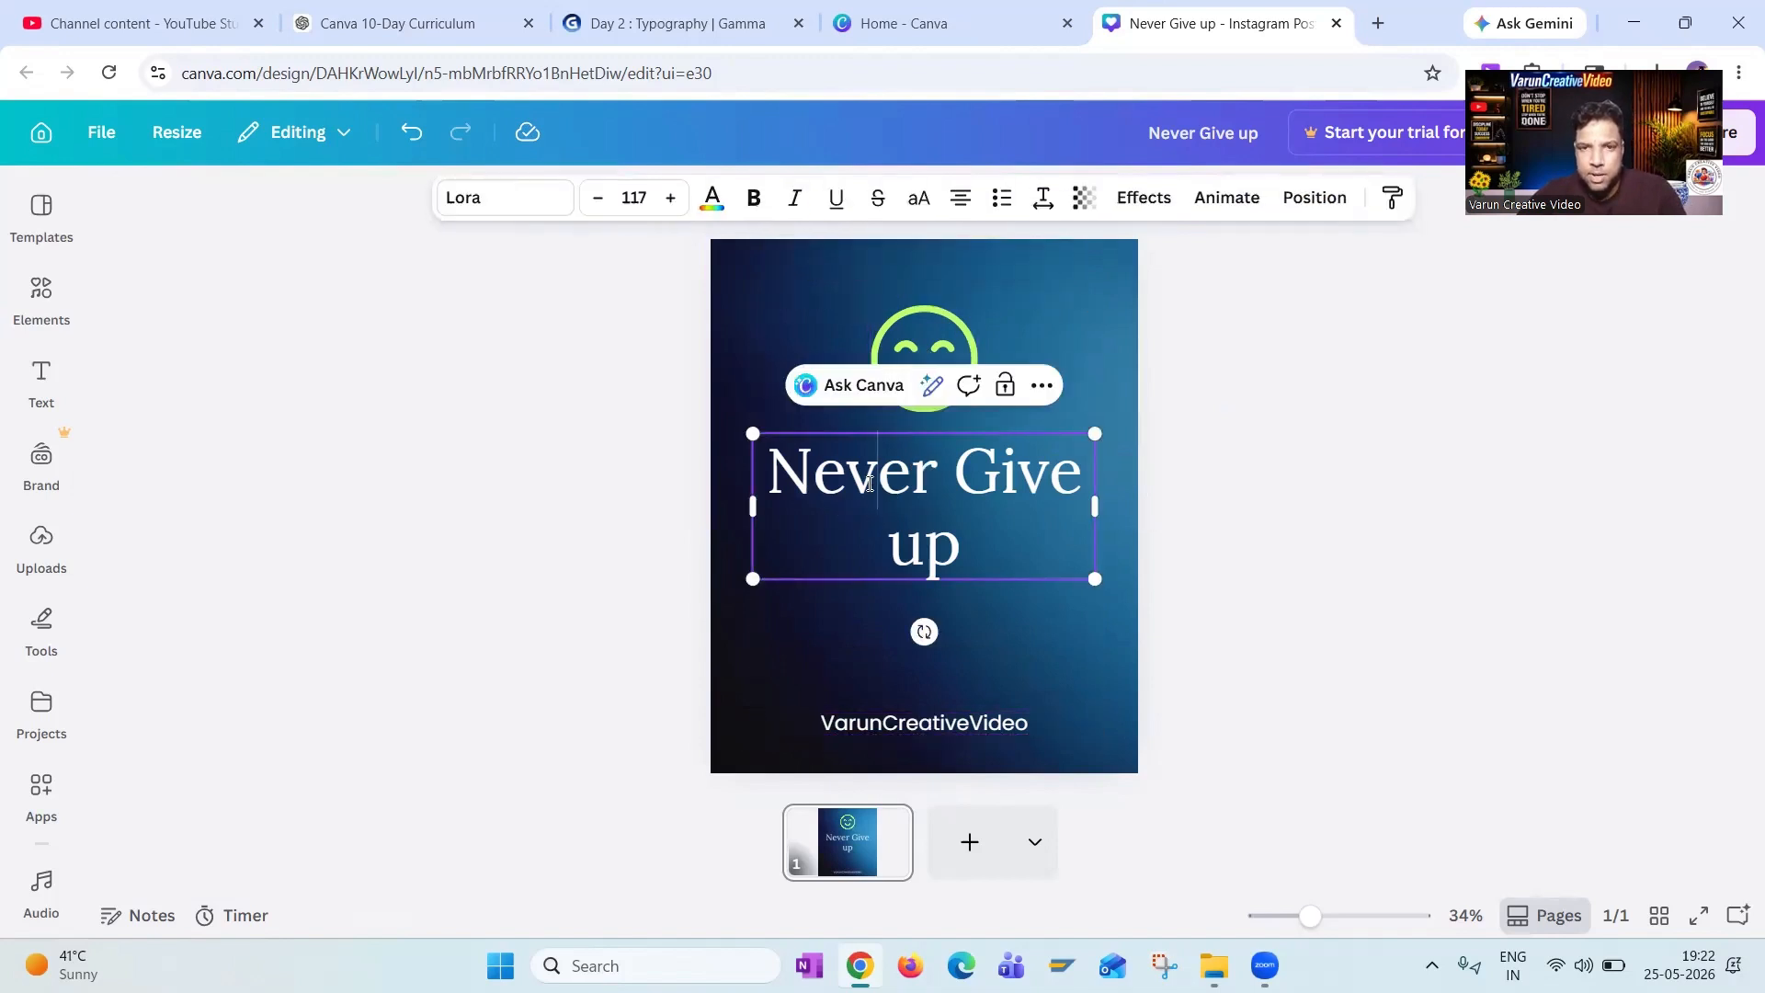
key(ctrl+a)
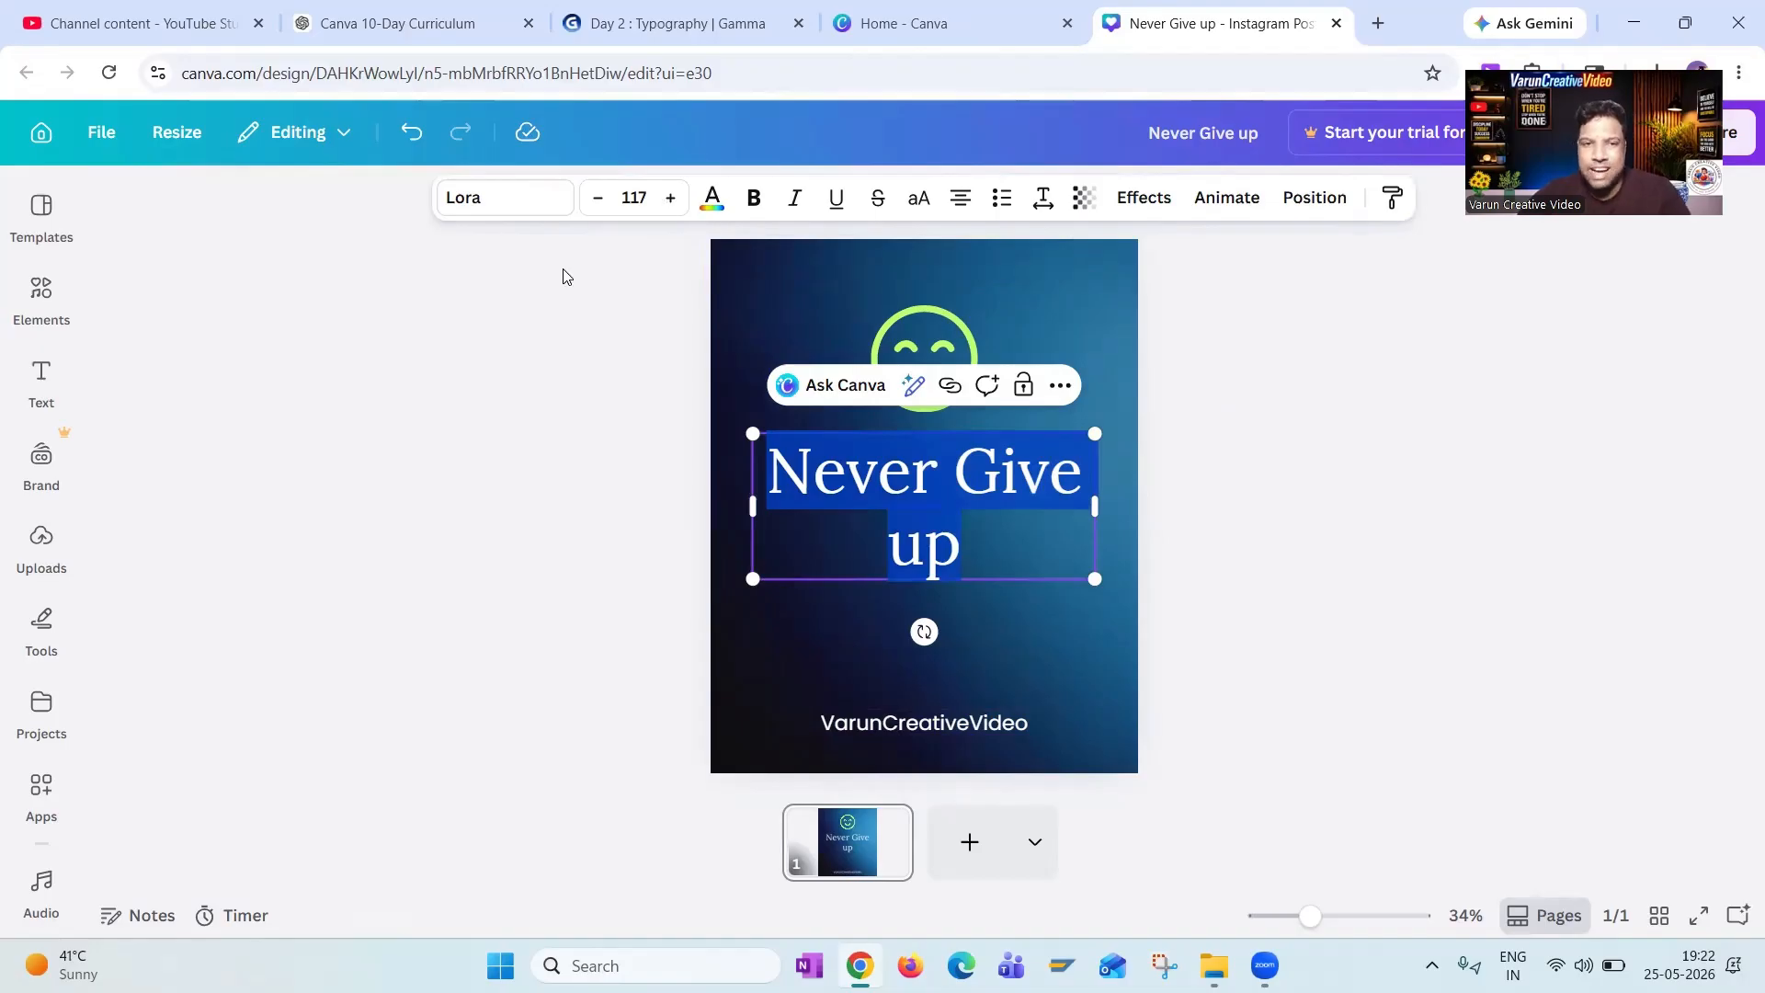
scroll(239, 661, down, 2)
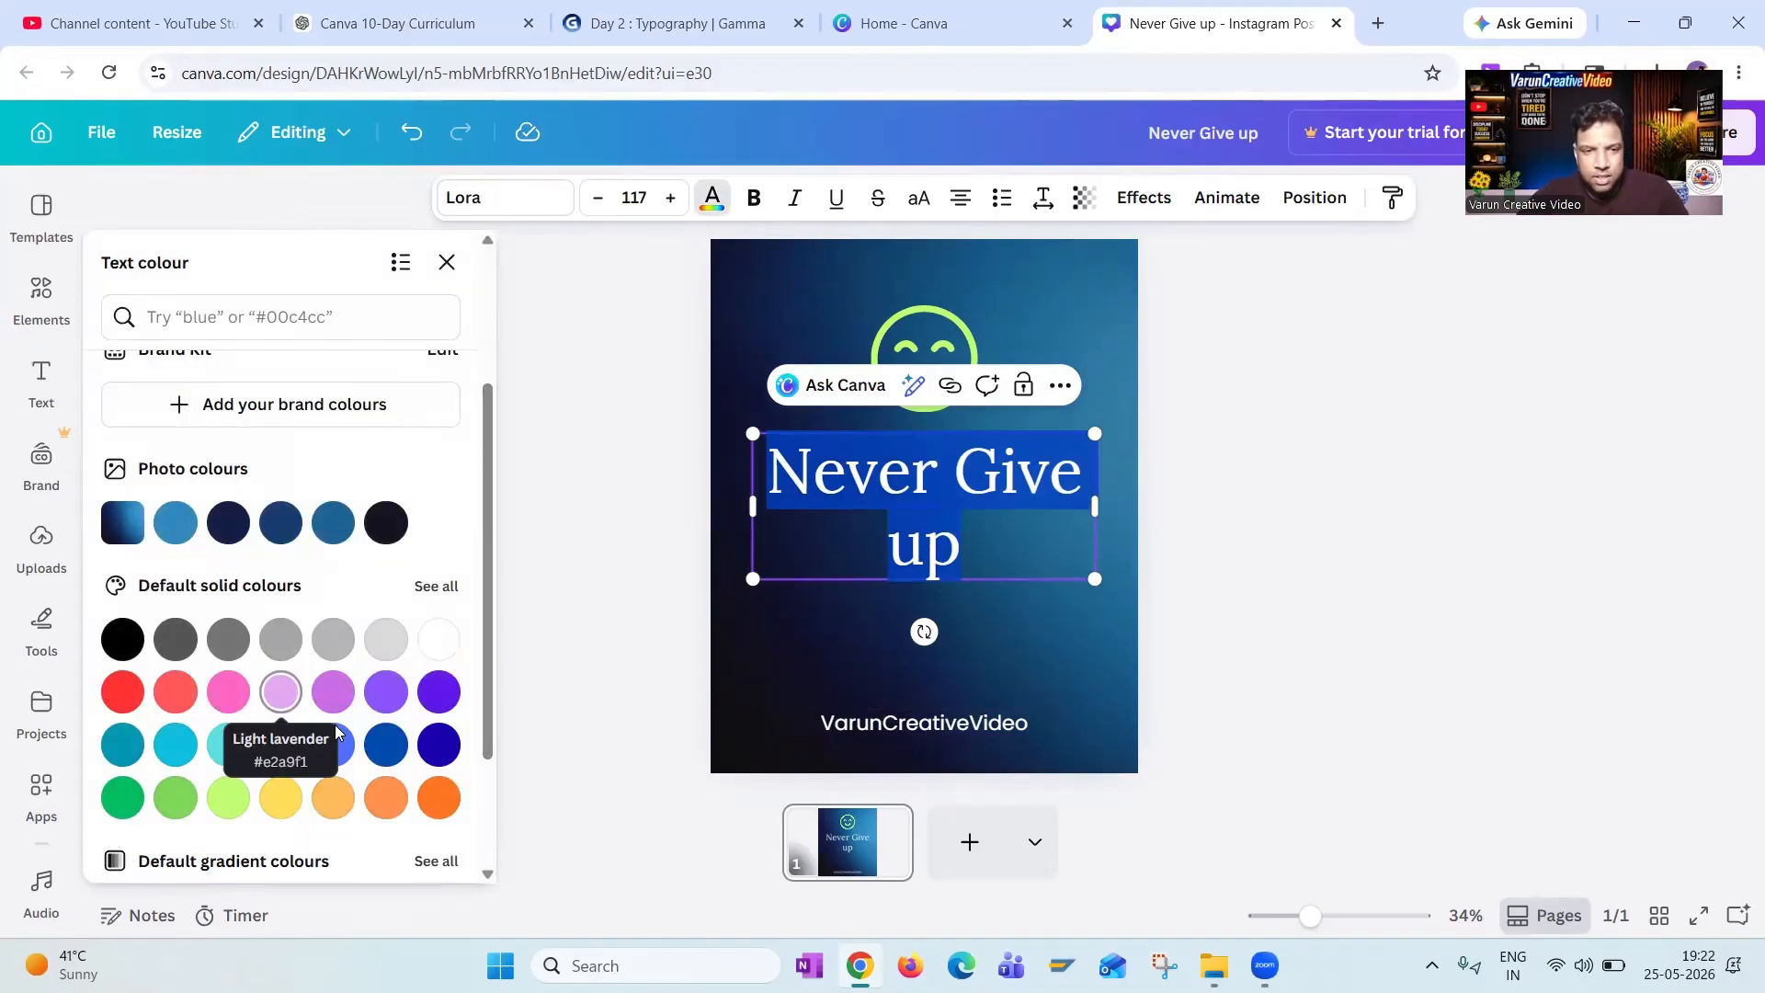
scroll(335, 724, down, 2)
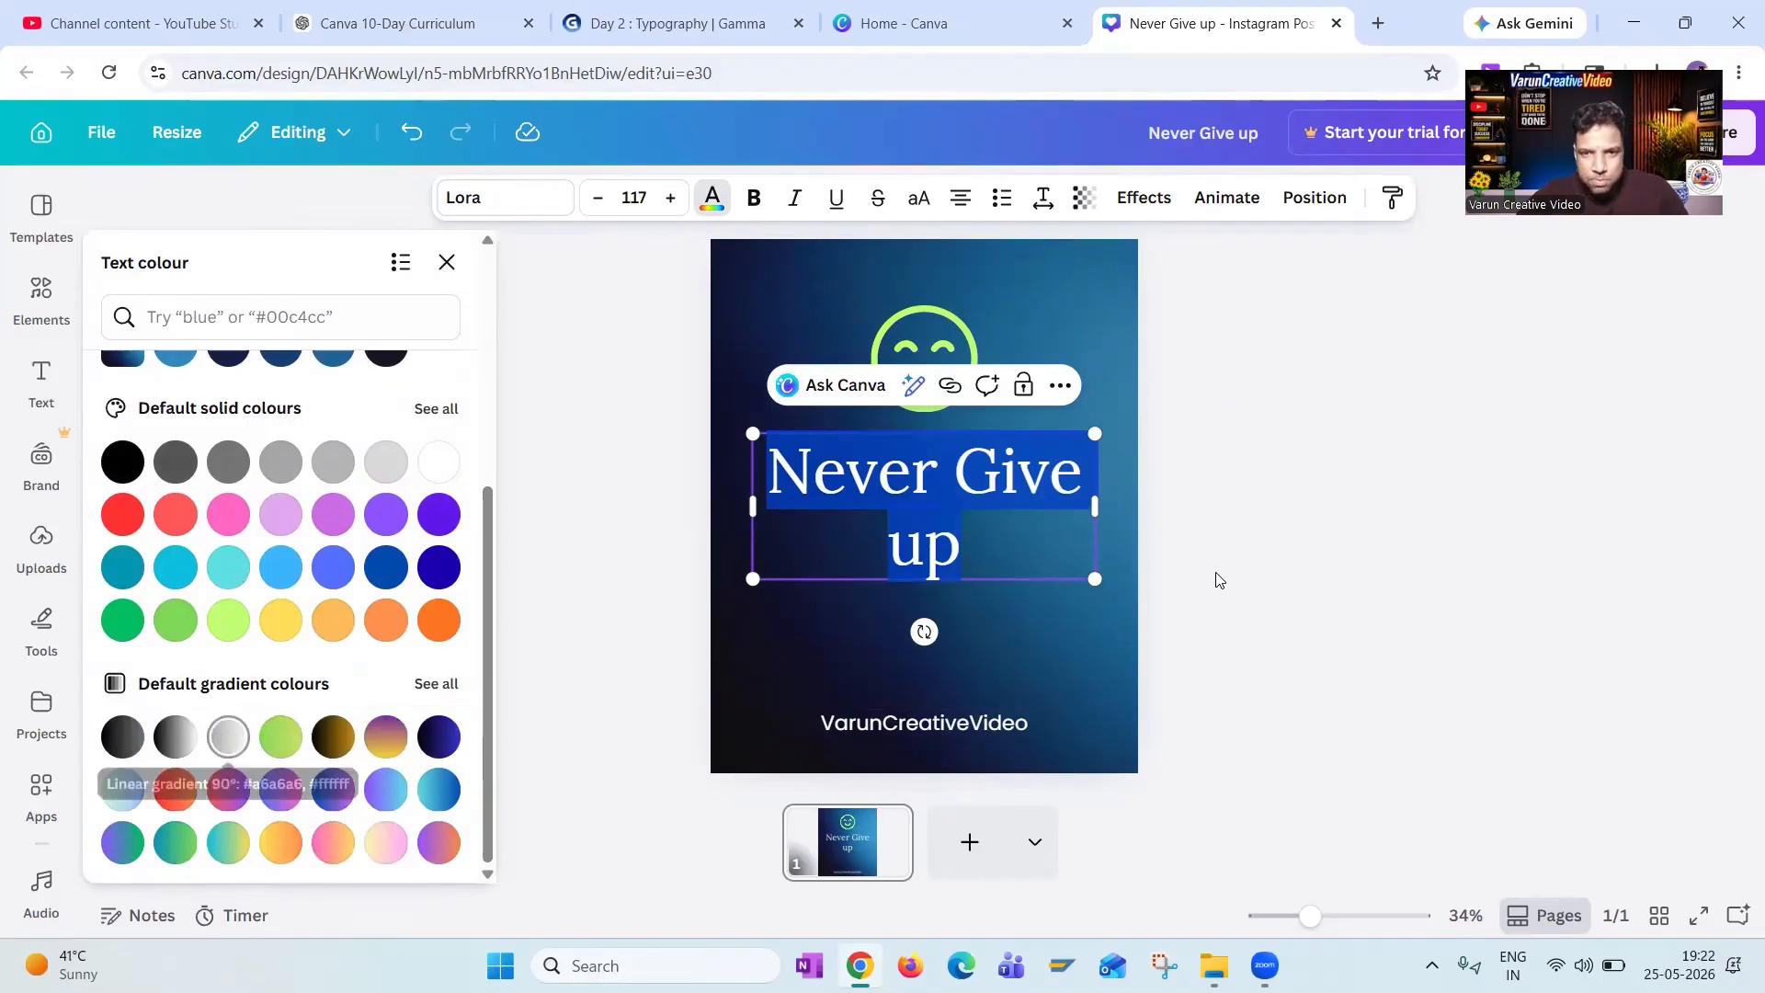
key(Escape)
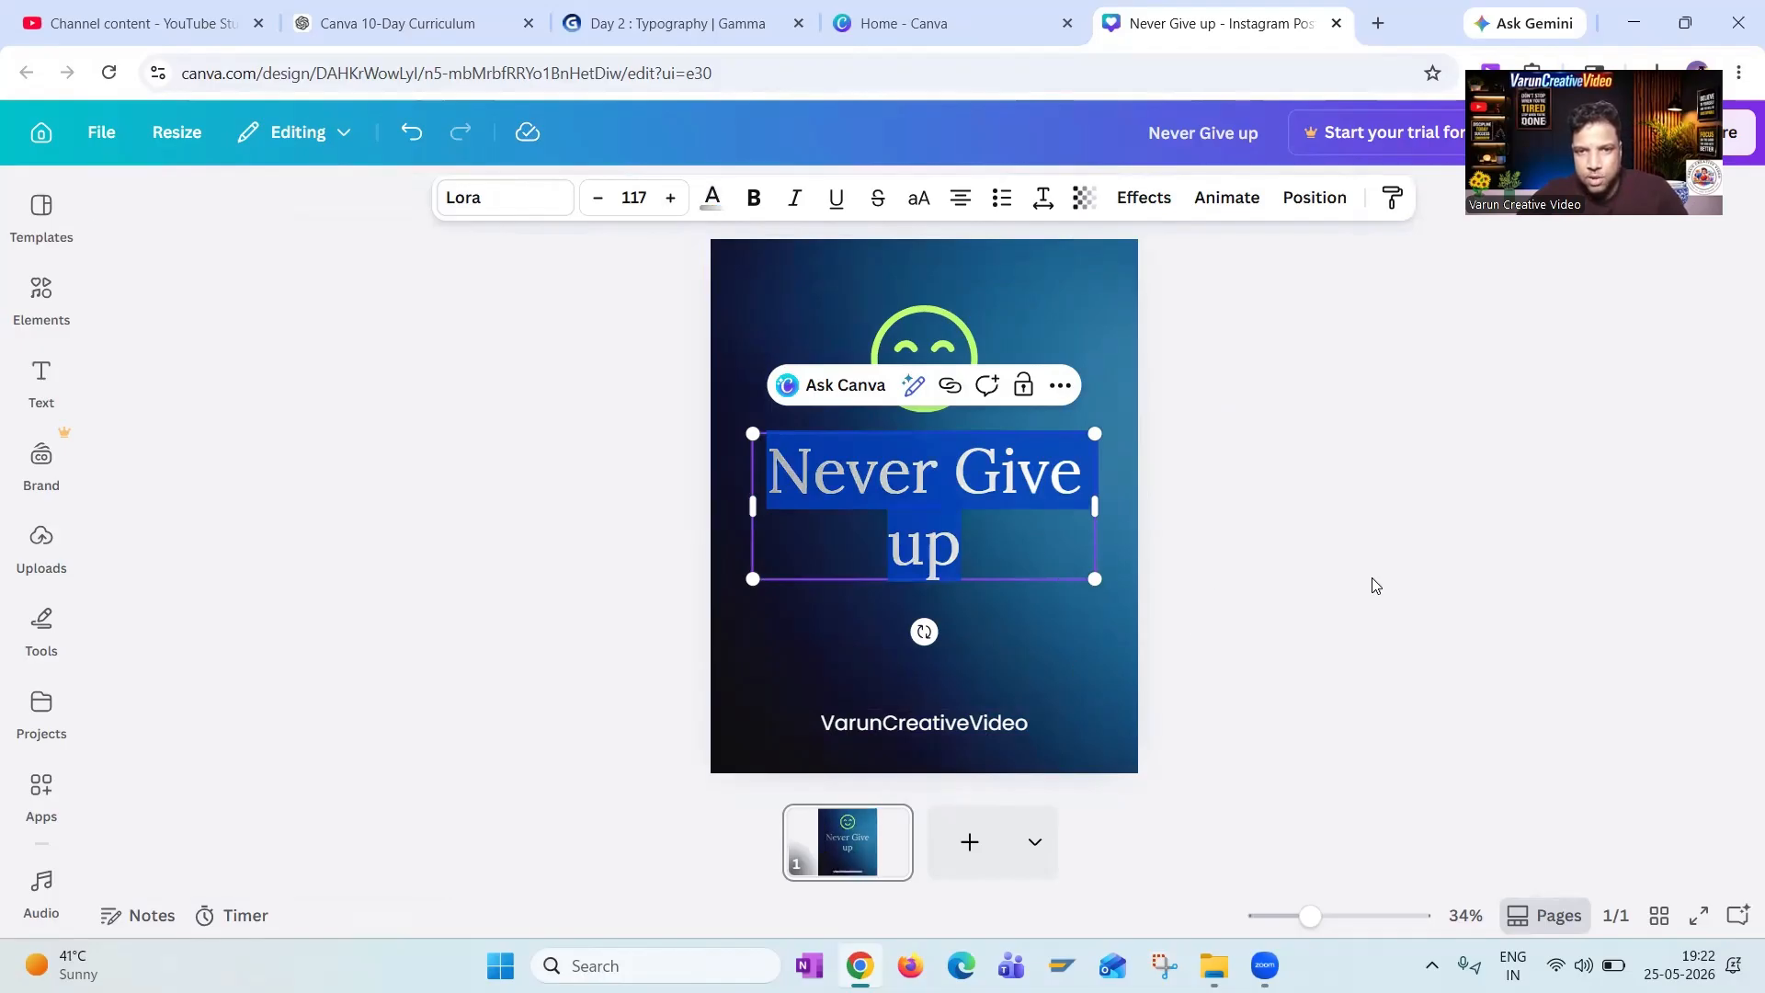
key(Escape)
key(Escape)
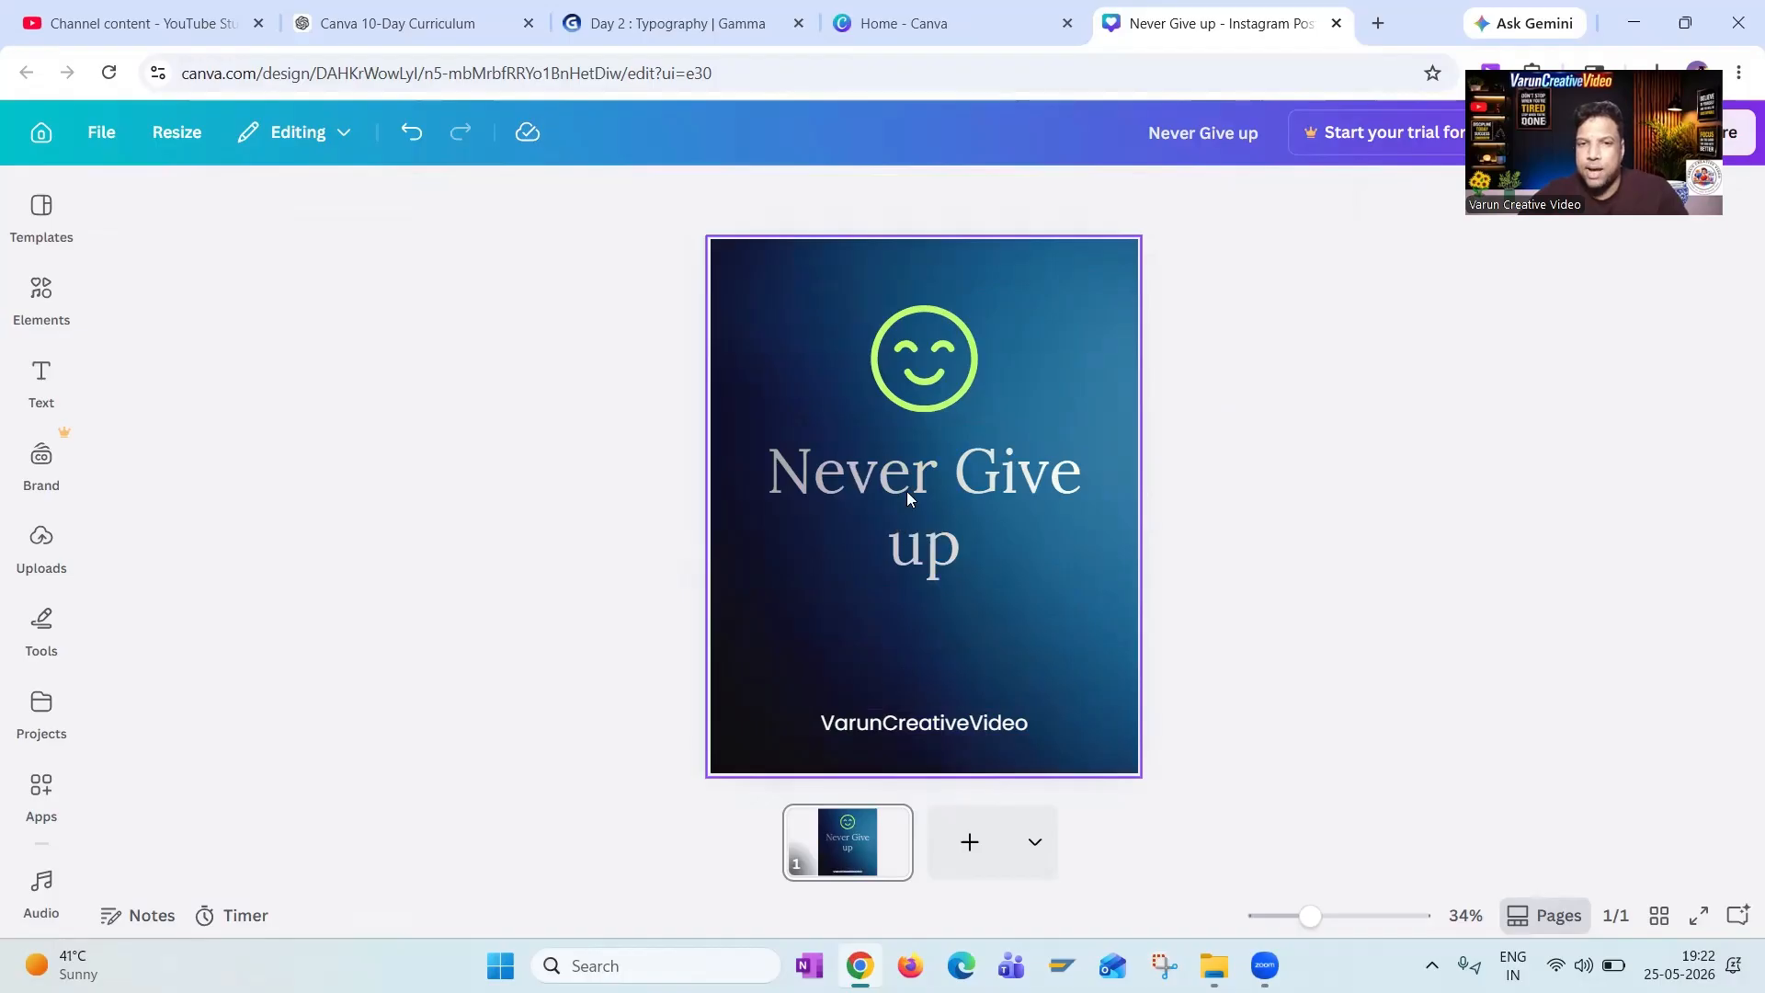
Set the text colour of the "Never Give up" heading back to solid white.
click(897, 476)
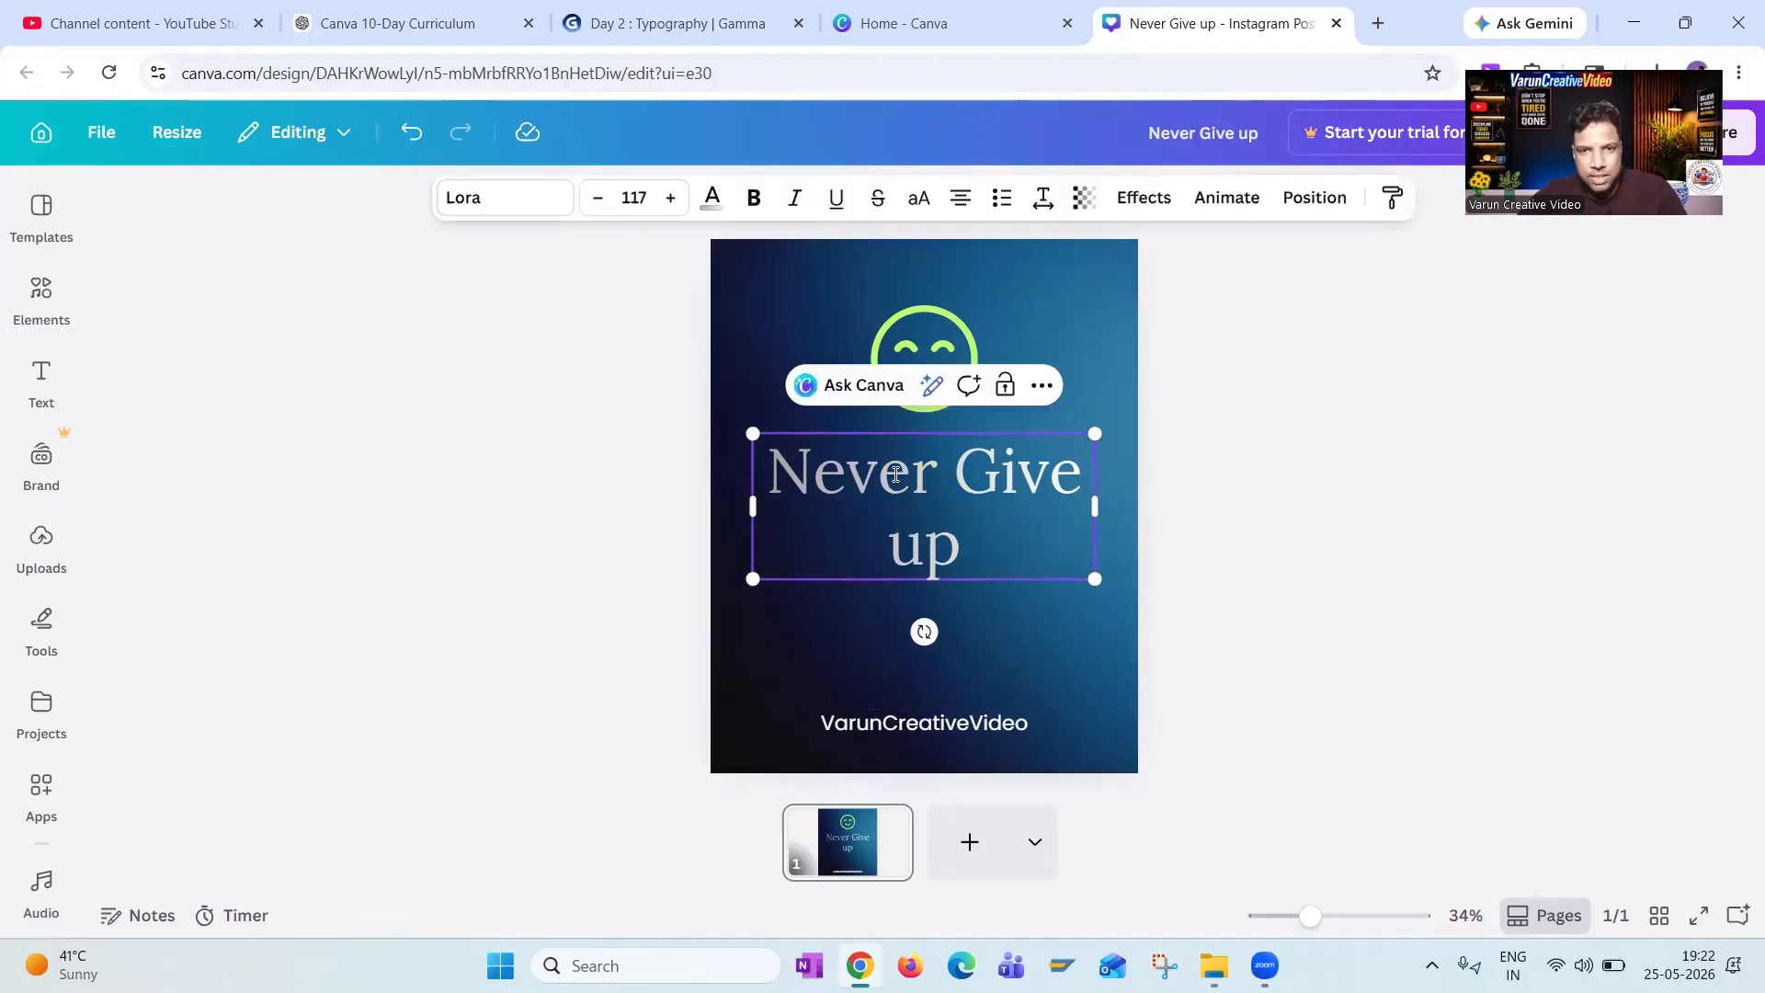
double_click(896, 475)
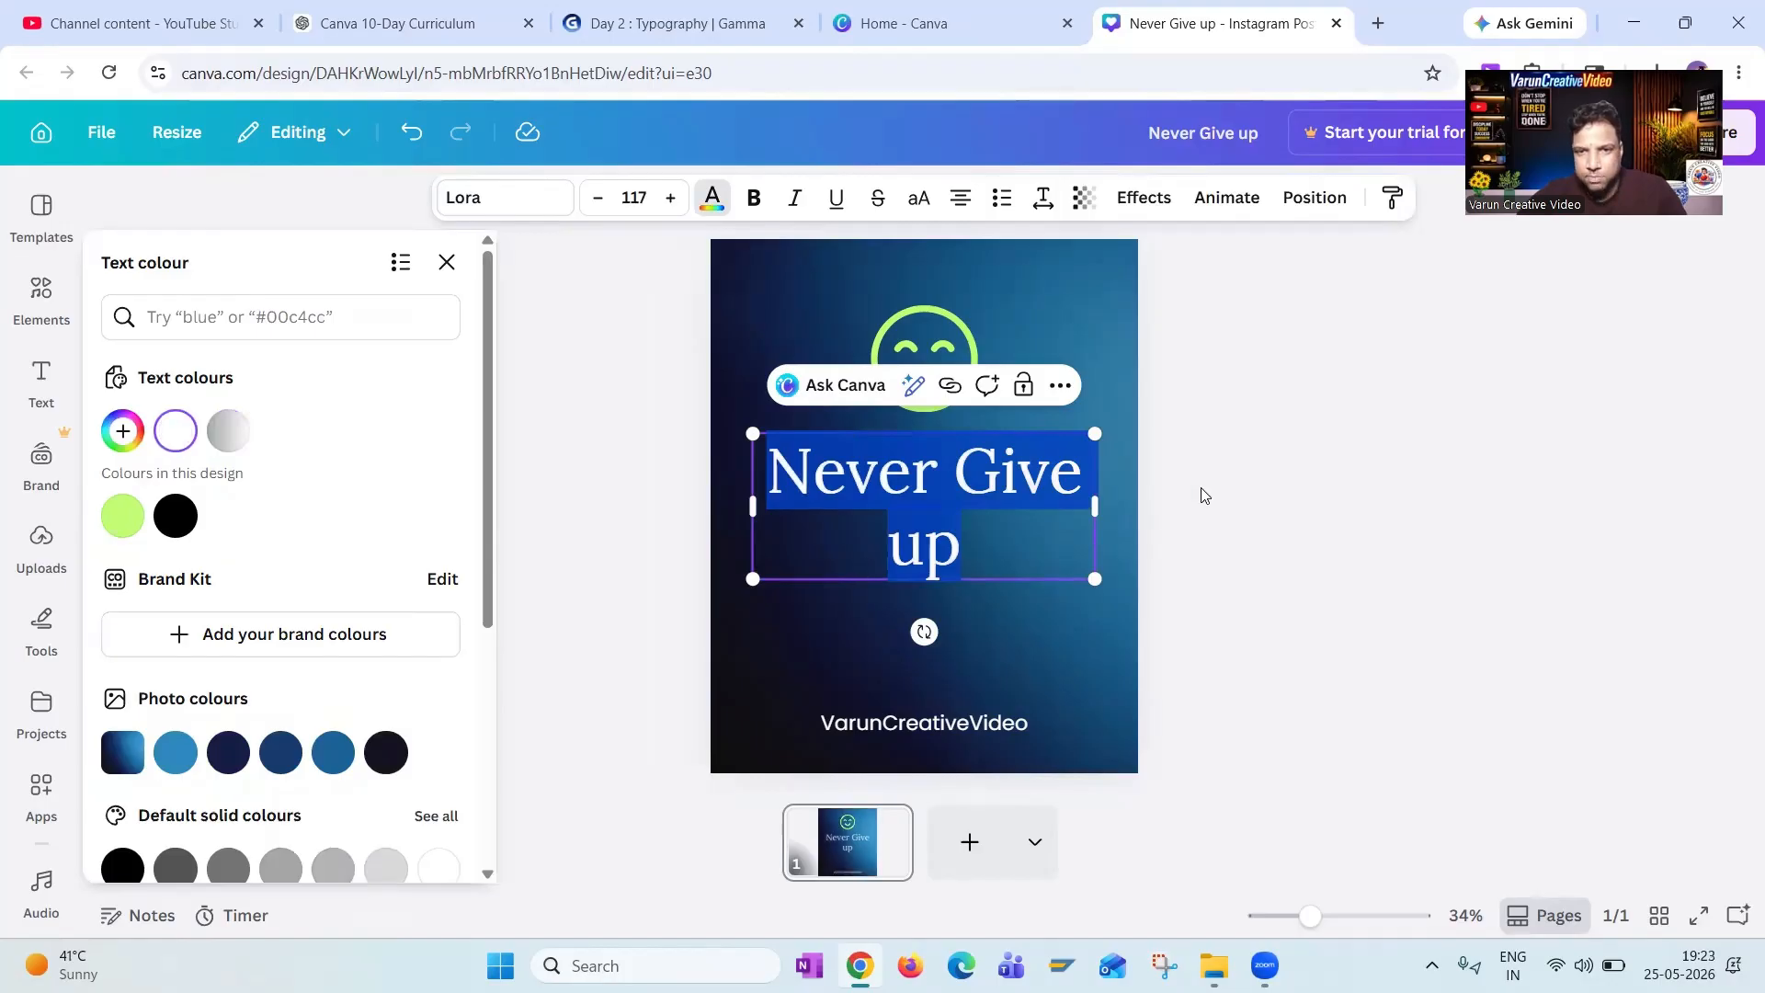
click(1026, 628)
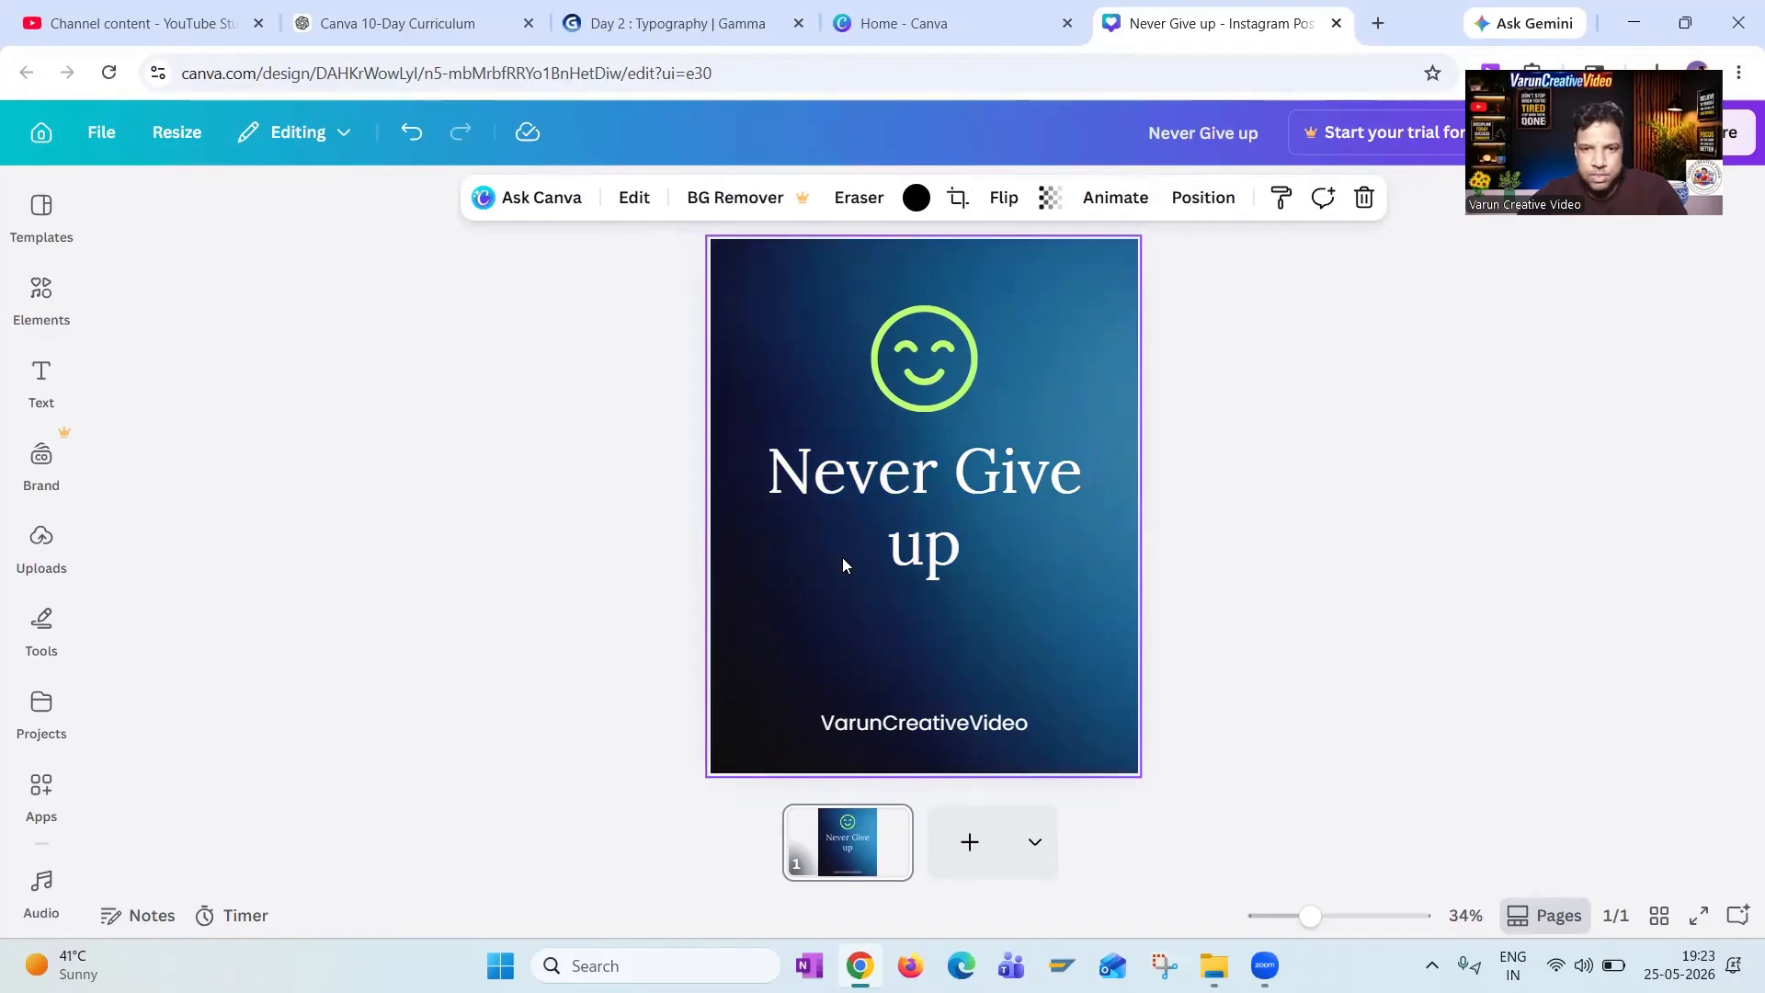
Search the design elements for "never give up".
click(64, 461)
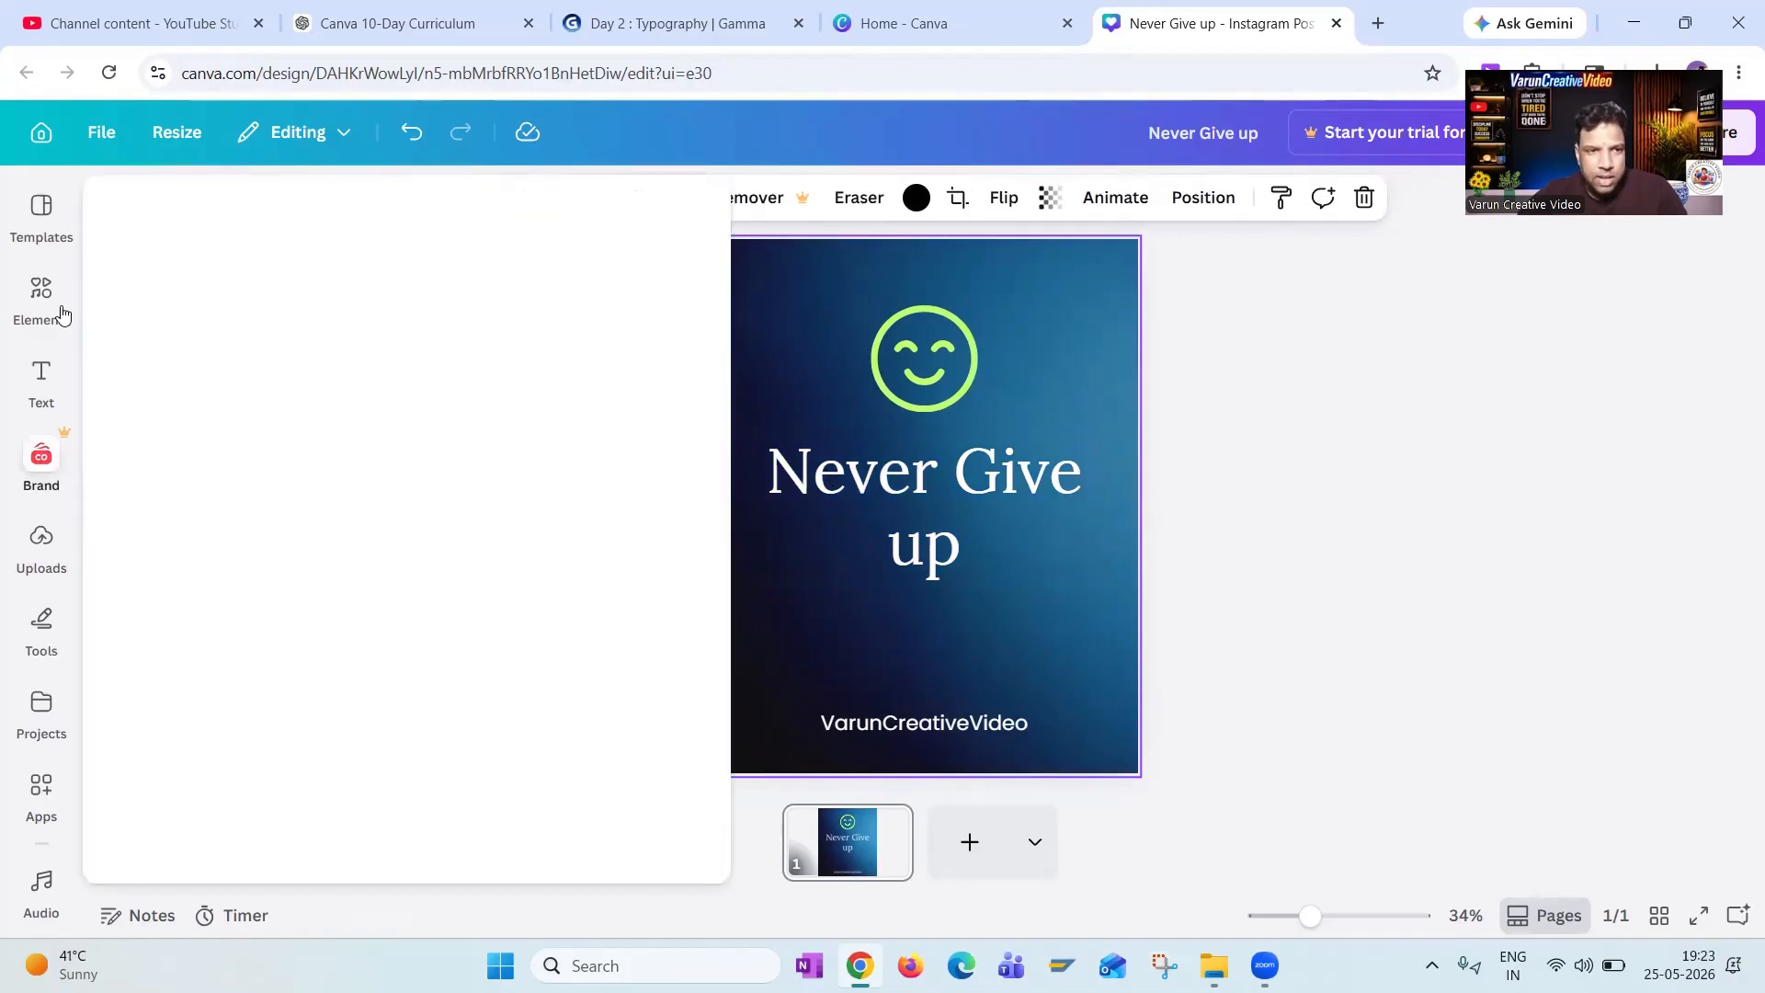
click(41, 377)
click(41, 294)
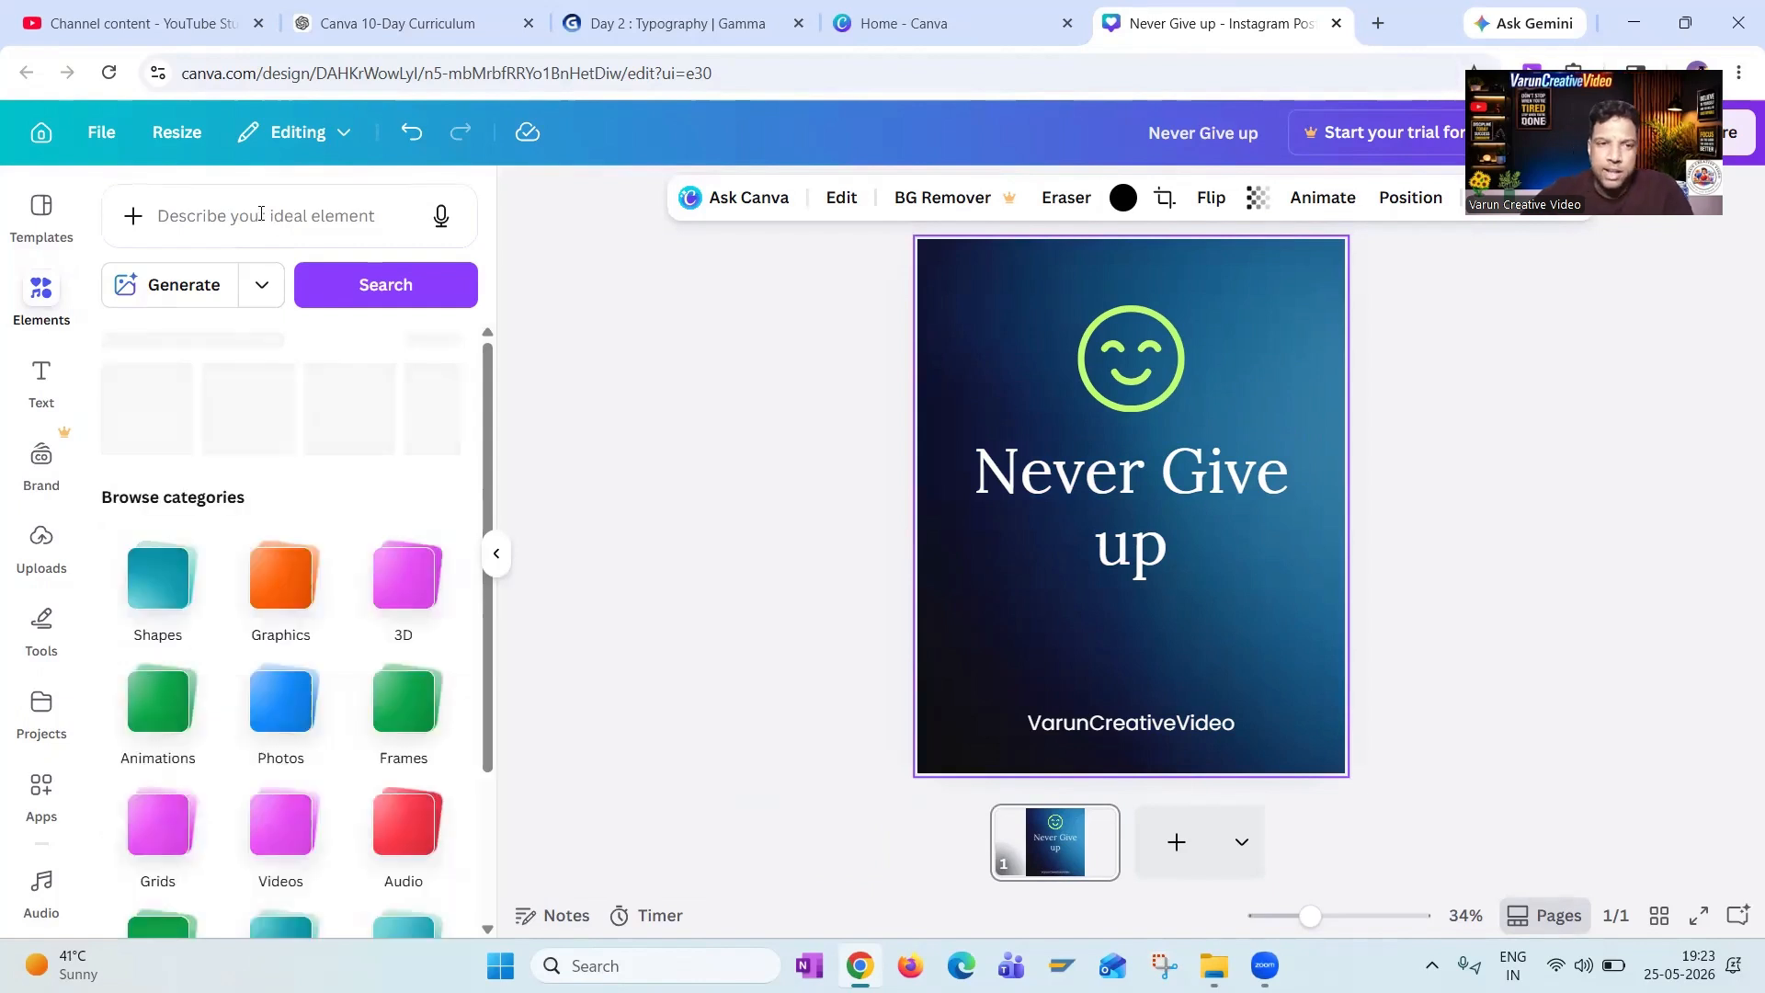
click(261, 216)
text(nev)
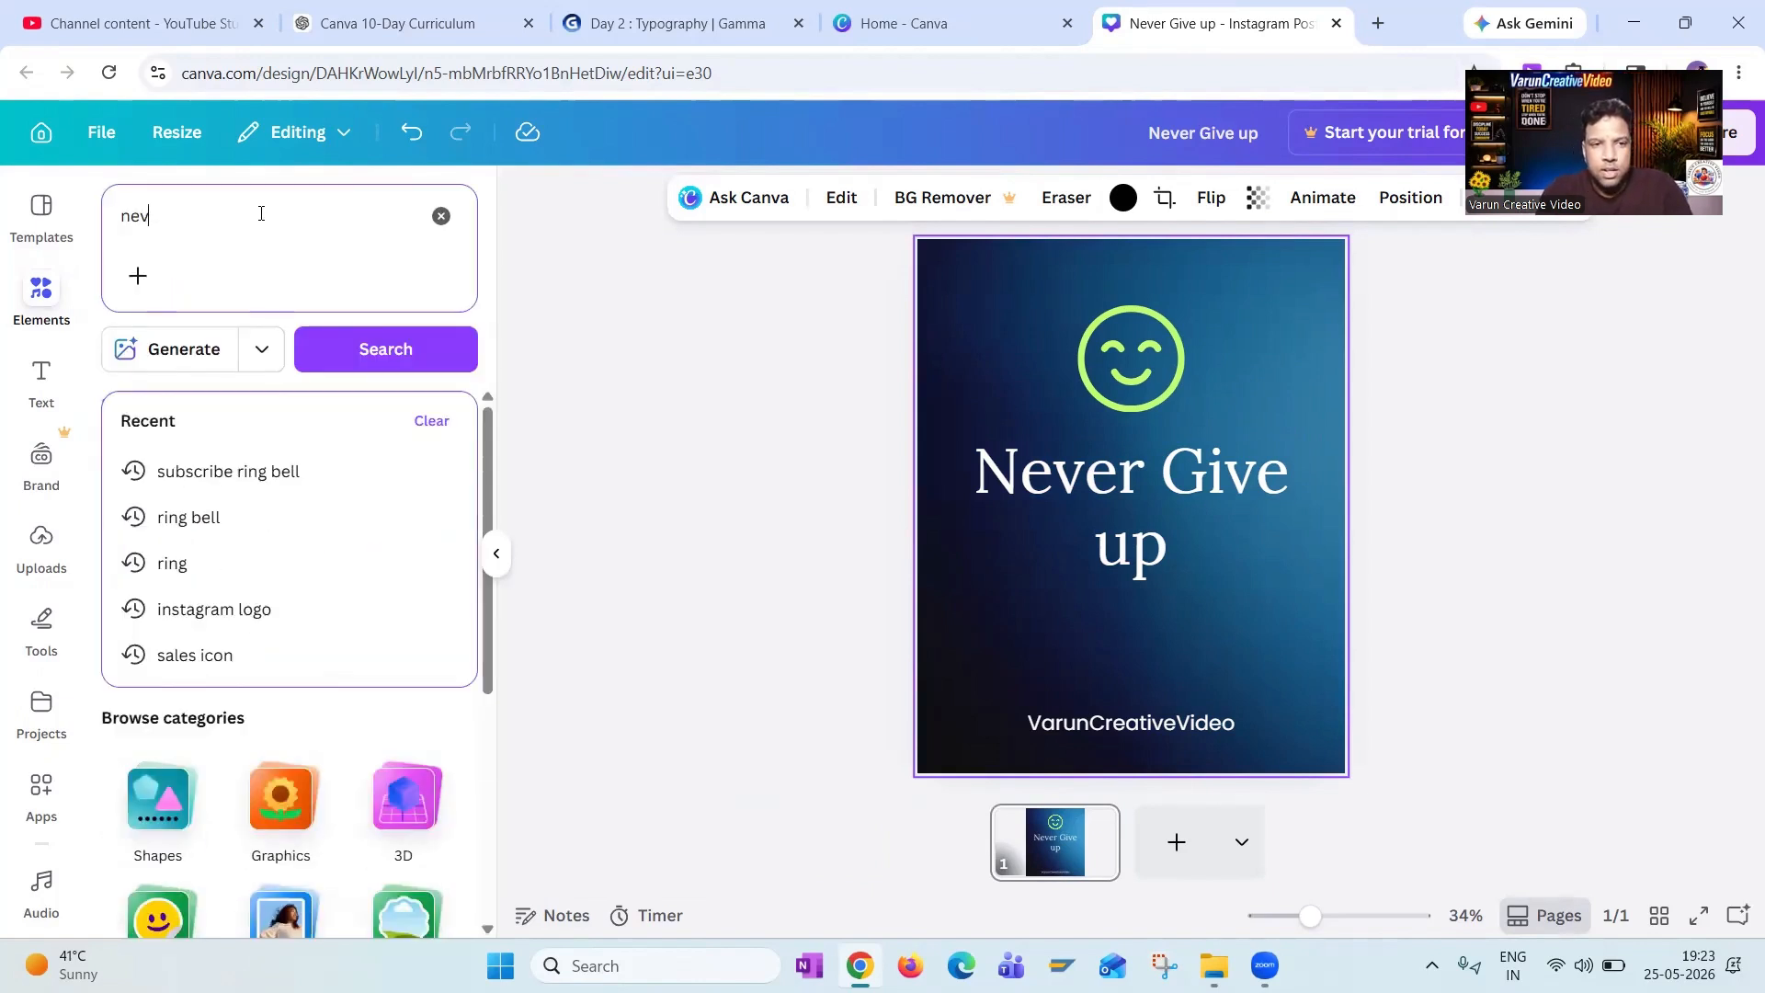
text(er)
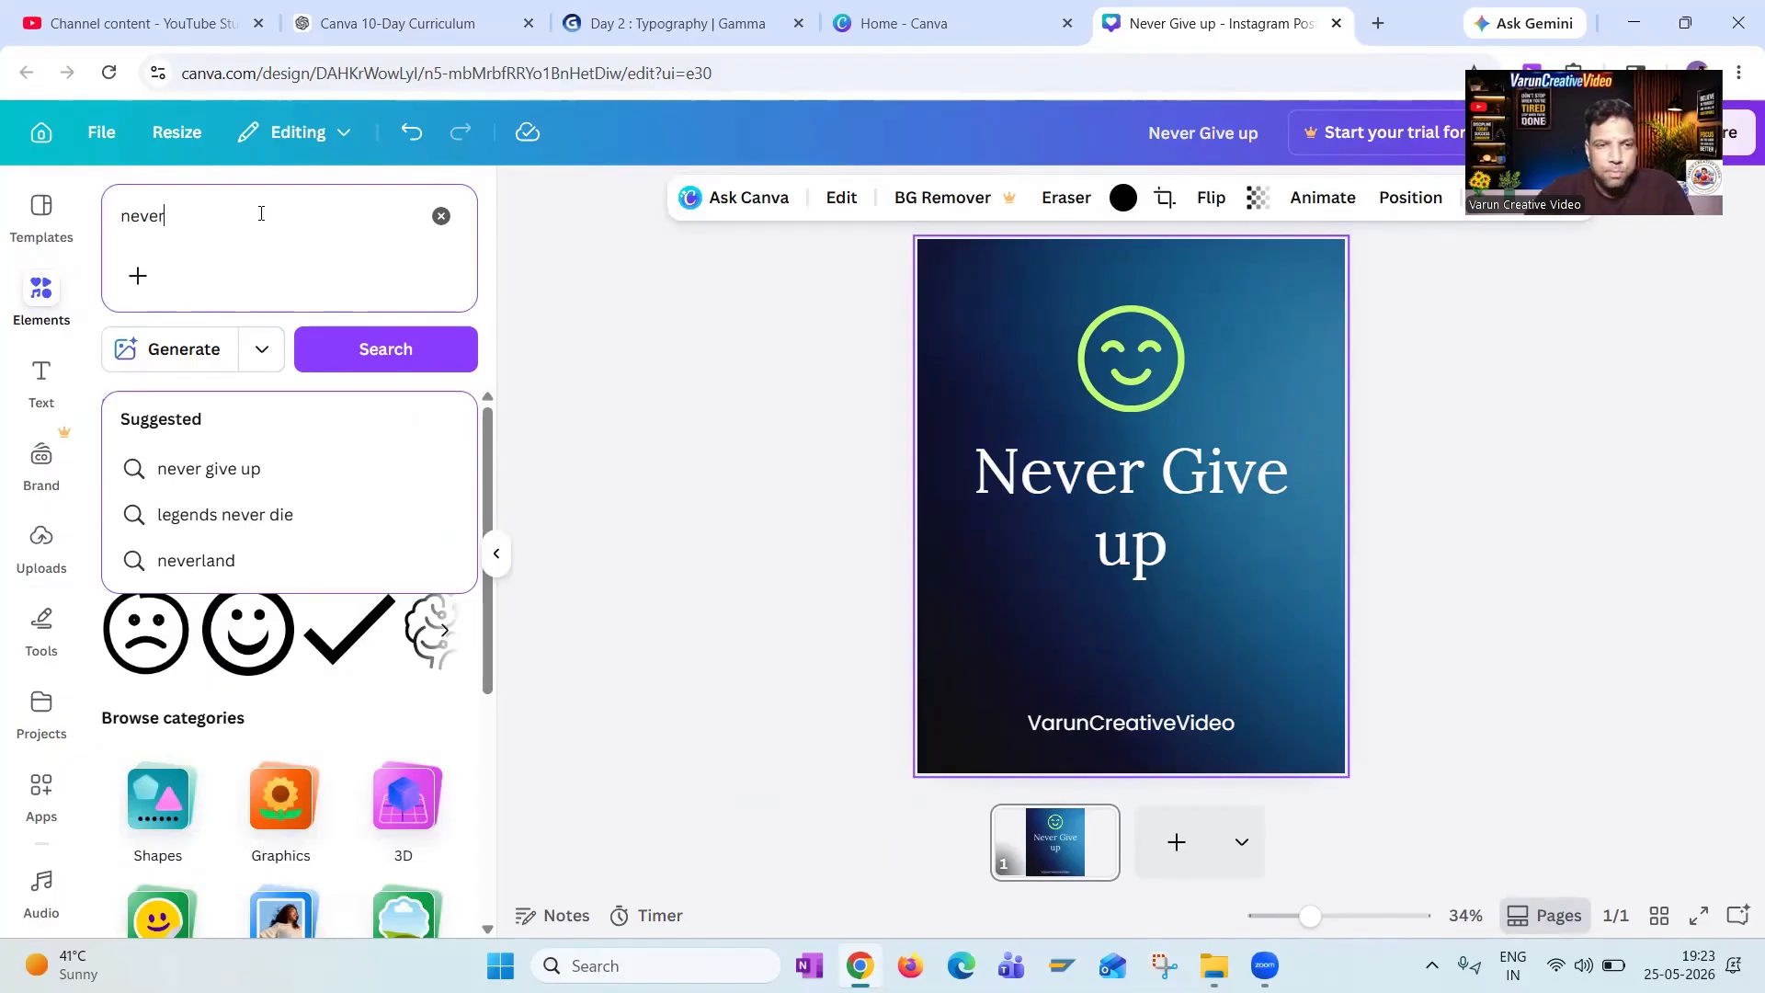
text( giv)
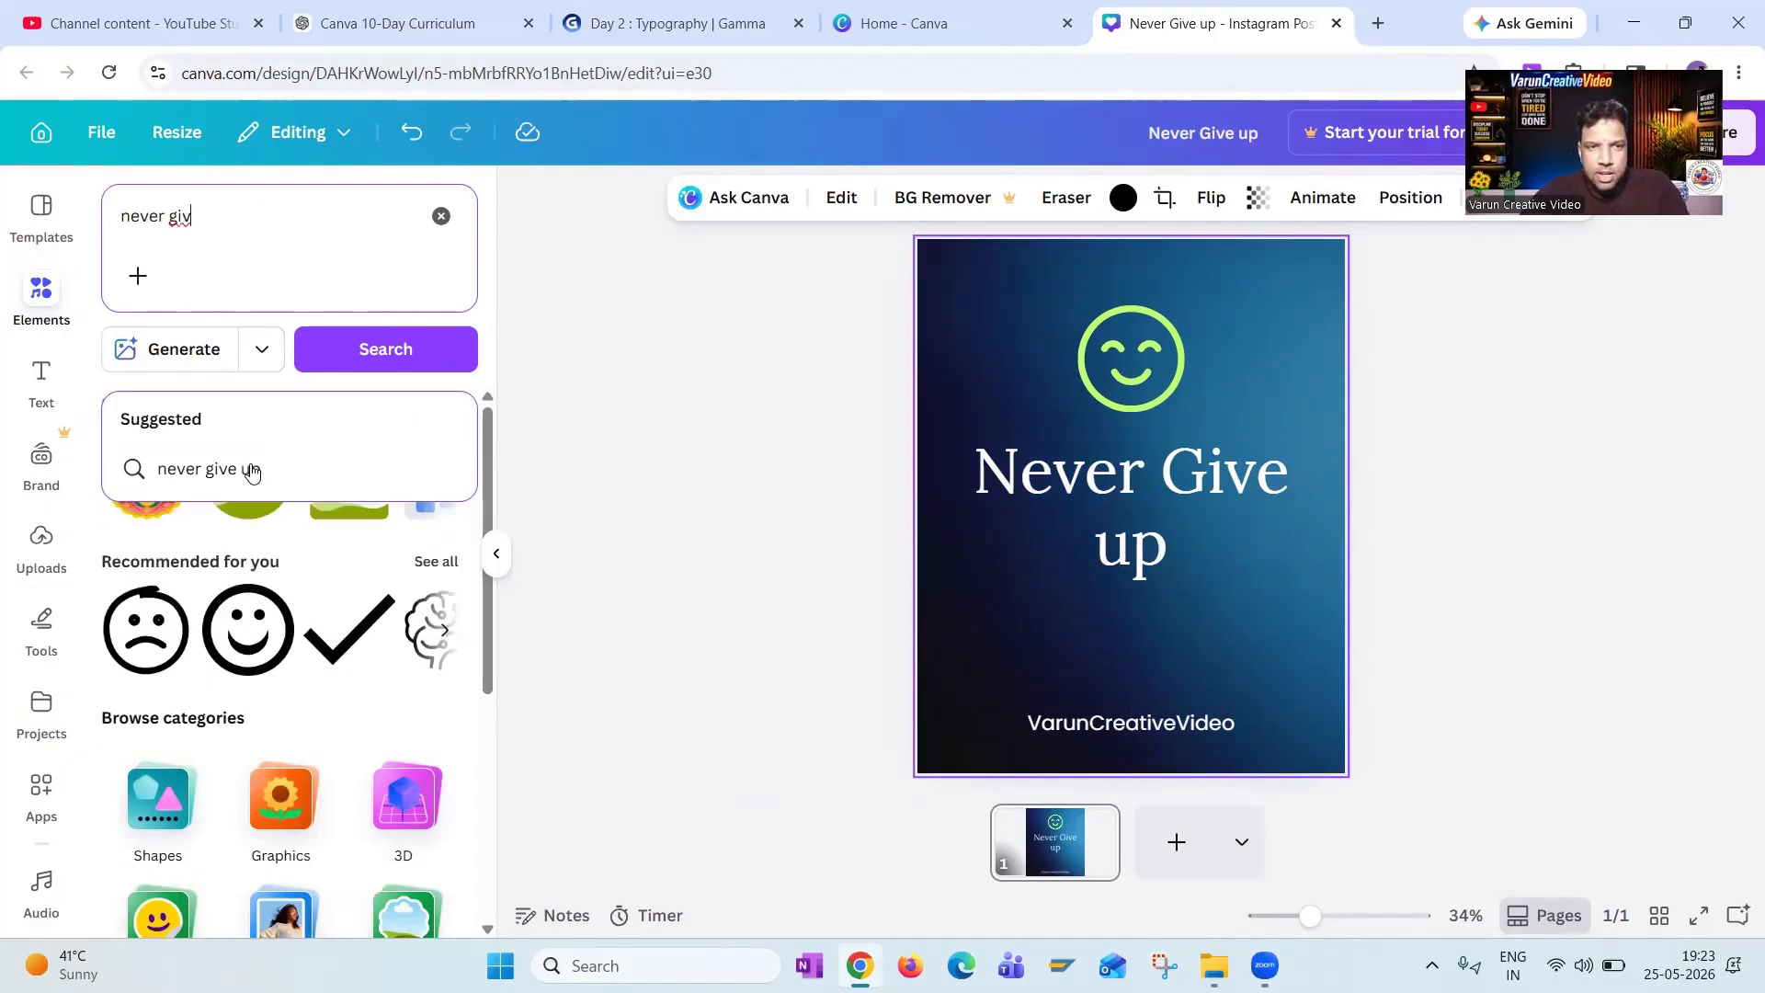
click(252, 469)
click(394, 355)
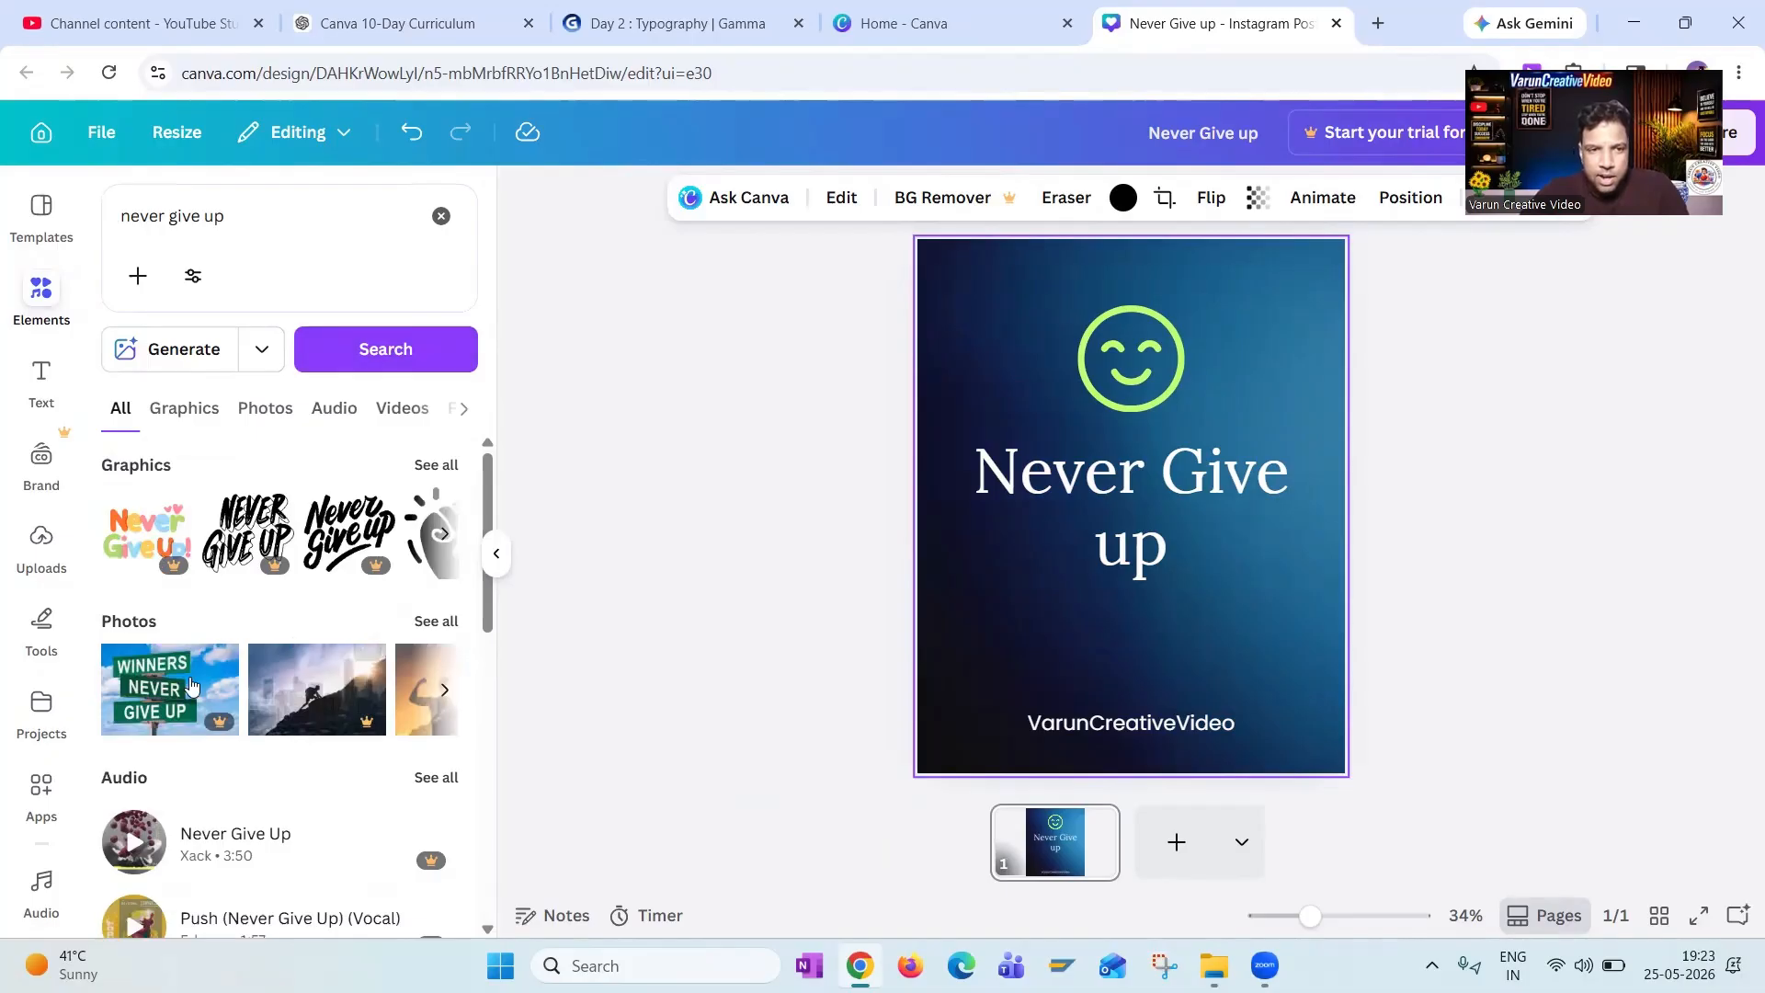
Add the 3D thumbs-up hand with the cream knitted sleeve from the 3D results to the post.
scroll(191, 684, down, 1)
scroll(191, 711, down, 3)
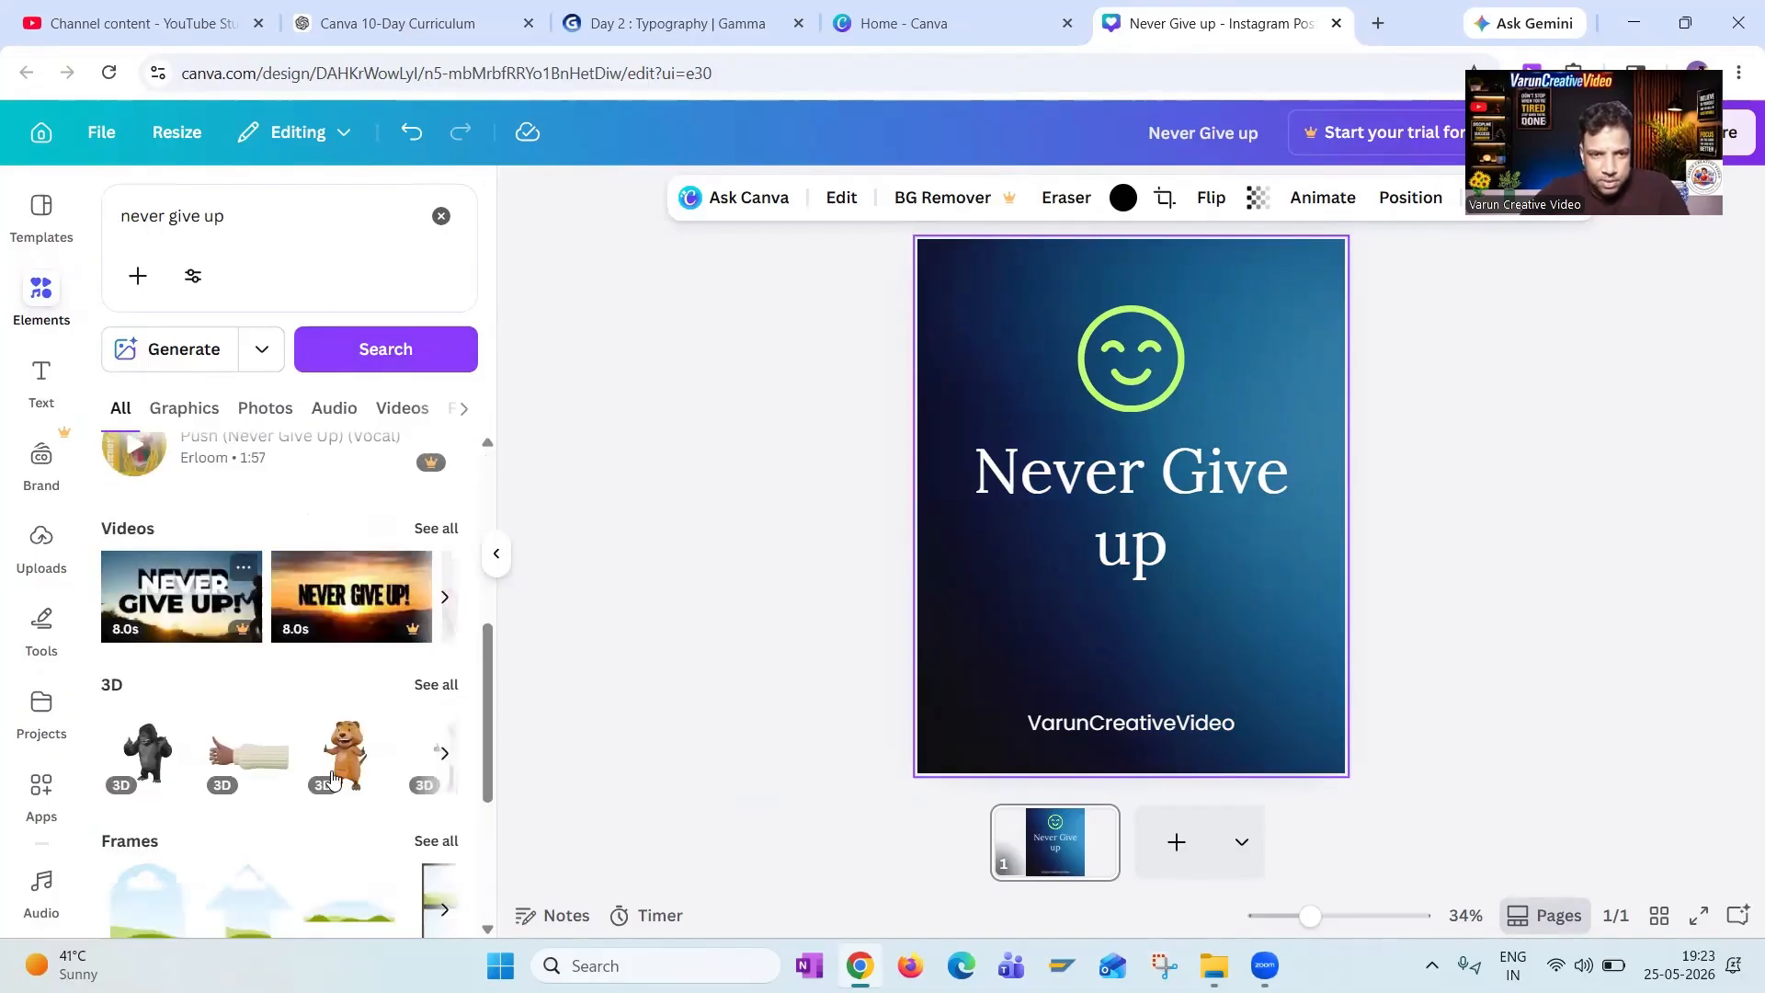
scroll(334, 781, down, 1)
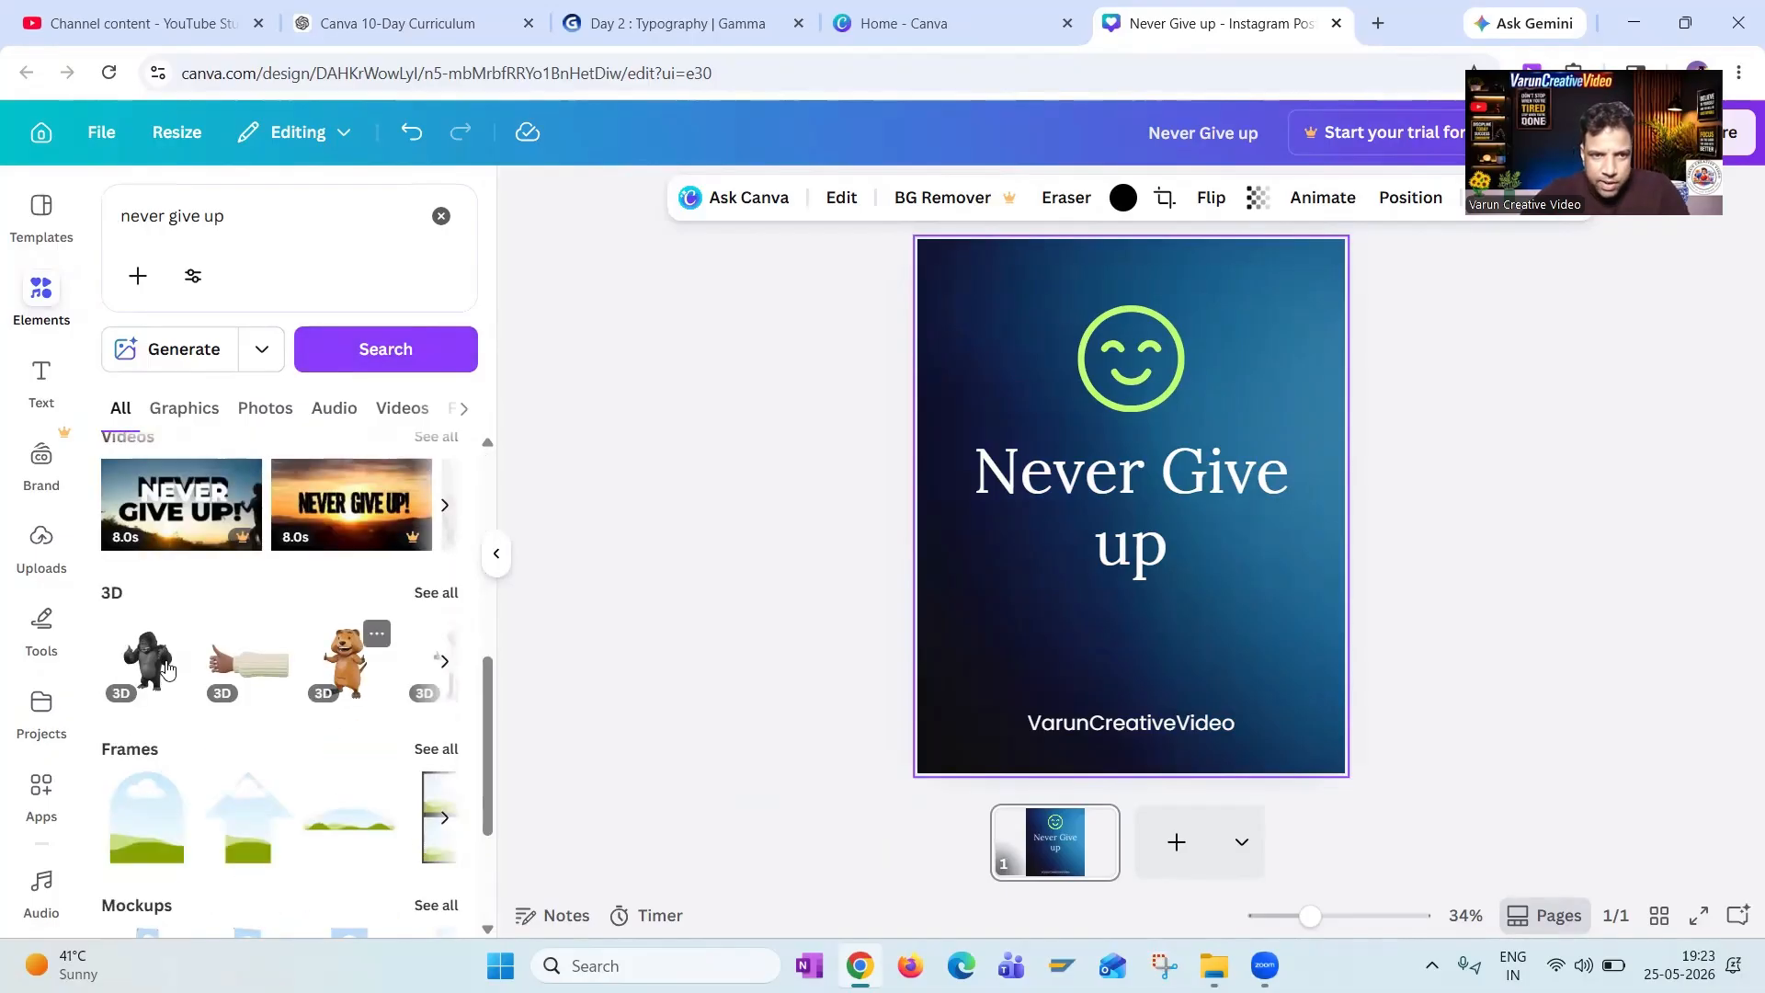
click(244, 669)
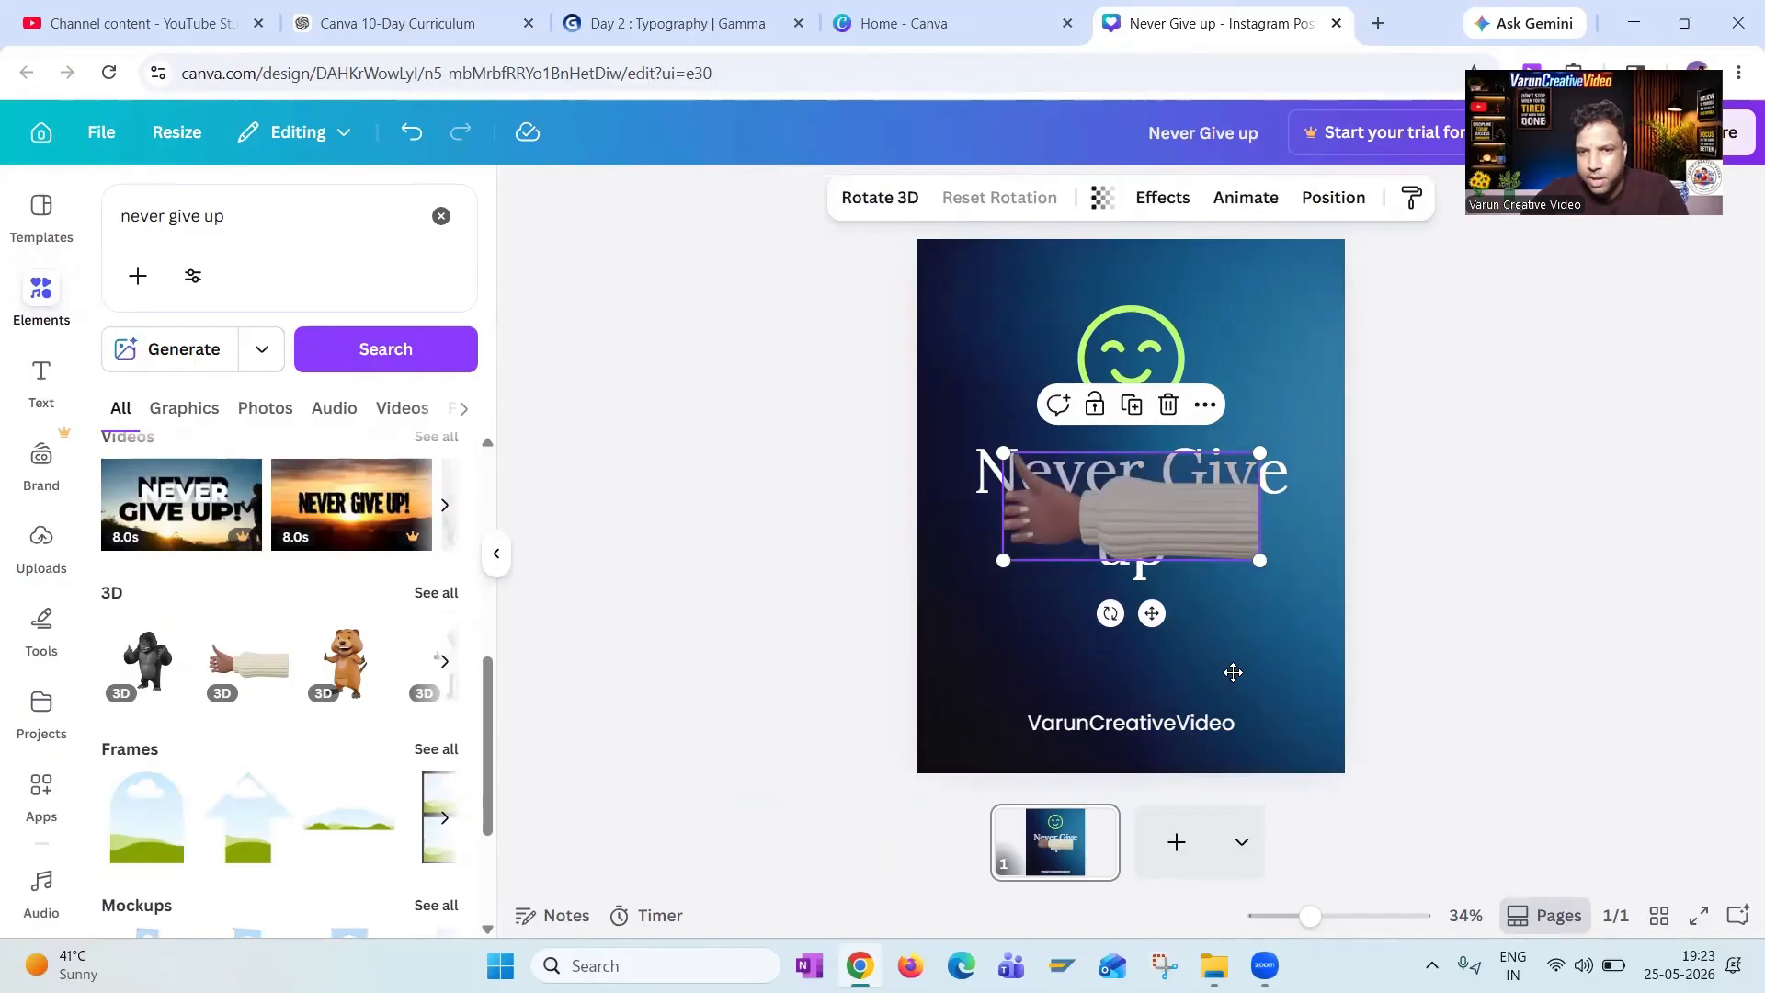
Shrink the 3D thumbs-up hand and place it between the heading and the VarunCreativeVideo text.
drag(1253, 555, 1251, 598)
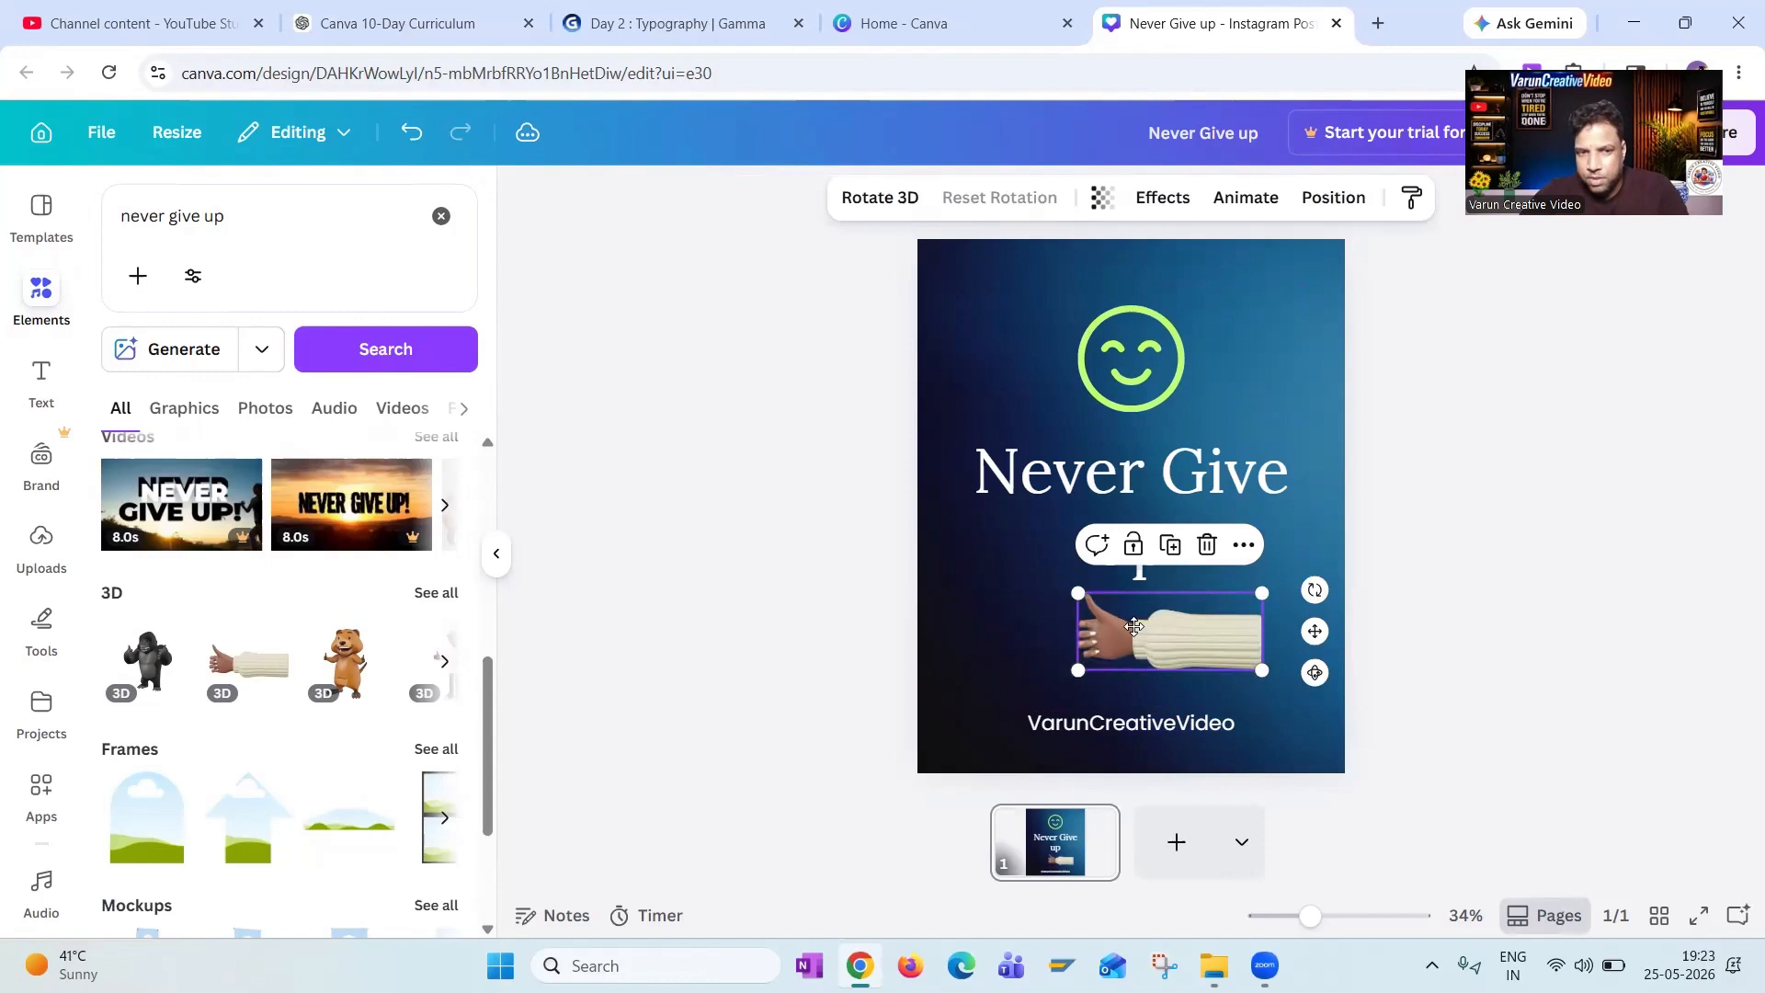
drag(1134, 626, 1083, 626)
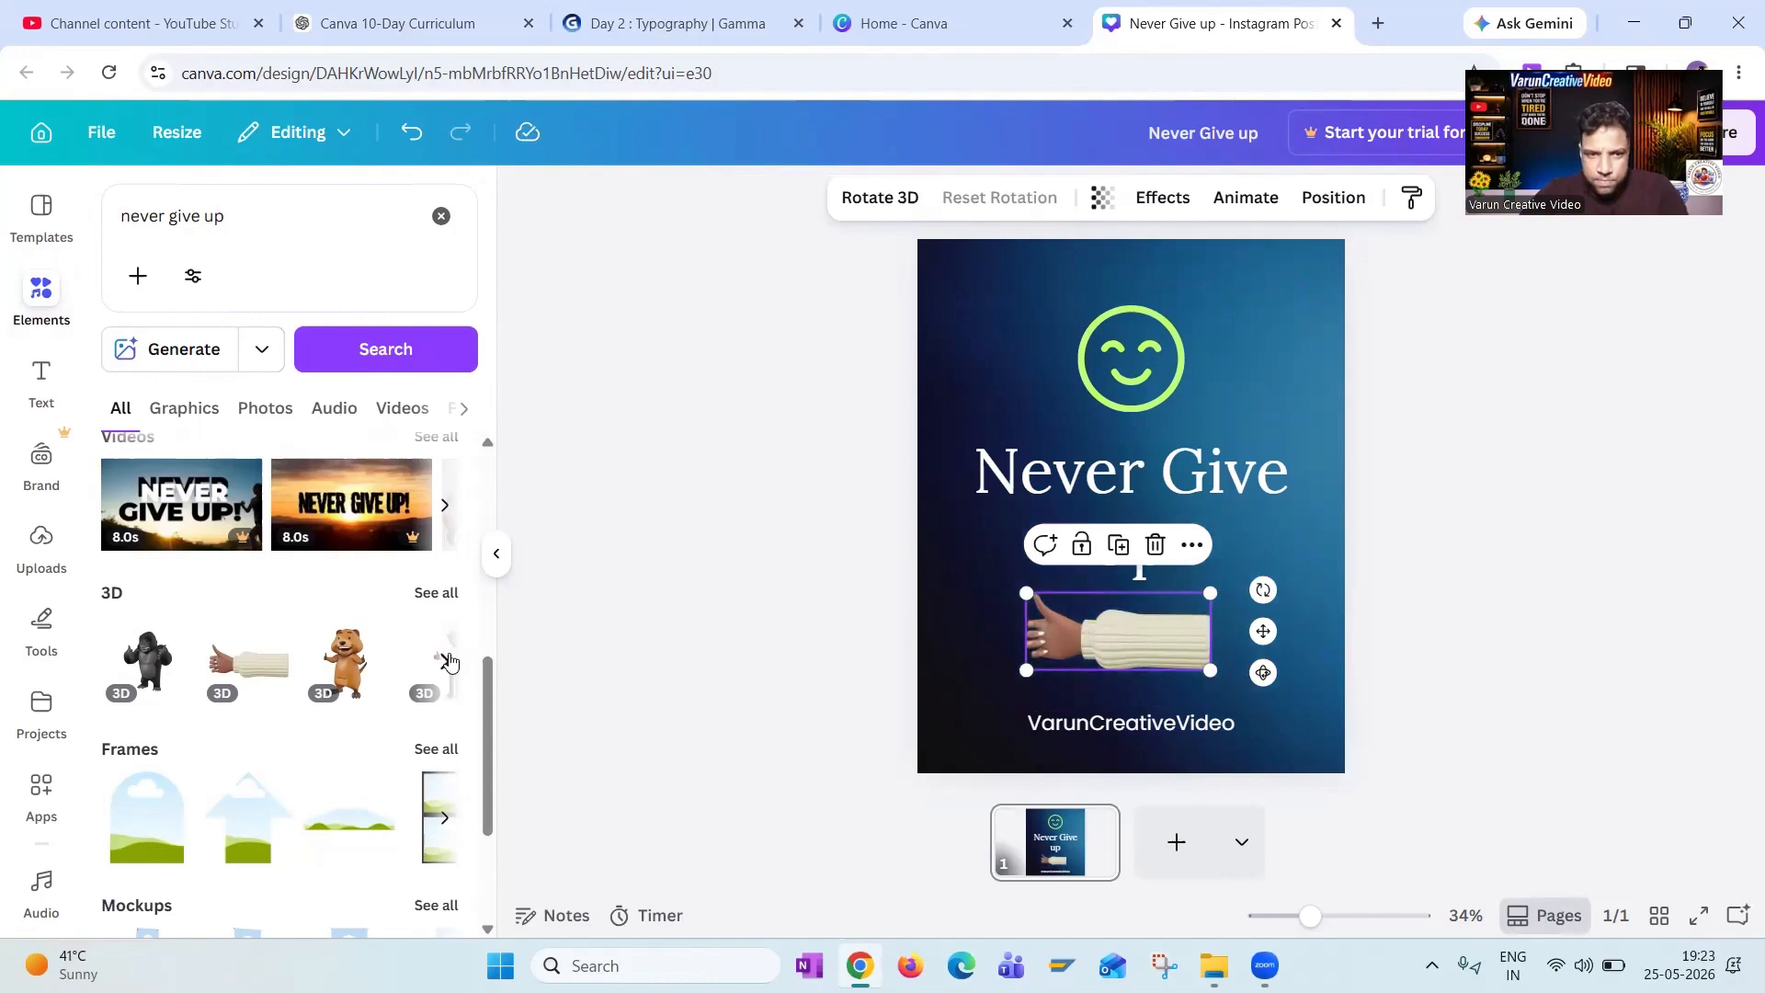
Add the 3D man in a blue shirt giving a thumbs-up from the 3D results, and delete the 3D hand.
click(447, 661)
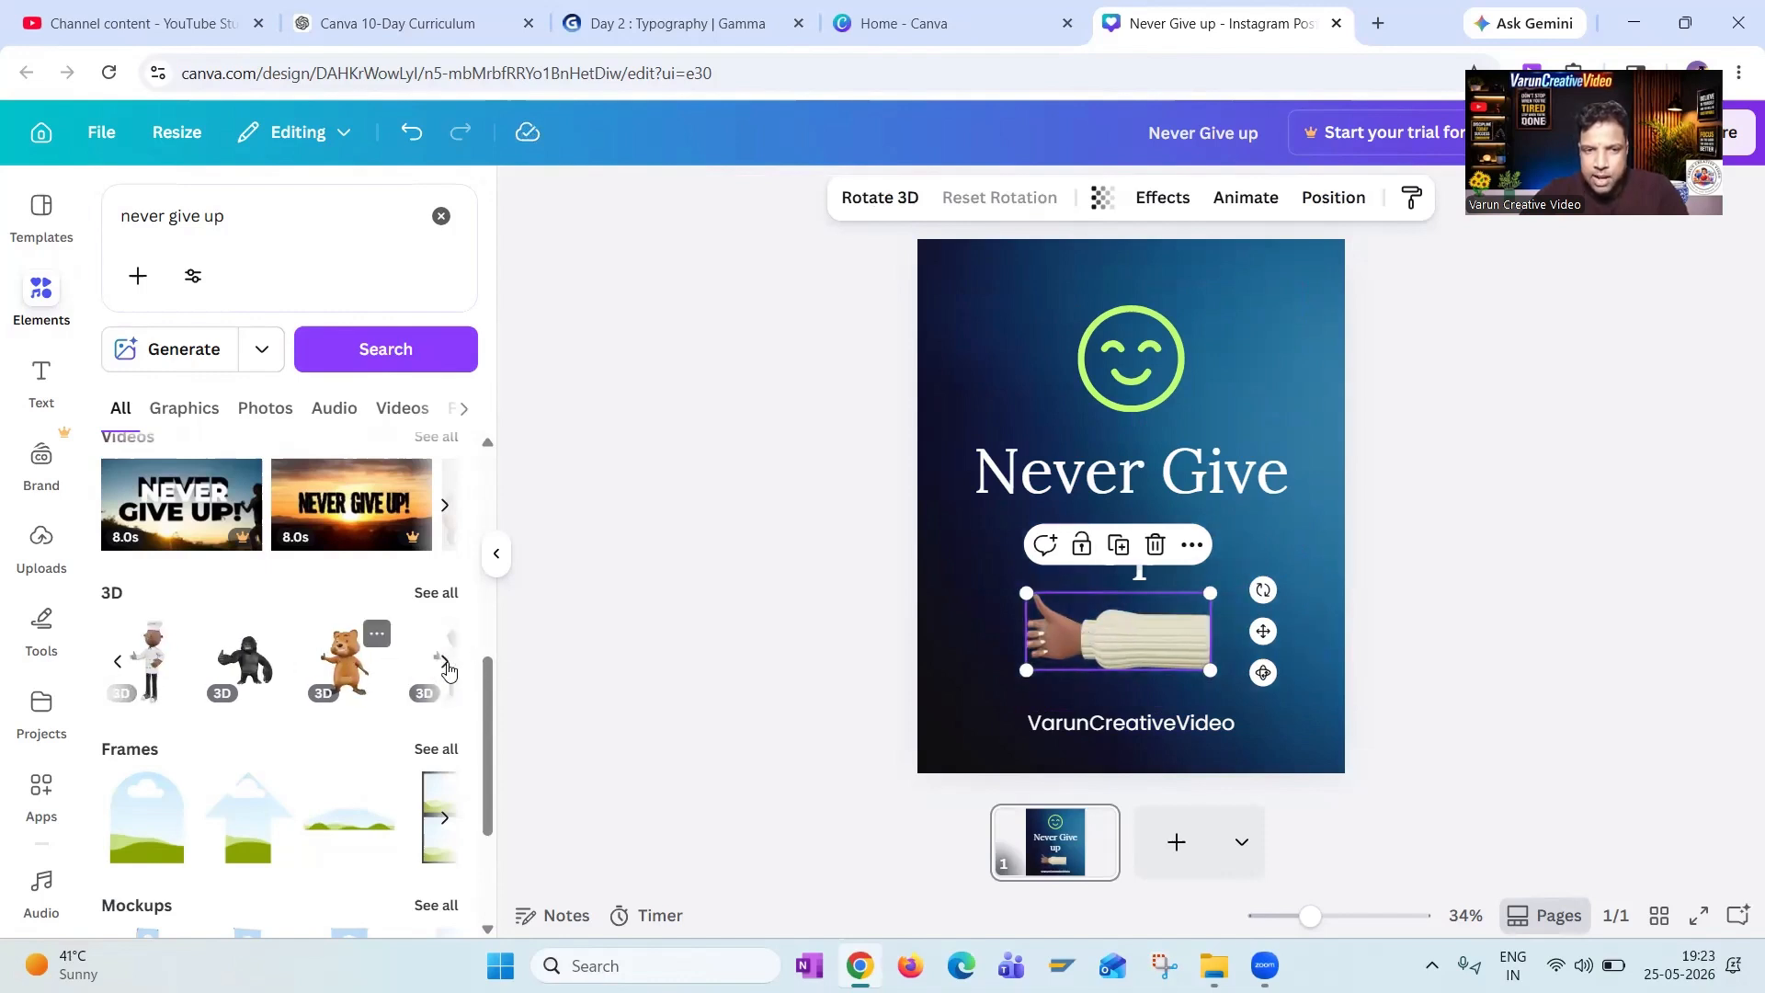
click(444, 665)
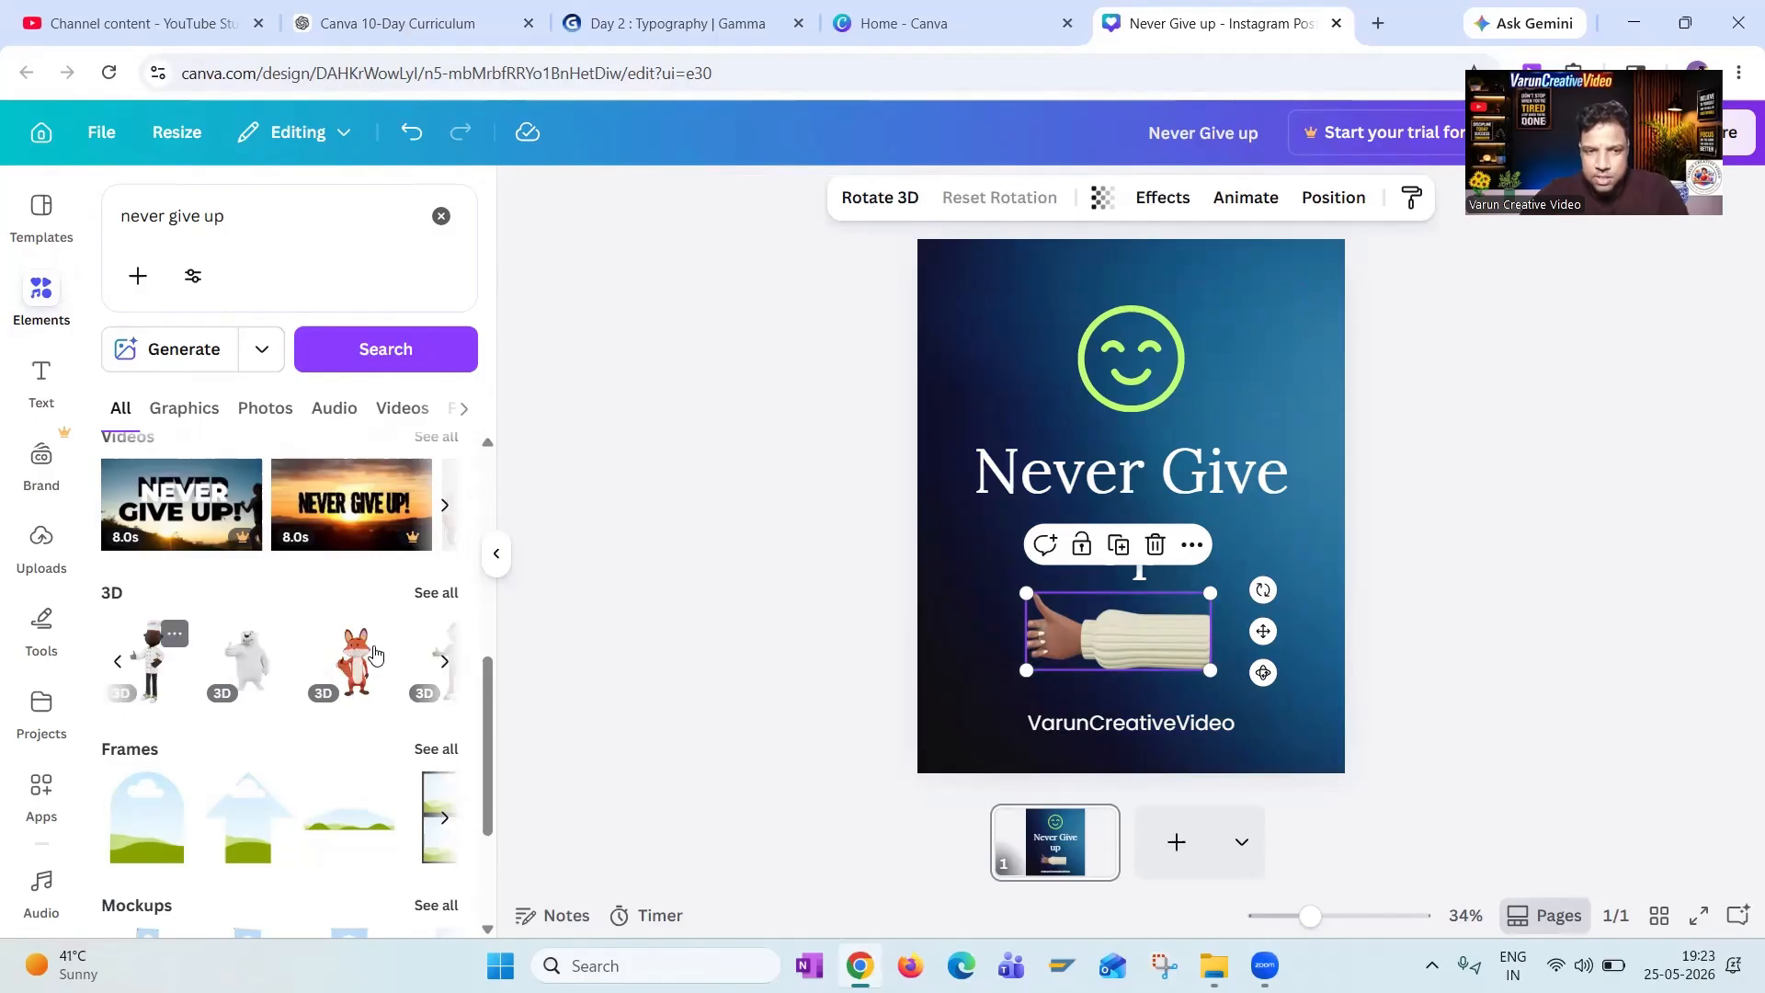
click(444, 661)
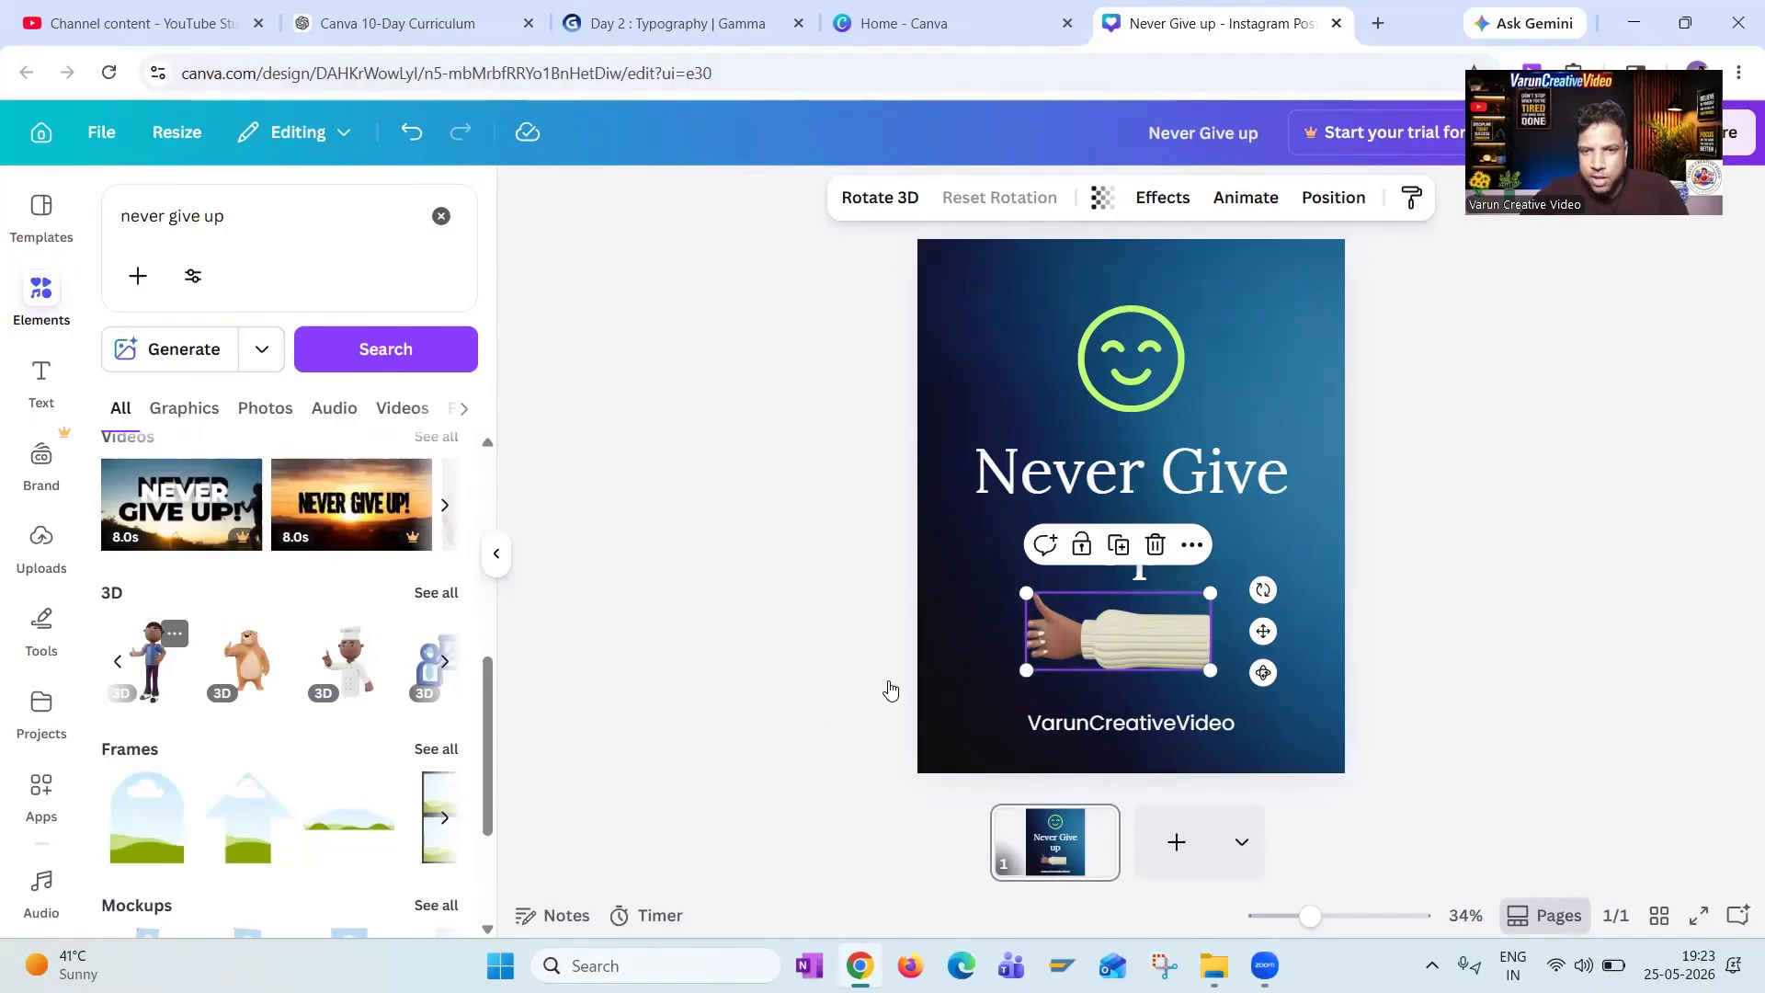
click(1112, 632)
drag(1125, 607, 1339, 597)
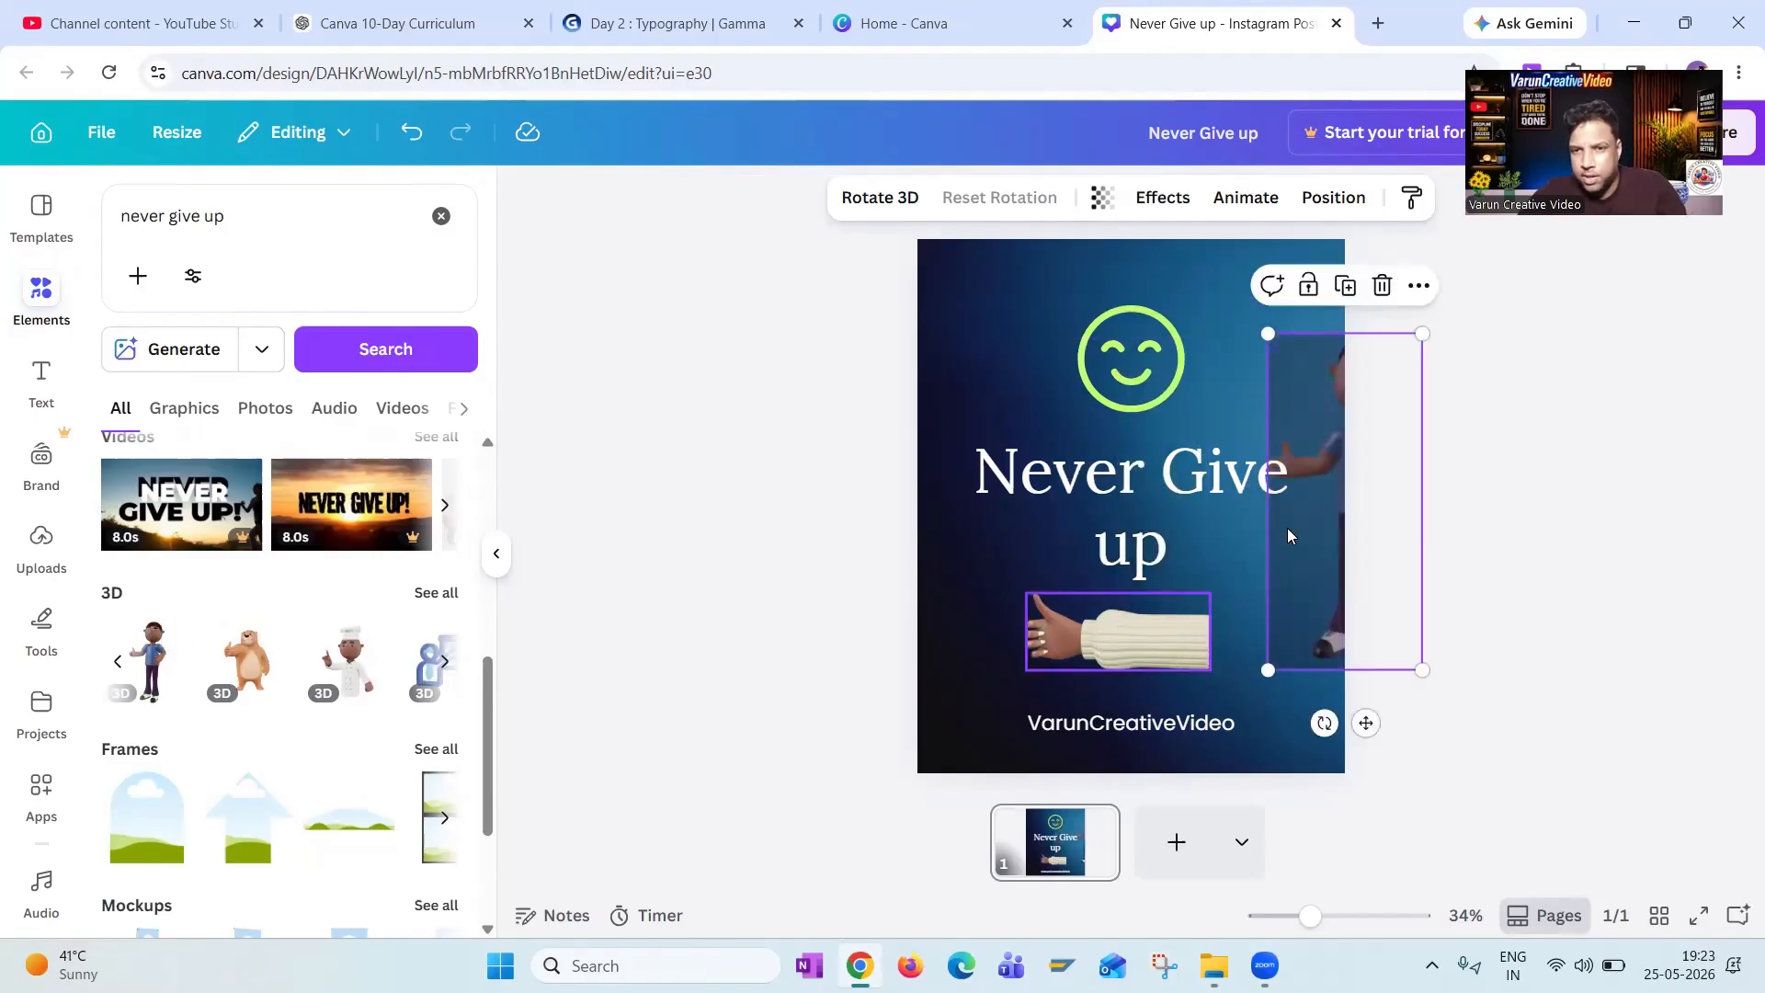
key(Delete)
Resize the 3D man to about two thirds of the post's height and place him along the post's right side.
drag(1343, 474, 1108, 614)
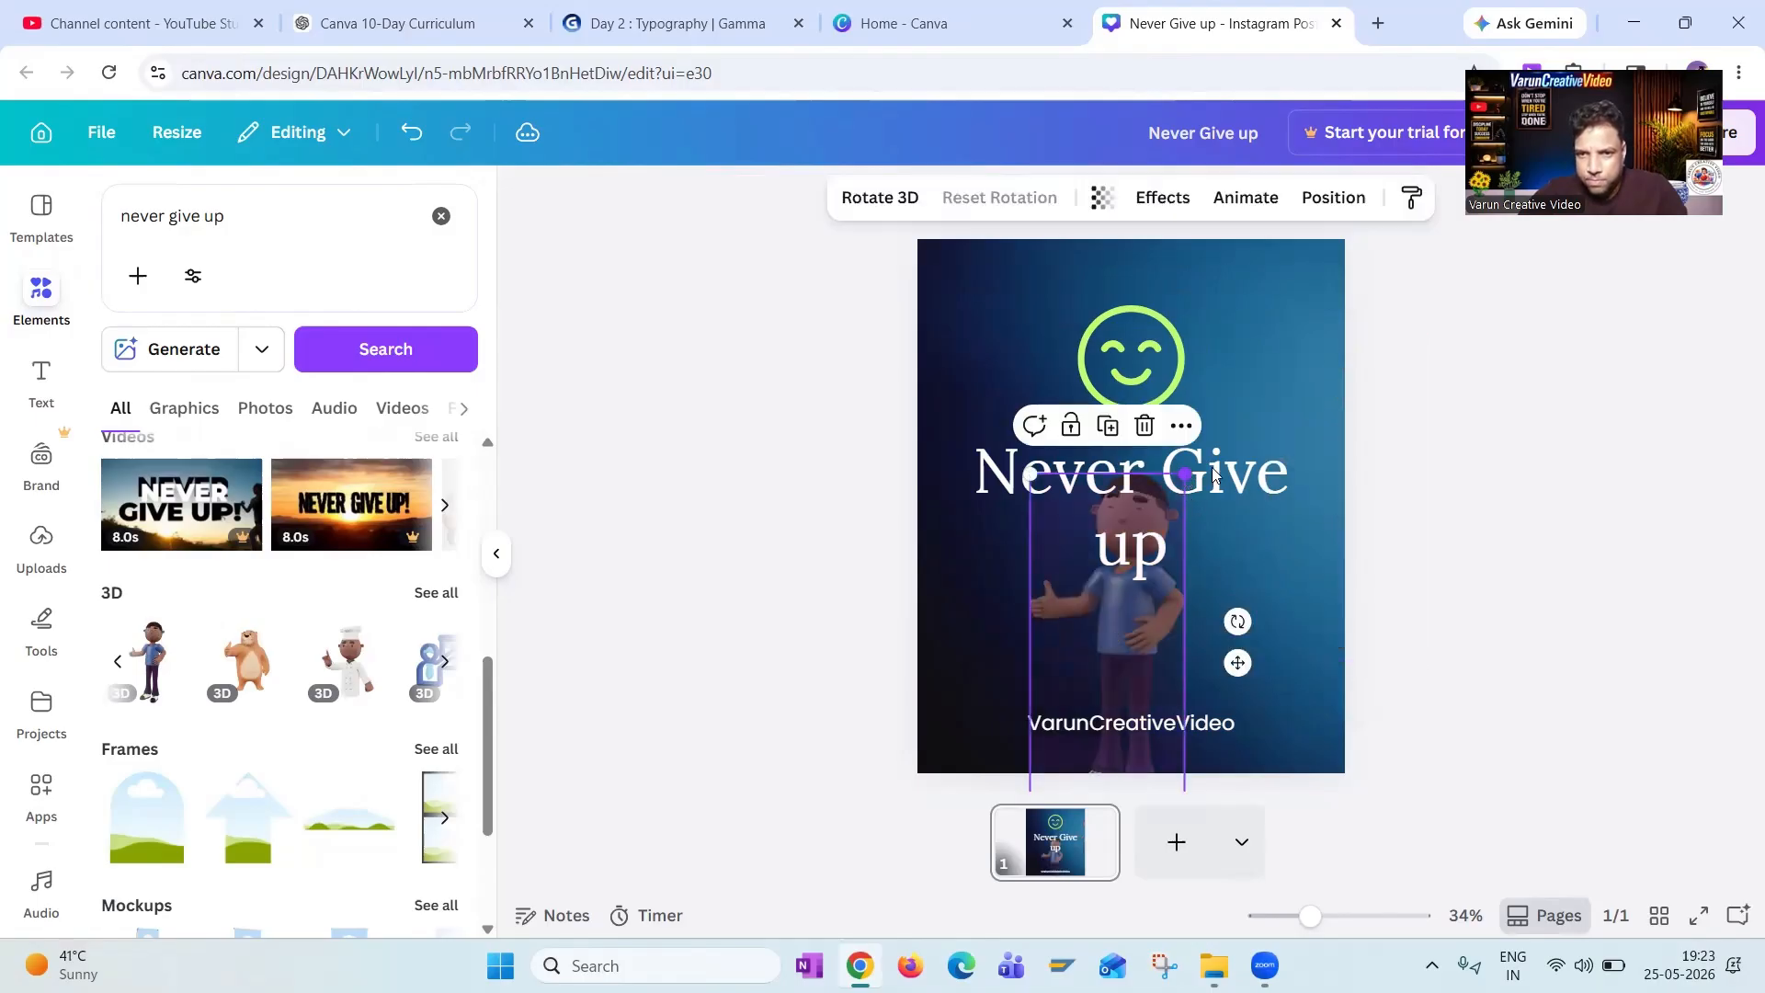
drag(1232, 654, 1154, 678)
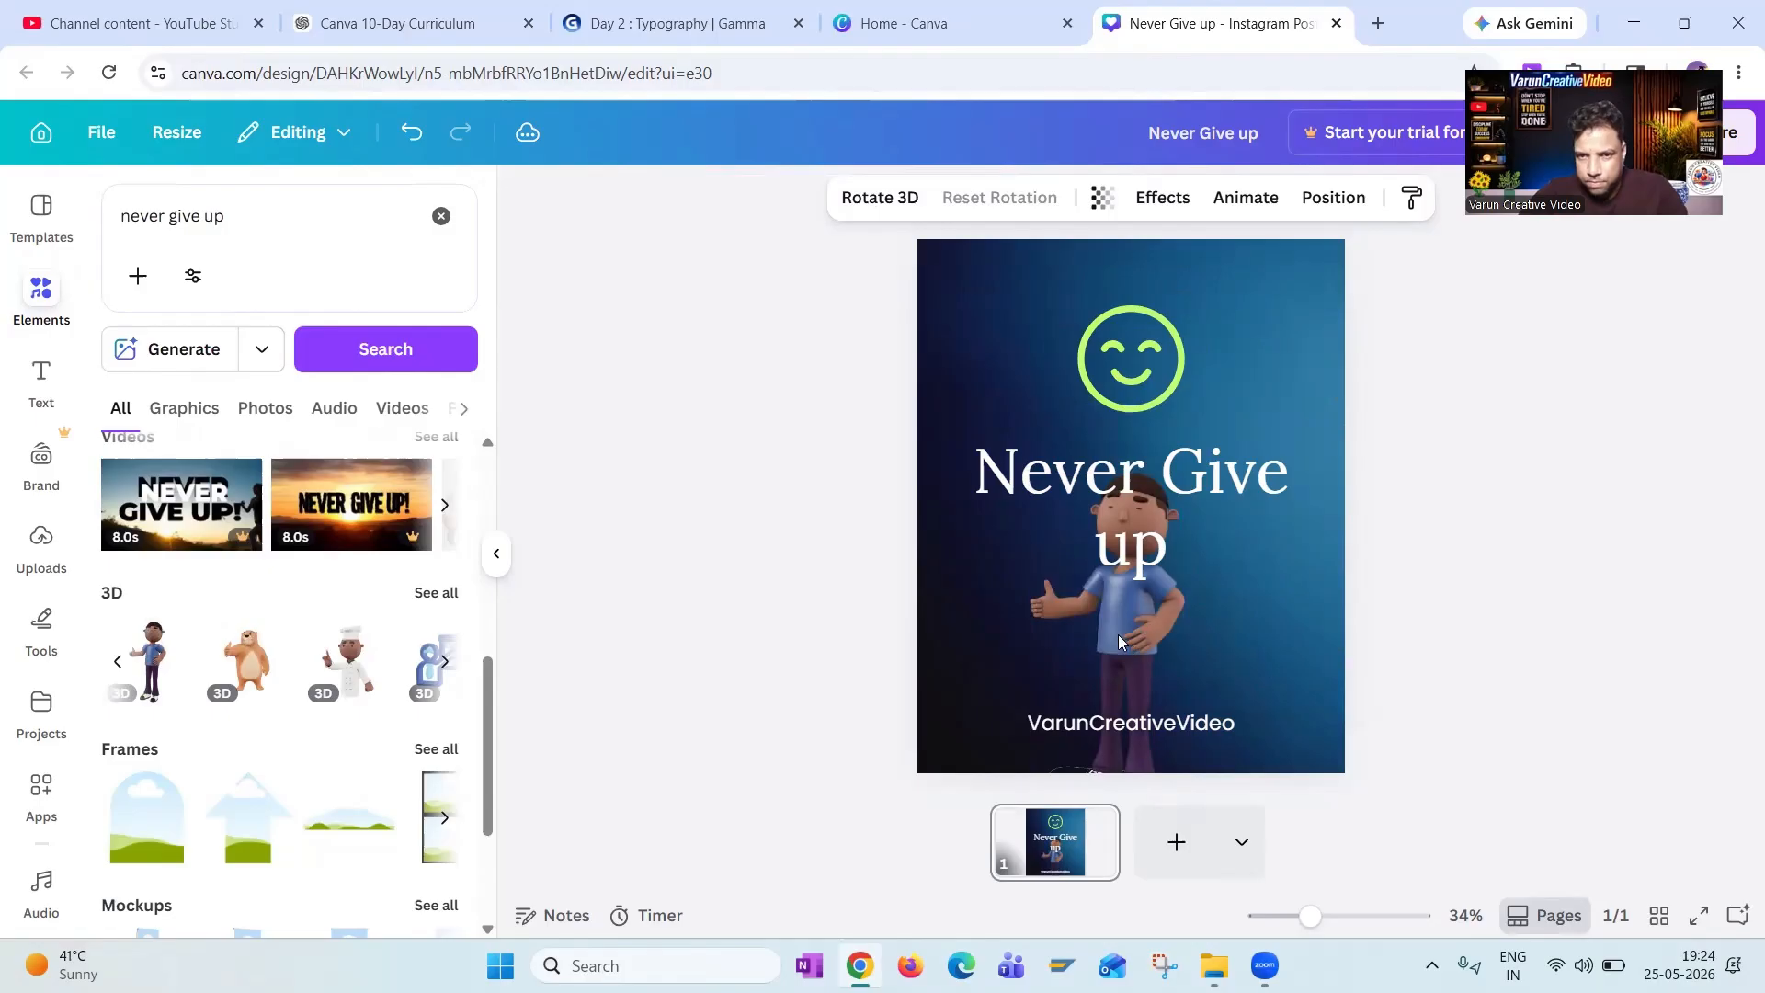
drag(1110, 638, 1292, 572)
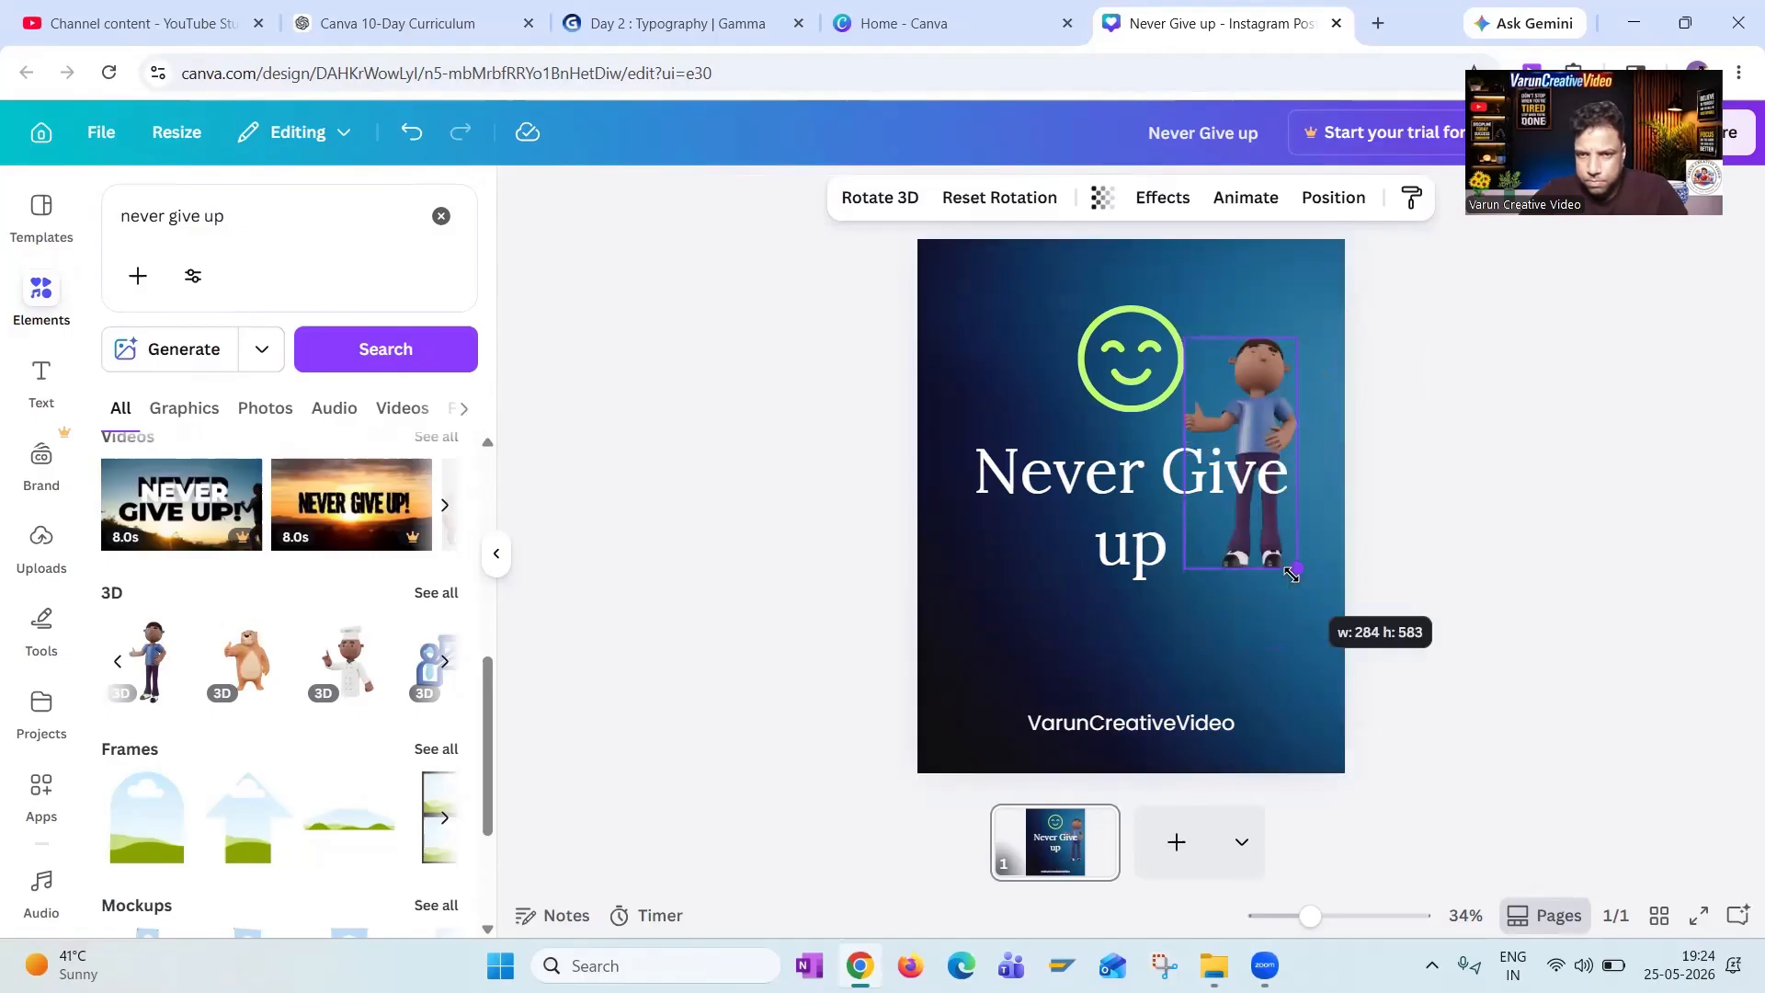
drag(1292, 574, 1271, 514)
drag(1227, 569, 1272, 544)
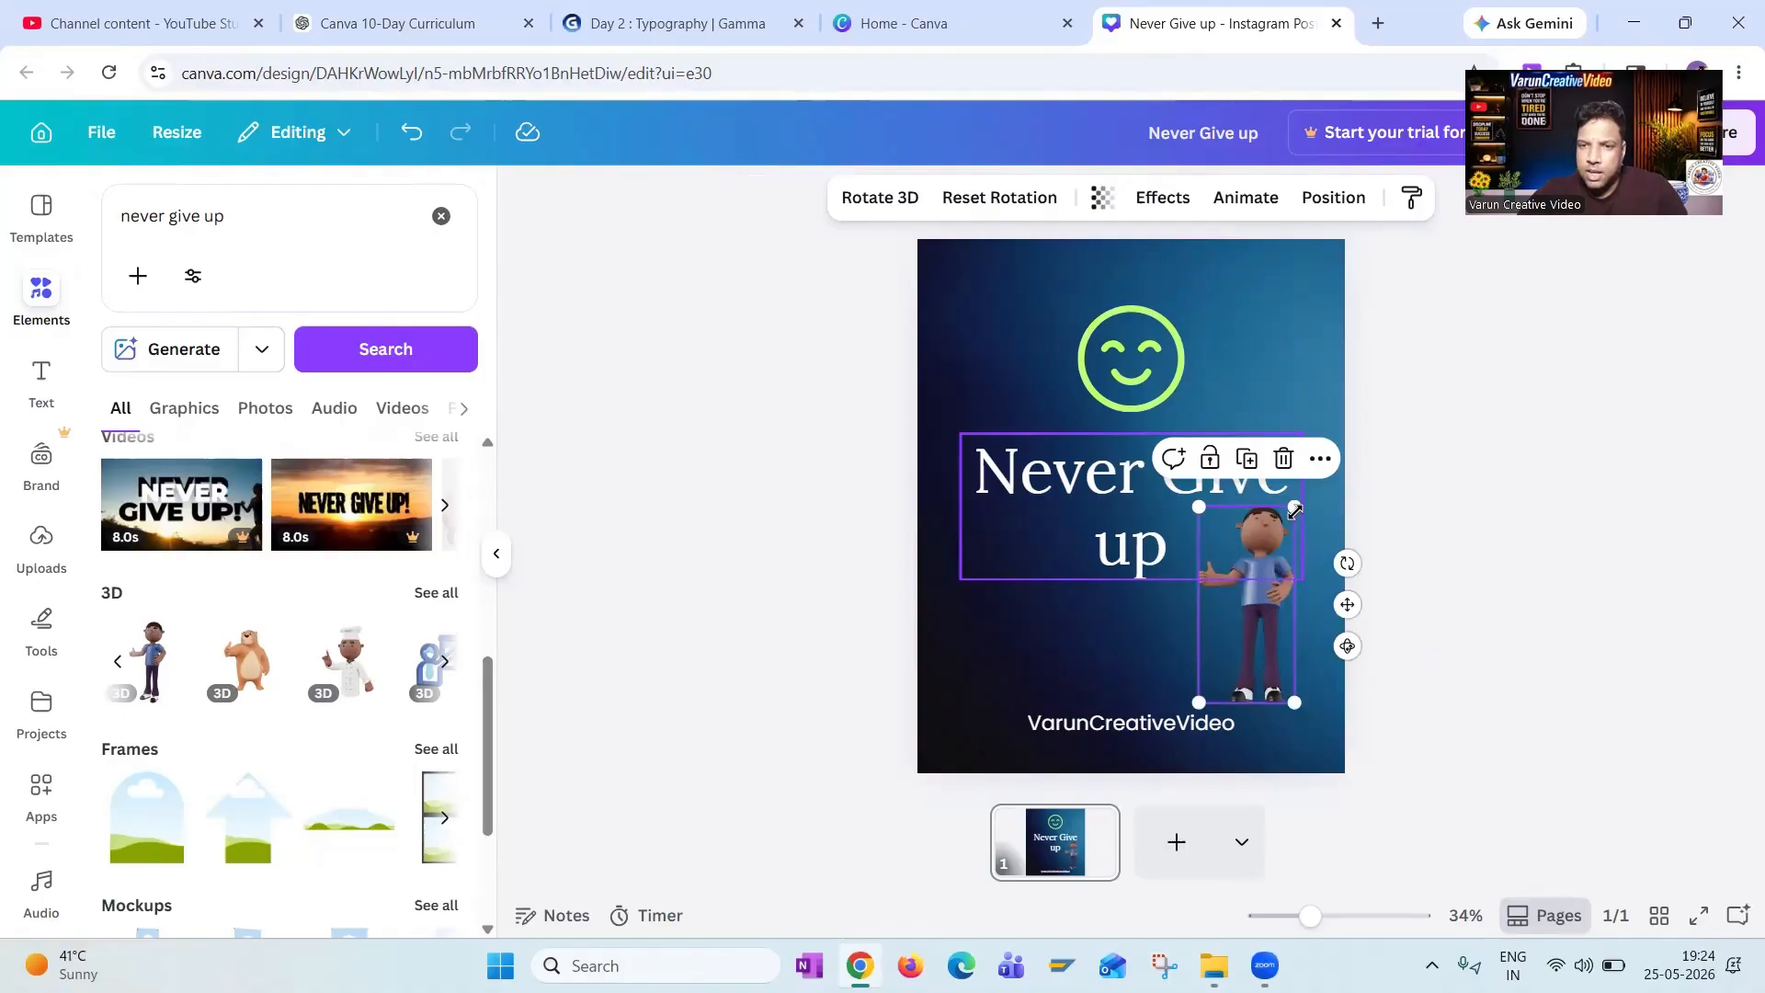
drag(1395, 343, 1378, 331)
drag(1267, 435, 1267, 419)
Move the smiley above the left part of the heading and shift the 3D man slightly up and left.
drag(1099, 377, 1002, 377)
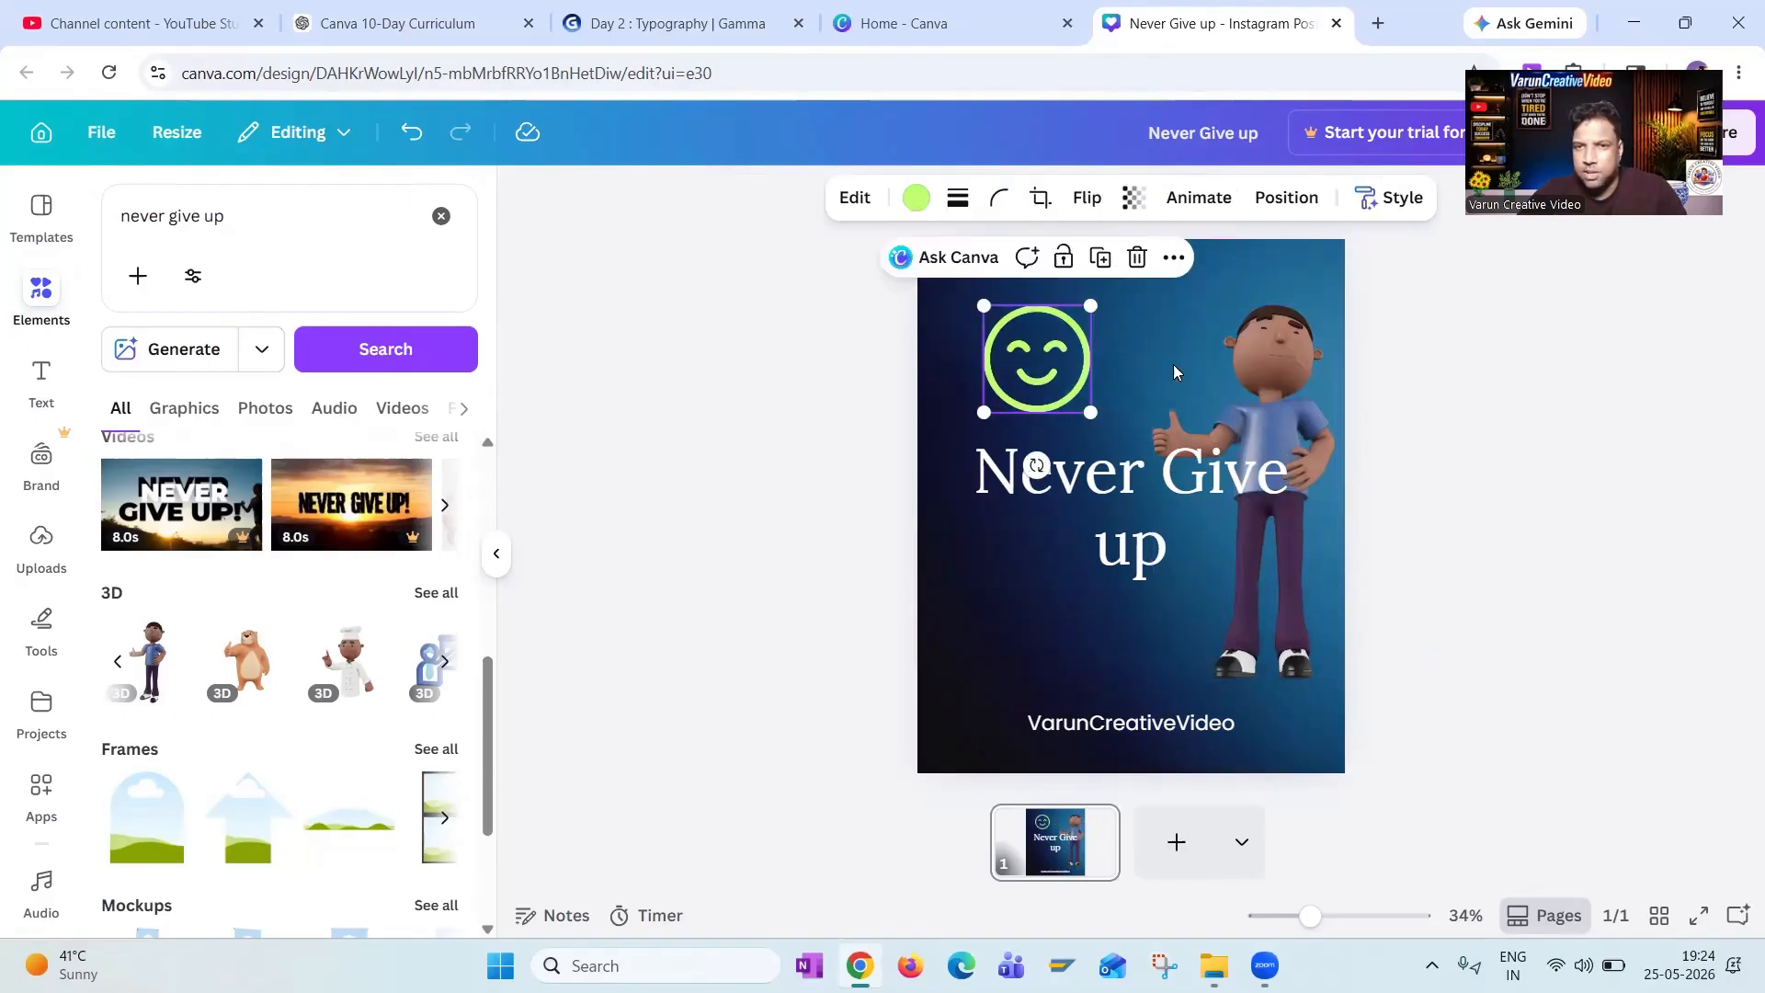
click(1234, 358)
drag(1233, 358, 1246, 379)
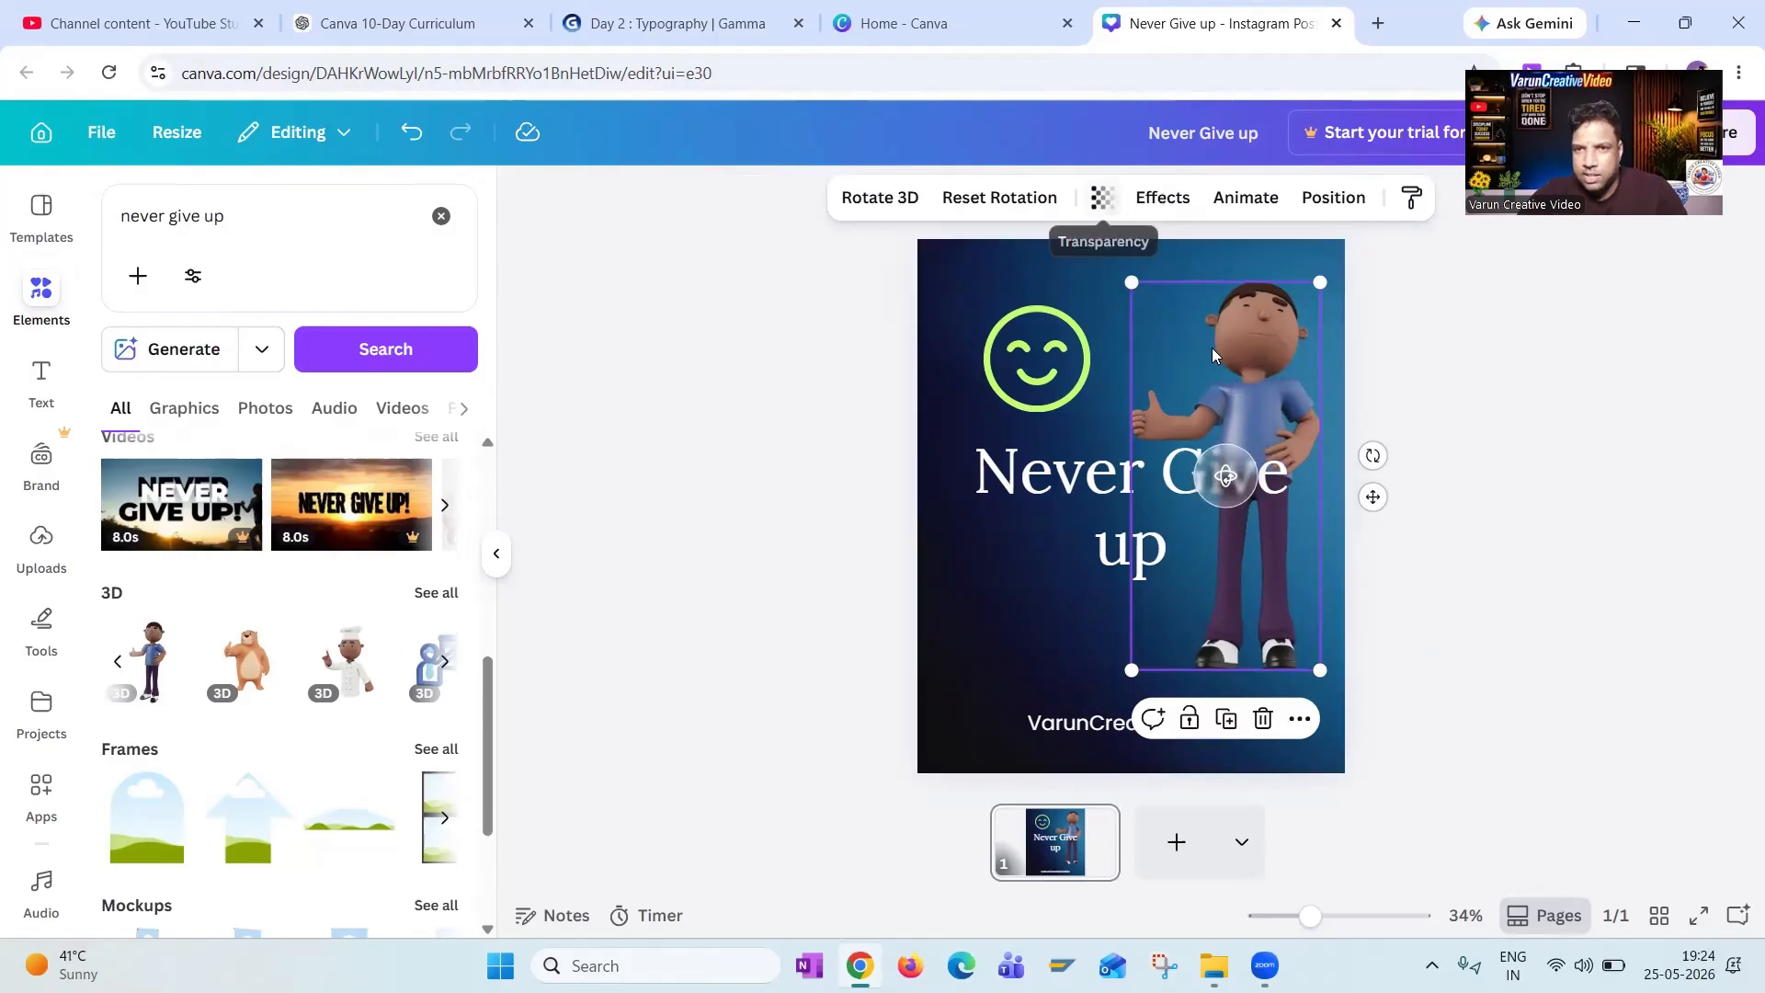
Try the Glow effect at intensity 100, and the default Echo and Drop effects, on the 3D man.
click(319, 295)
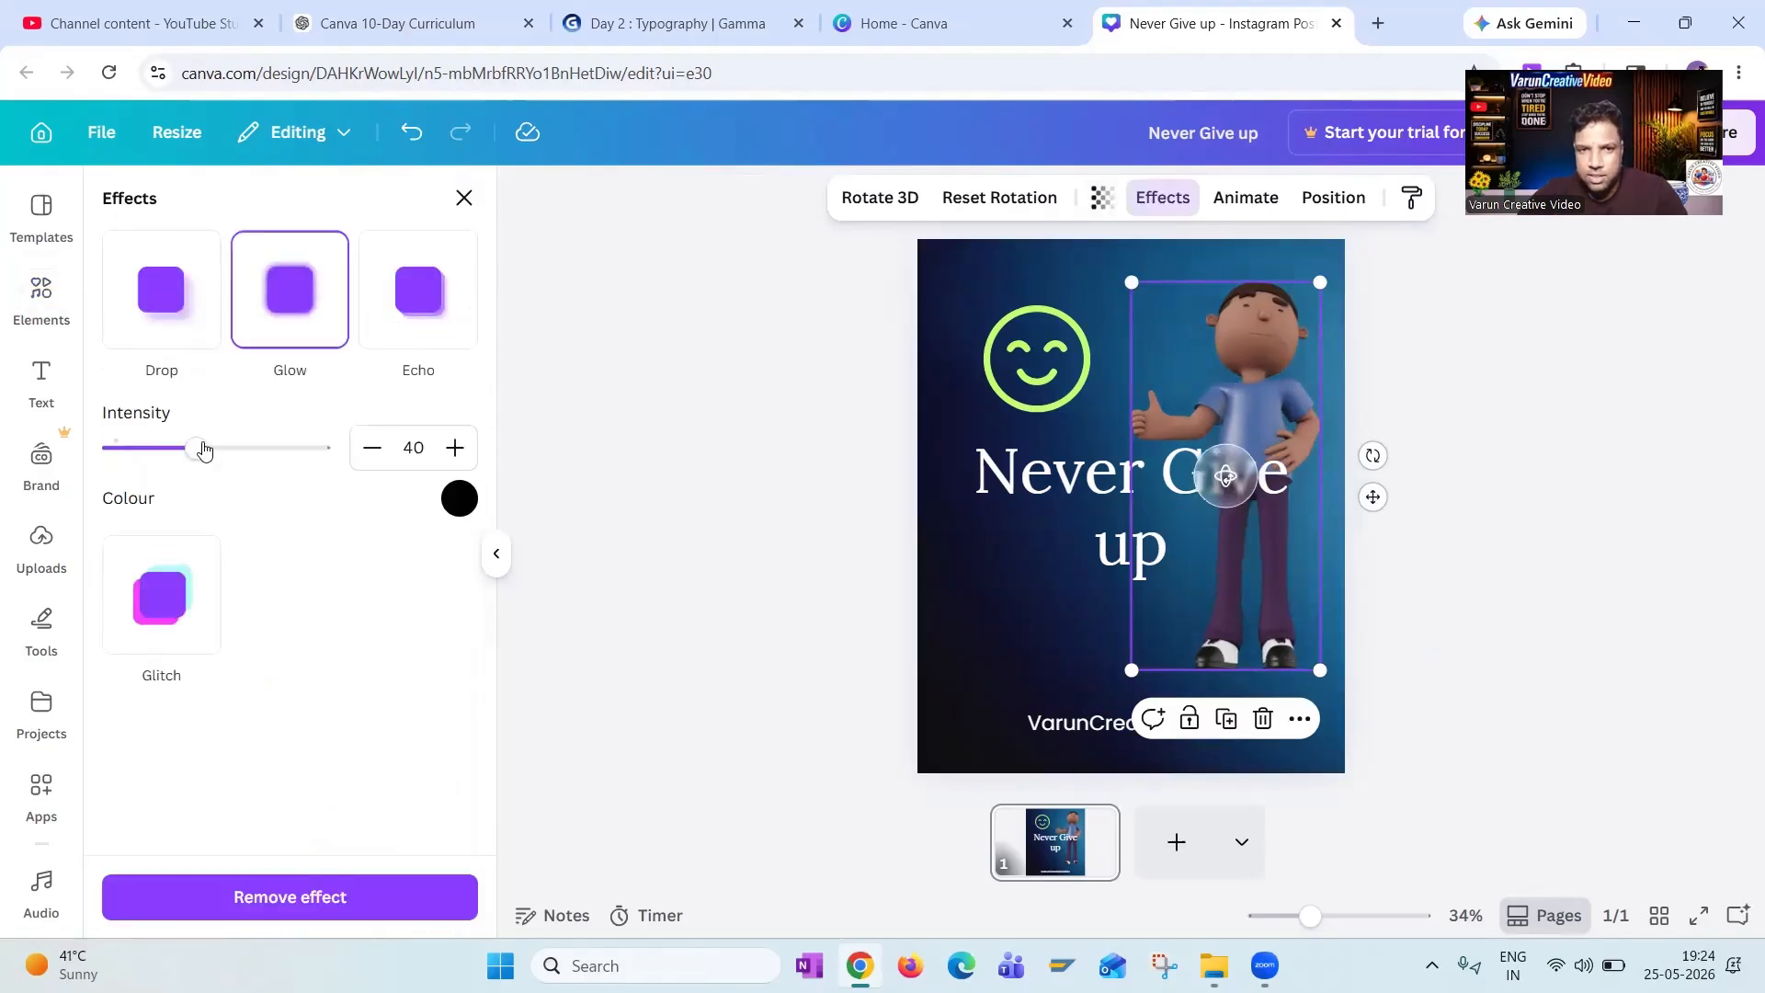
click(336, 448)
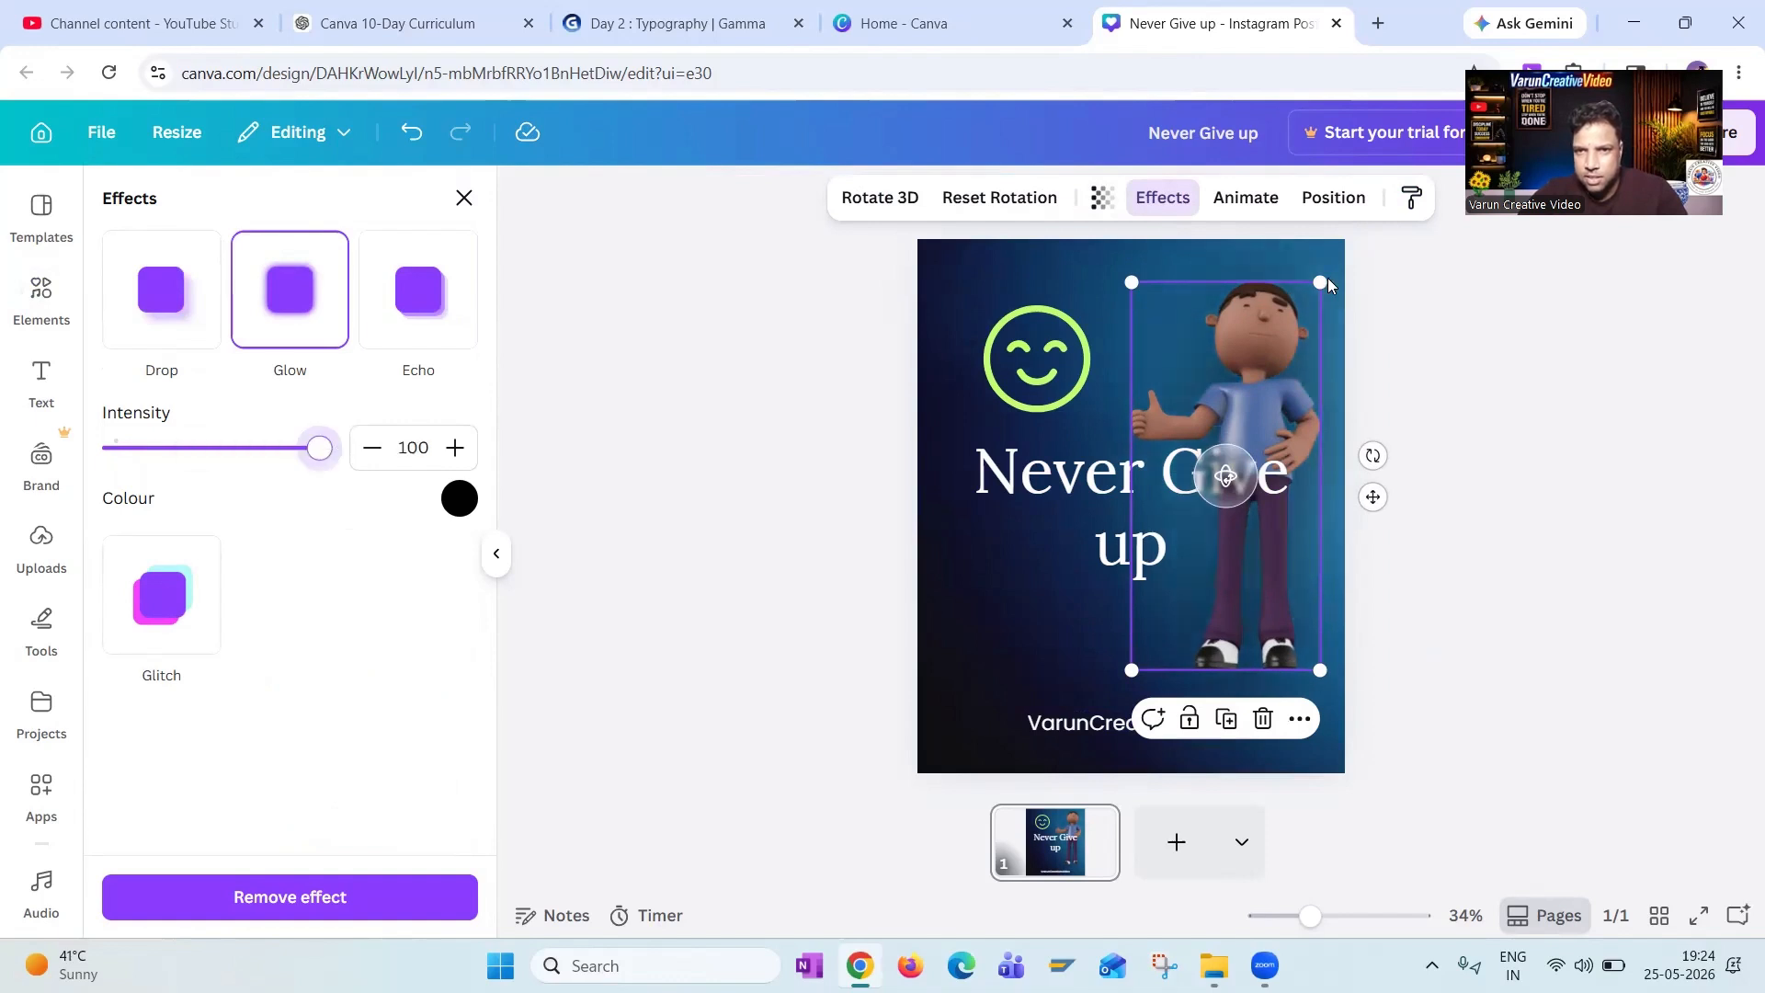
click(404, 311)
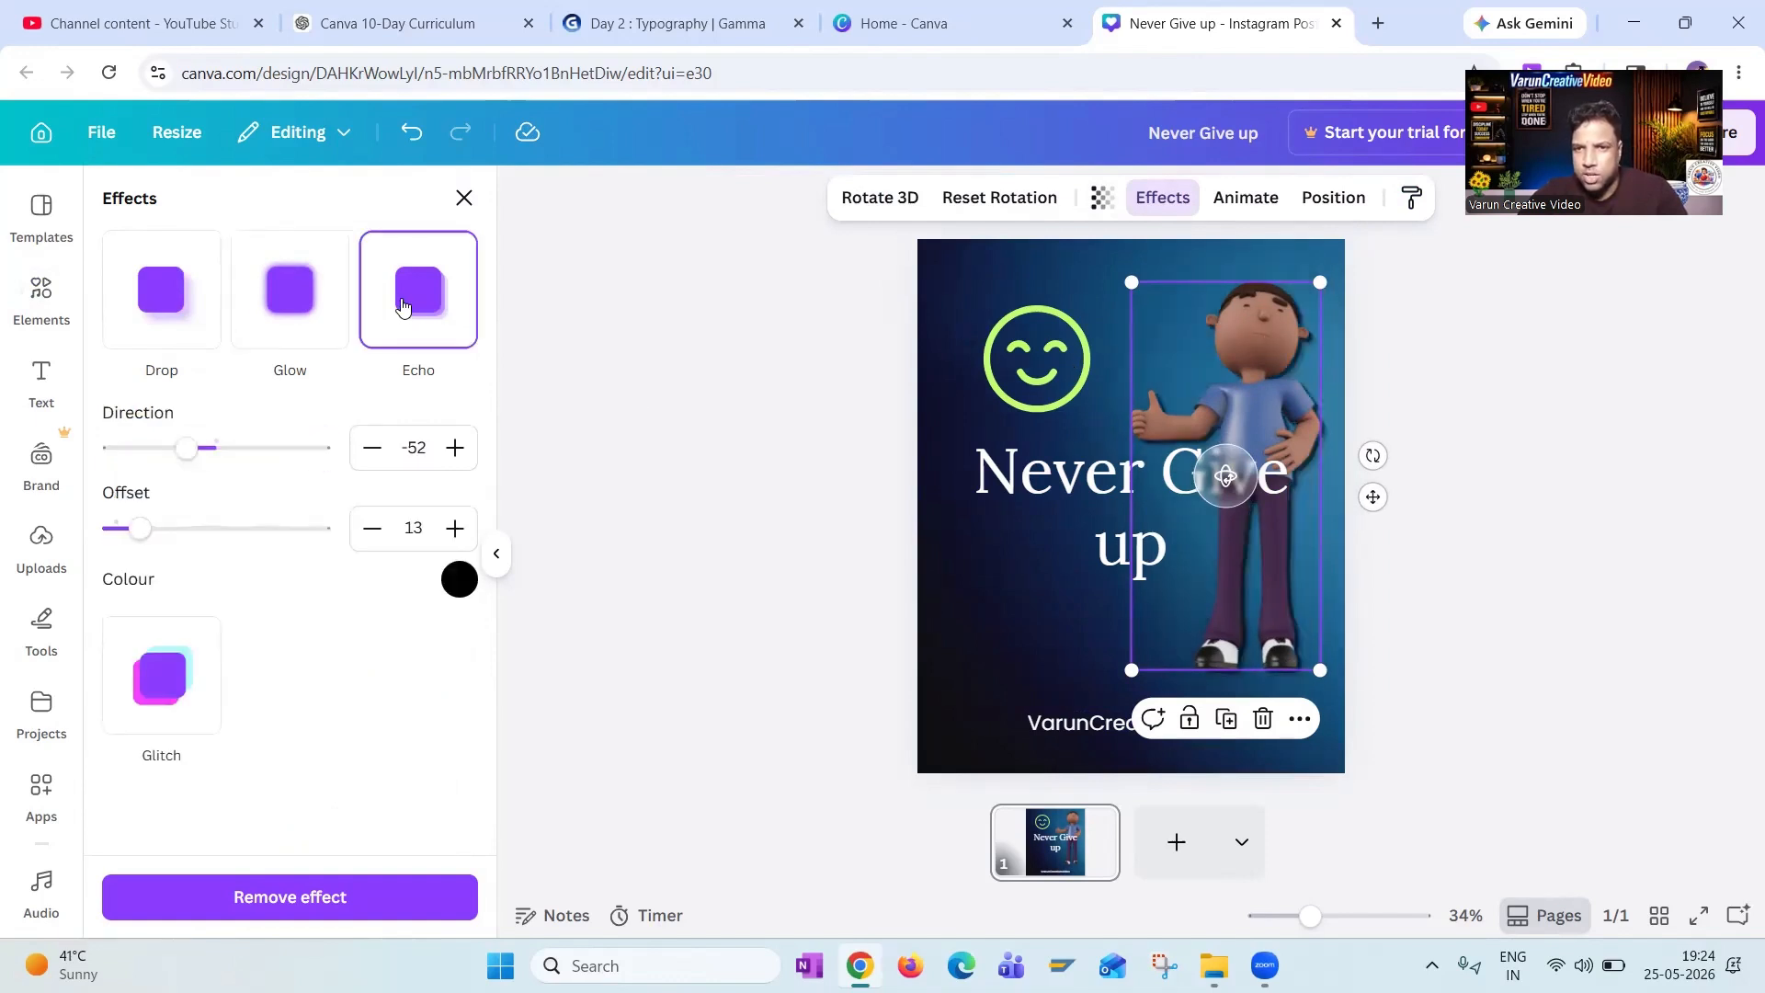
click(164, 308)
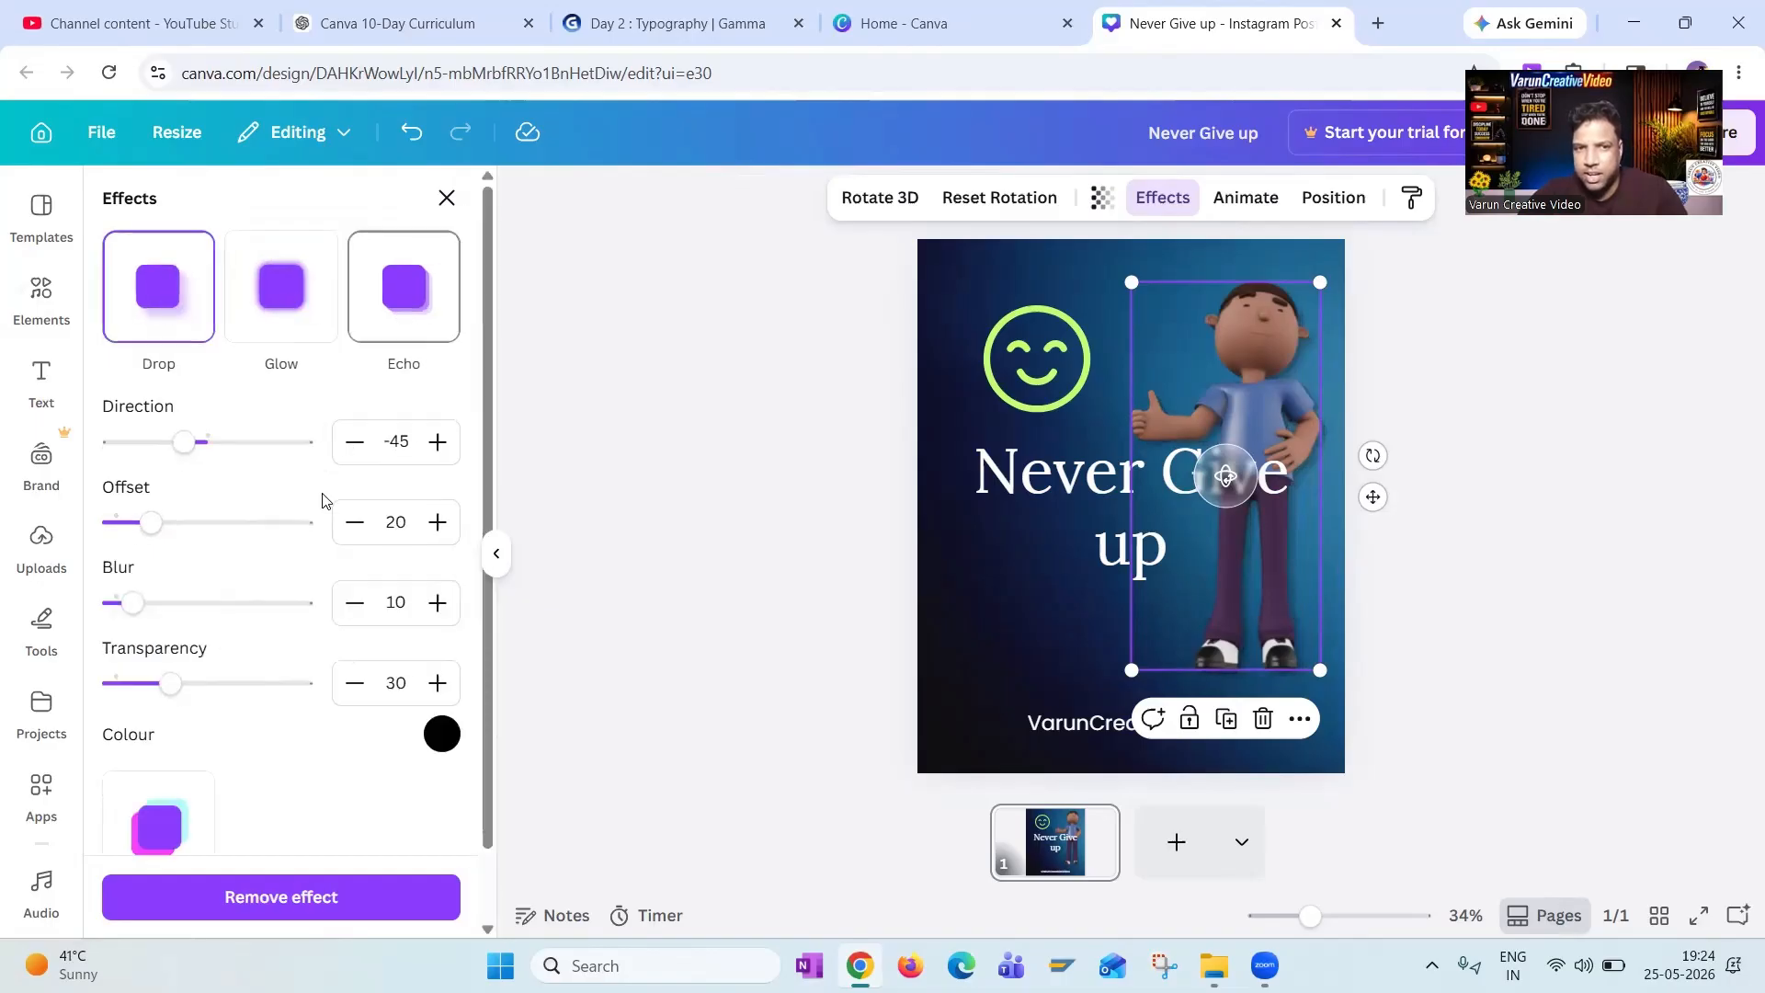
Try the Echo effect on the 3D man with direction -54 and offset 38.
drag(144, 532, 217, 530)
drag(333, 541, 184, 525)
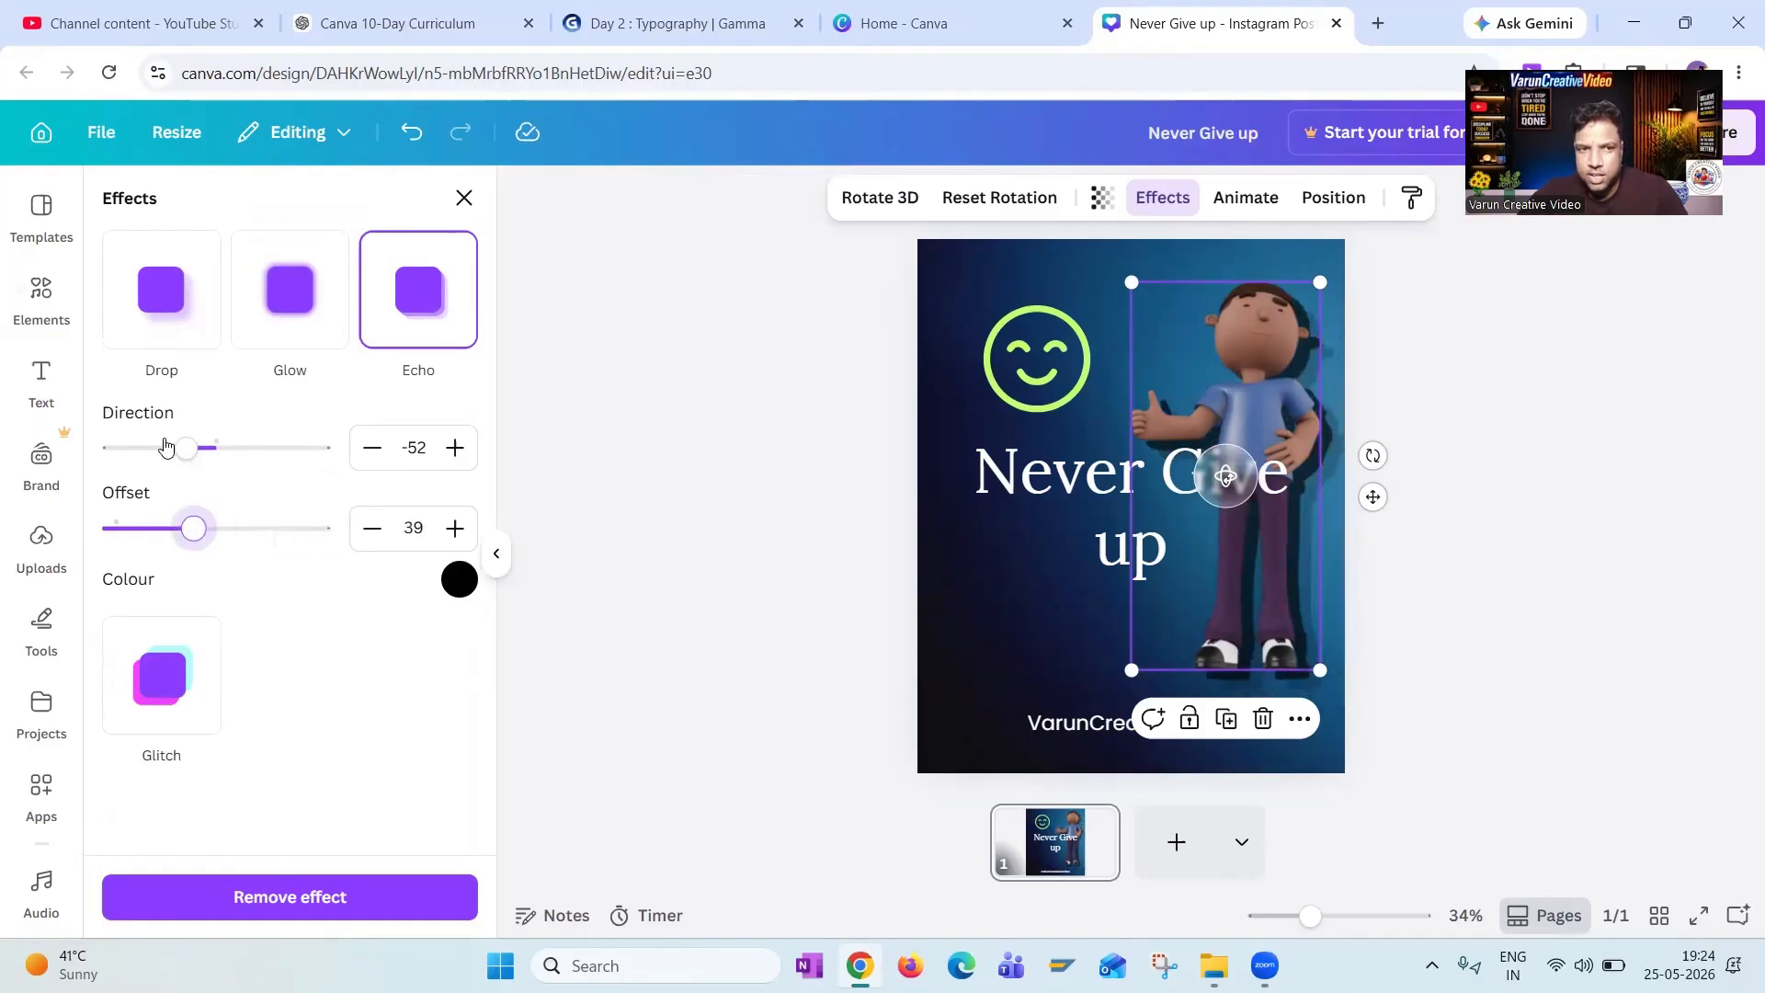
mouse_move(177, 457)
mouse_down()
mouse_move(162, 447)
mouse_move(191, 459)
mouse_move(163, 462)
mouse_move(207, 460)
mouse_move(187, 450)
mouse_up()
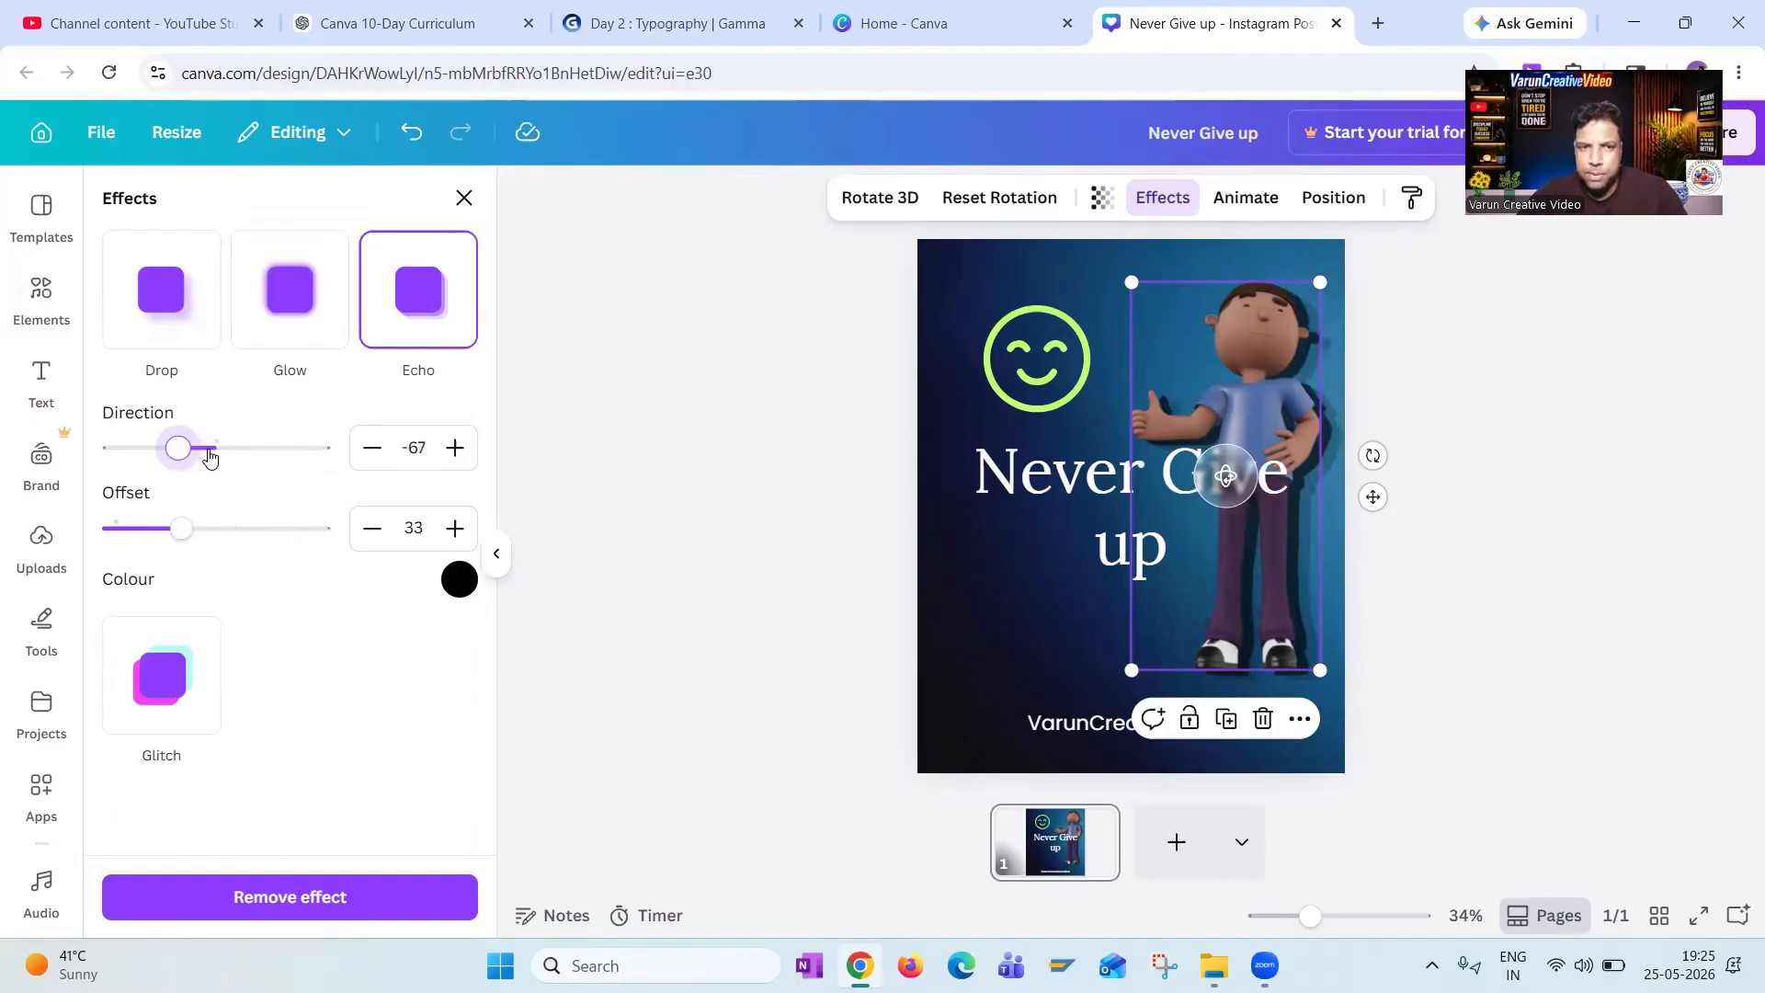
click(185, 529)
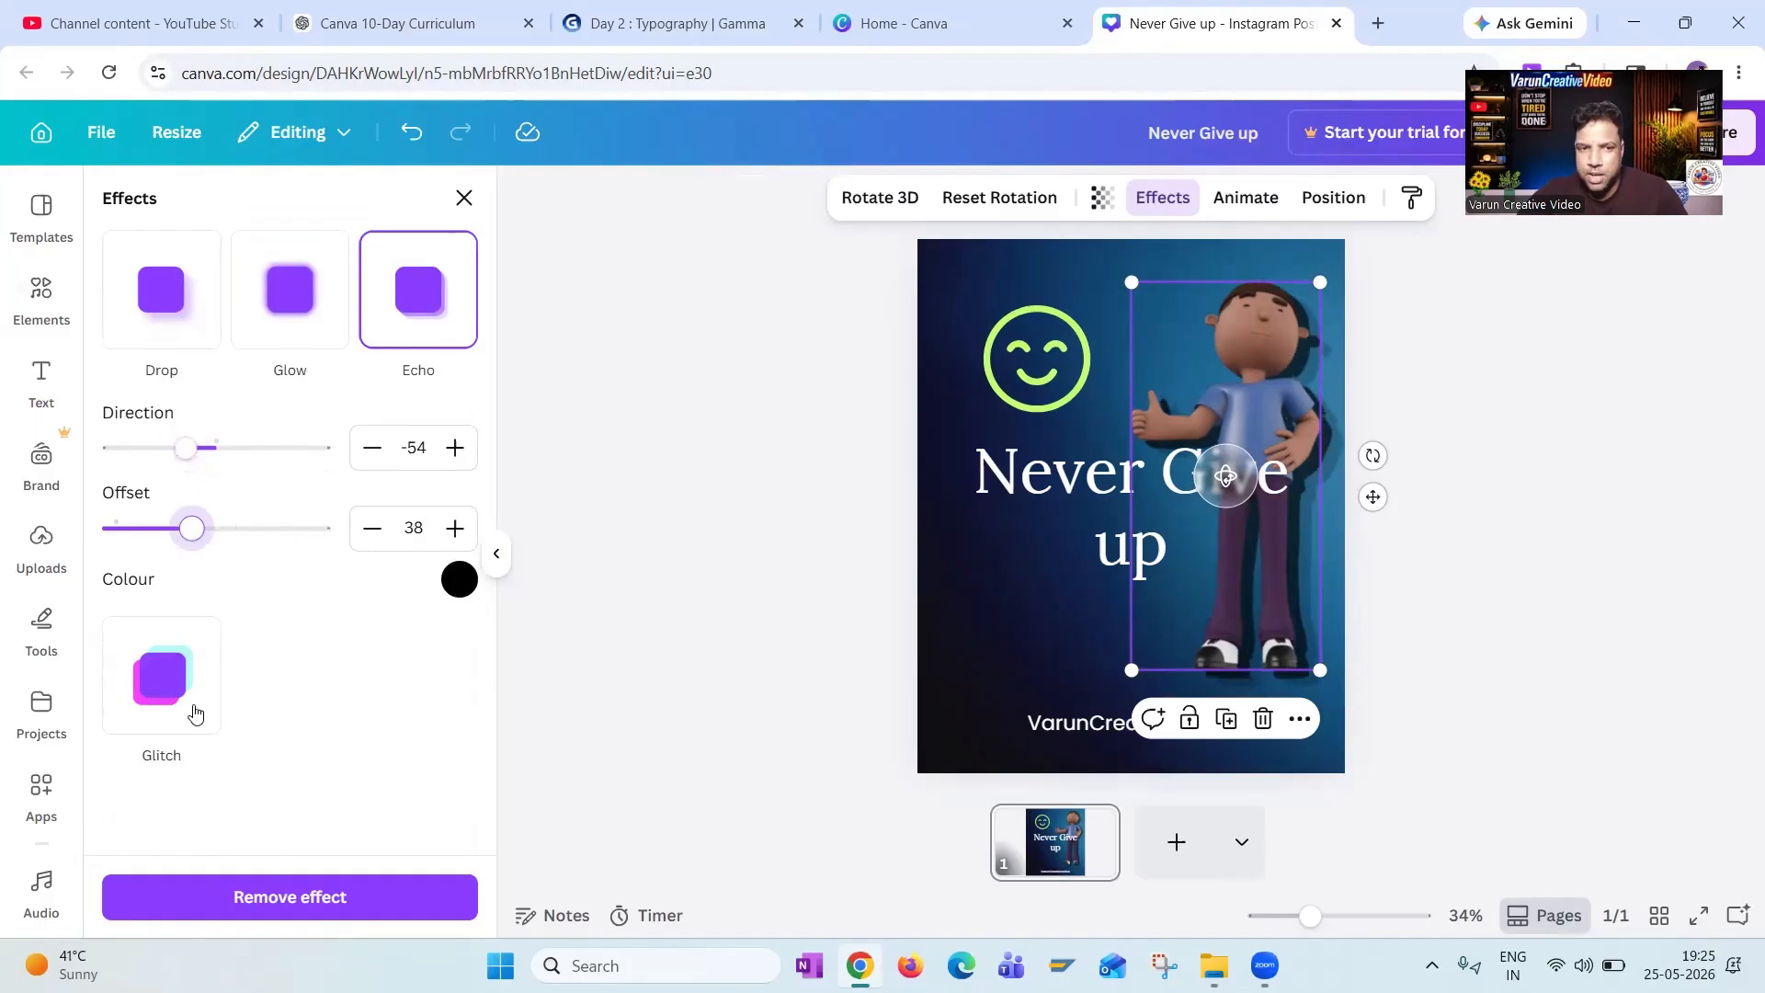
Apply the Glow effect to the 3D man with intensity 60 and deselect him.
click(269, 292)
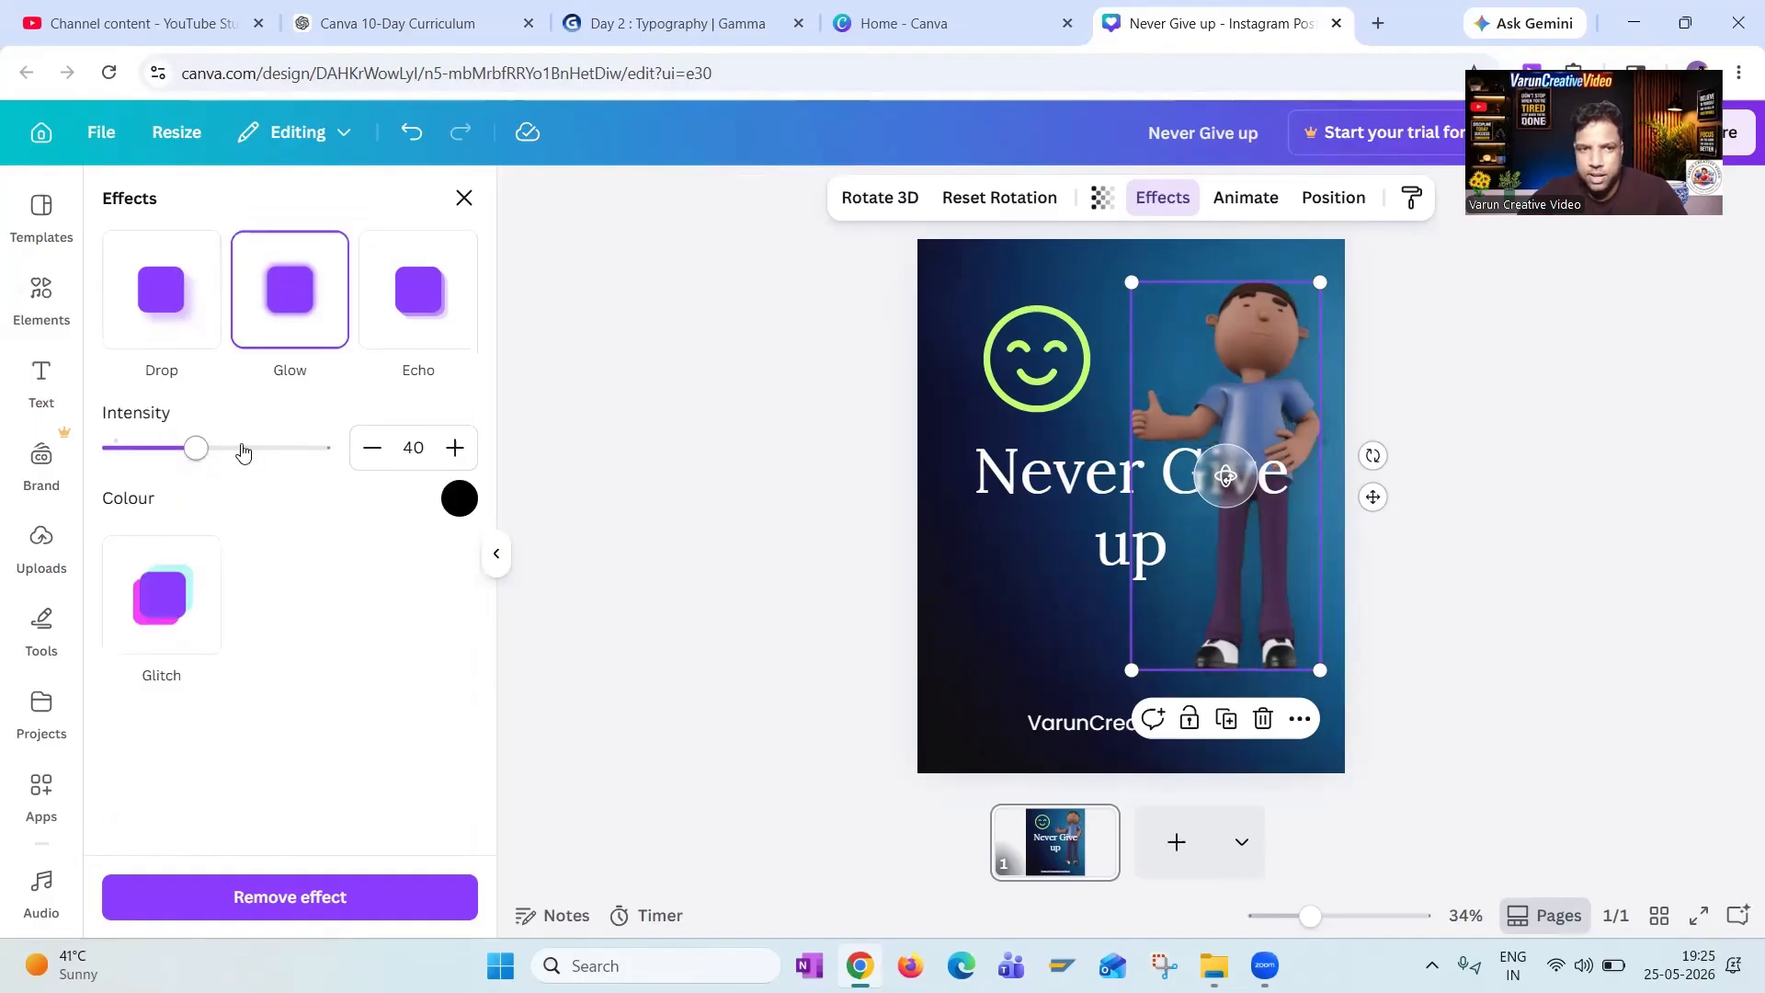
drag(197, 451, 218, 449)
click(321, 448)
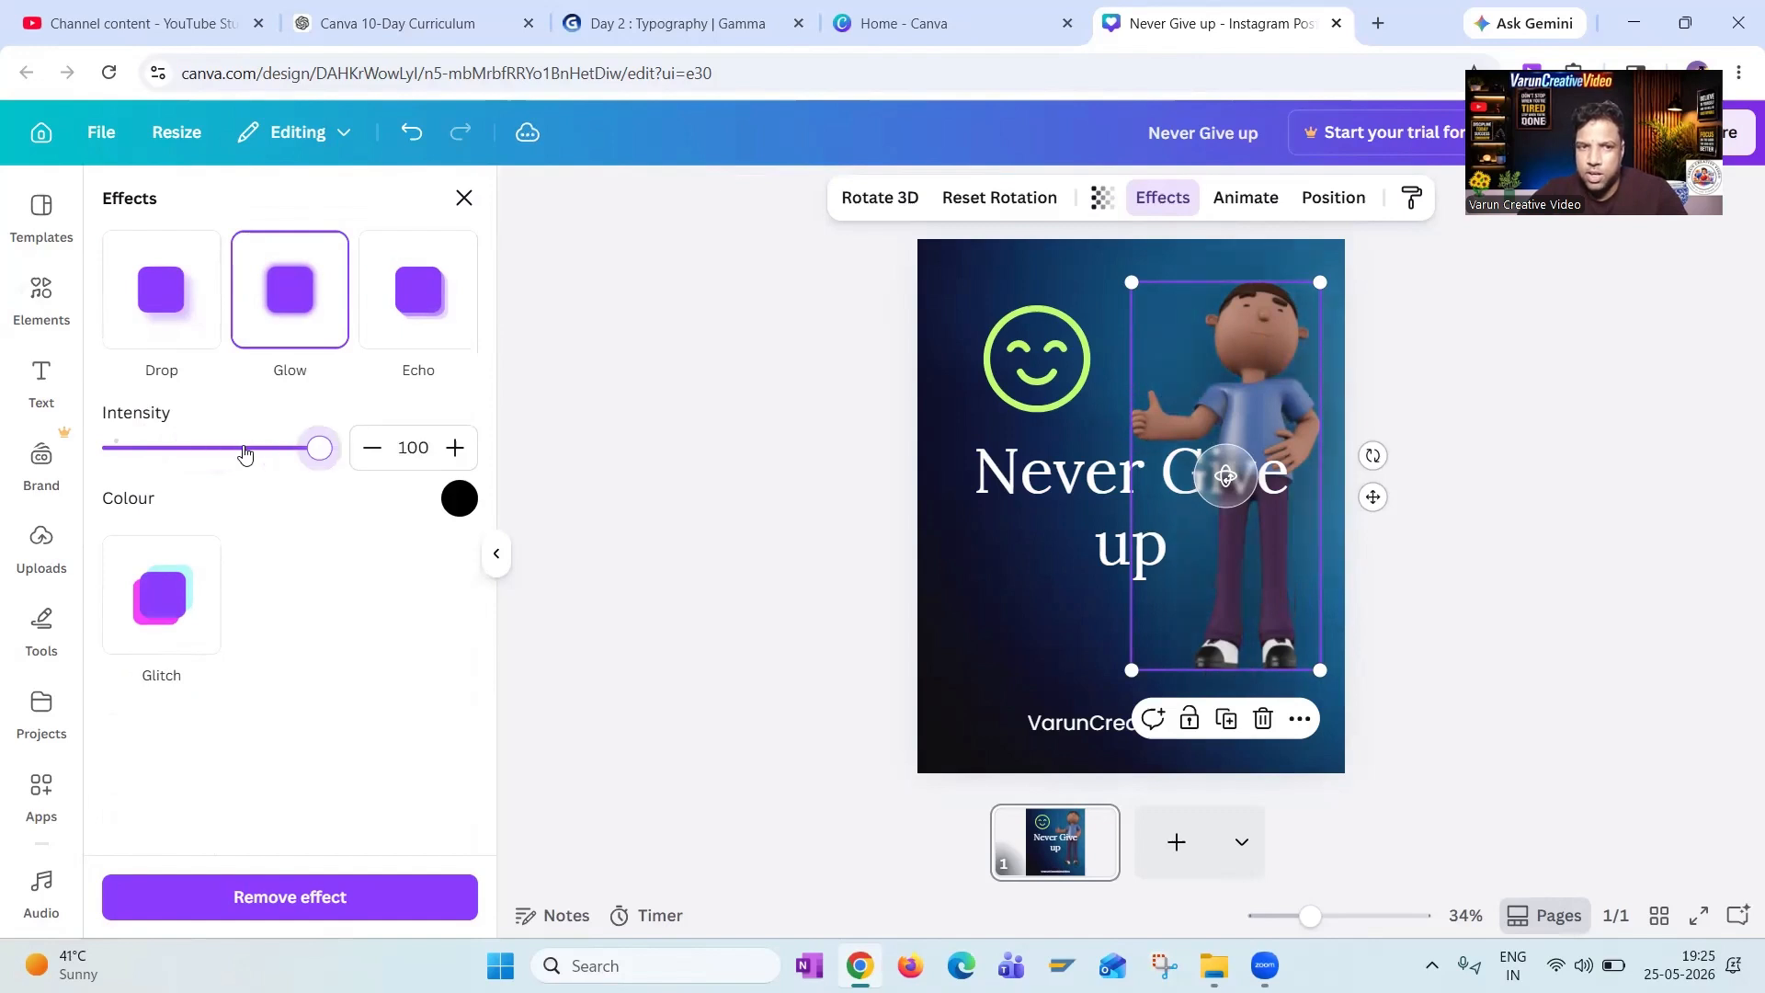
click(238, 450)
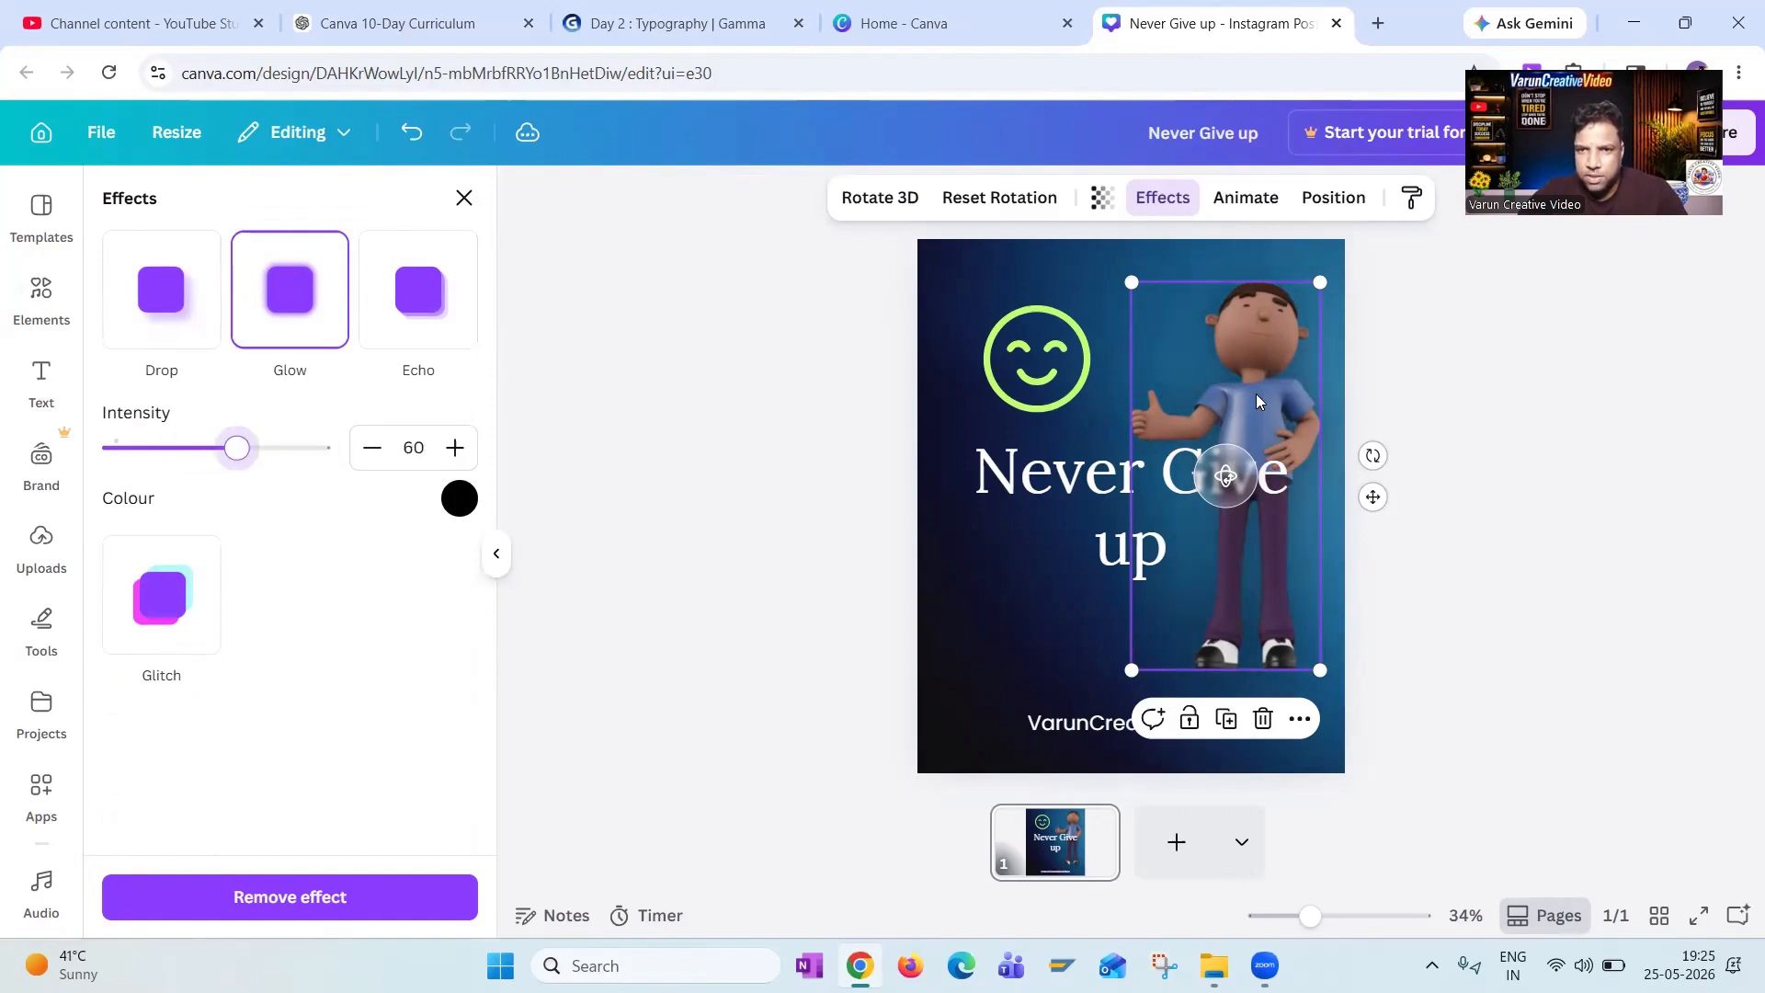
click(748, 484)
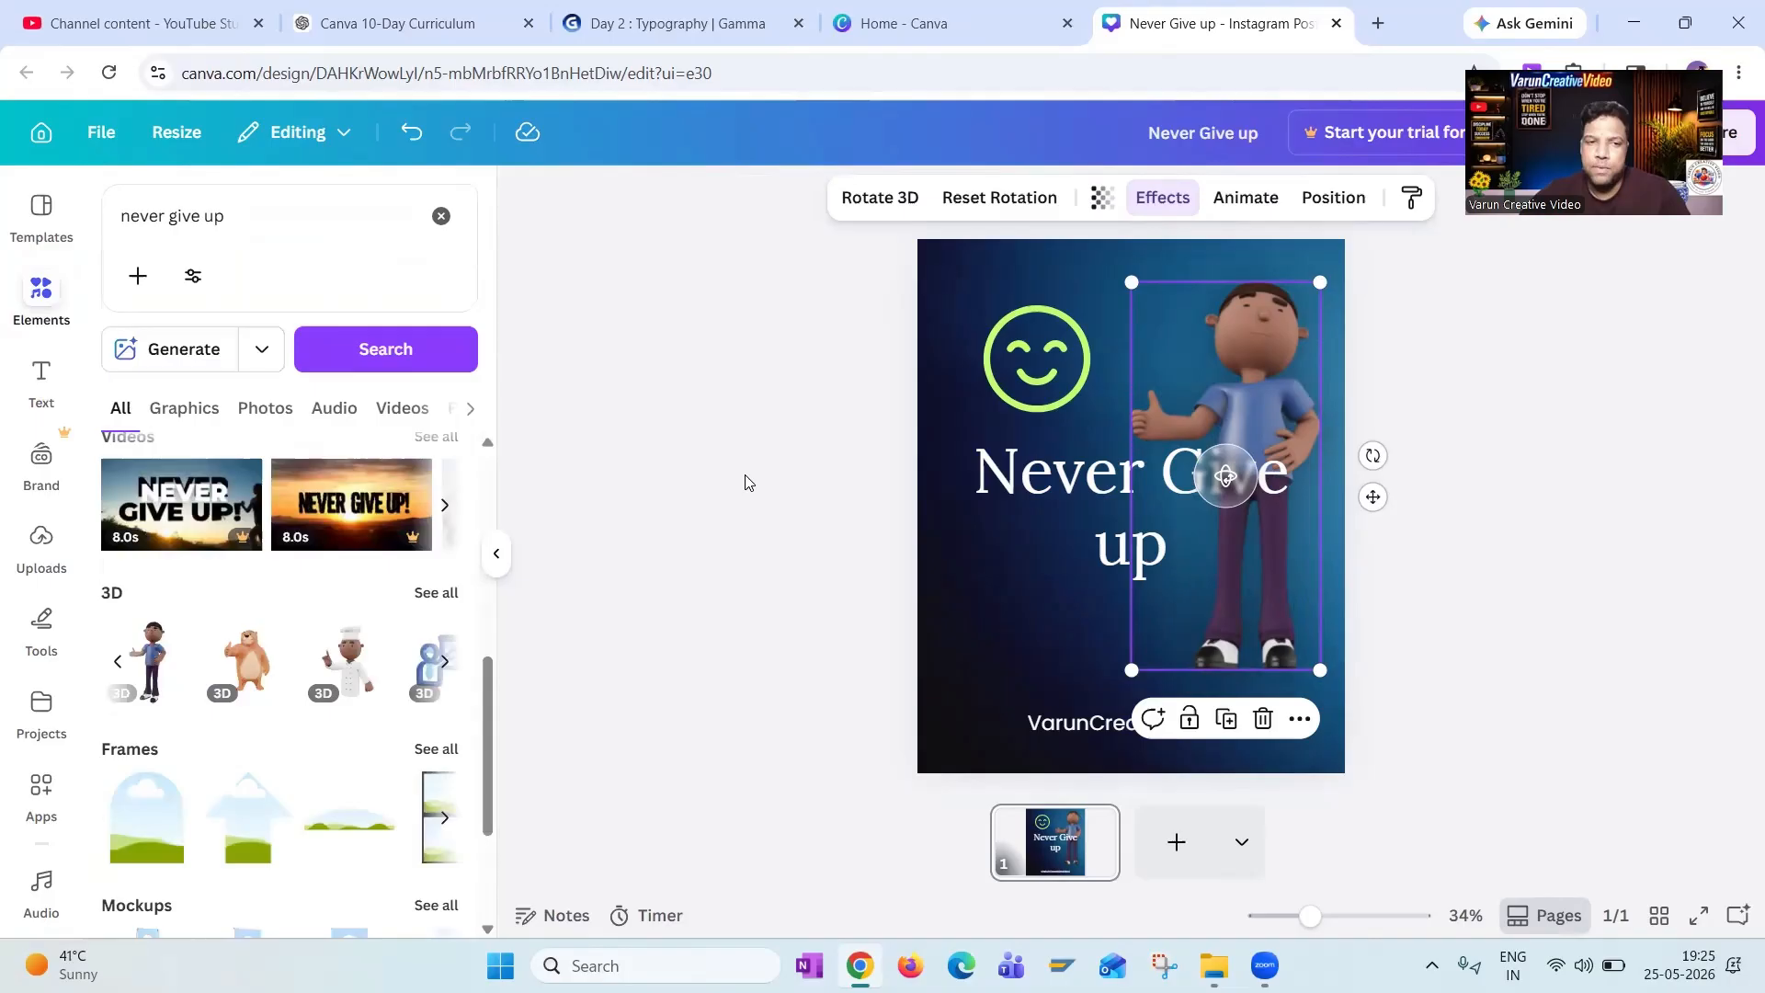
click(745, 481)
Clear the element search and move the VarunCreativeVideo text towards the post's lower-left corner.
click(440, 219)
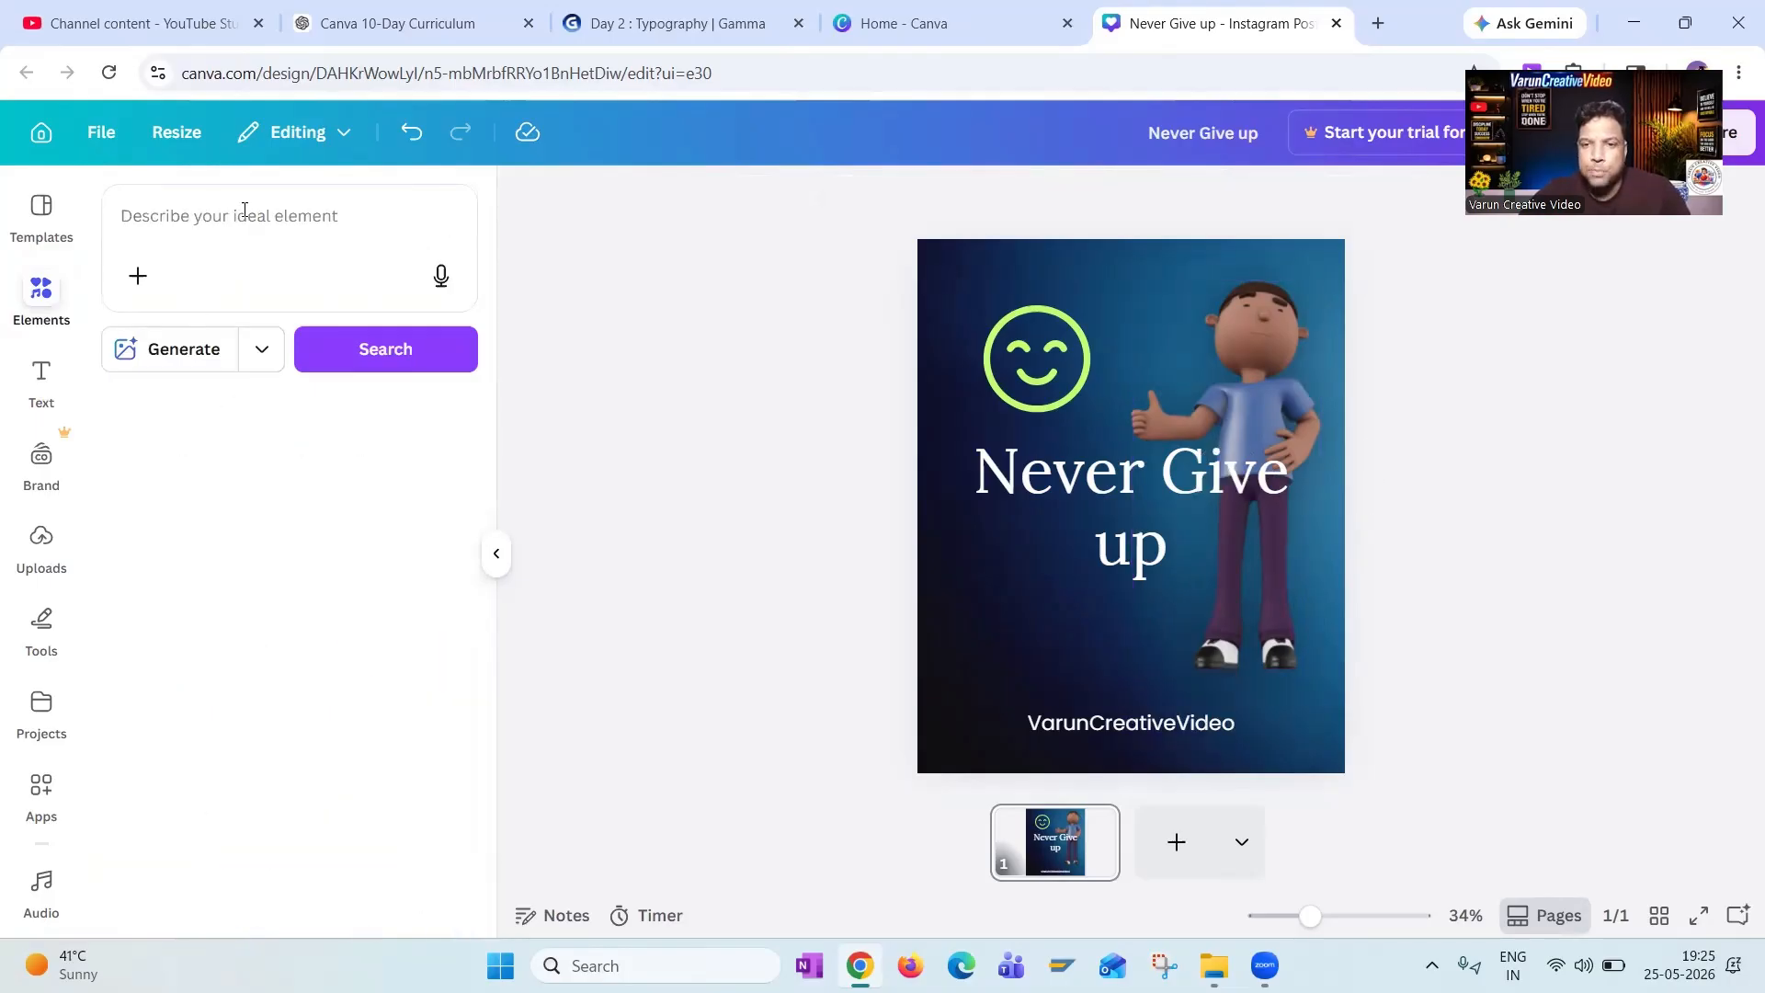
click(244, 210)
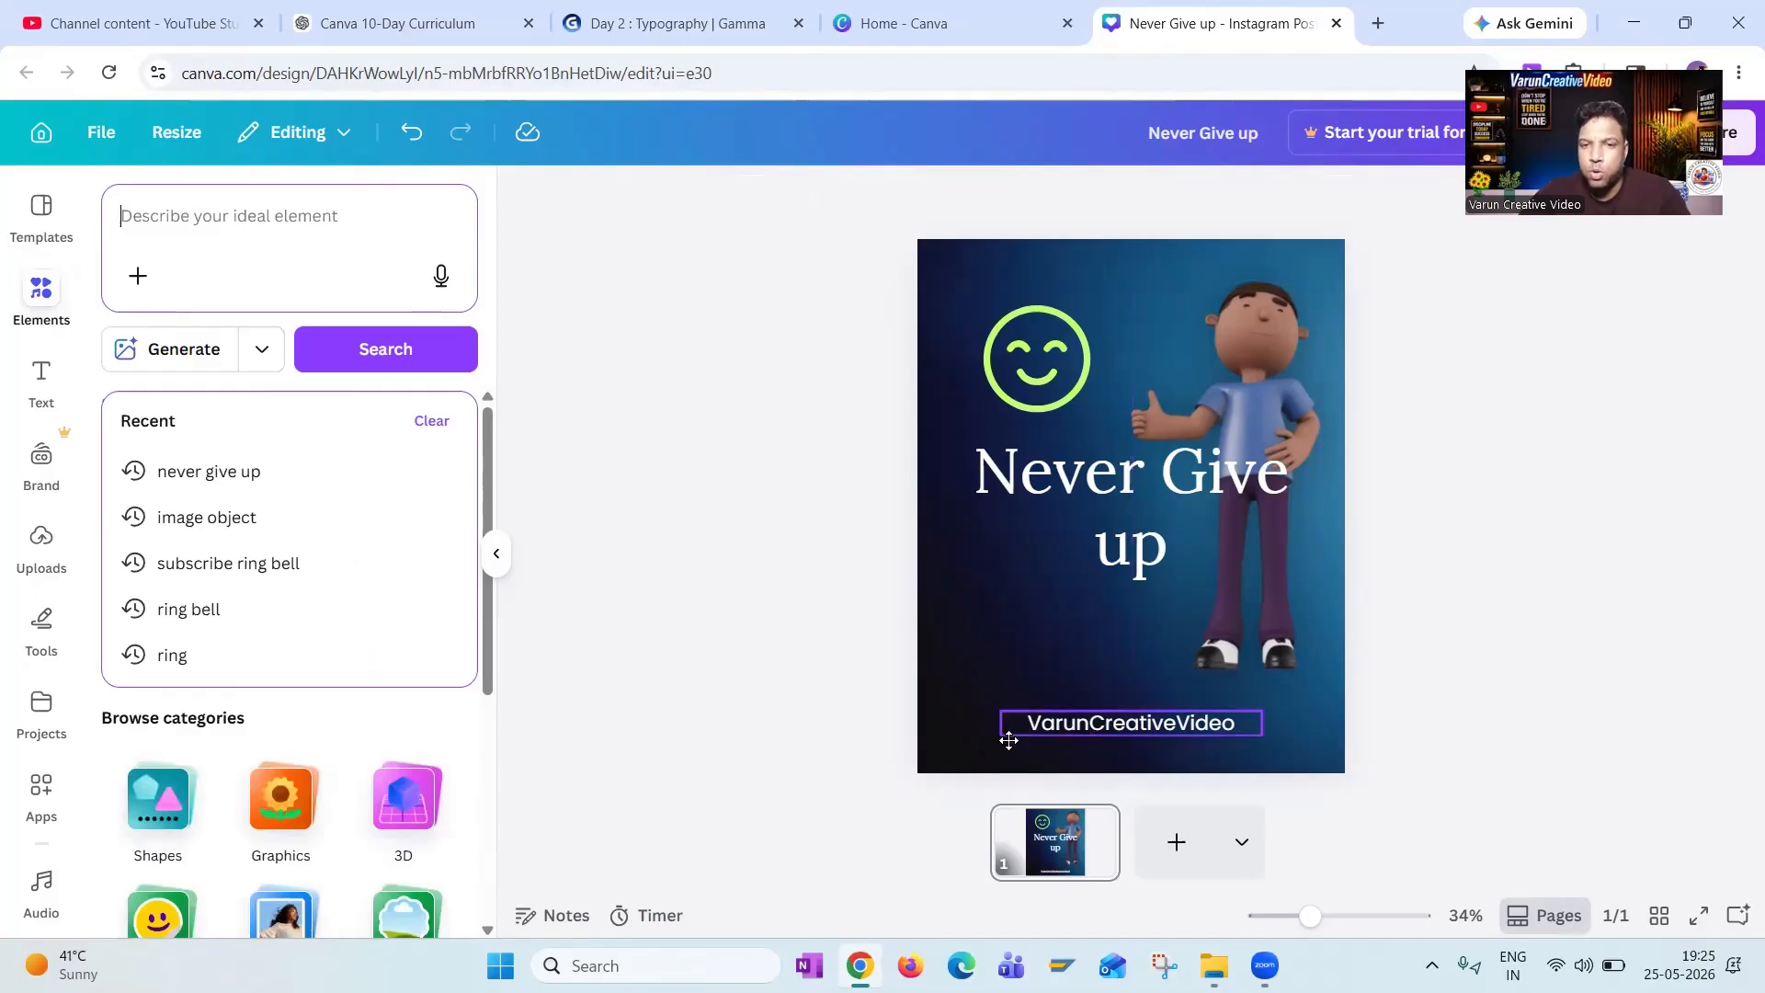
drag(1010, 743, 948, 750)
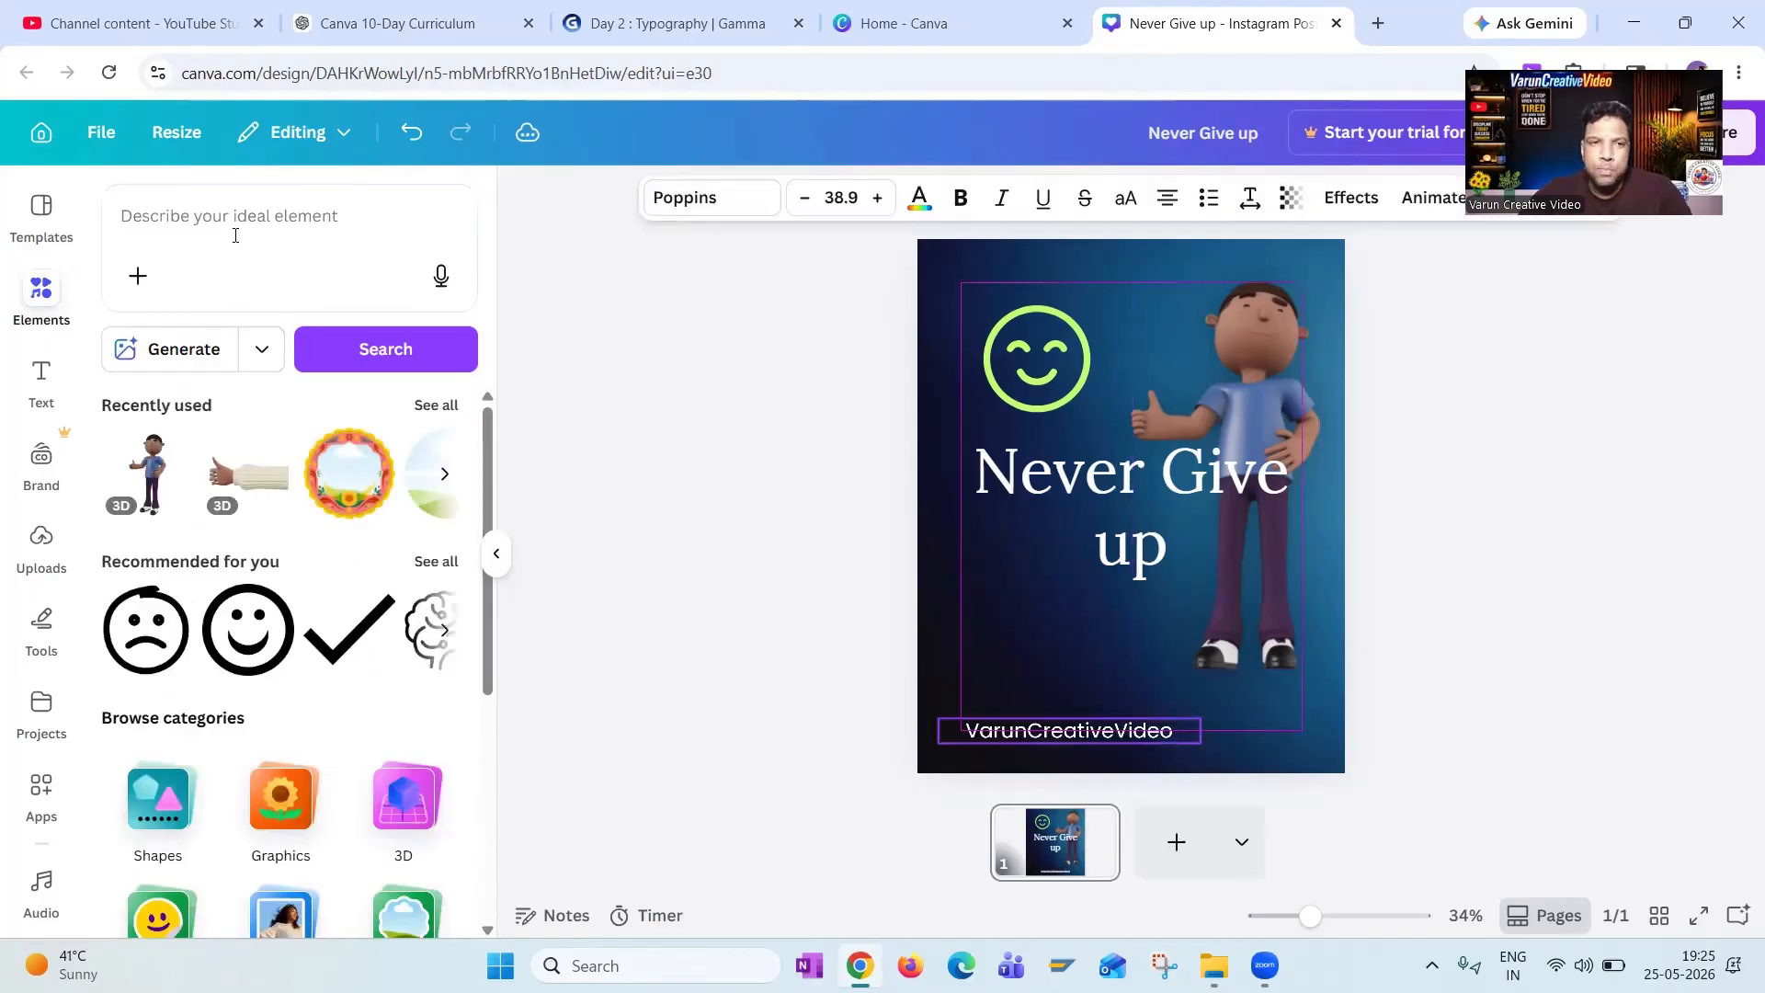
Search the design elements for "subscribe now".
click(237, 187)
text(s)
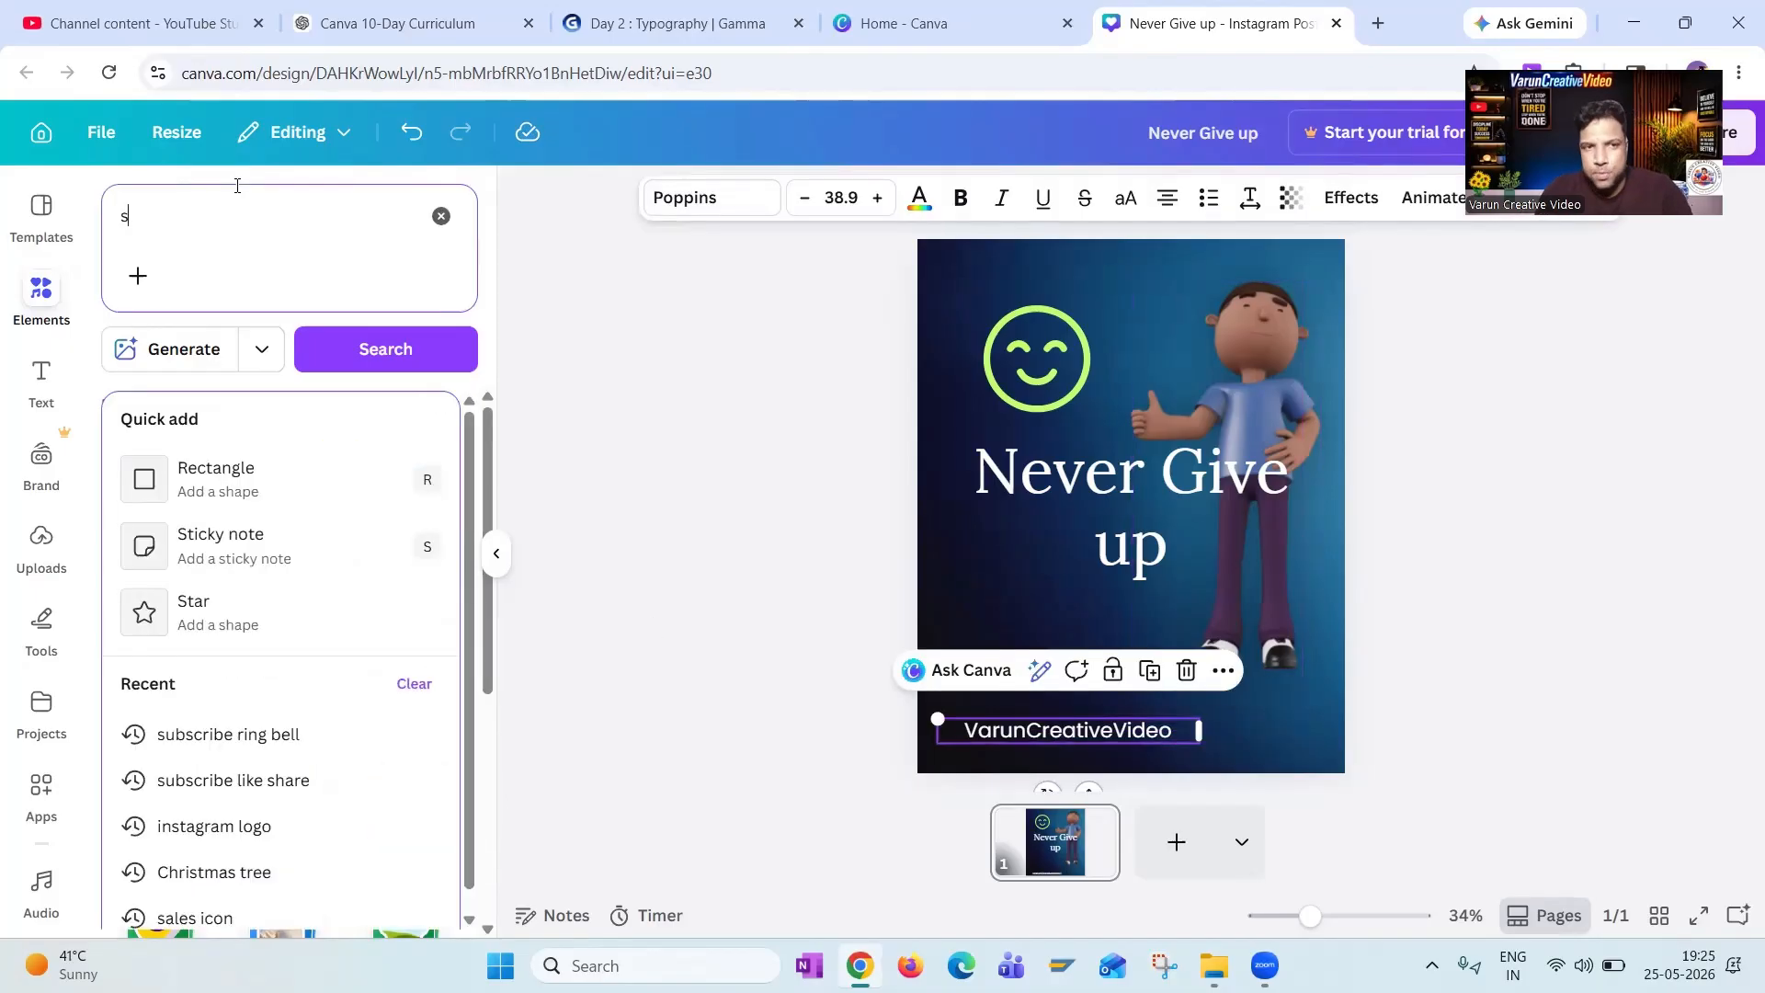
text(ubscribe now)
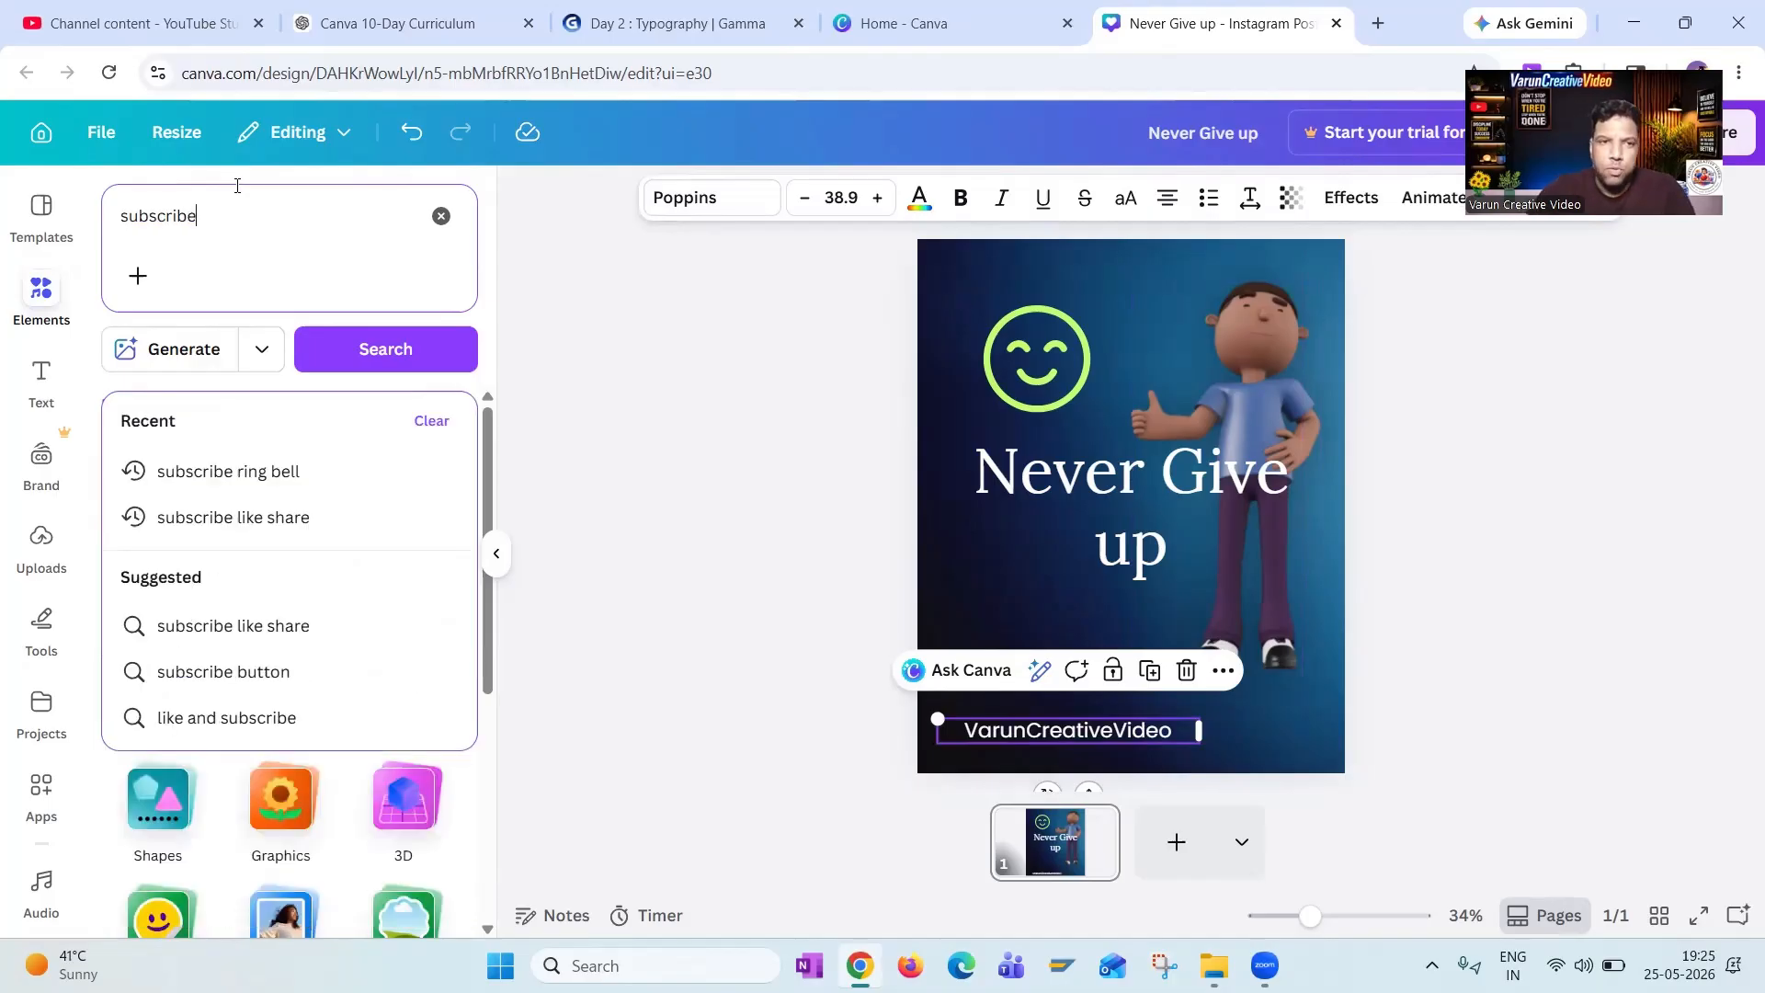
click(369, 346)
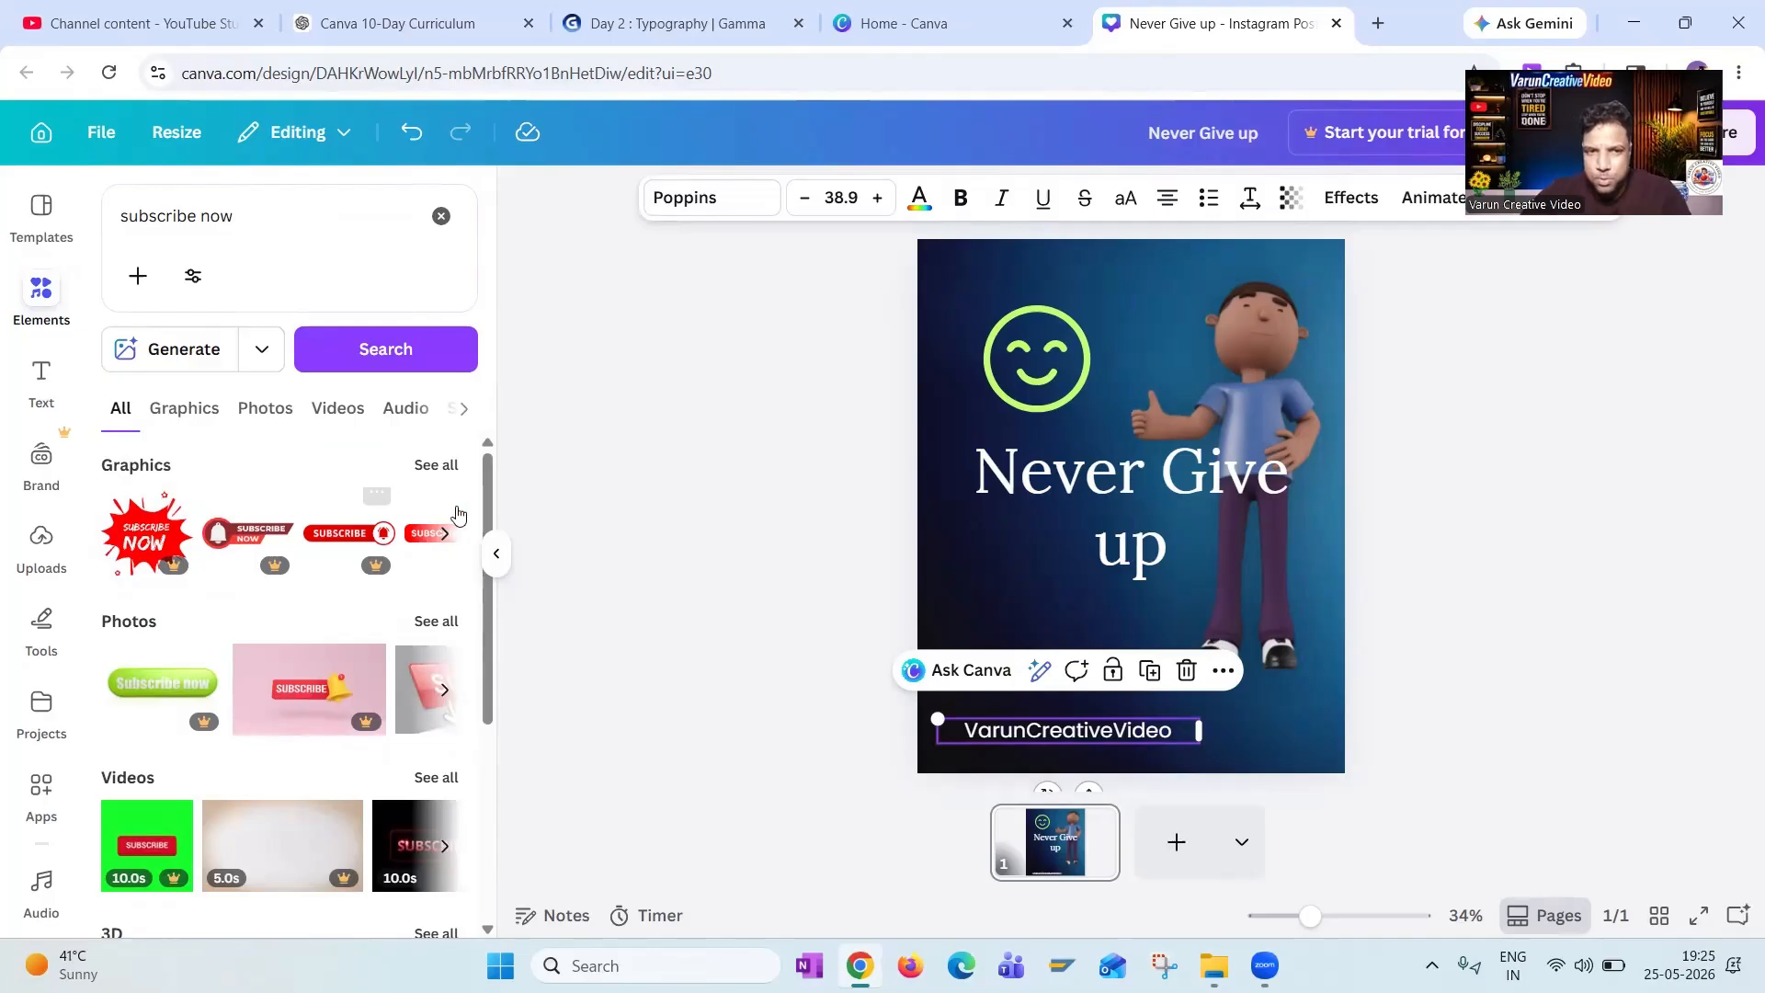
Browse all the "subscribe now" graphics results for a badge that suits the post.
click(434, 466)
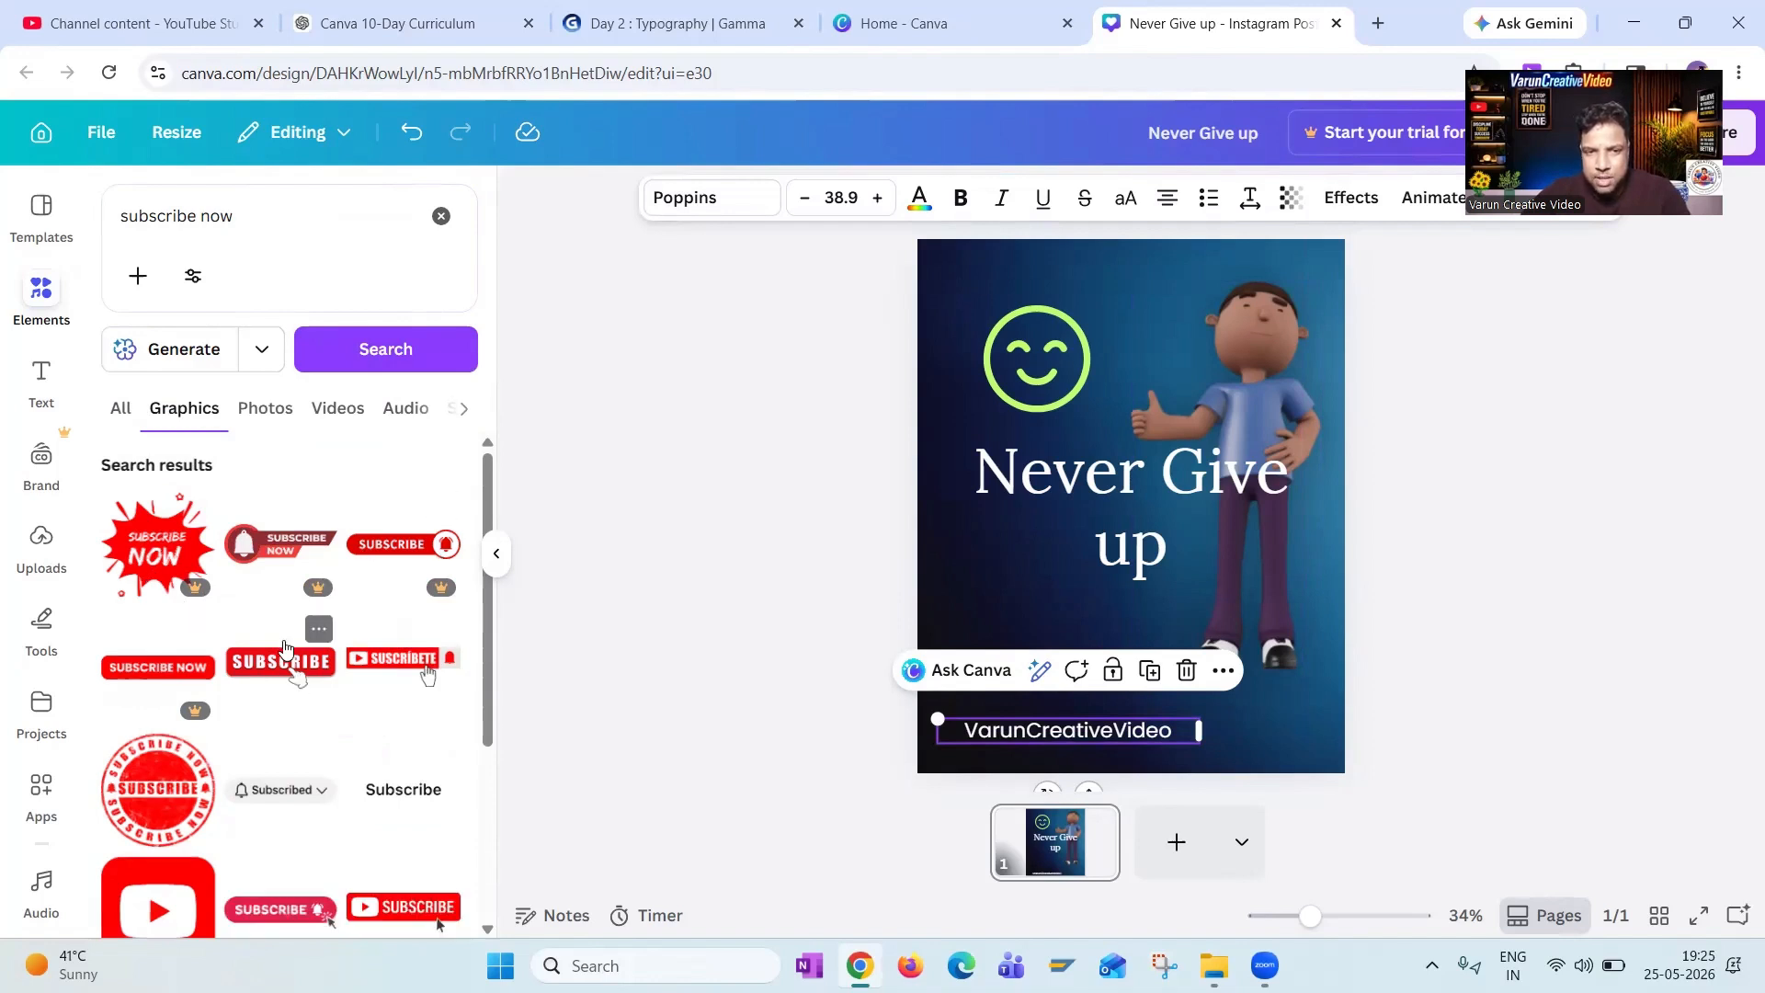
scroll(267, 684, down, 2)
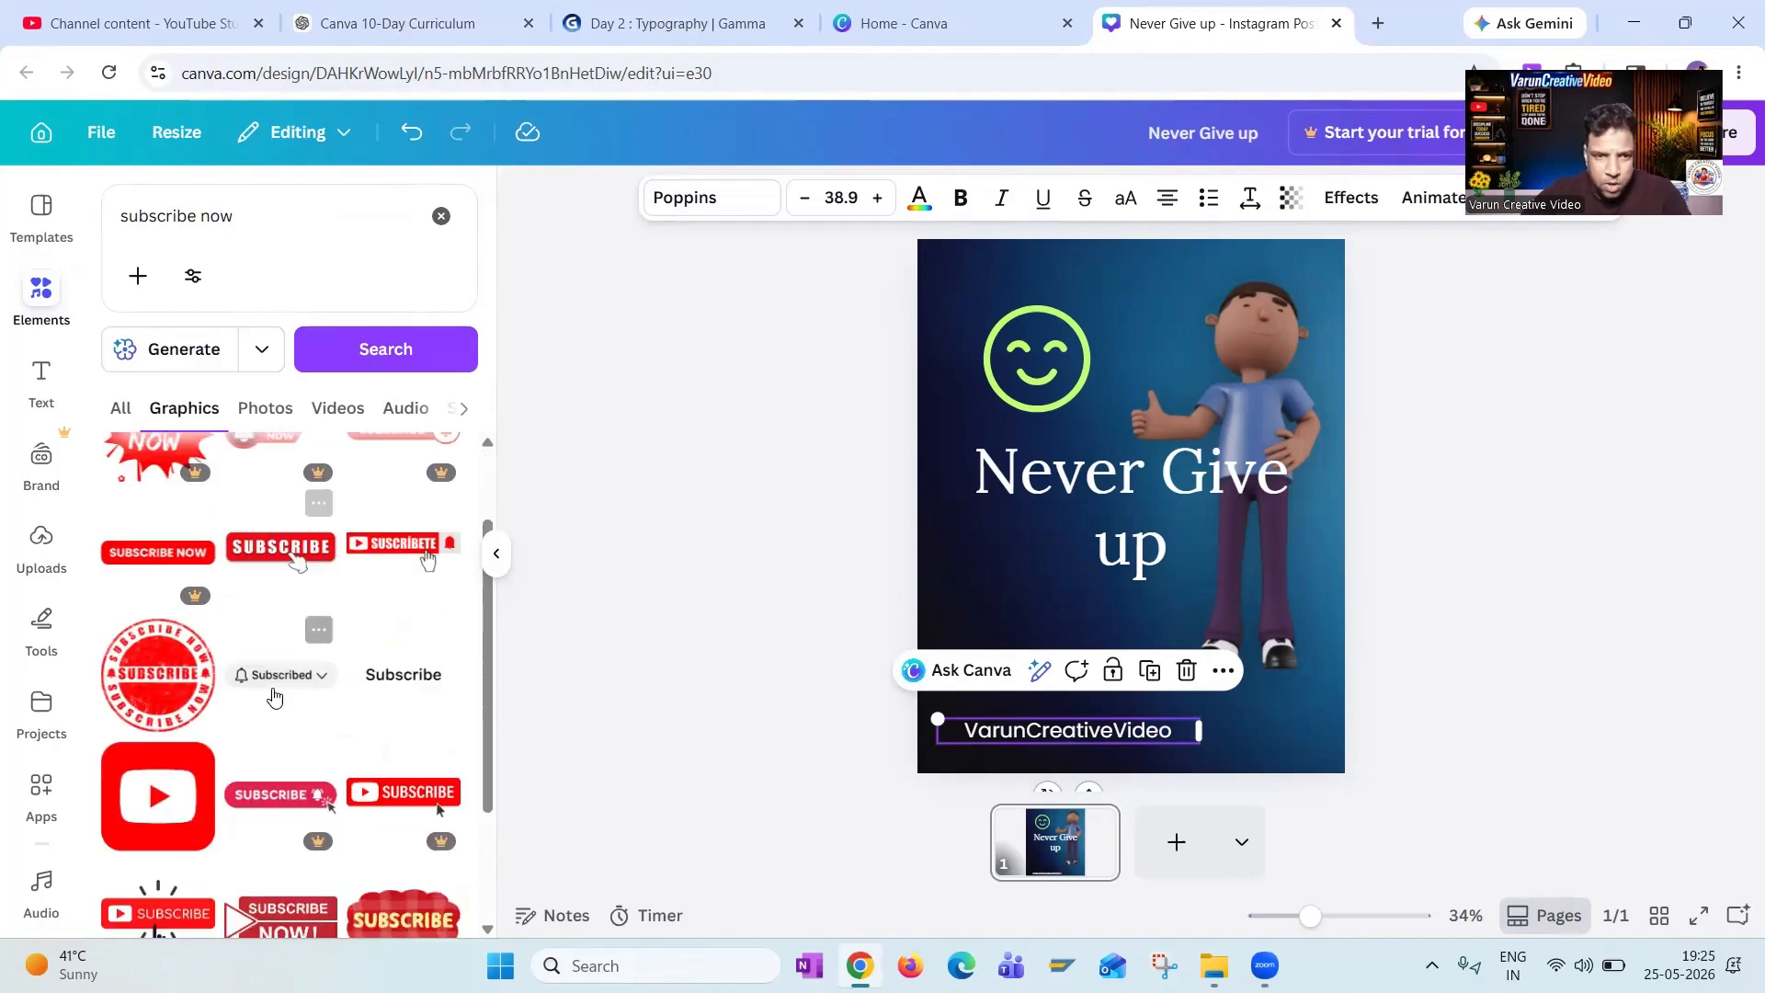
scroll(269, 691, down, 4)
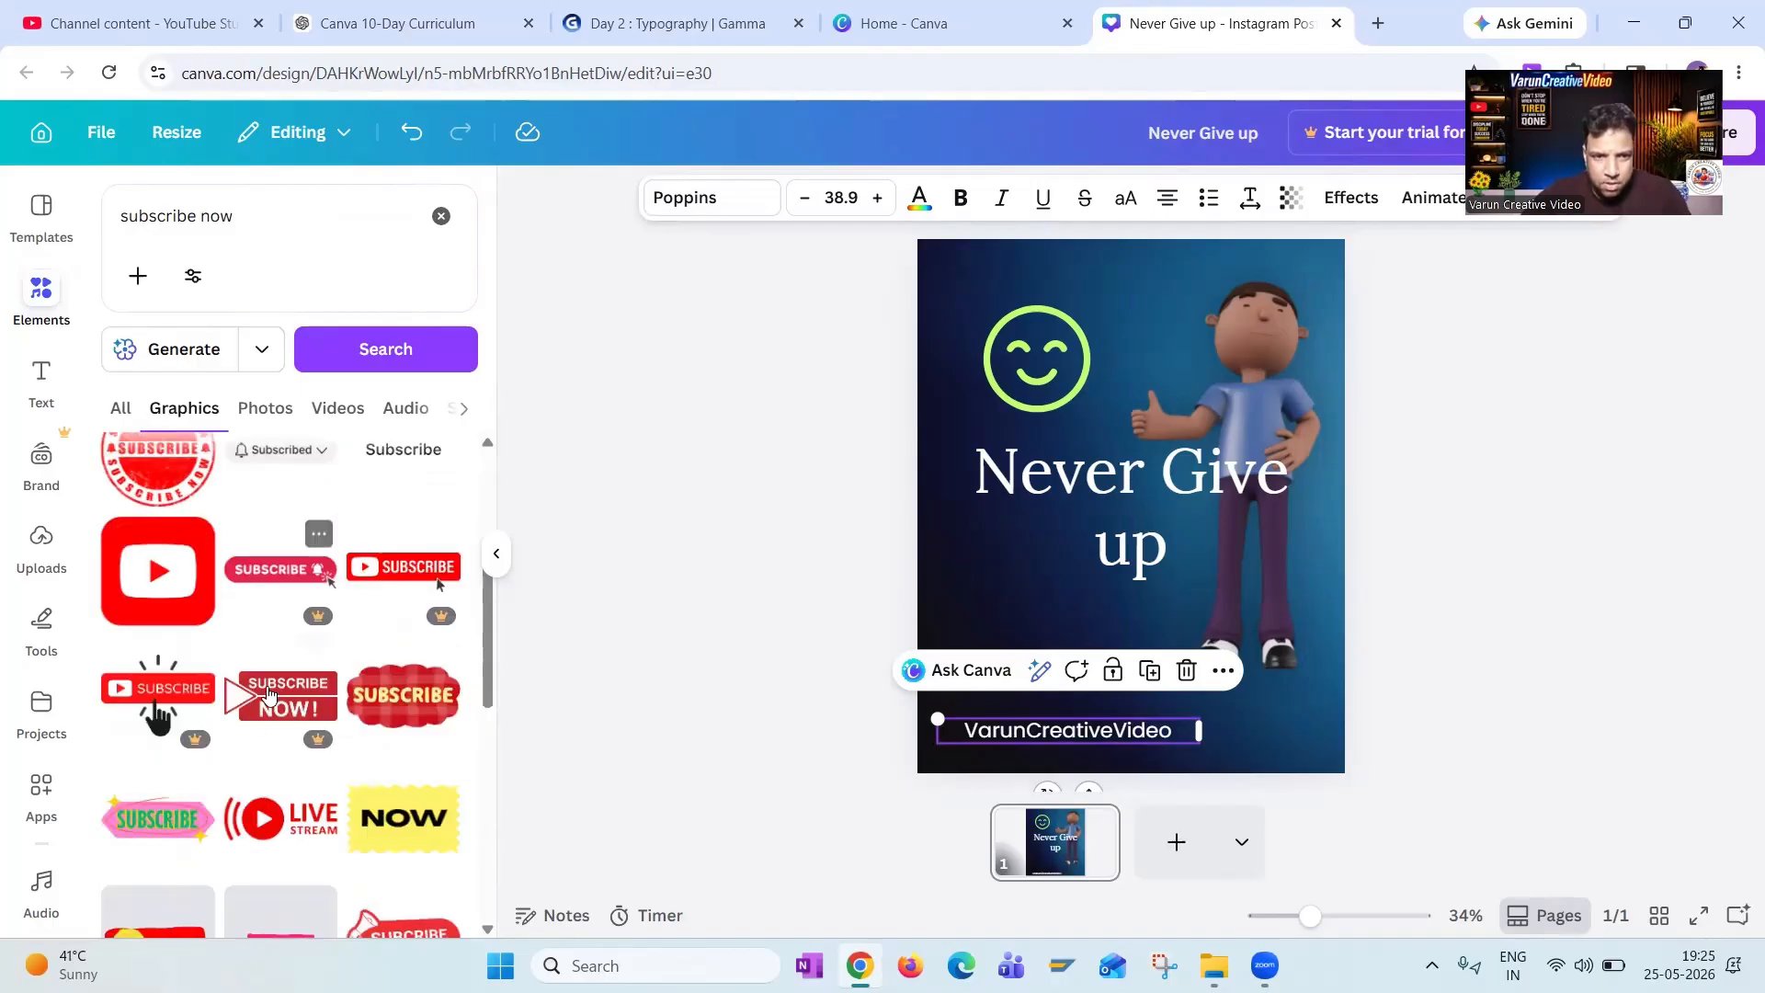
scroll(268, 694, down, 2)
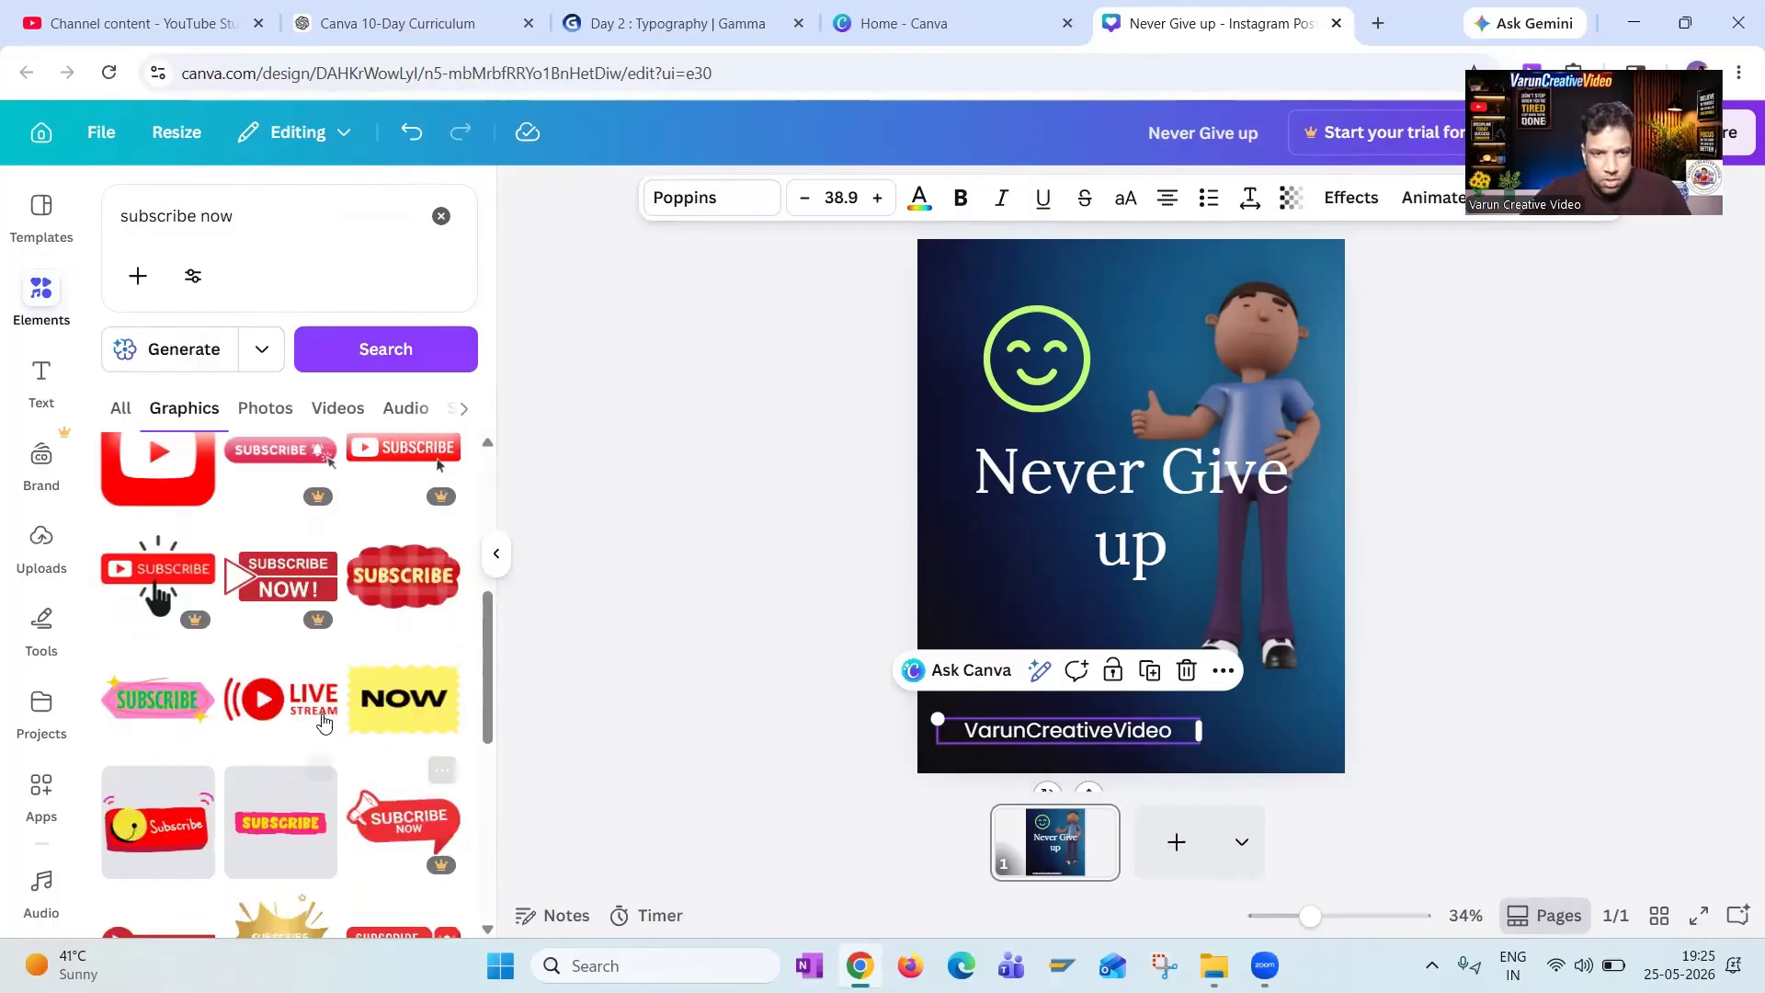
scroll(321, 722, down, 2)
scroll(312, 715, down, 2)
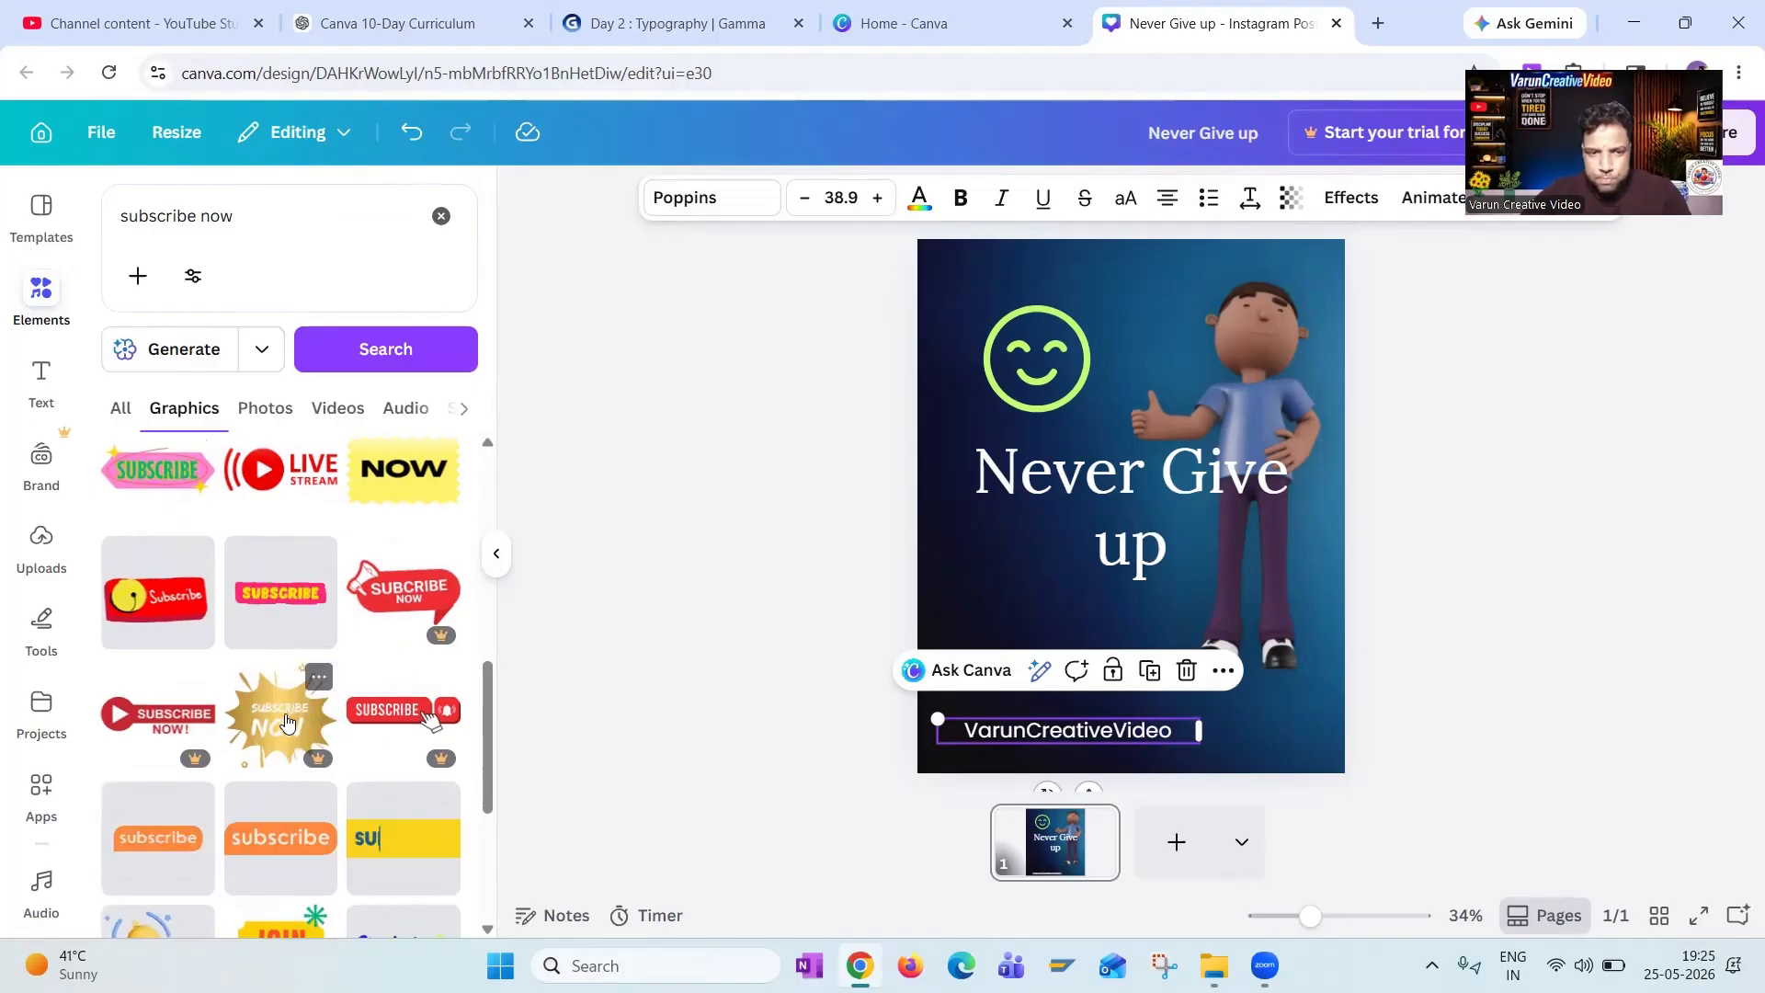
scroll(286, 721, down, 4)
scroll(286, 722, up, 1)
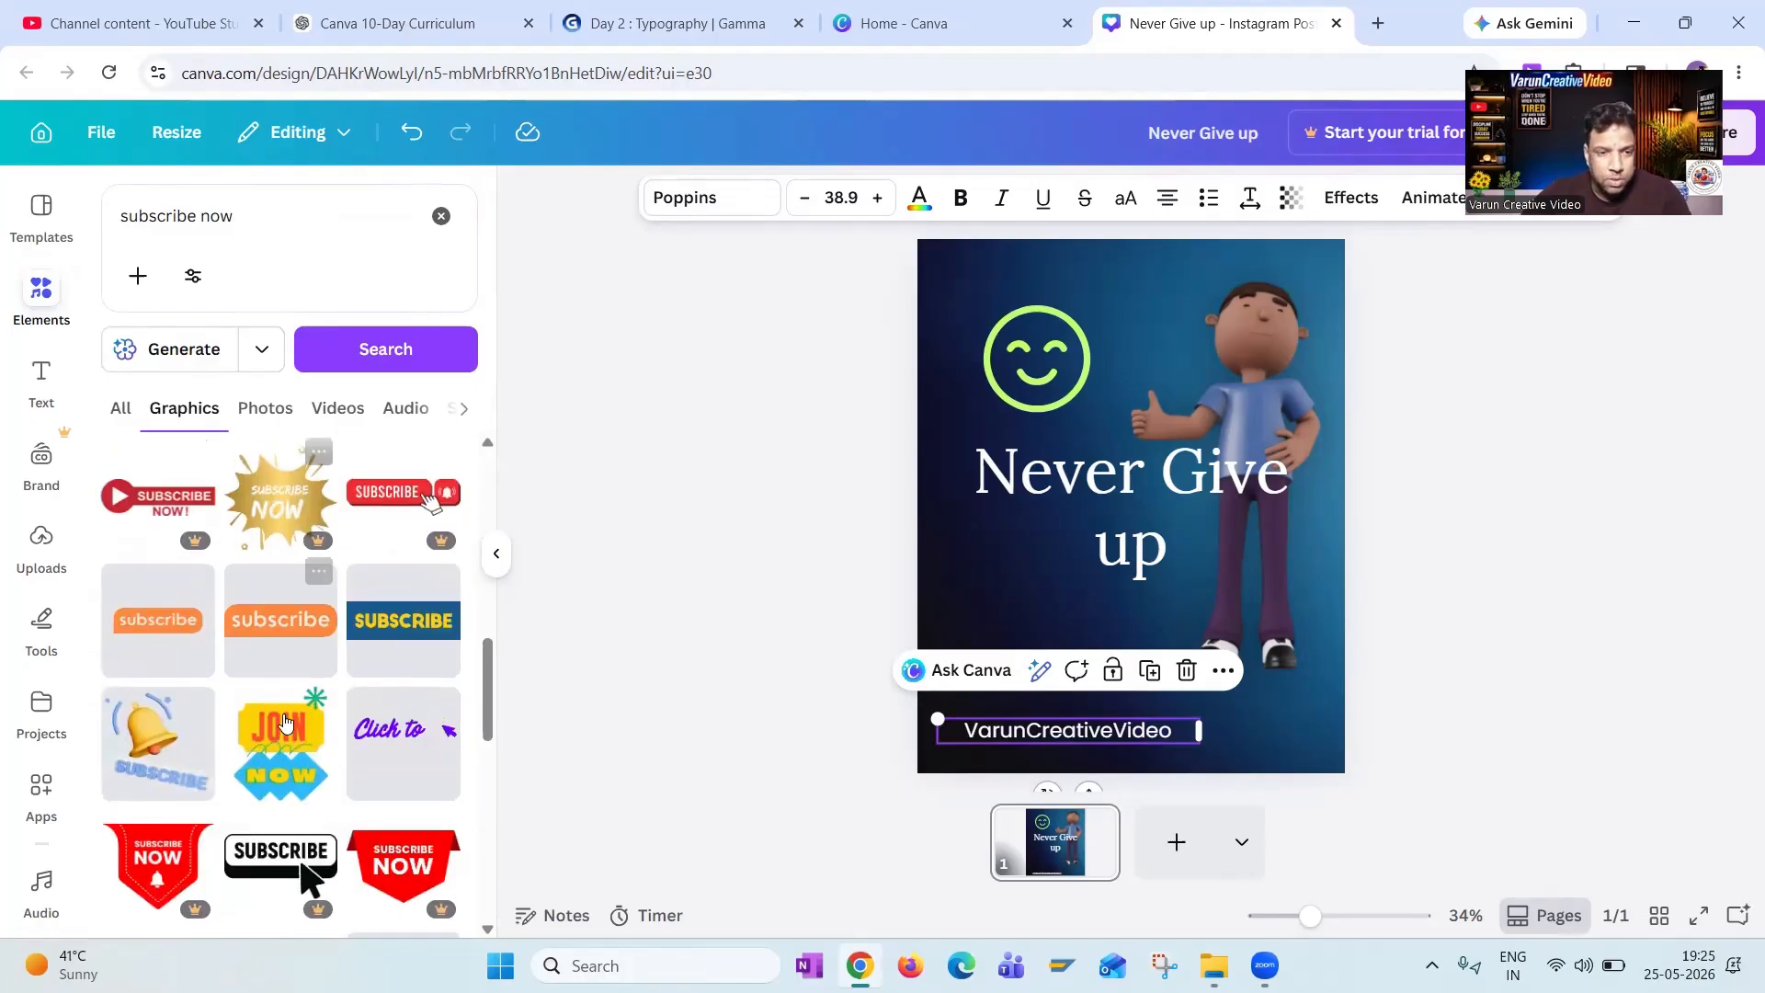
scroll(286, 721, down, 1)
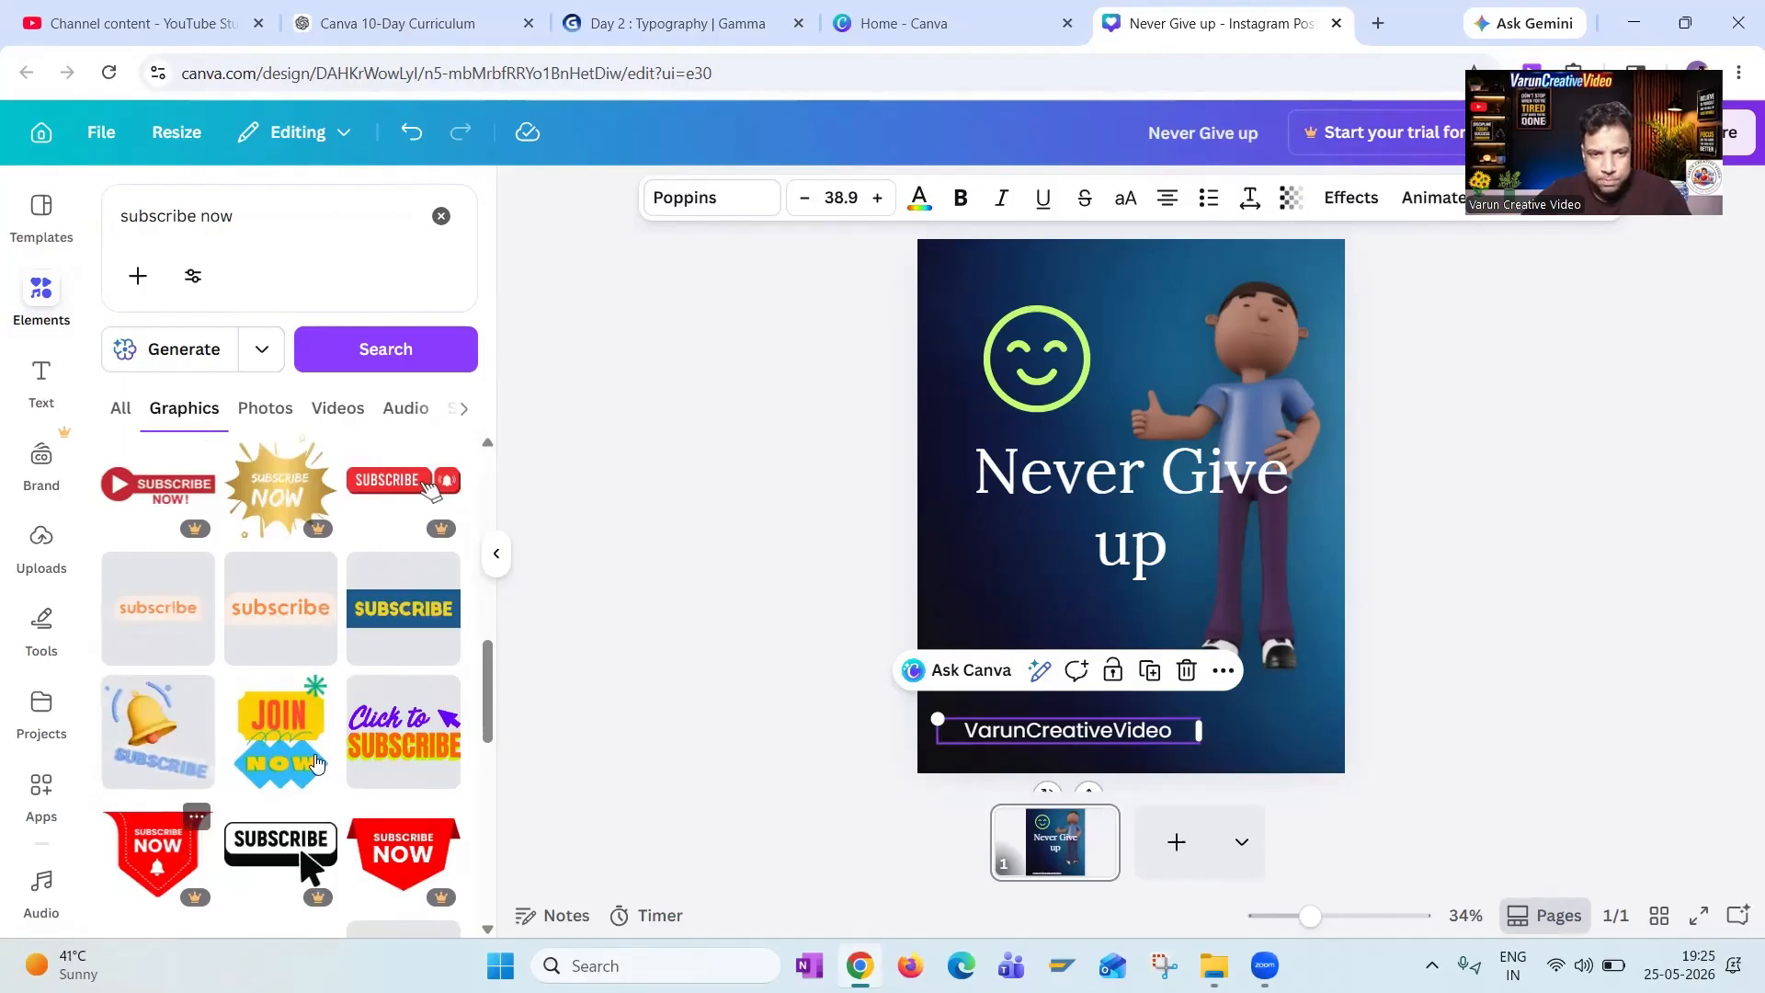
scroll(314, 760, up, 2)
scroll(311, 772, up, 10)
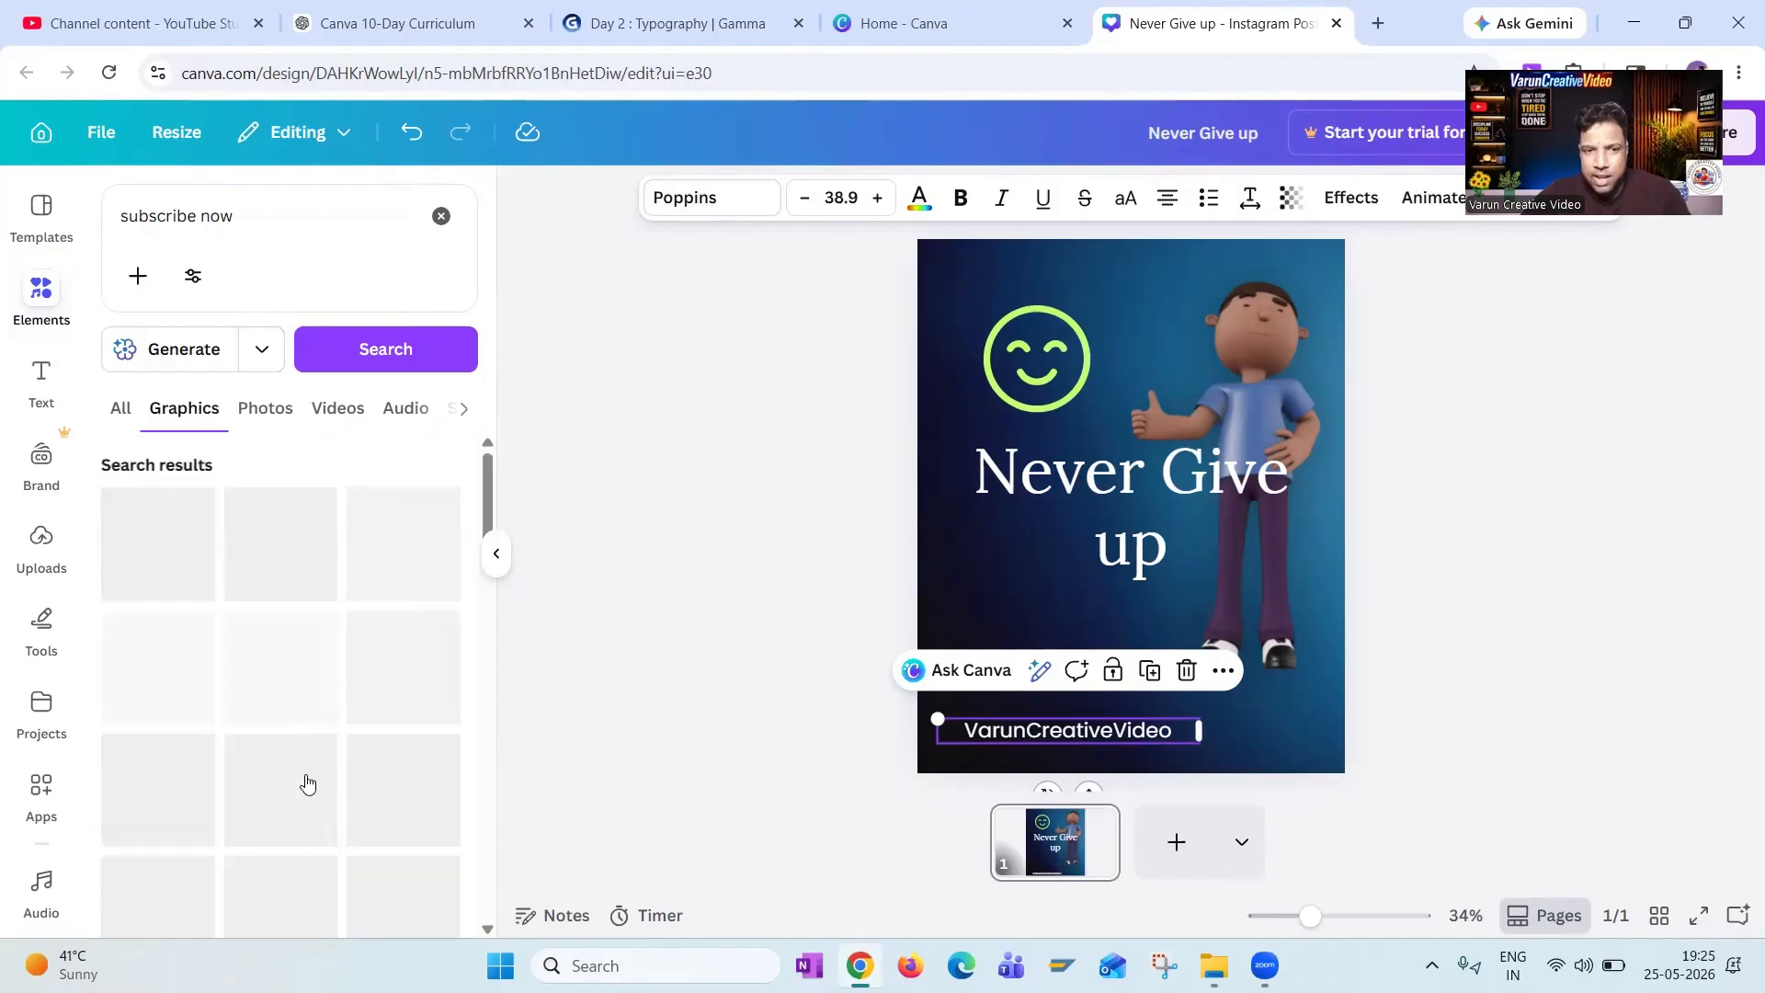
Add the red SUBSCRIBE graphic with the hand pointer, shrink it, and fit it beside the VarunCreativeVideo text in the post's lower-right corner.
scroll(193, 770, down, 2)
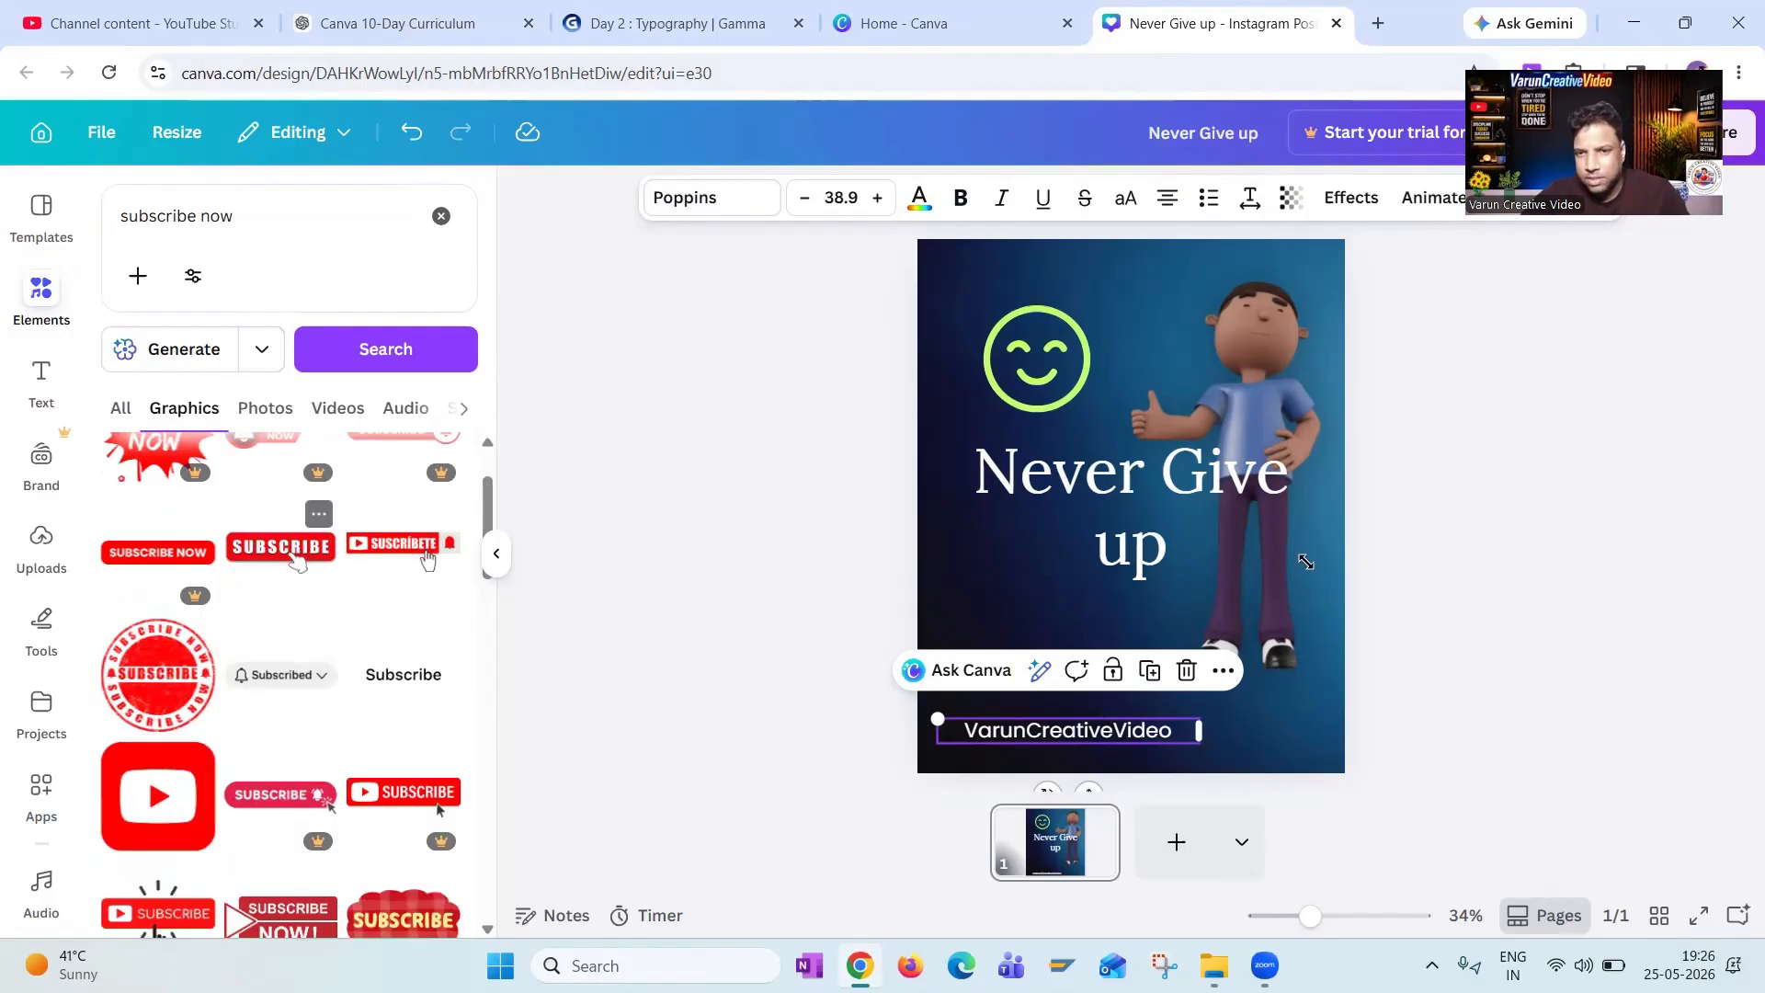
drag(1306, 562, 1261, 730)
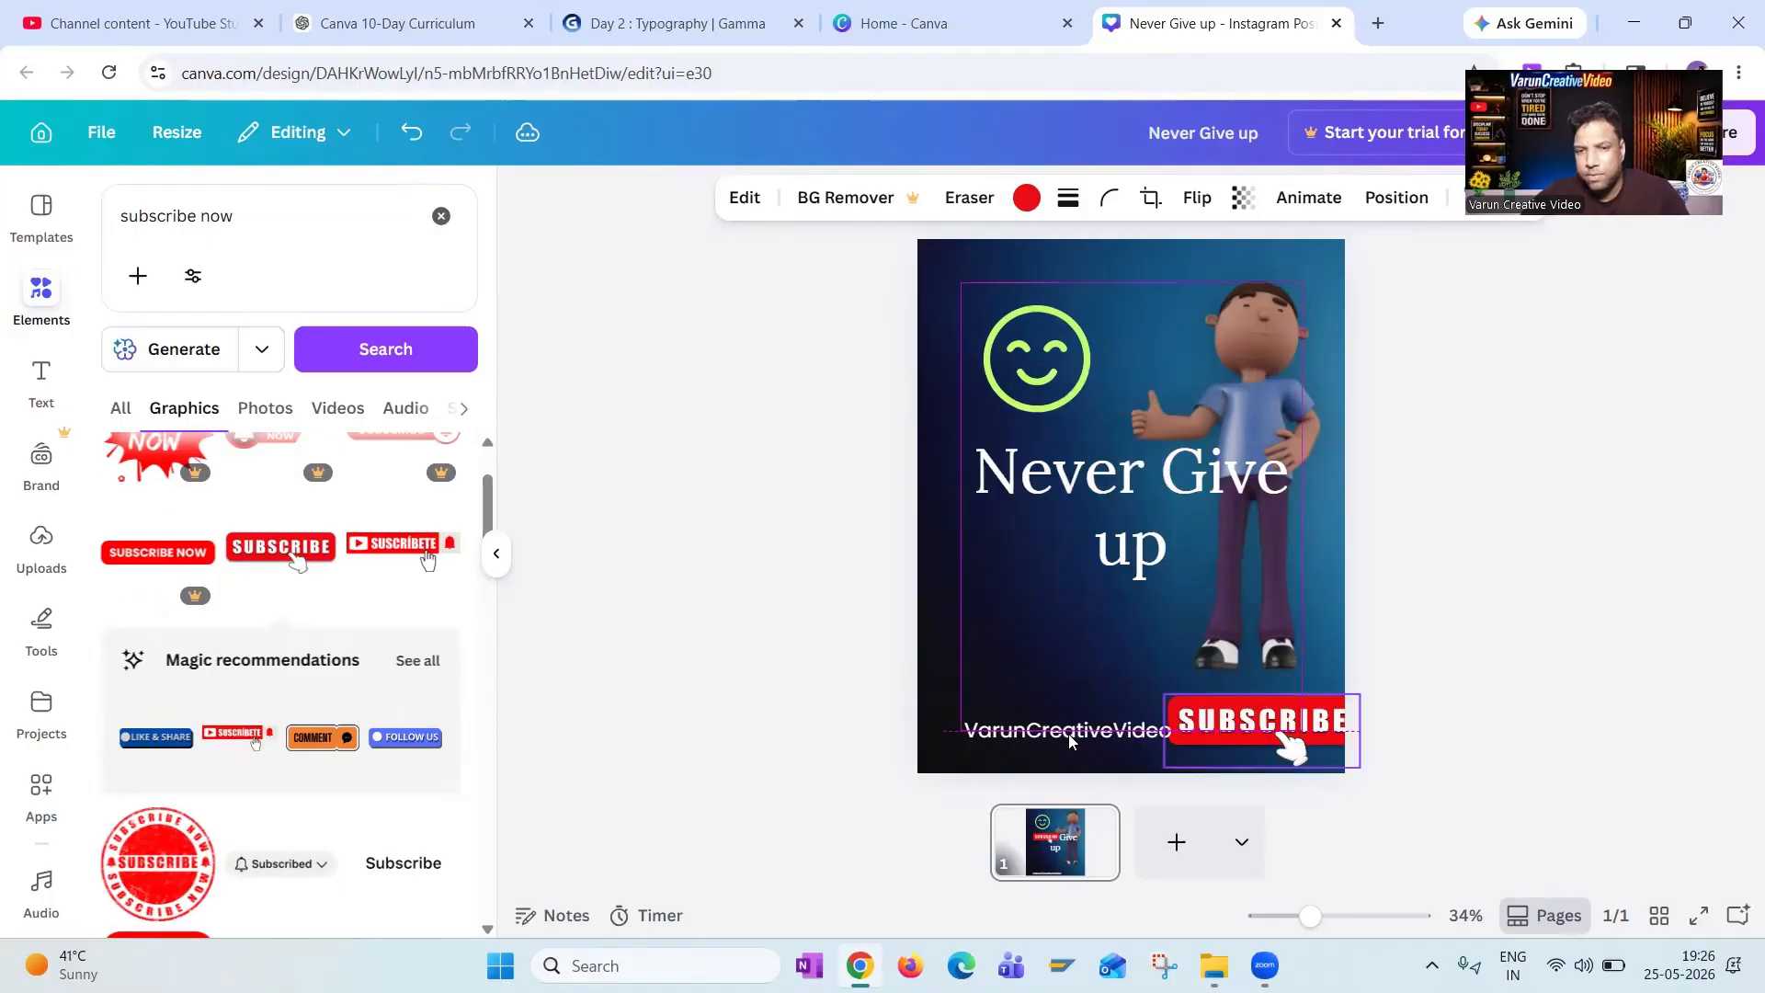
drag(1071, 740, 1049, 730)
click(1050, 730)
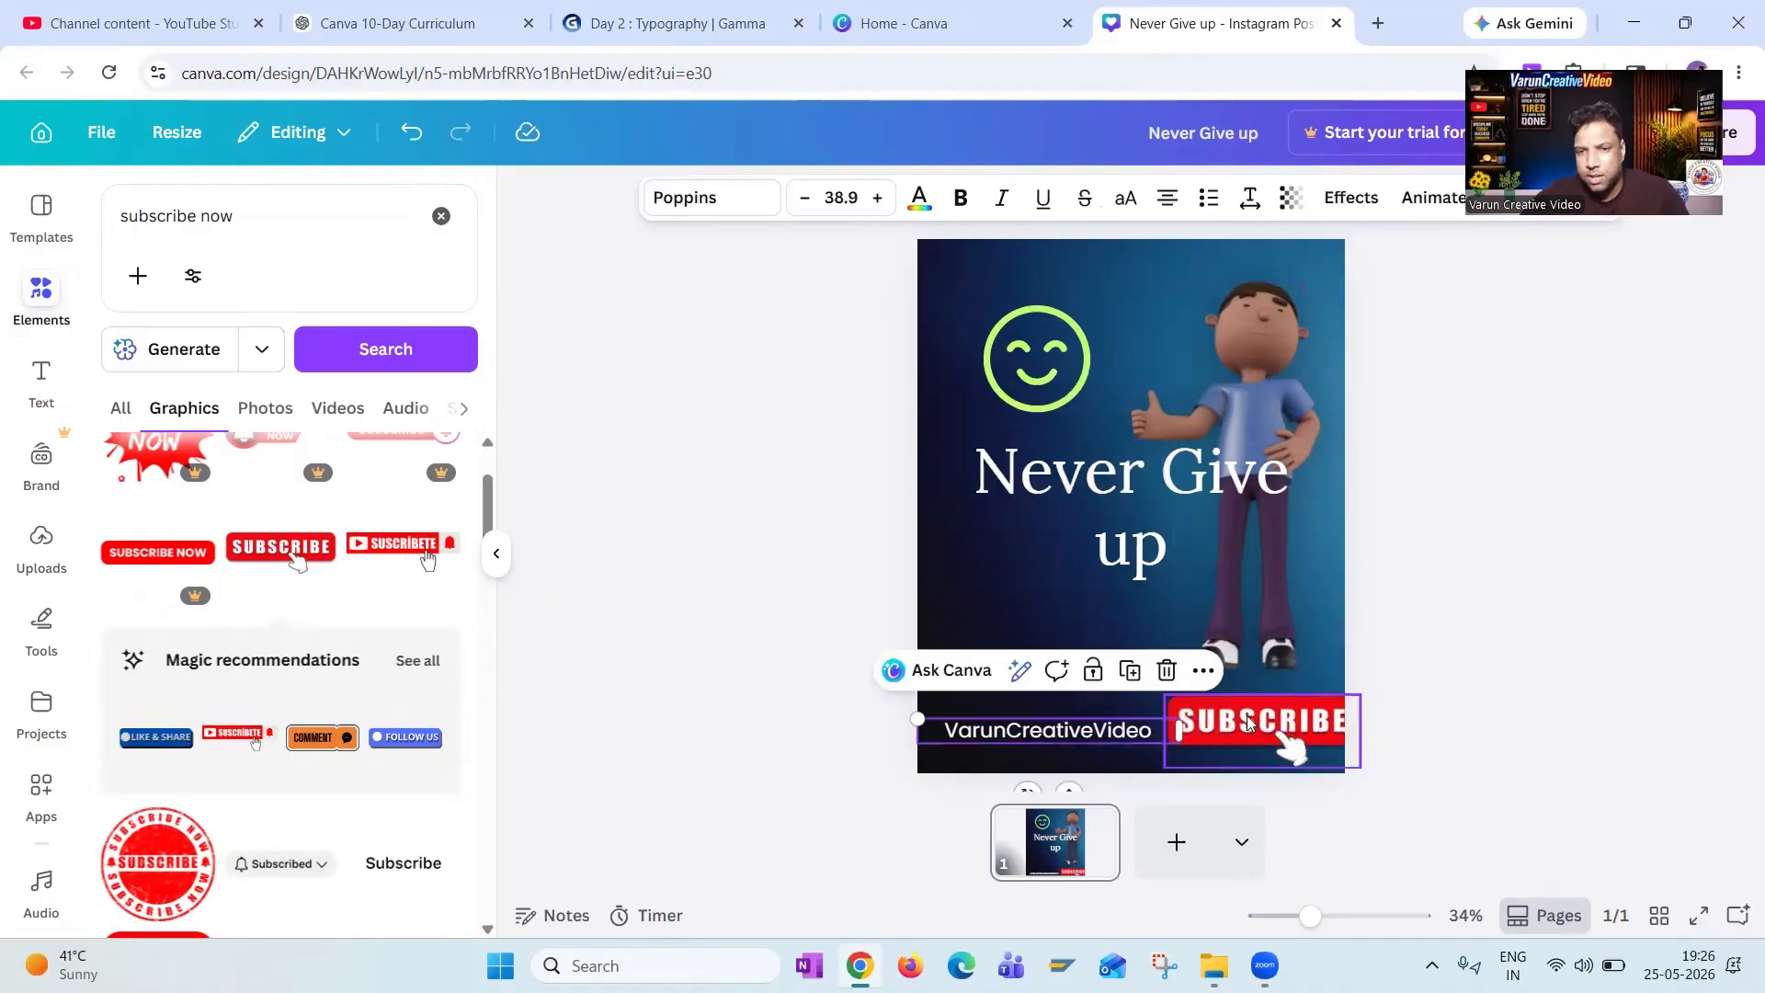
click(1353, 763)
mouse_move(1332, 733)
mouse_down()
mouse_move(1275, 726)
mouse_move(1311, 737)
mouse_up()
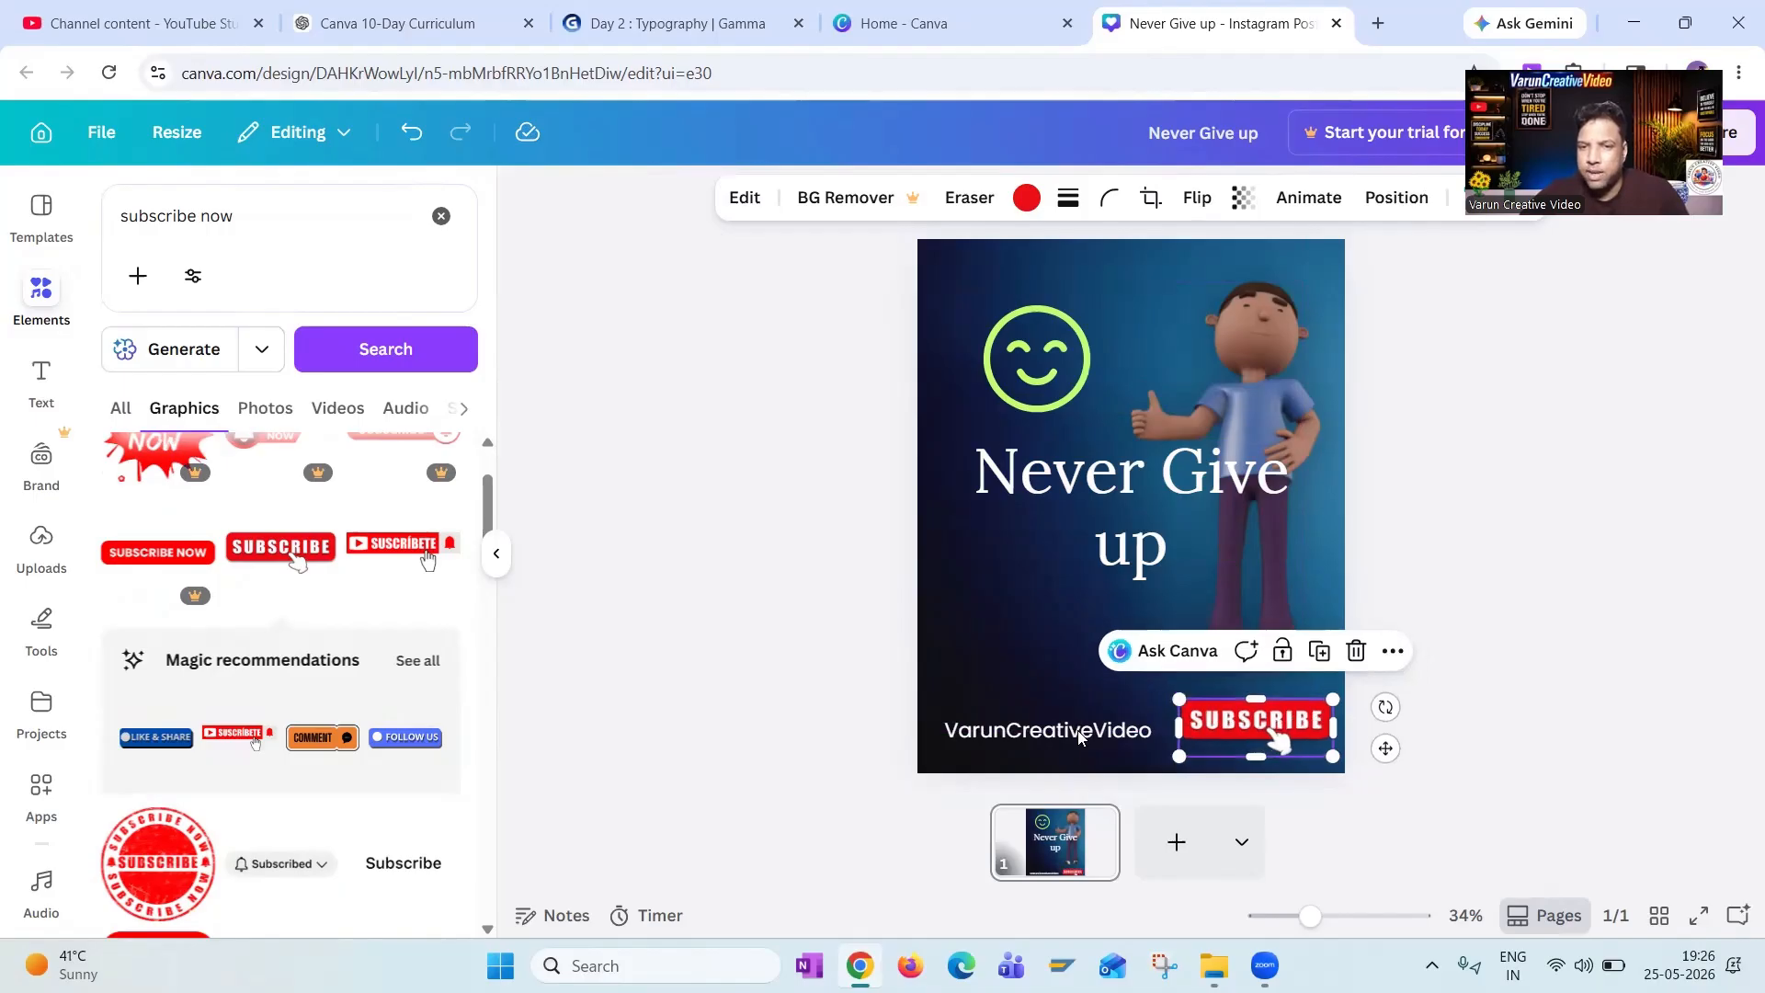
Centre the VarunCreativeVideo text along the post's lower edge and place the SUBSCRIBE graphic above it, aligned with the left margin.
drag(1159, 731, 1151, 735)
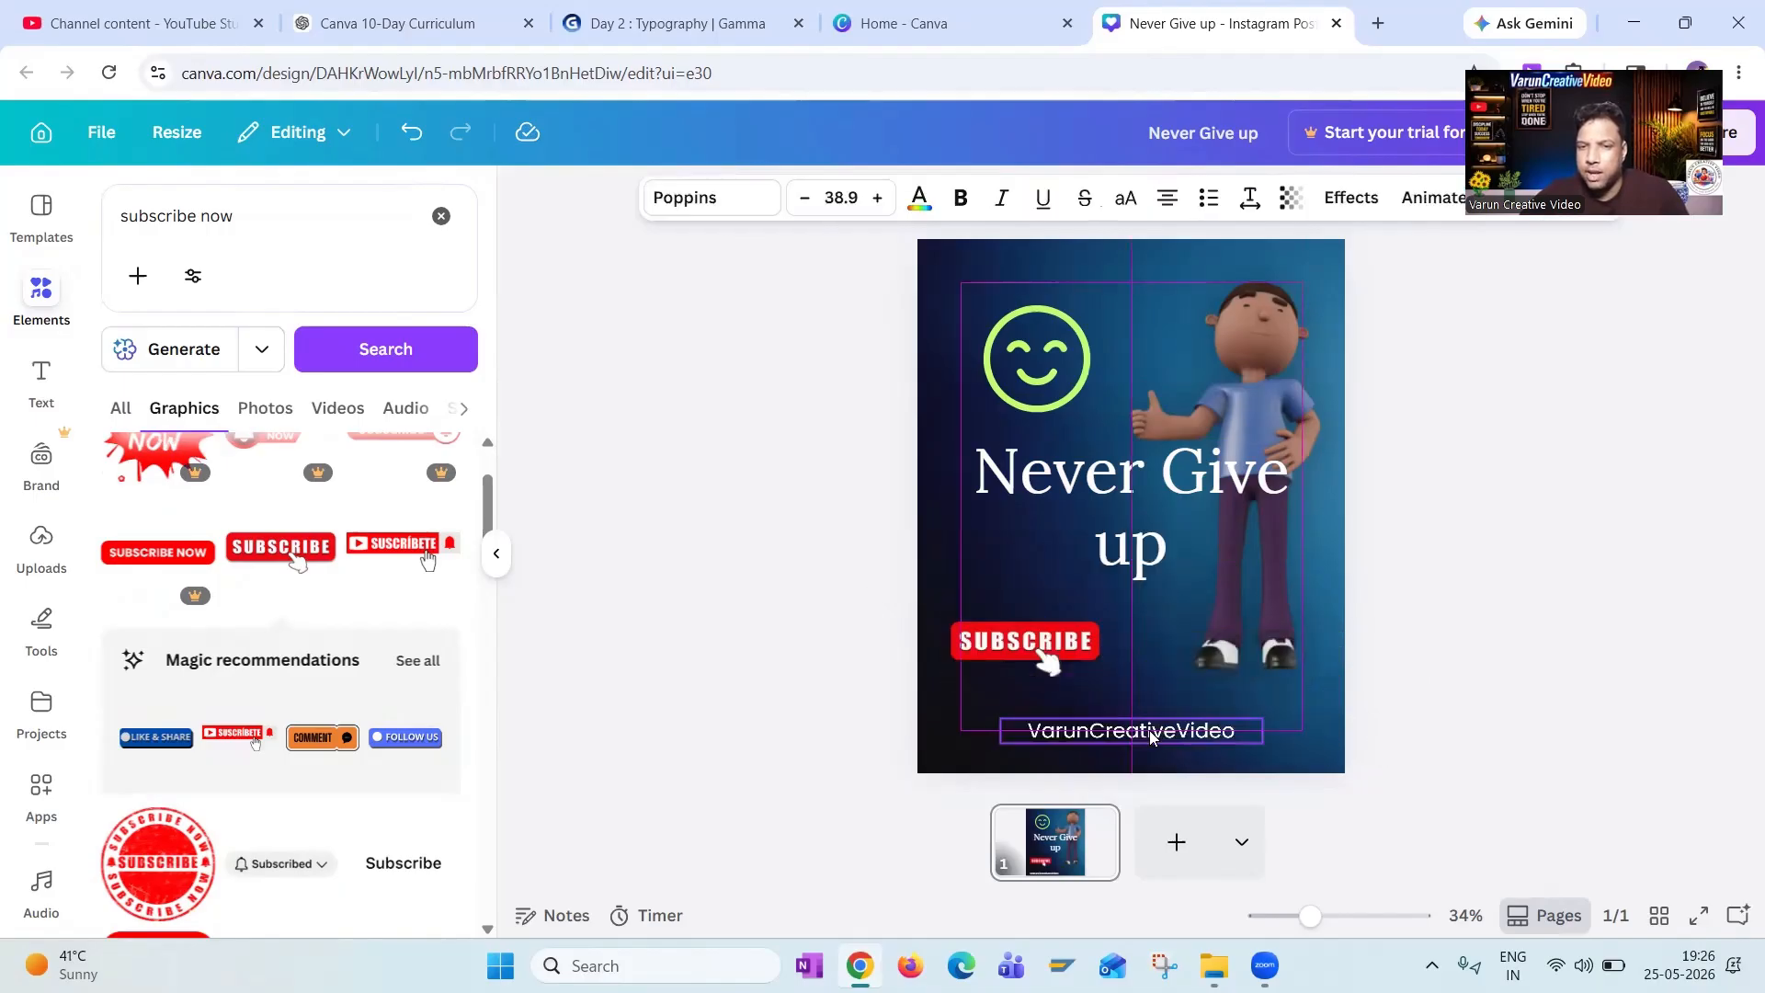
click(1007, 648)
drag(1020, 659, 1111, 644)
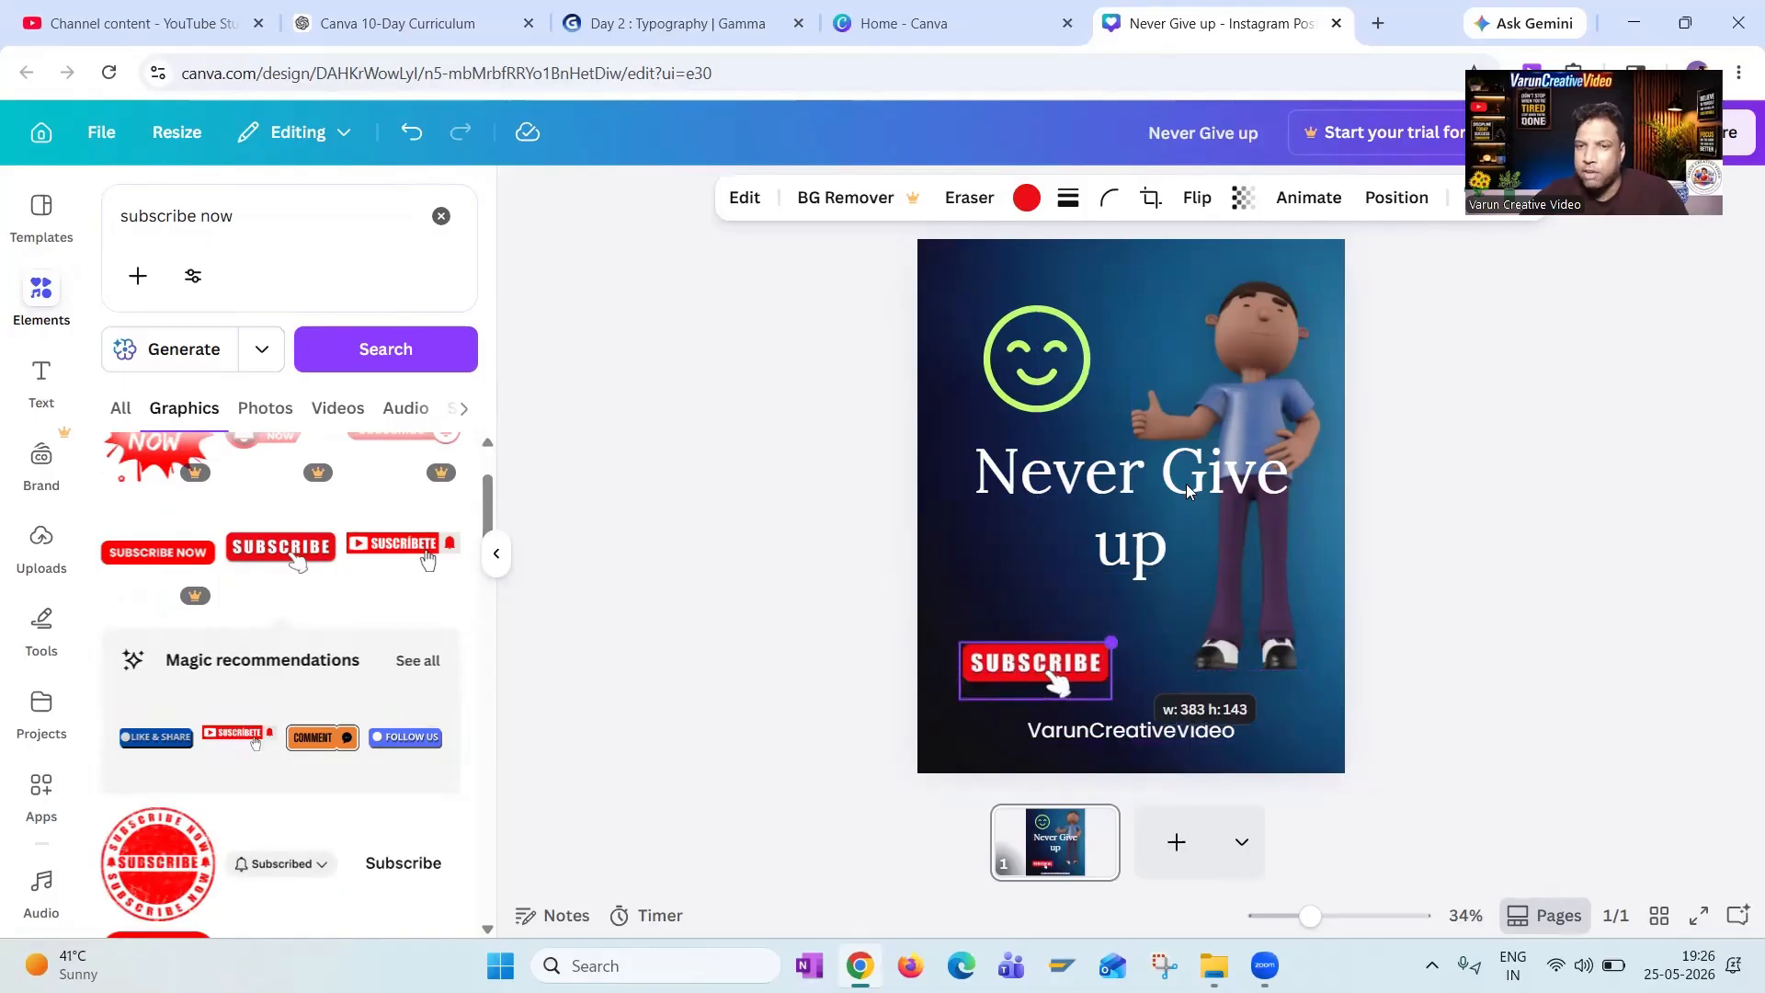
Enlarge the "Never Give up" heading to font size 139 and centre it horizontally on the post.
drag(1303, 571, 1367, 605)
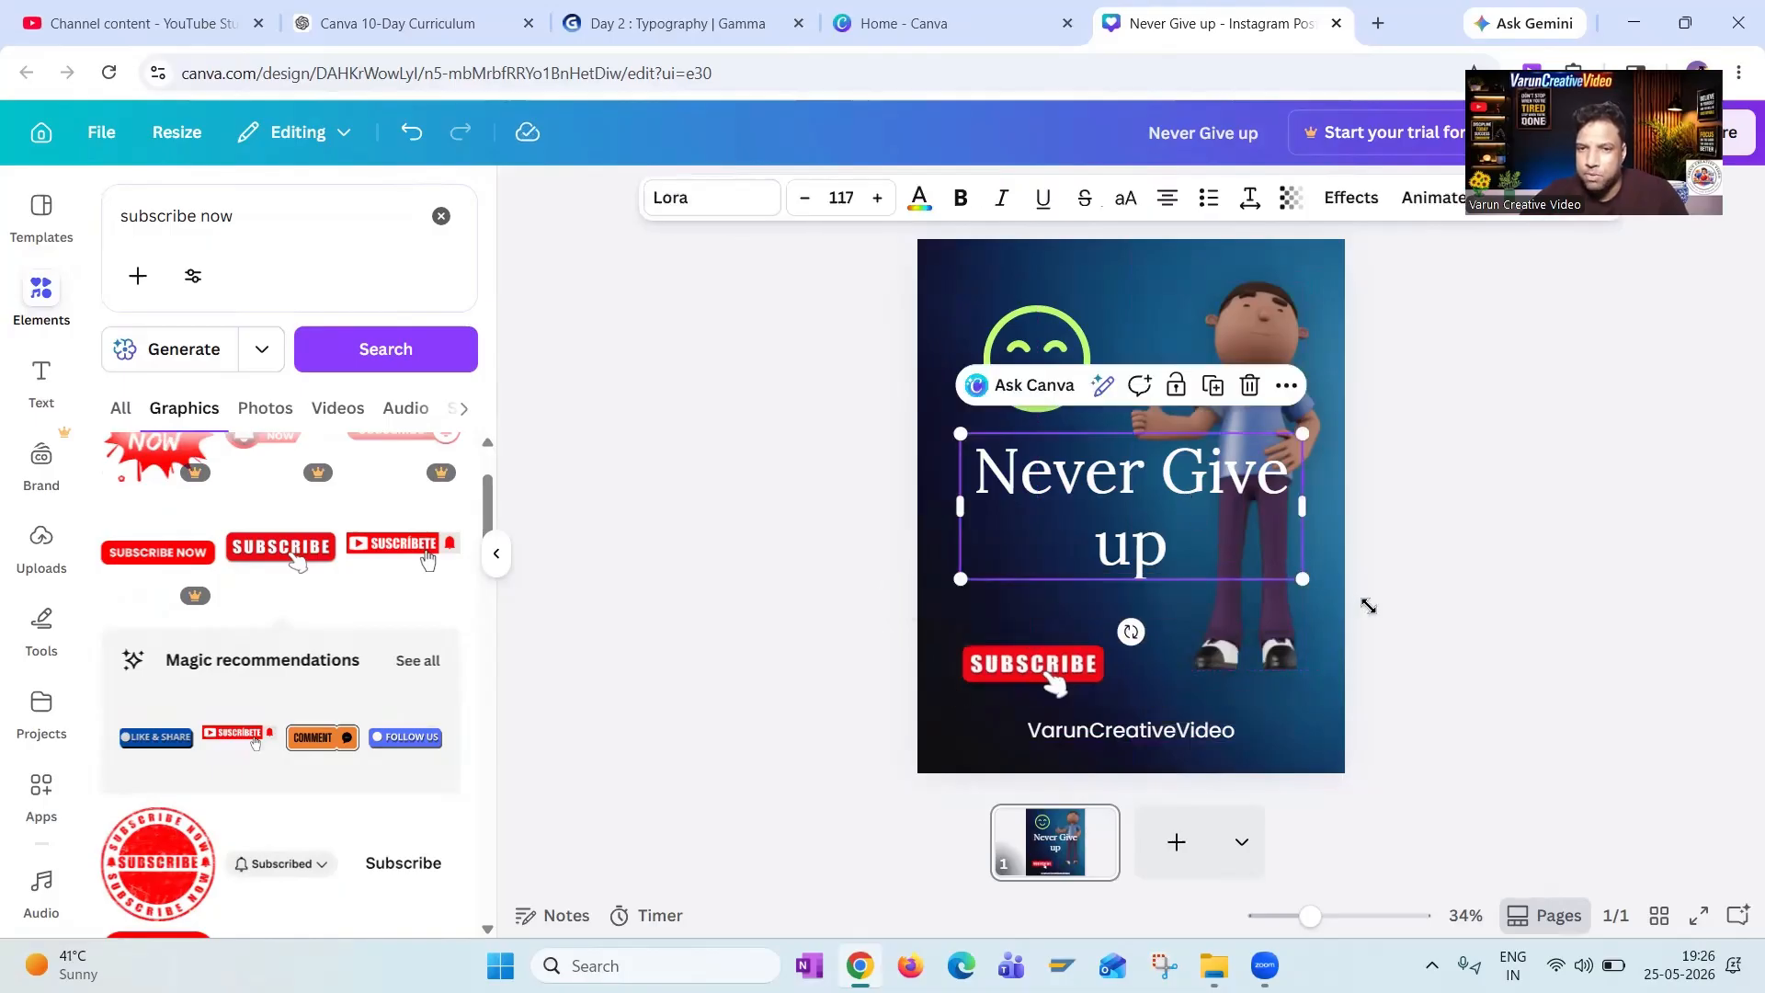
mouse_move(1245, 554)
mouse_down()
mouse_move(1223, 564)
mouse_move(1223, 540)
mouse_up()
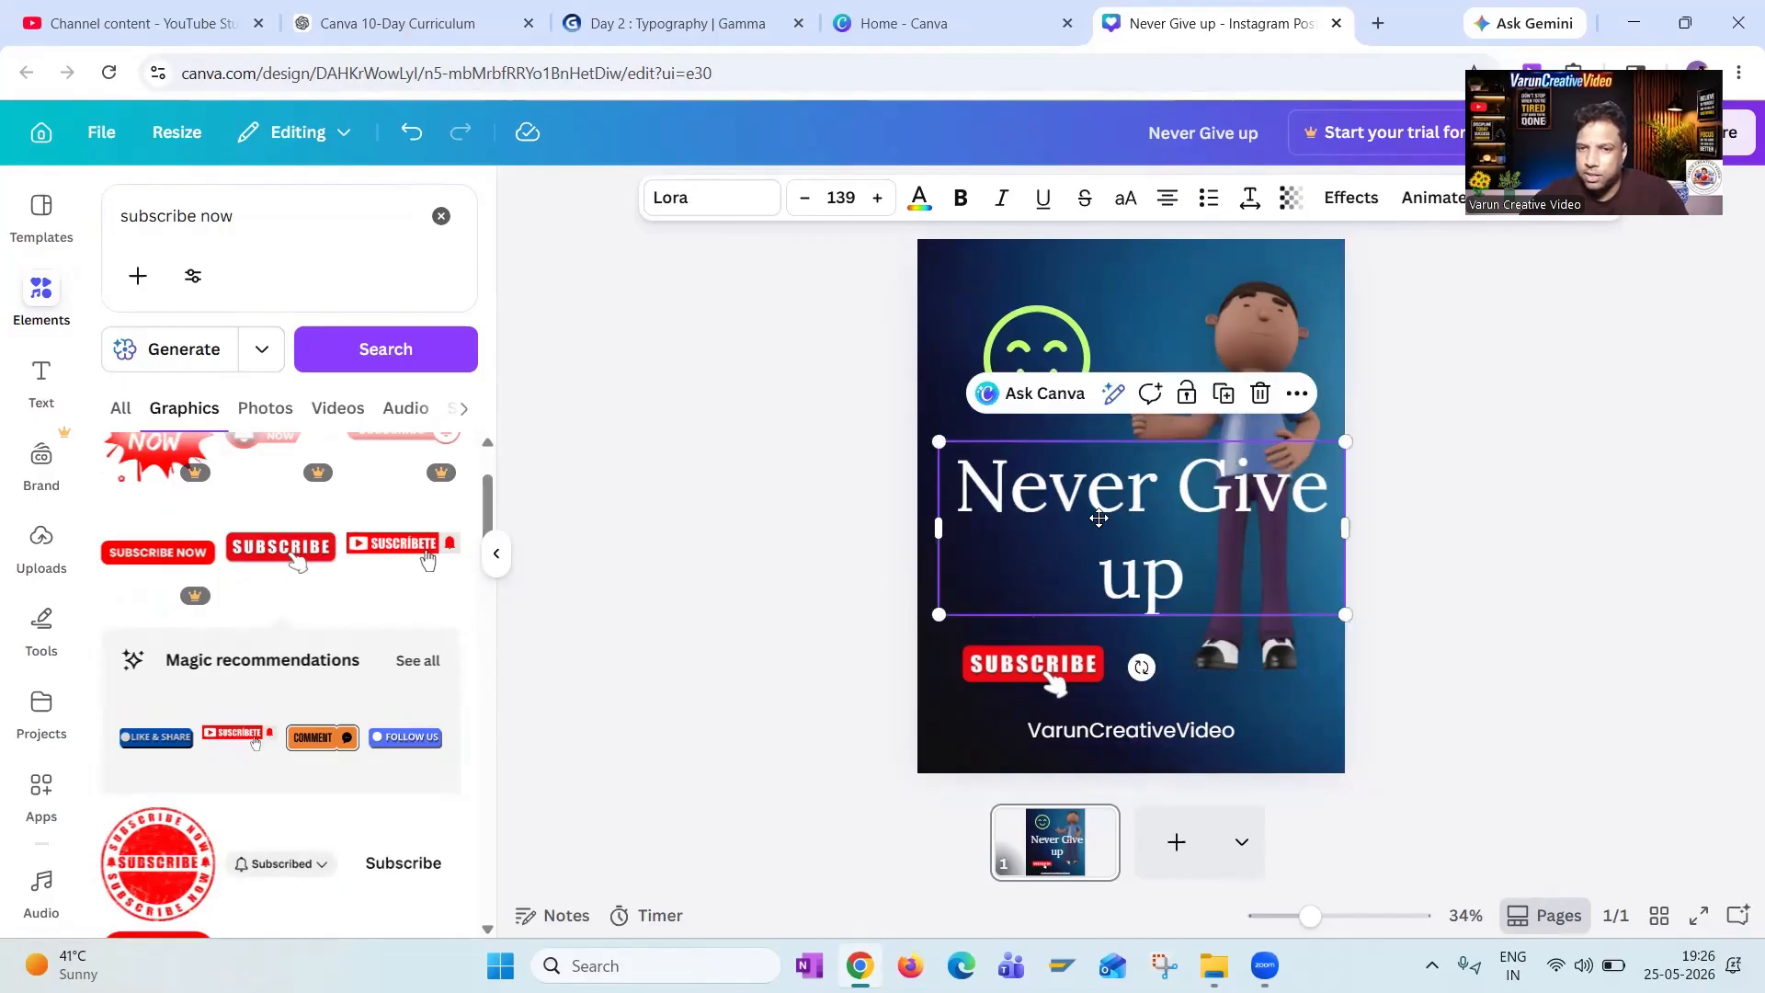
drag(1104, 523, 1097, 523)
Move the green smiley face into the upper-left corner of the post's margins.
drag(1006, 656, 1035, 667)
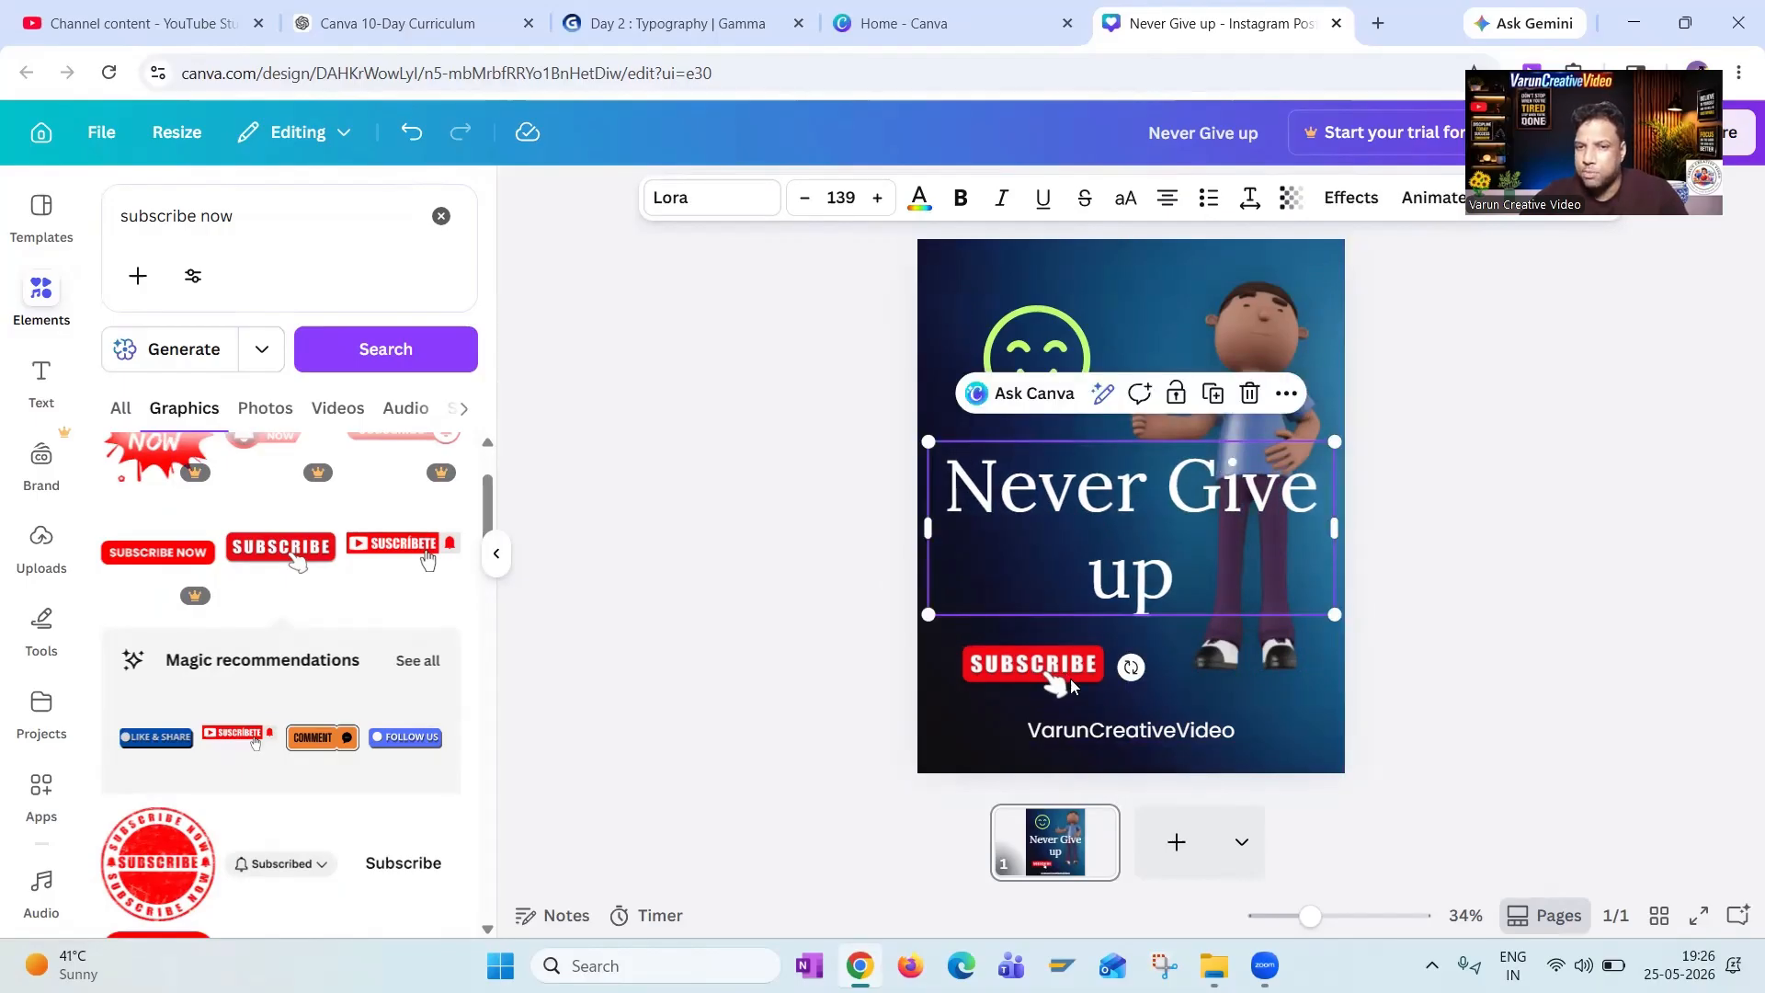
click(1072, 684)
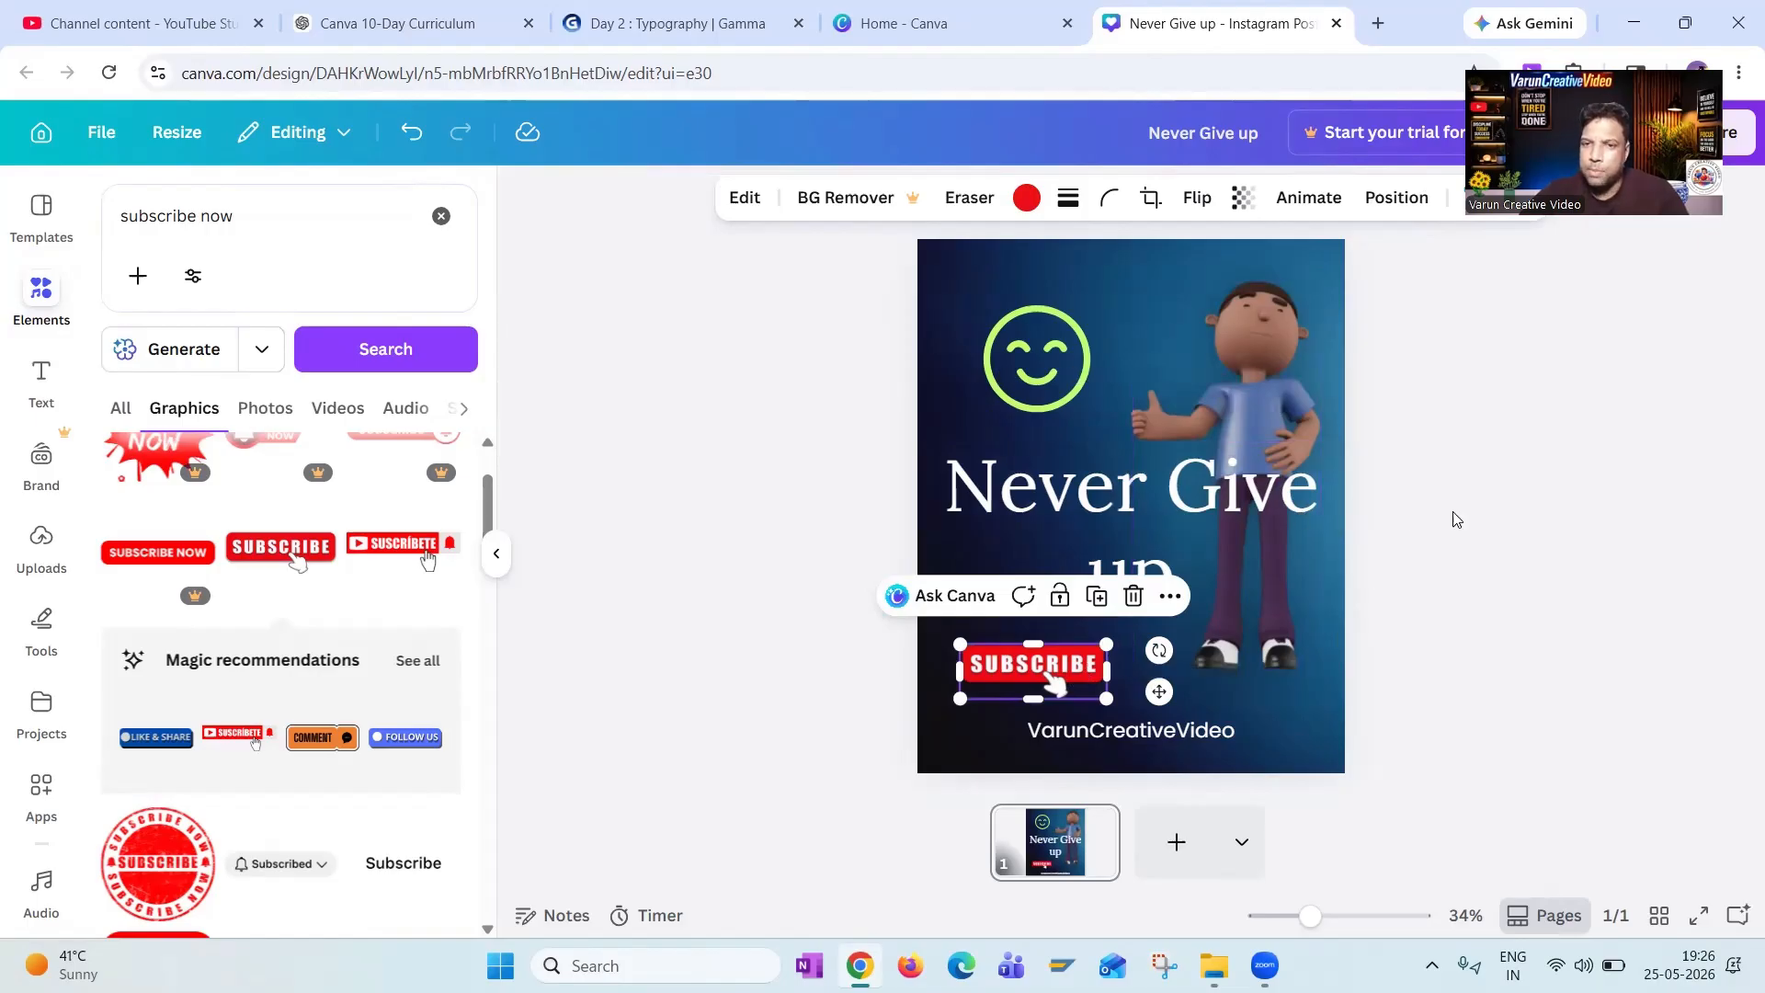
click(937, 668)
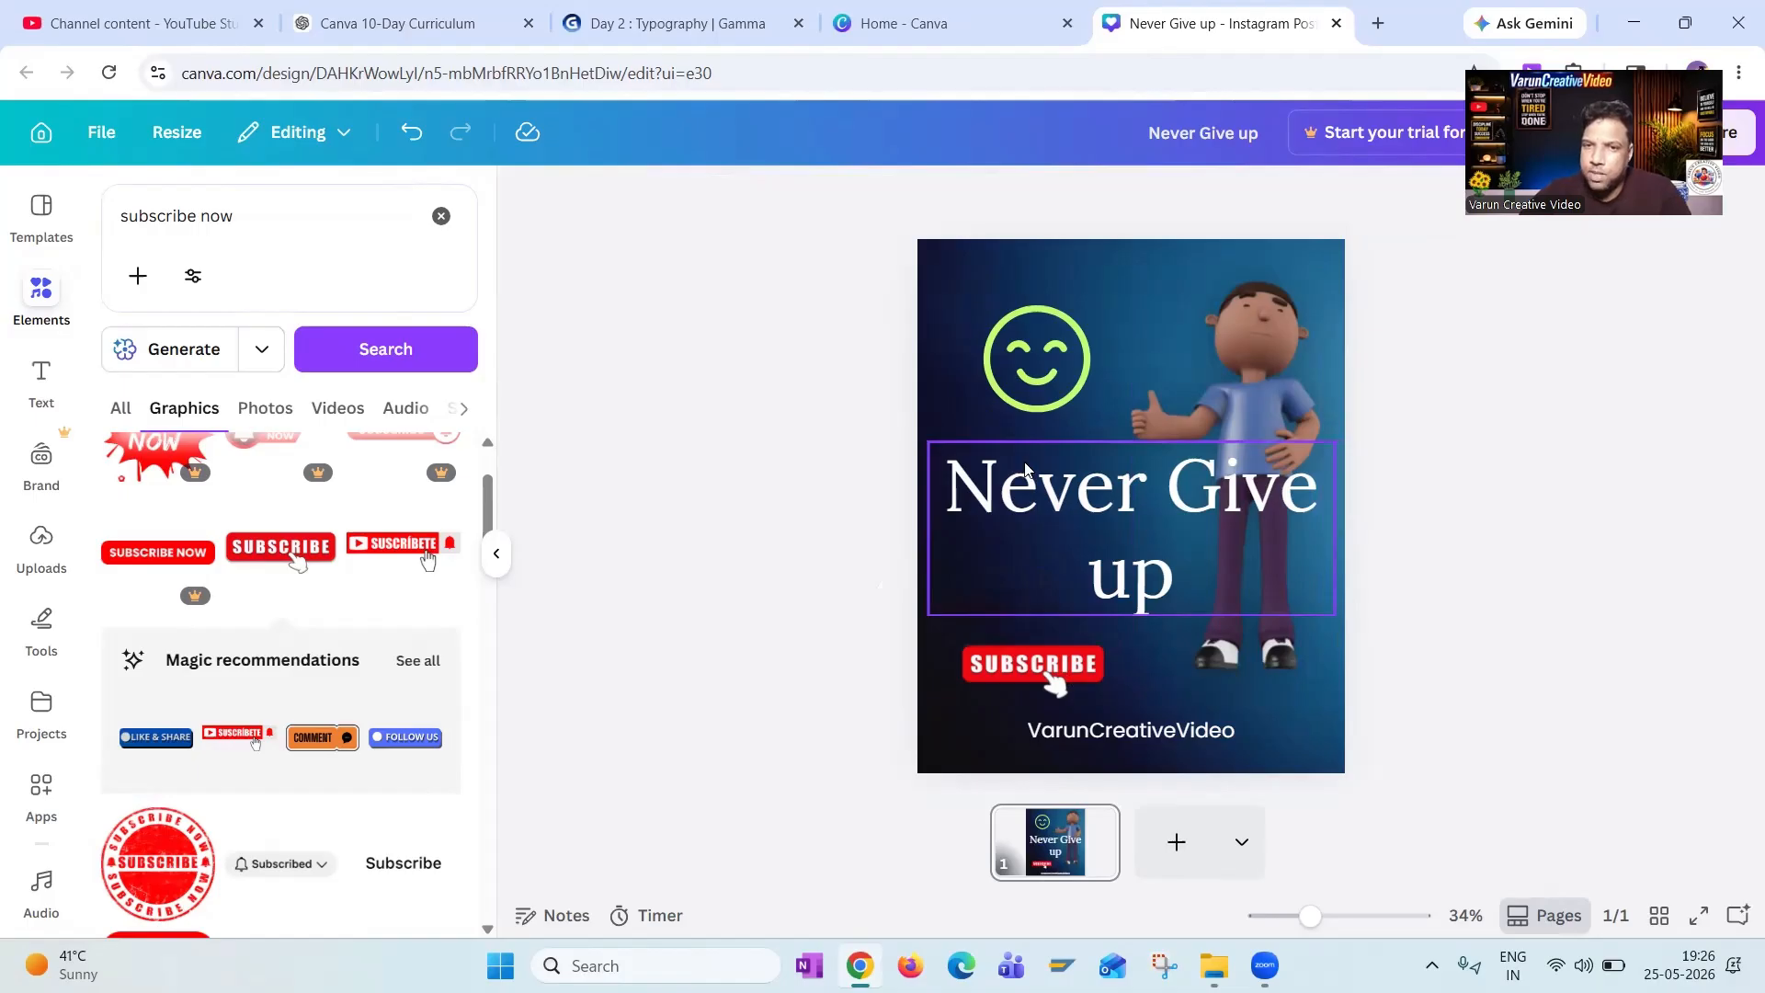
drag(1038, 373, 1015, 348)
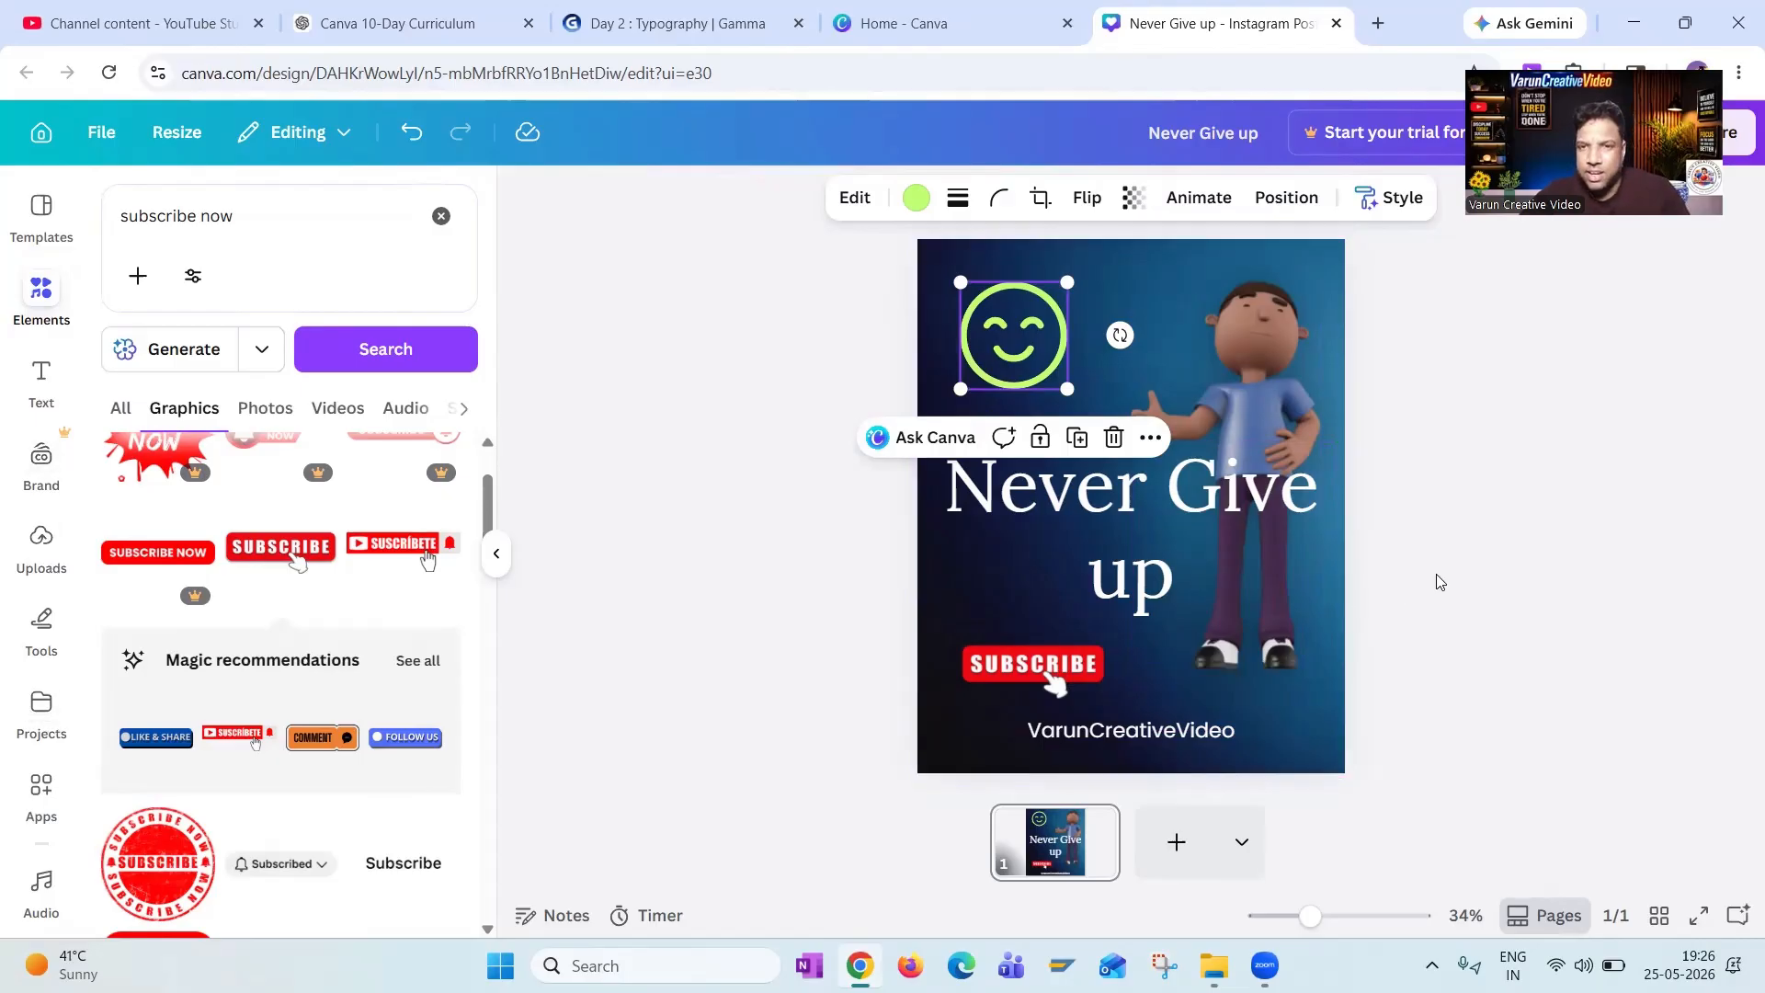
Try an extra space between "Never" and "Give" in the heading, and remove it again.
click(1151, 508)
click(1204, 495)
click(1176, 487)
shift+click(1130, 492)
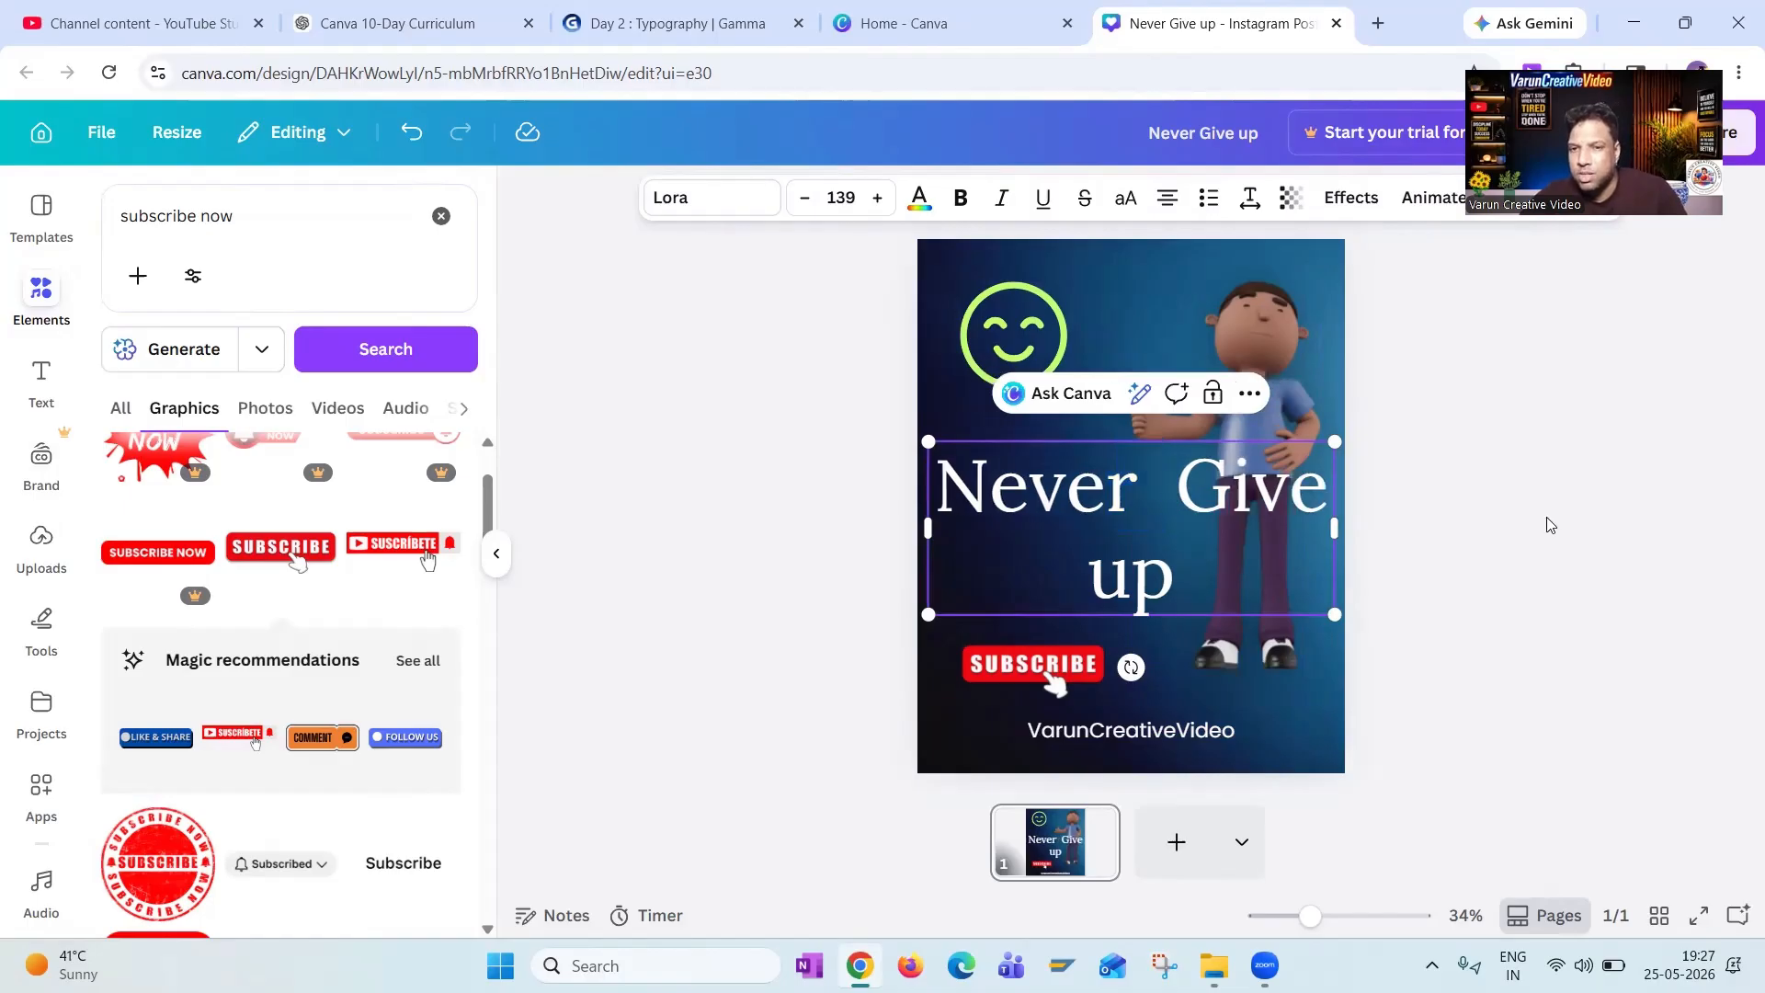
key(Escape)
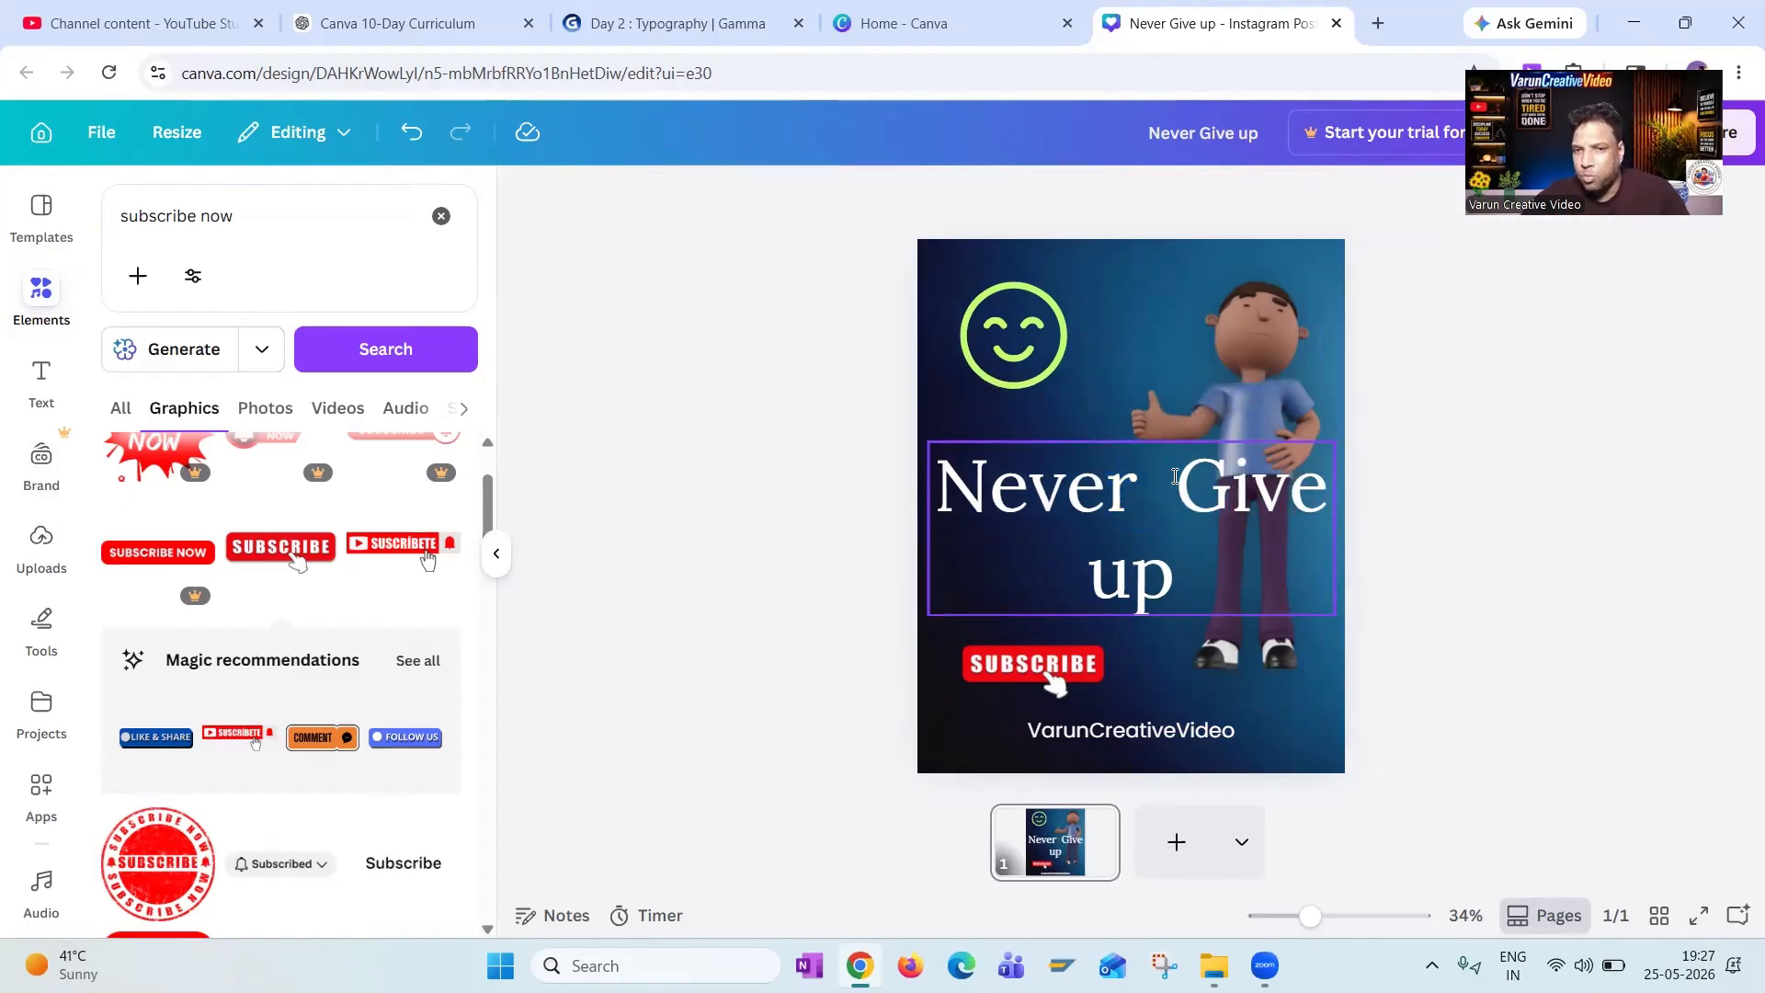
click(1175, 476)
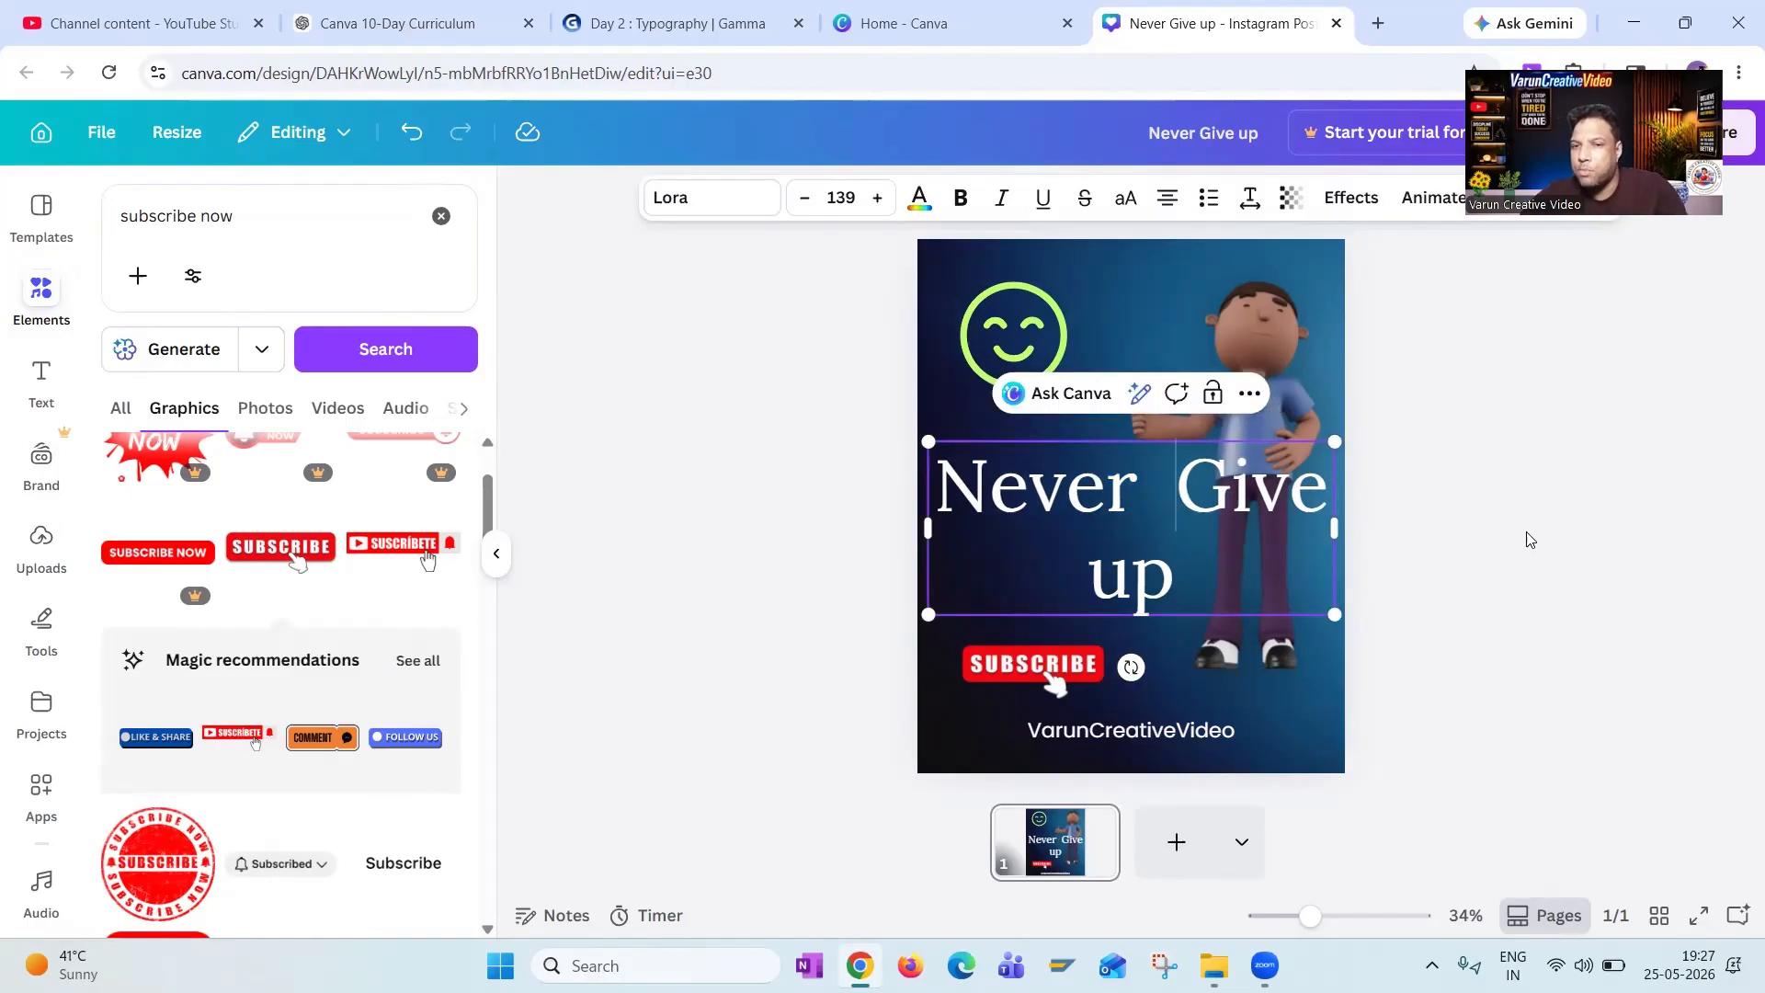
key(BackSpace)
key(Escape)
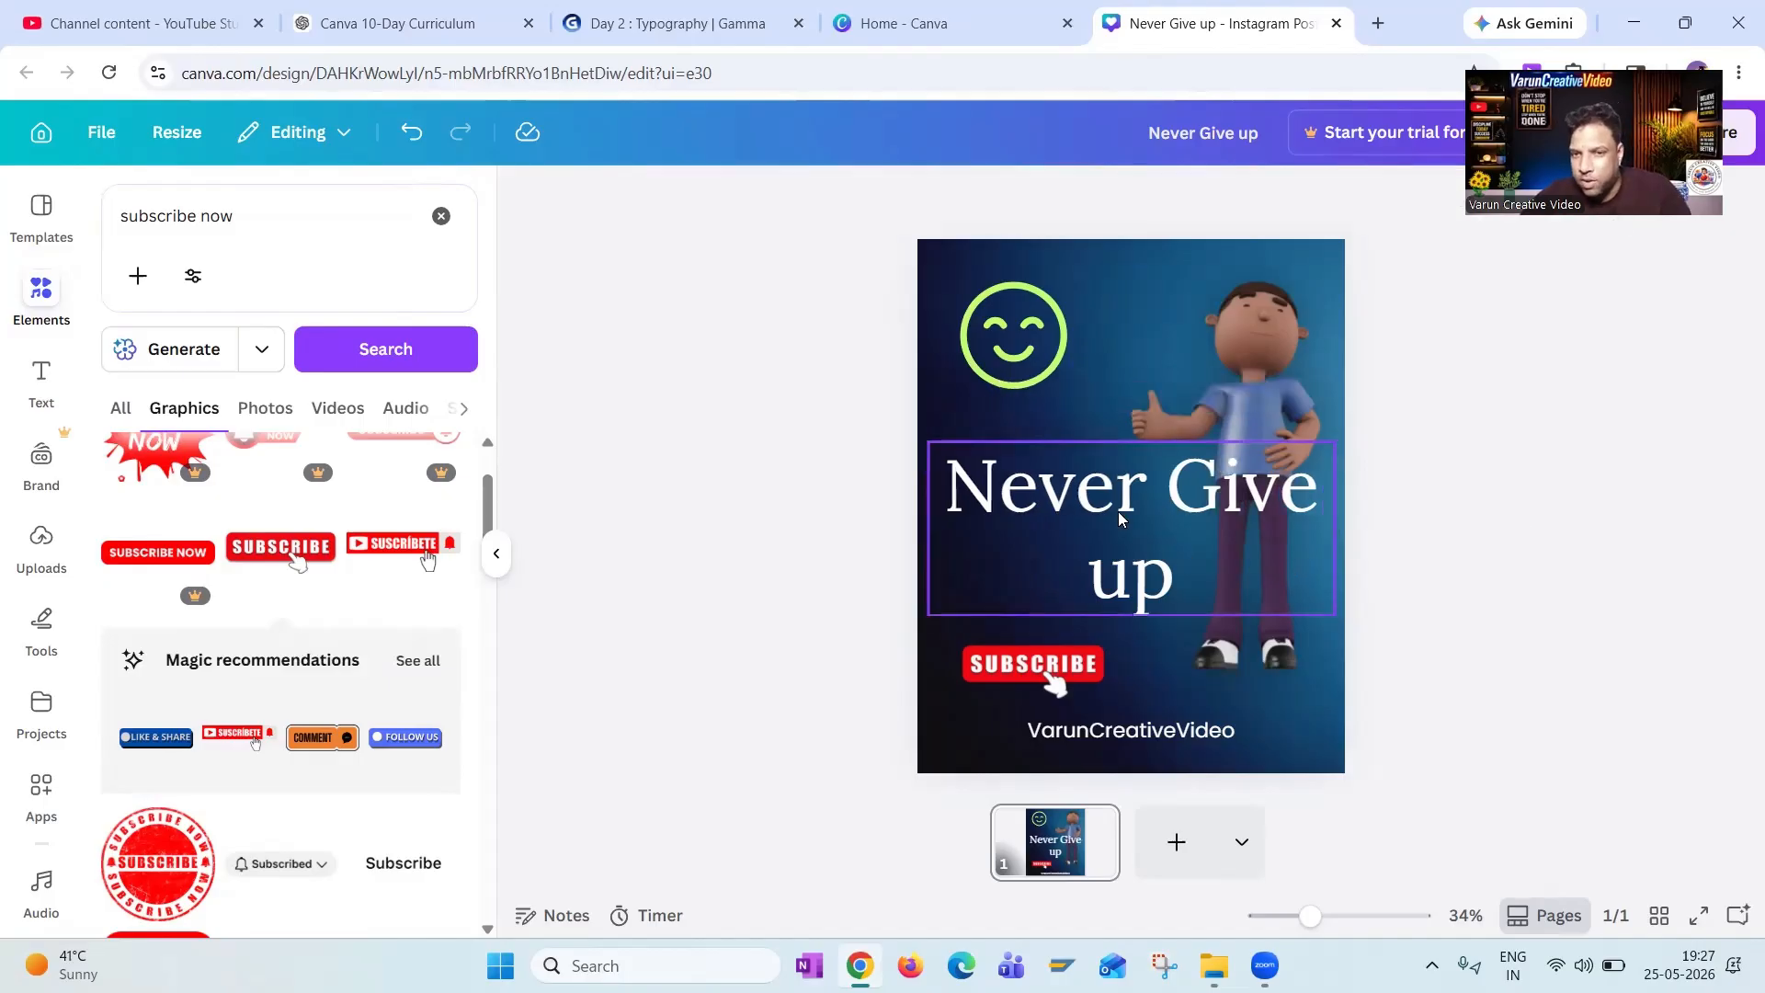
Scale the "Never Give up" heading down to font size 134 and deselect it.
click(1118, 577)
mouse_move(1330, 628)
mouse_down()
mouse_move(1211, 552)
mouse_move(1317, 603)
mouse_up()
click(1145, 564)
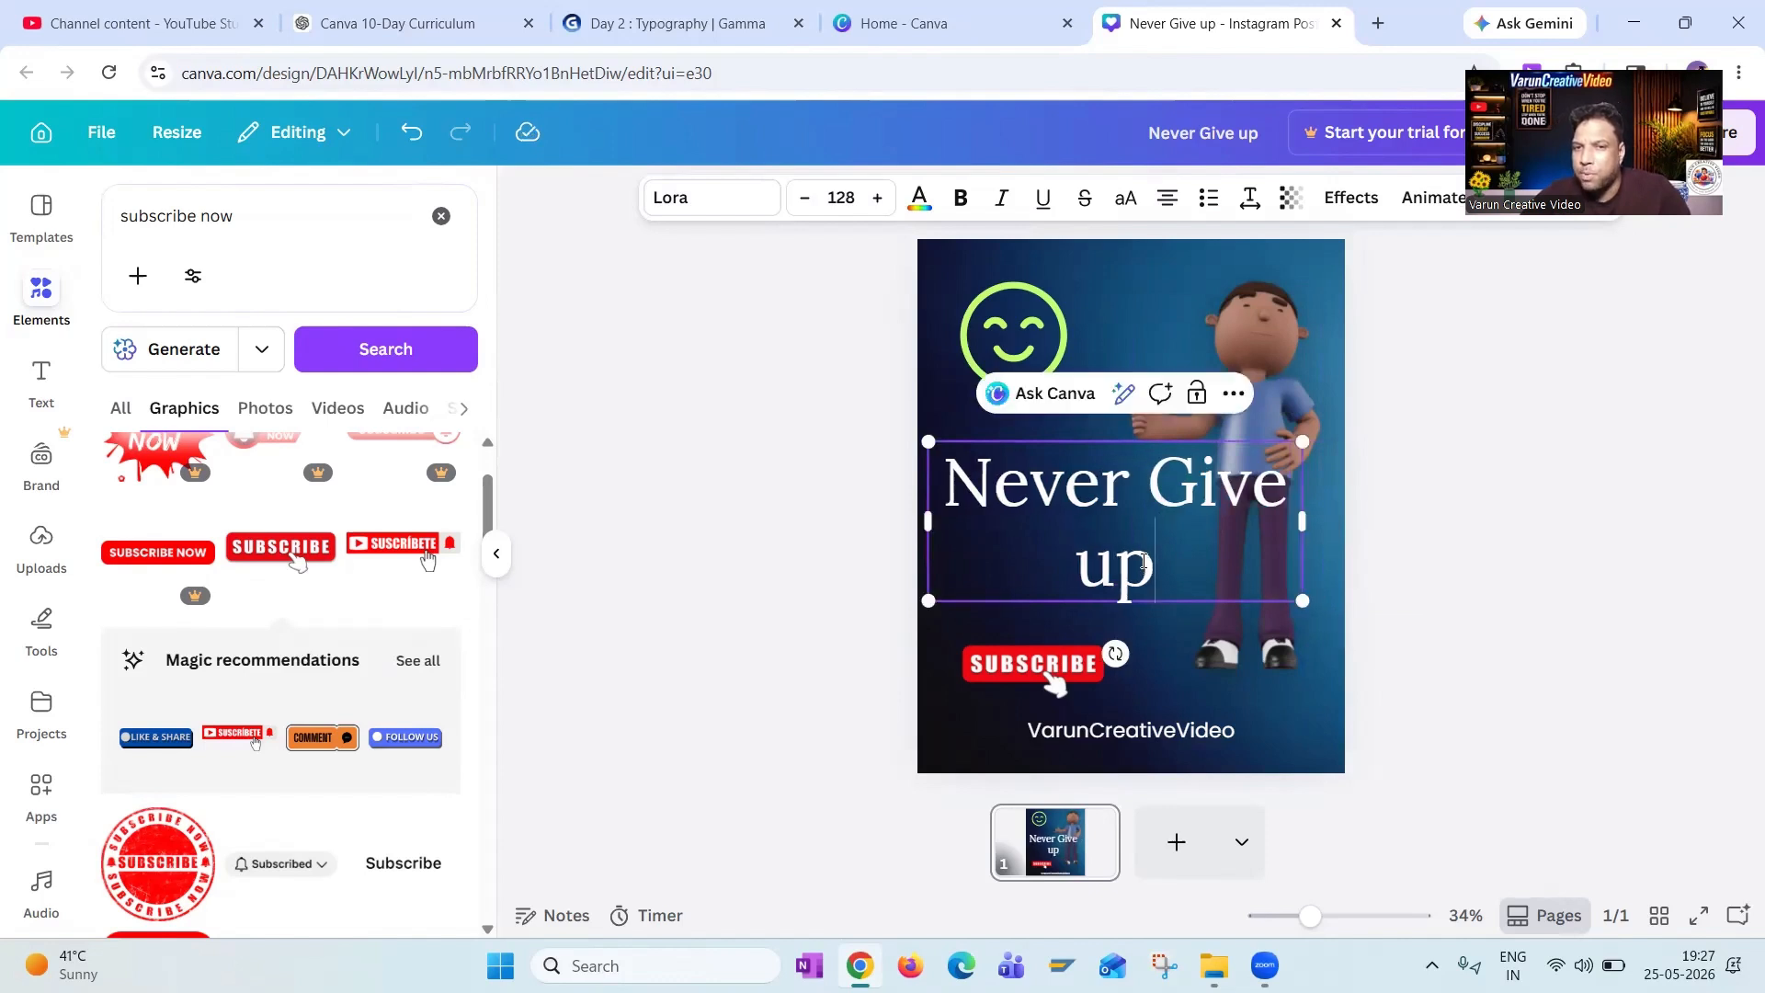
drag(1325, 603, 1329, 610)
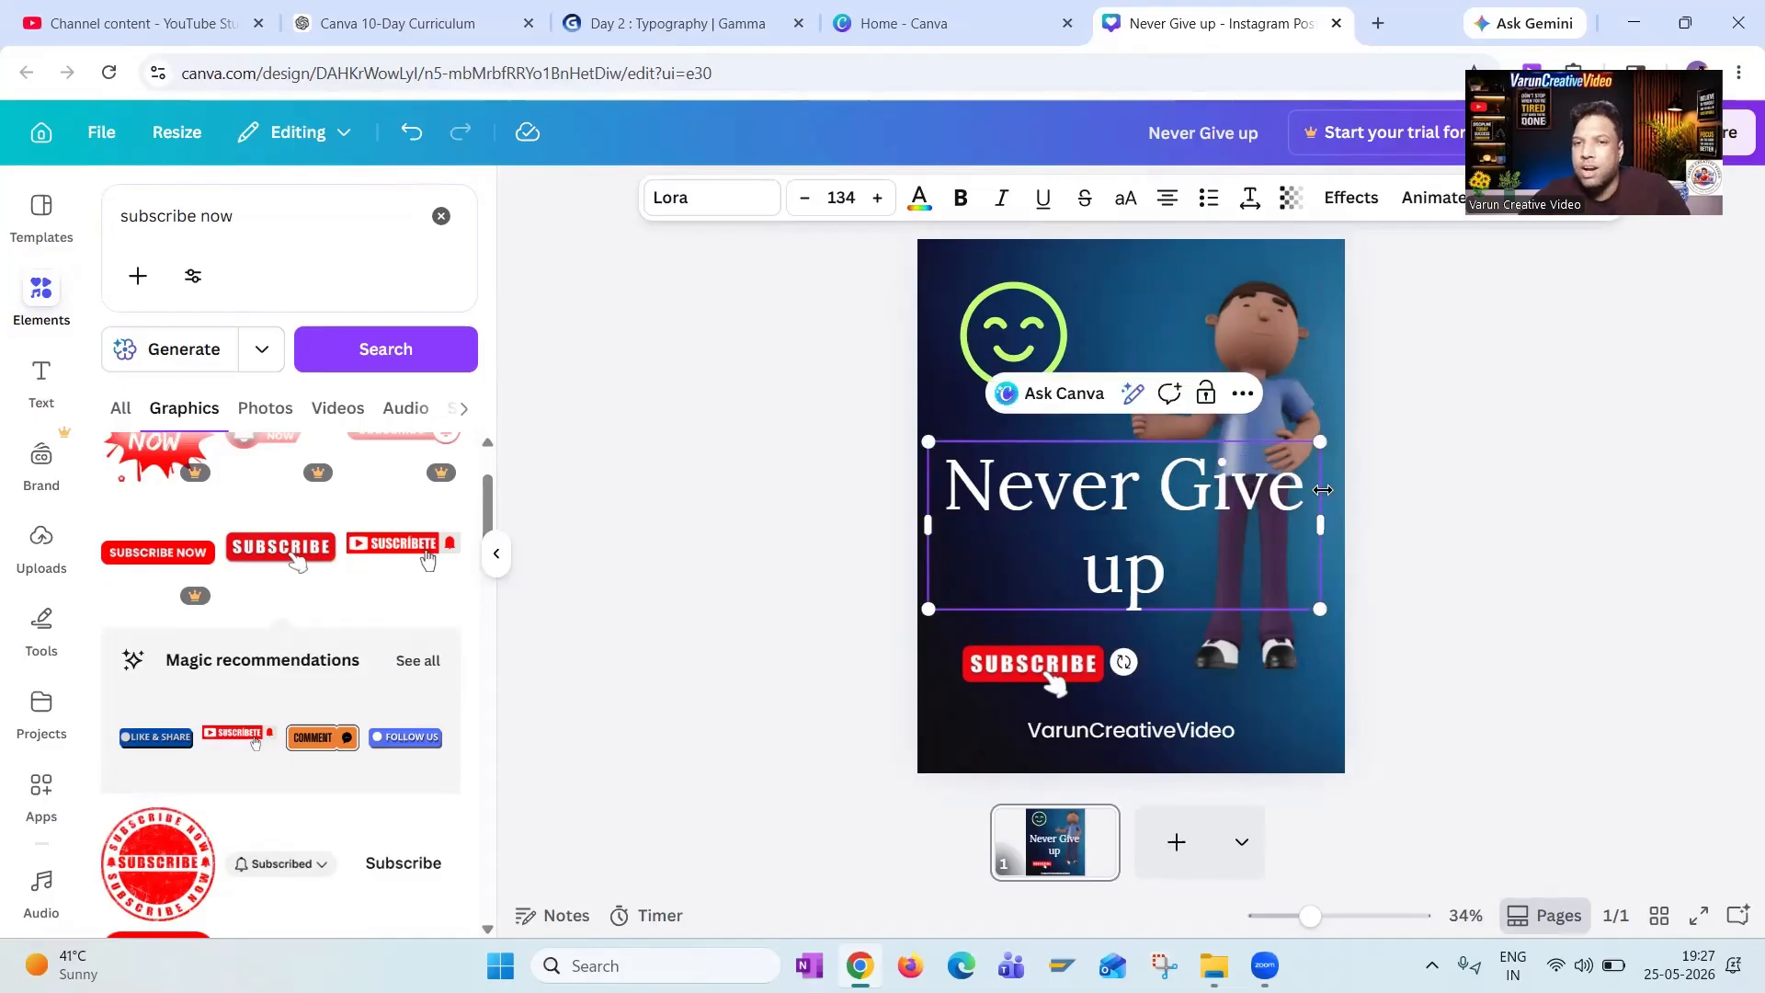
click(1452, 568)
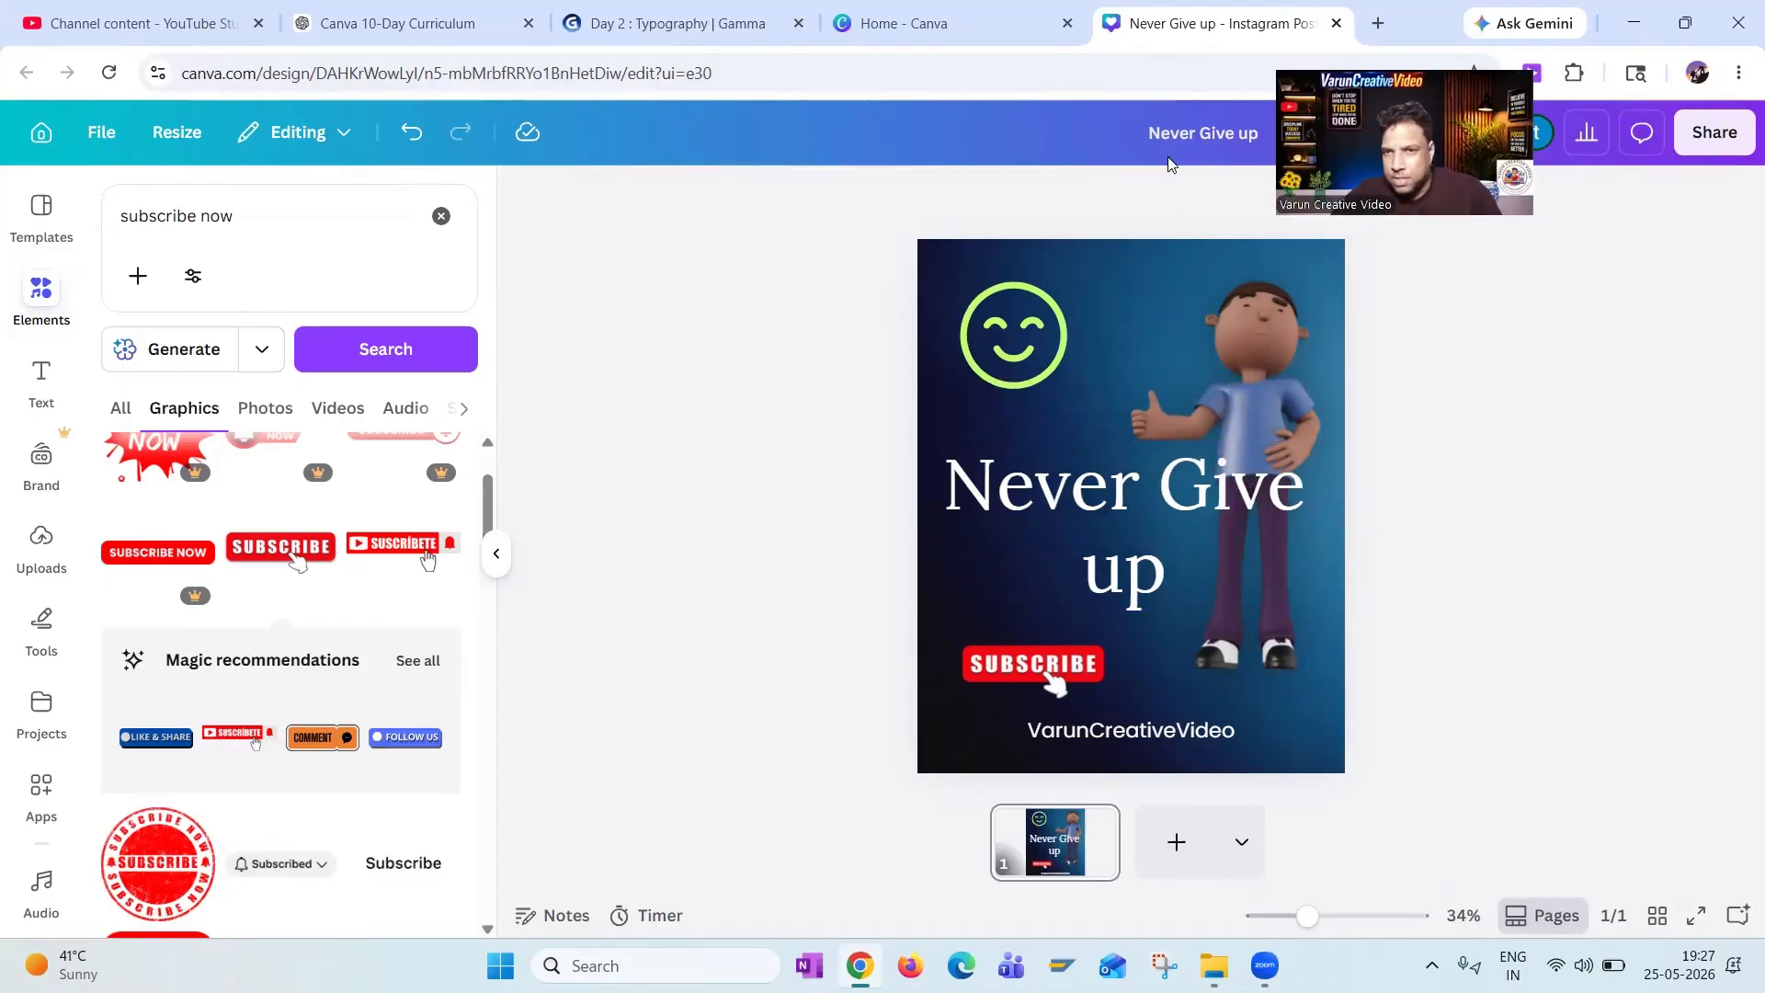